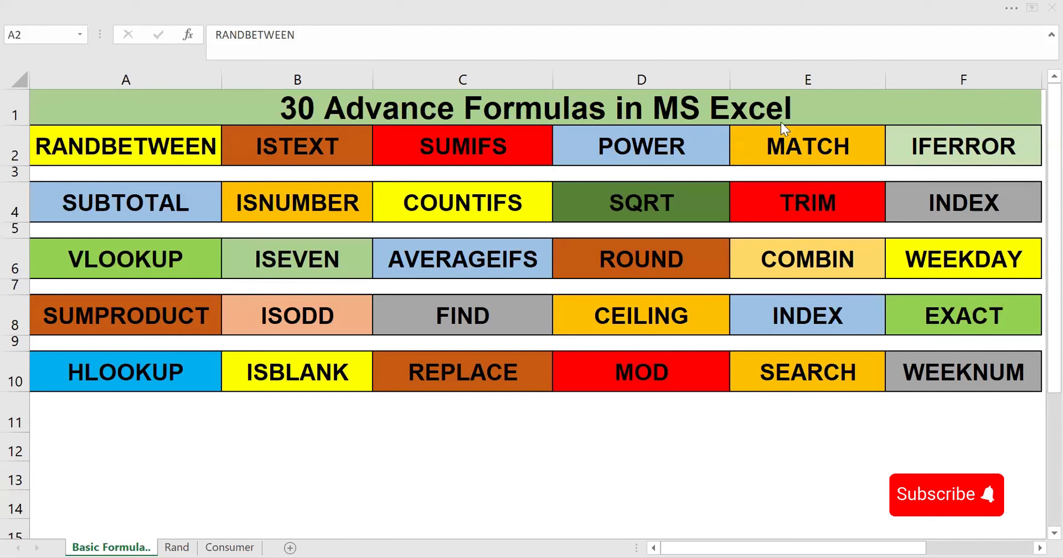
Step: Clear the Jan-24 to Mar-24 sales figures for products A to F in B3:D8 of the Rand sheet
{"action": "left_click", "coordinate": [176, 542]}
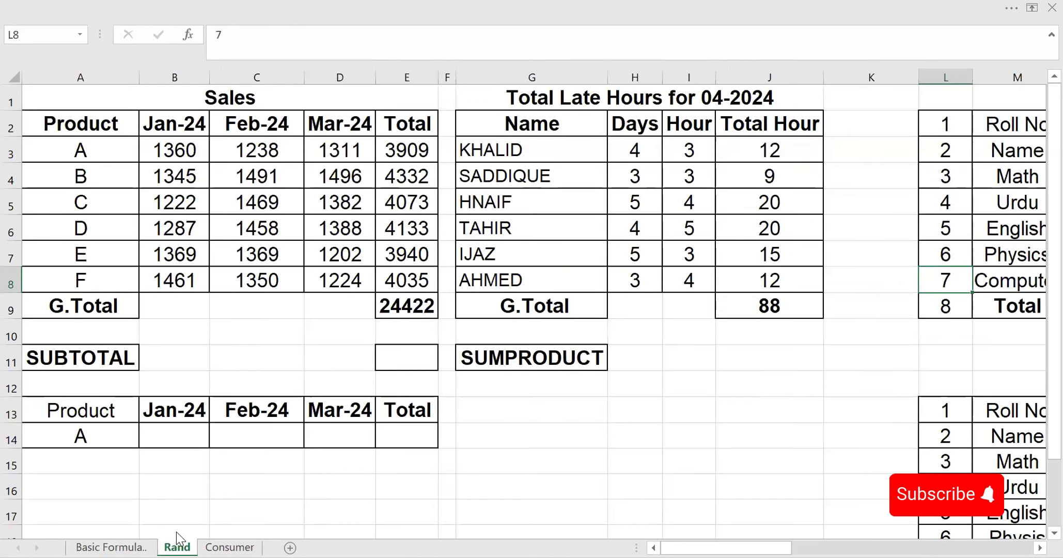
{"action": "left_click_drag", "start_coordinate": [177, 149], "coordinate": [344, 269]}
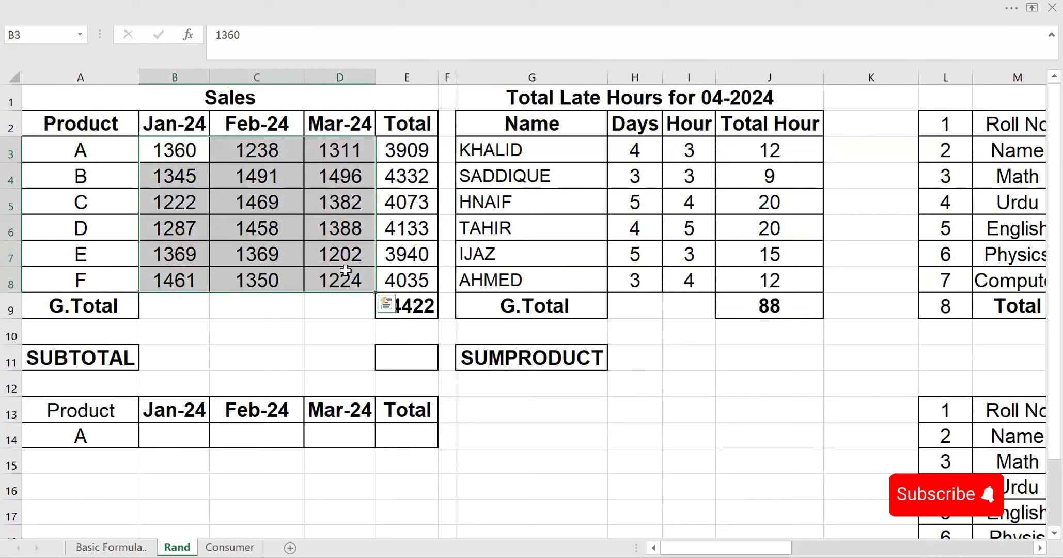
{"action": "key", "text": "Delete"}
Step: Enter =RANDBETWEEN(100,200) in B3 and fill the formula across the sales range B3:D8
{"action": "left_click", "coordinate": [158, 153]}
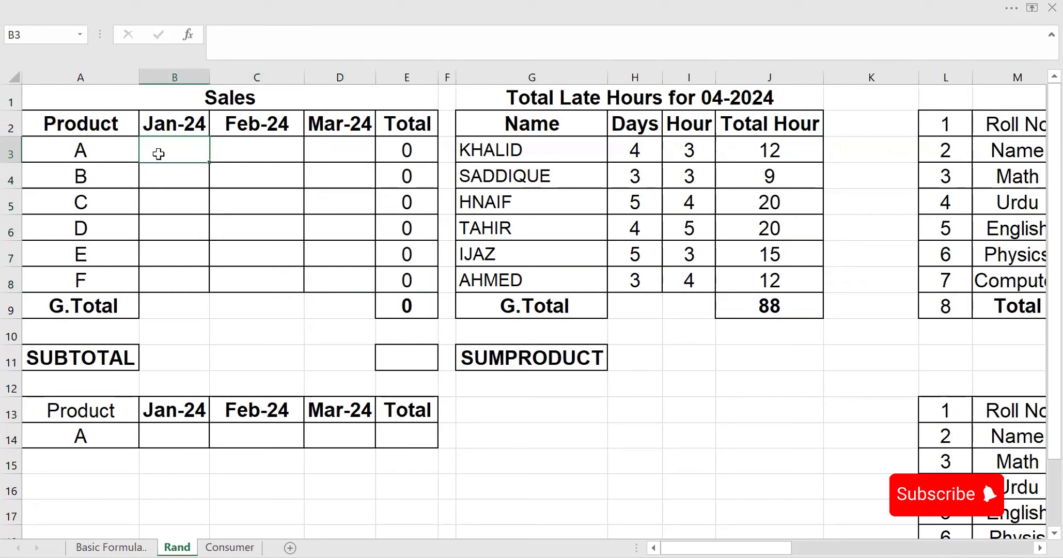
{"action": "type", "text": "="}
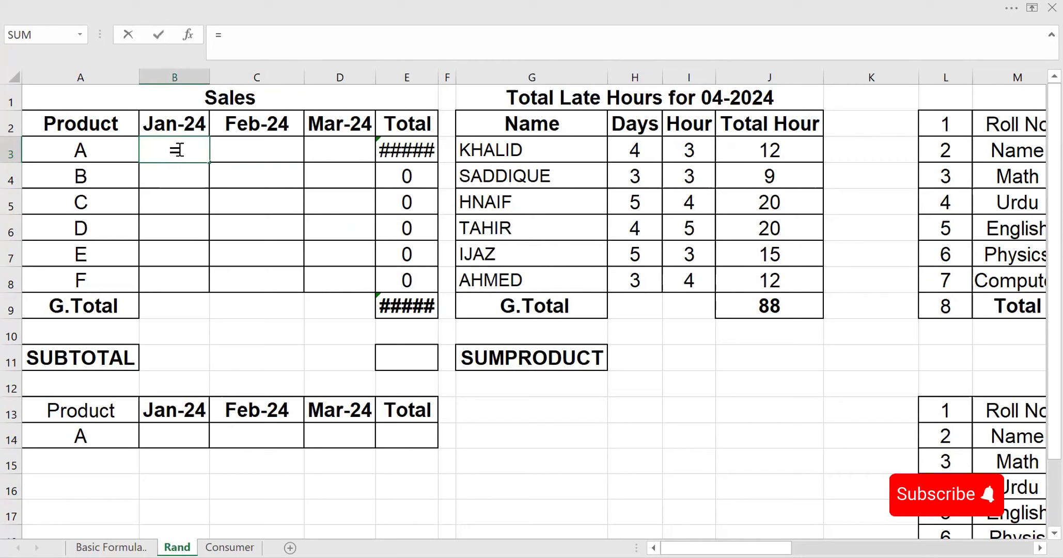
{"action": "type", "text": "ra"}
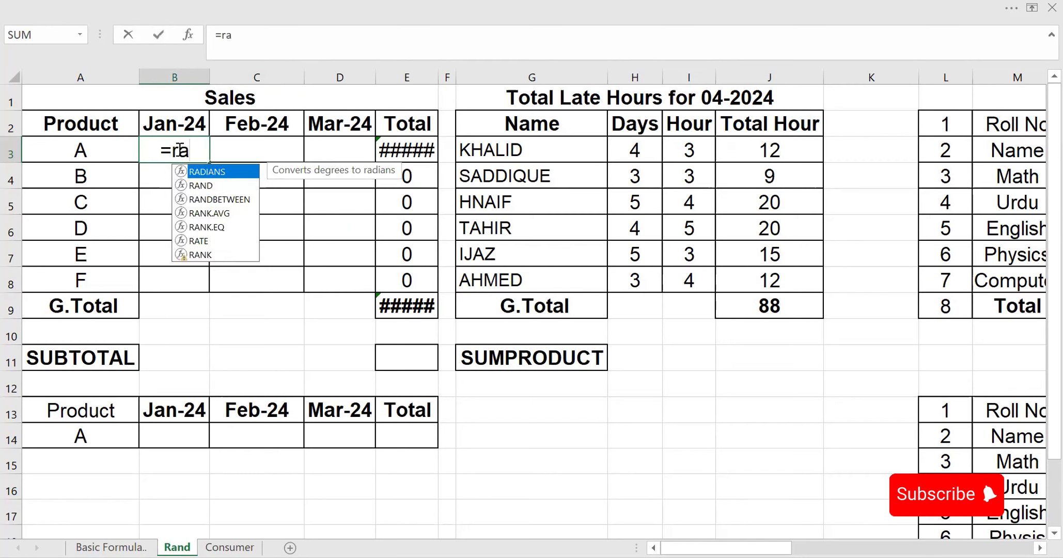
{"action": "type", "text": "n"}
{"action": "key", "text": "Down"}
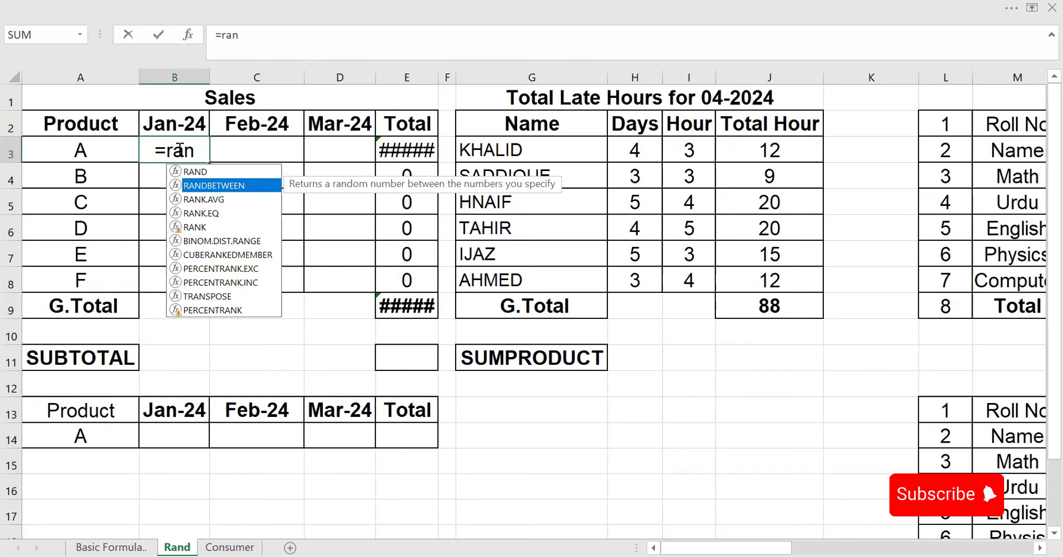
{"action": "key", "text": "Tab"}
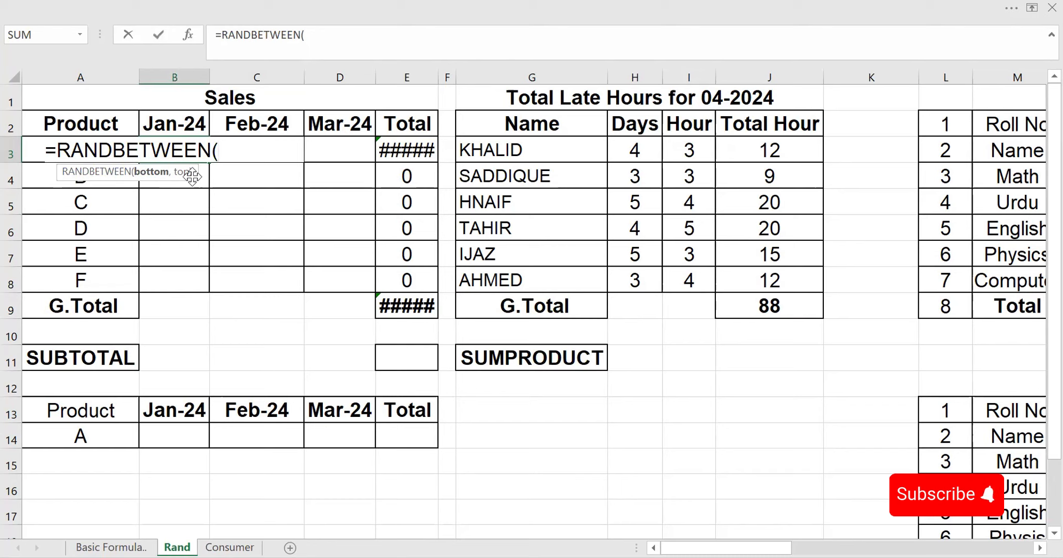
{"action": "type", "text": "100"}
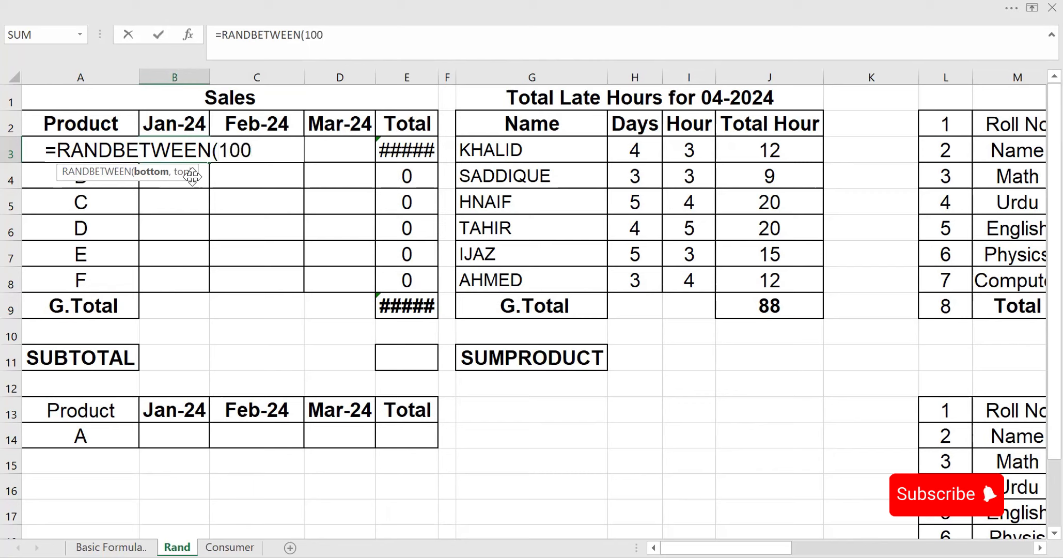
{"action": "type", "text": ","}
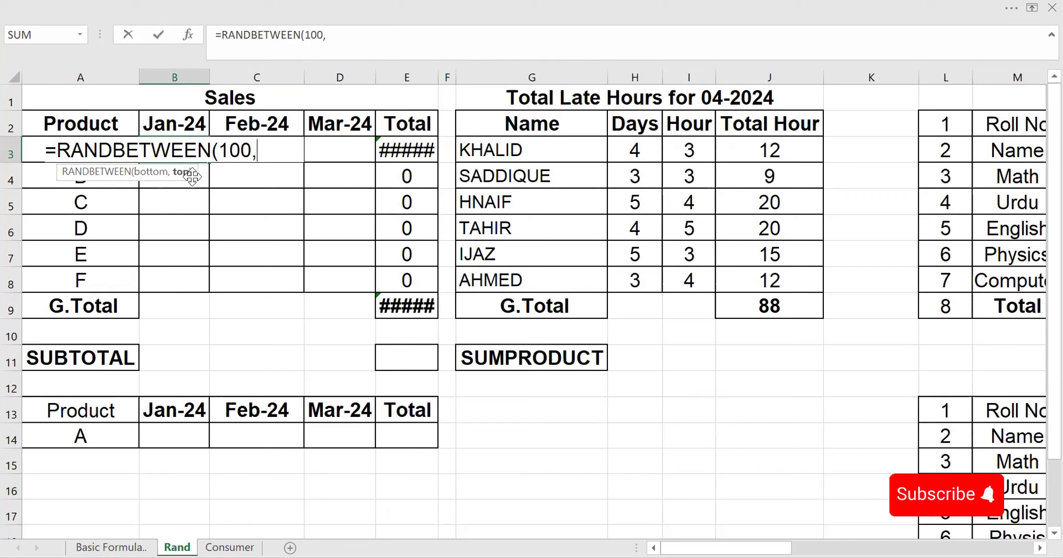
{"action": "type", "text": "200)"}
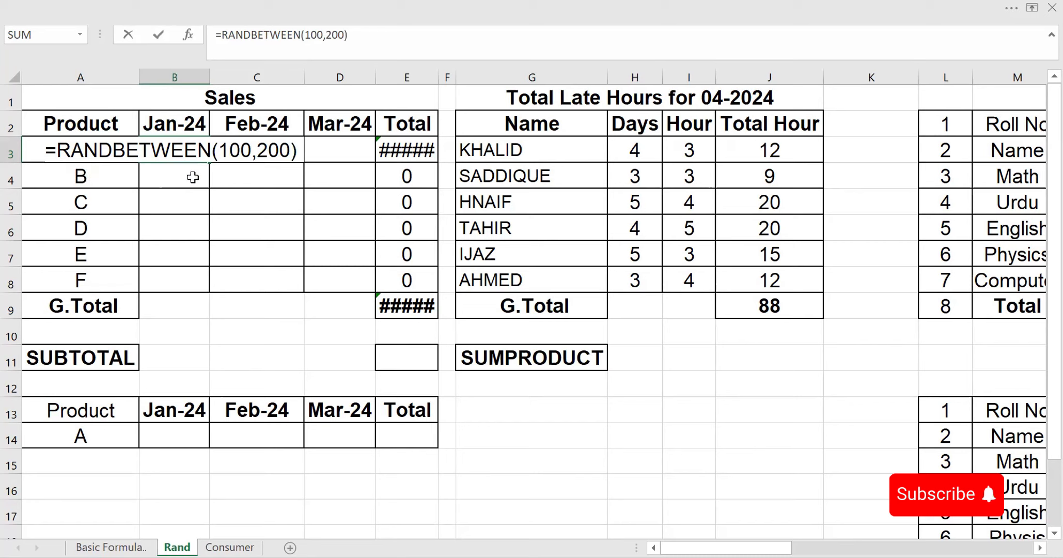
{"action": "key", "text": "Return"}
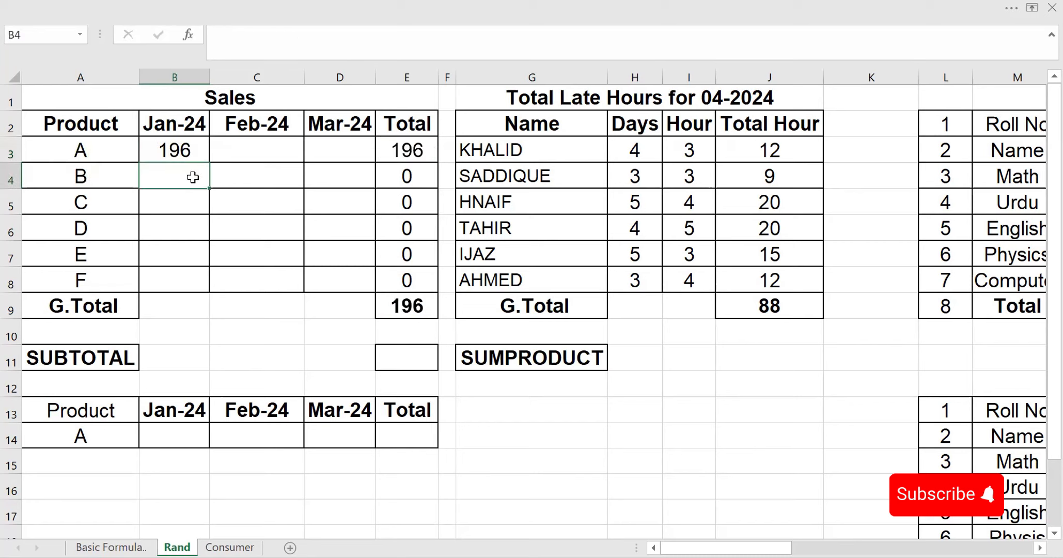
{"action": "left_click", "coordinate": [170, 144]}
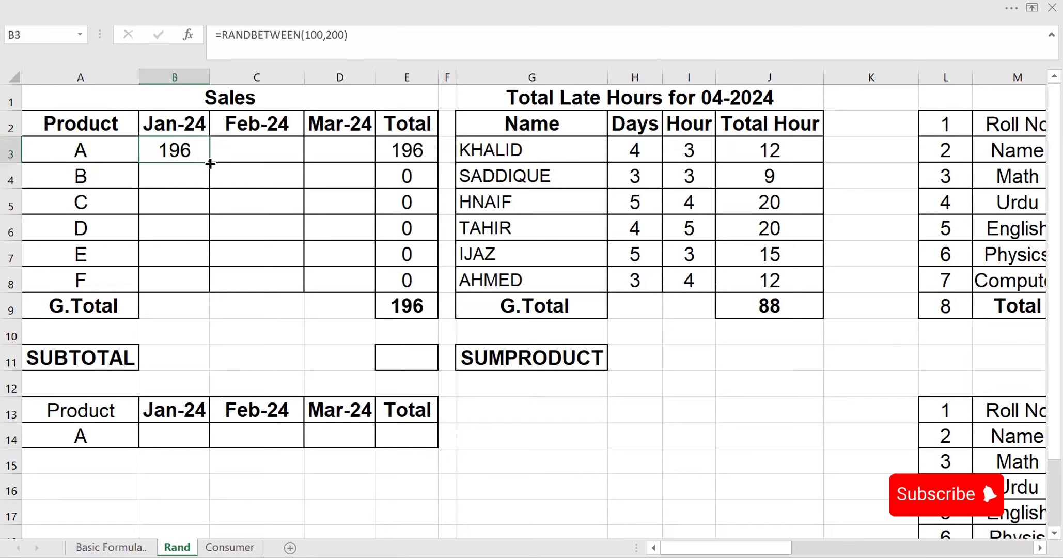
{"action": "left_click_drag", "start_coordinate": [210, 163], "coordinate": [355, 297]}
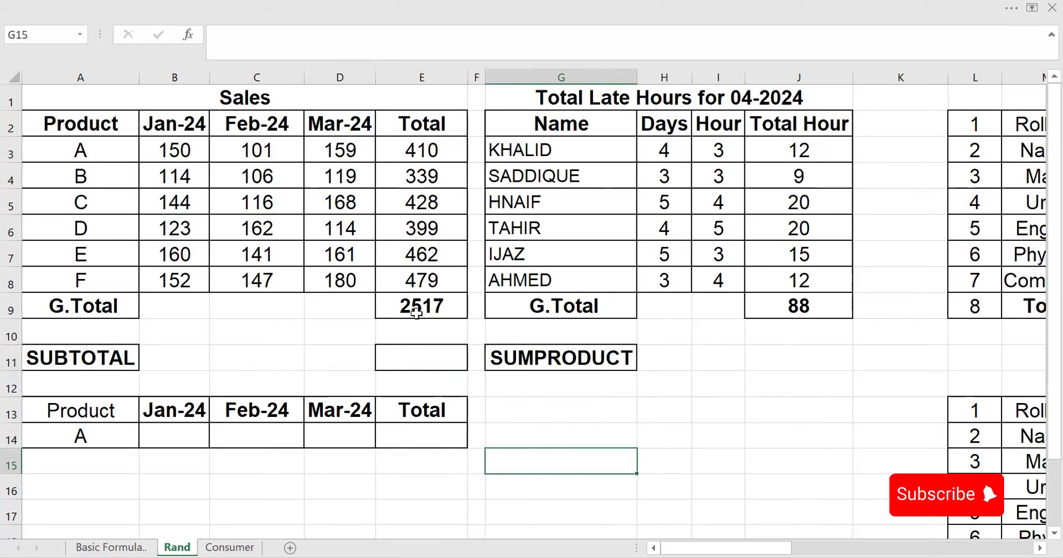
Step: Calculate the sales subtotal in E11 with =SUBTOTAL(9,B3:B8,C3:C8,D3:D9)
{"action": "left_click", "coordinate": [399, 355]}
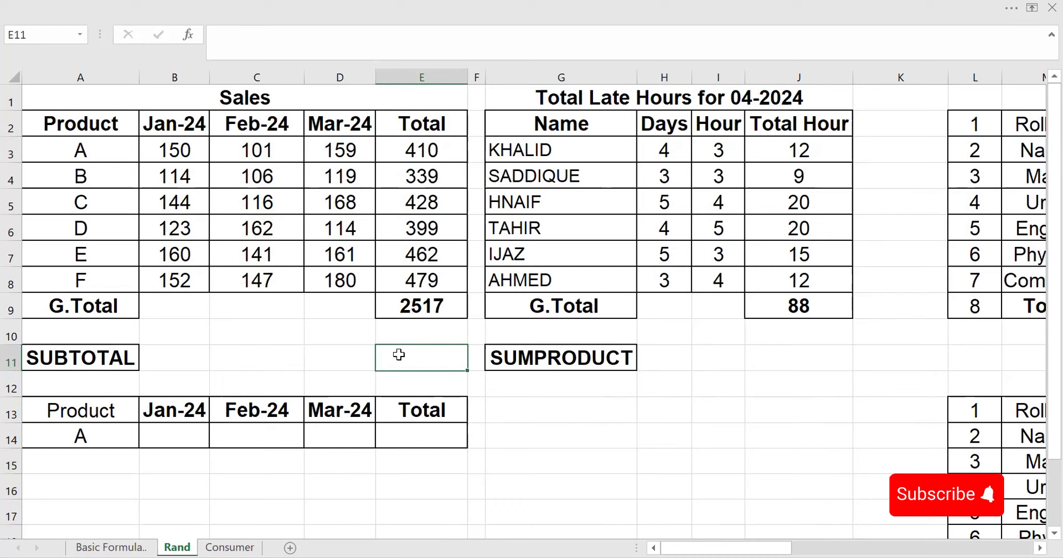
{"action": "type", "text": "=sub"}
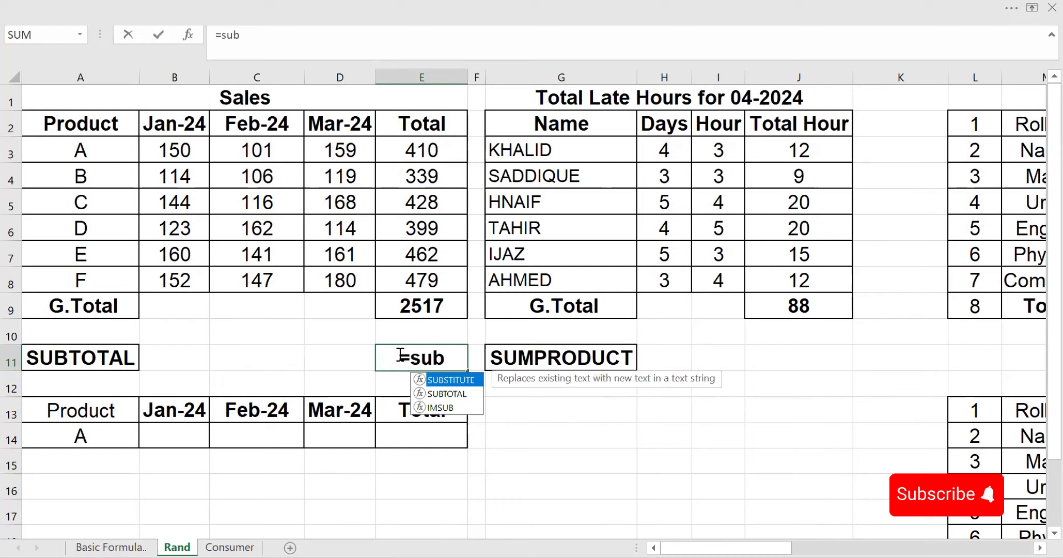
{"action": "key", "text": "Down"}
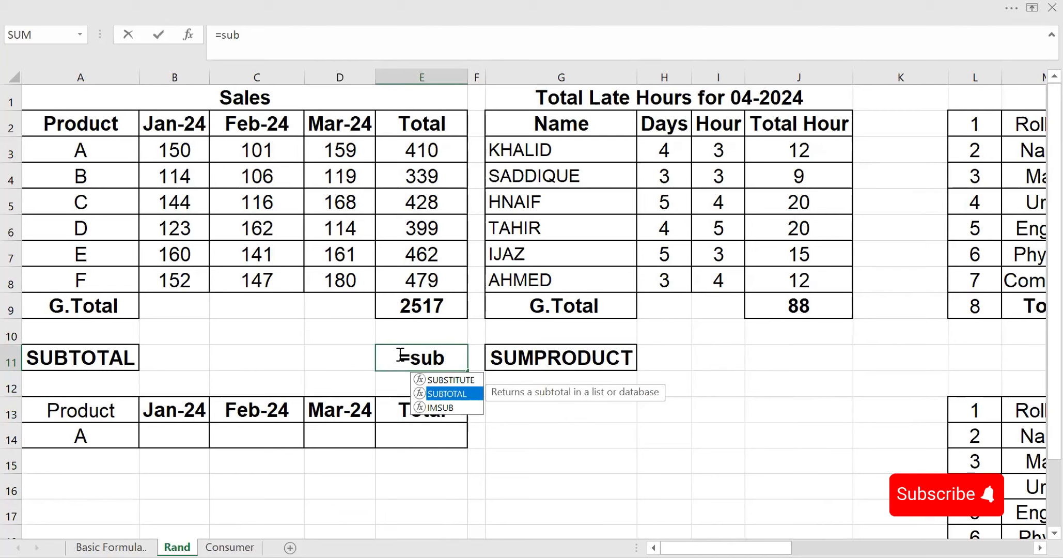
{"action": "key", "text": "Tab"}
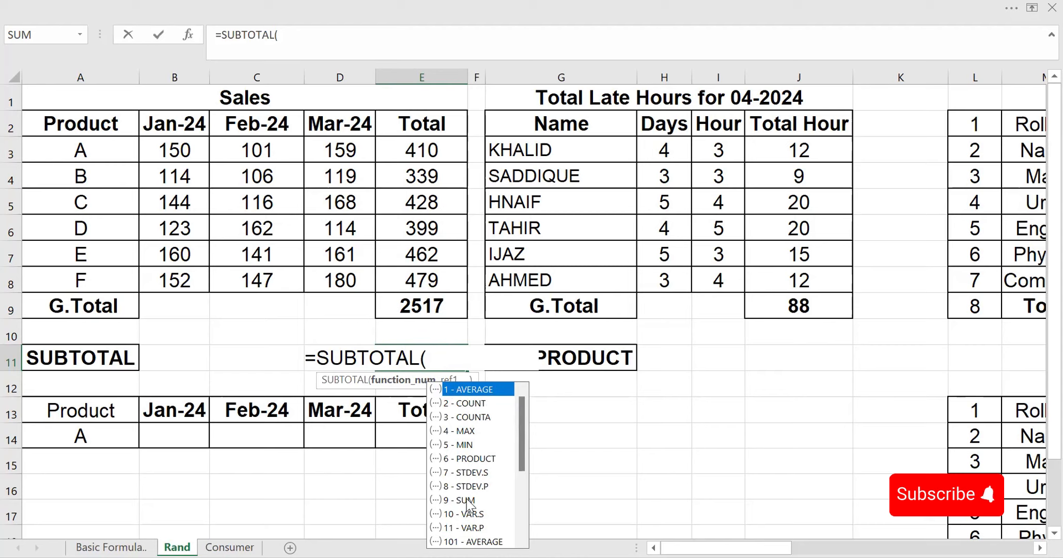
{"action": "type", "text": "9,"}
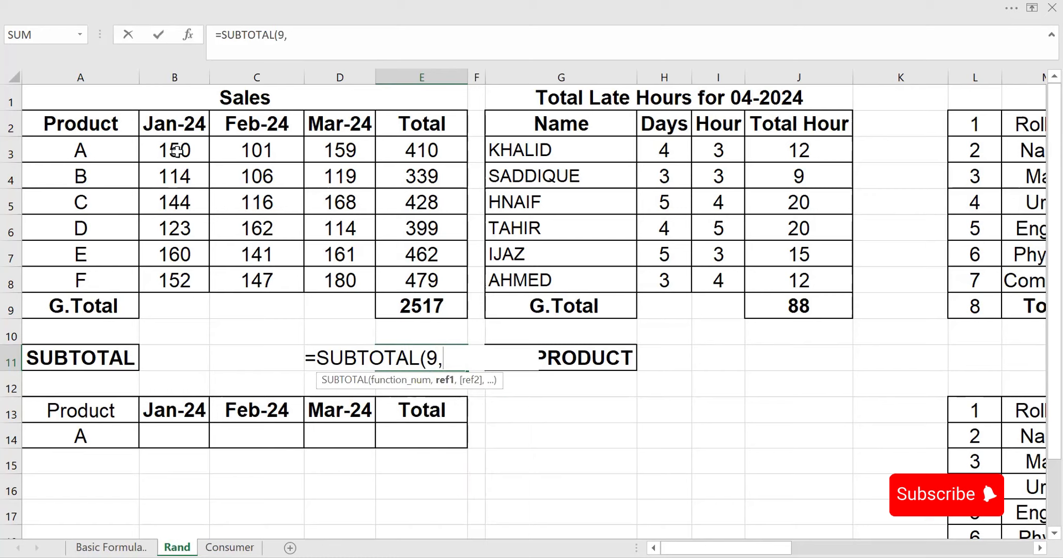
{"action": "left_click_drag", "start_coordinate": [192, 150], "coordinate": [174, 279]}
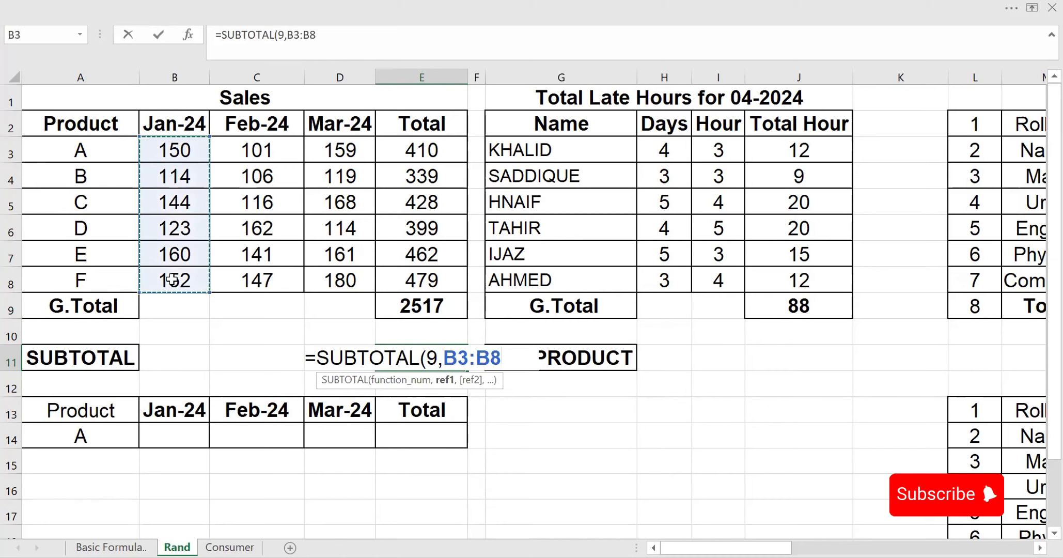
{"action": "type", "text": ","}
{"action": "left_click_drag", "start_coordinate": [259, 149], "coordinate": [260, 278]}
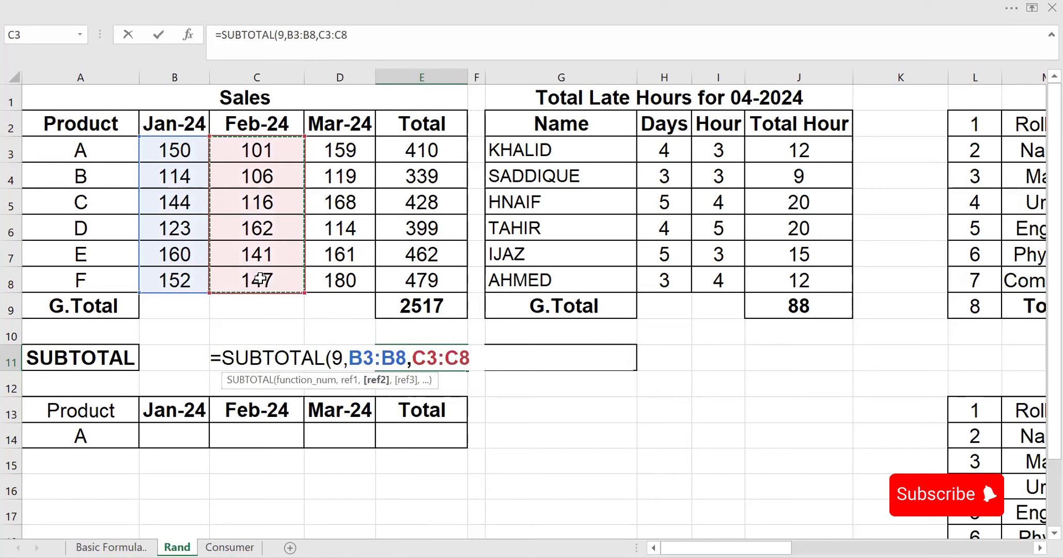
{"action": "type", "text": ","}
{"action": "left_click", "coordinate": [333, 149]}
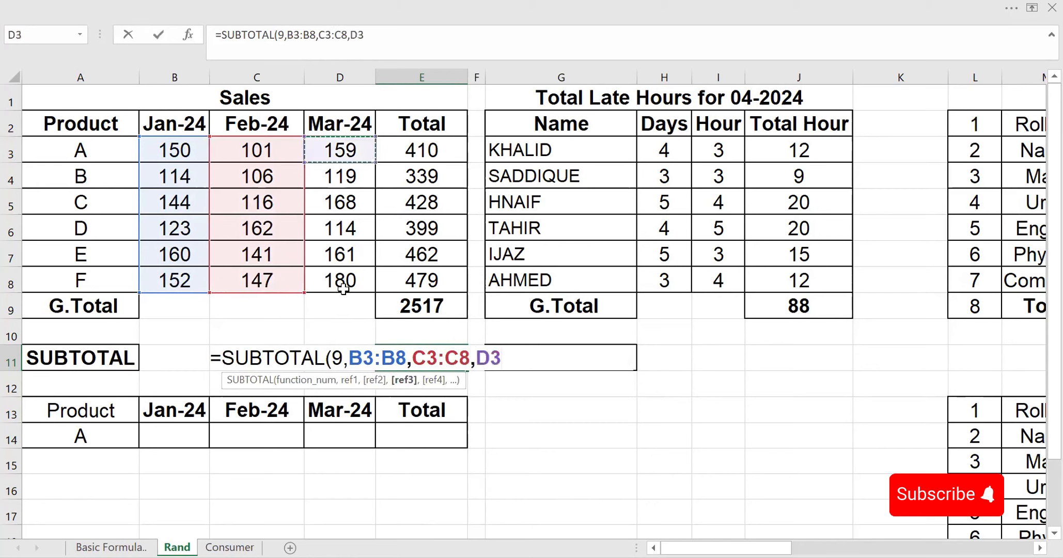
{"action": "left_click_drag", "start_coordinate": [342, 292], "coordinate": [343, 293]}
{"action": "type", "text": ")"}
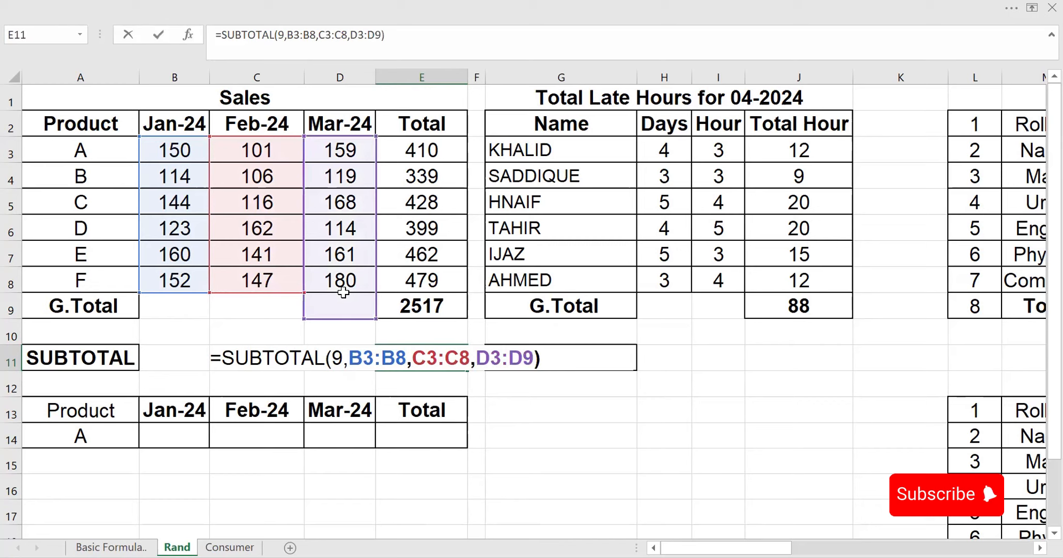
{"action": "key", "text": "Return"}
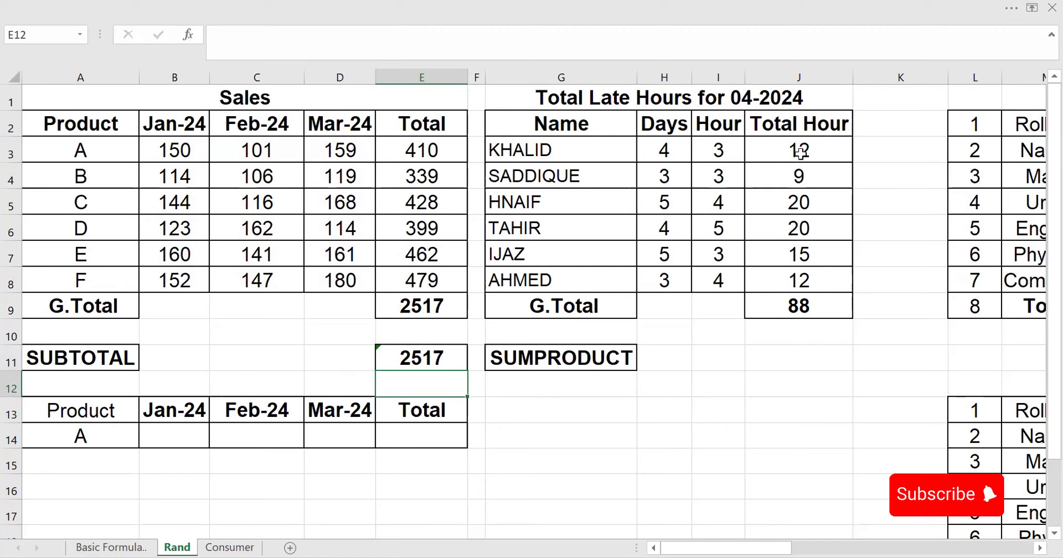
Step: Calculate the total late hours in J11 with =SUMPRODUCT(H3:H8,I3:I8)
{"action": "left_click", "coordinate": [779, 354]}
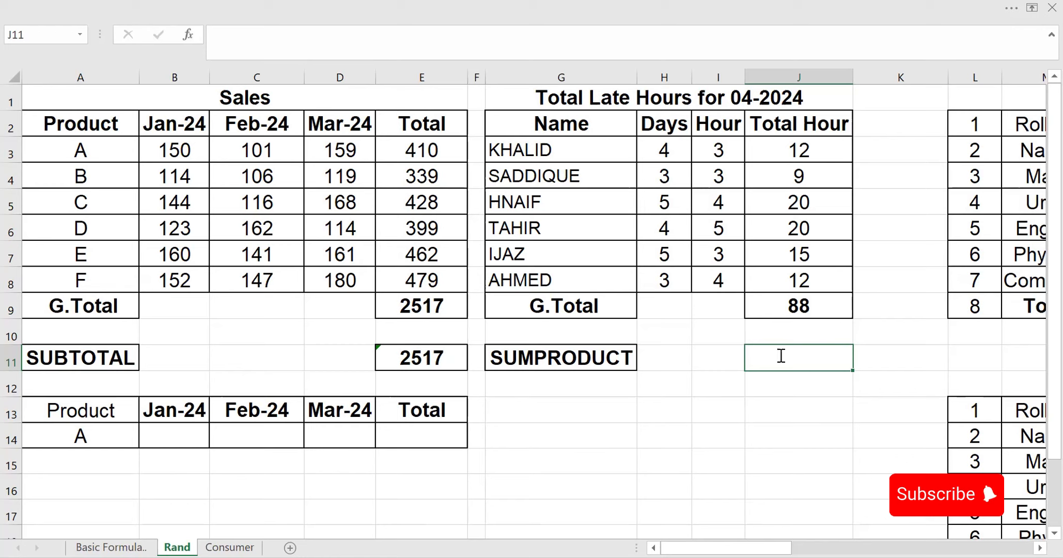
{"action": "type", "text": "=sum"}
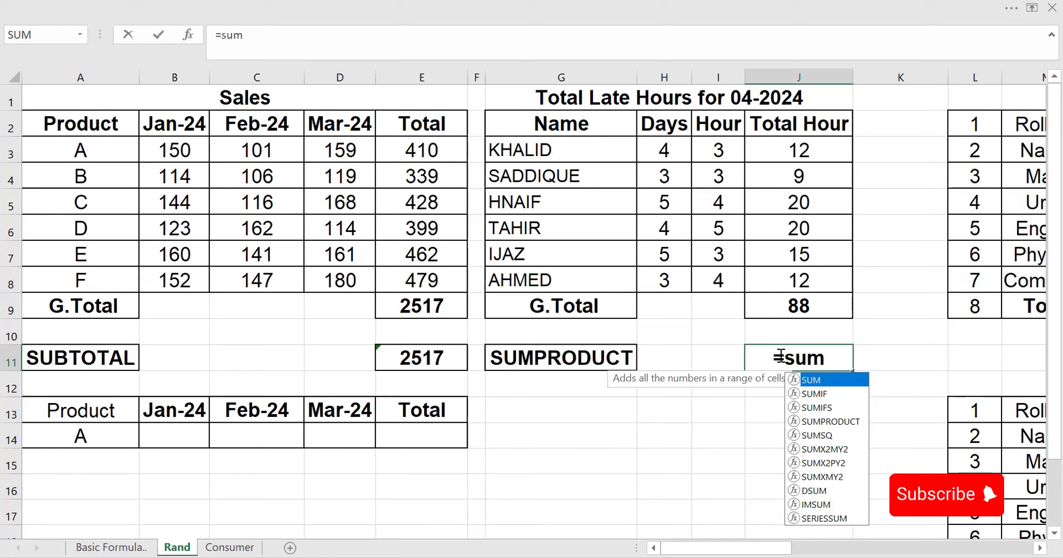
{"action": "type", "text": "p"}
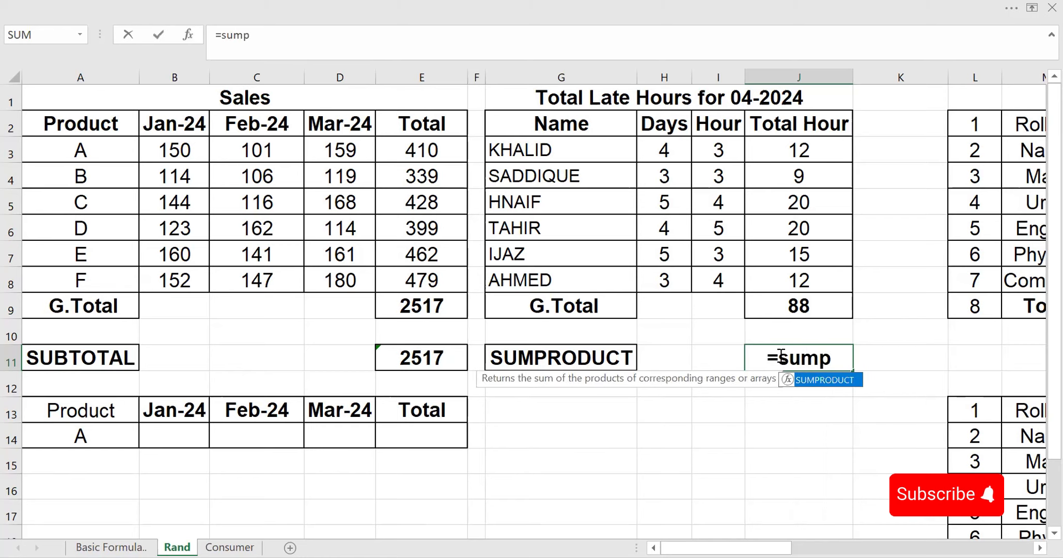
{"action": "key", "text": "Tab"}
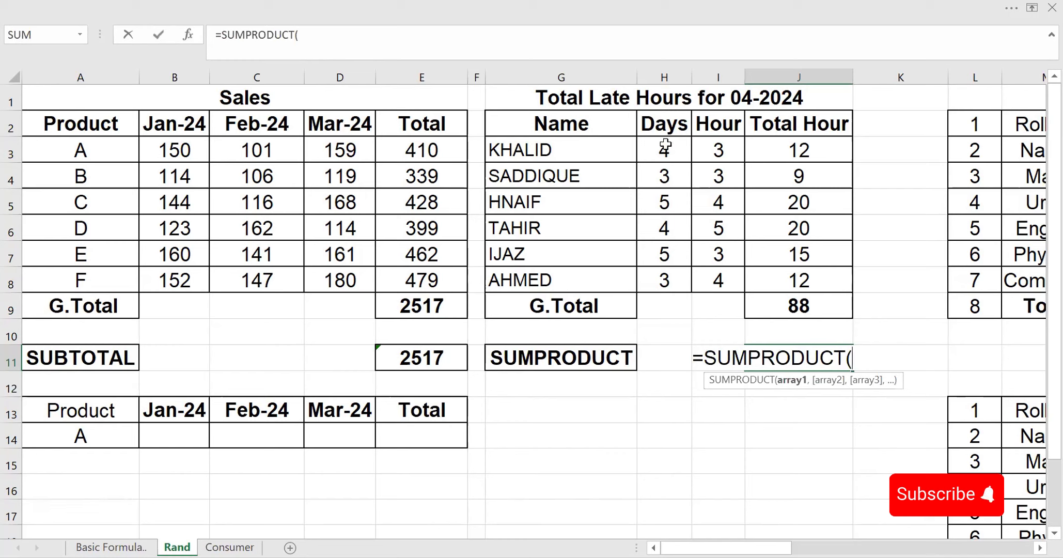
{"action": "left_click_drag", "start_coordinate": [662, 148], "coordinate": [668, 272]}
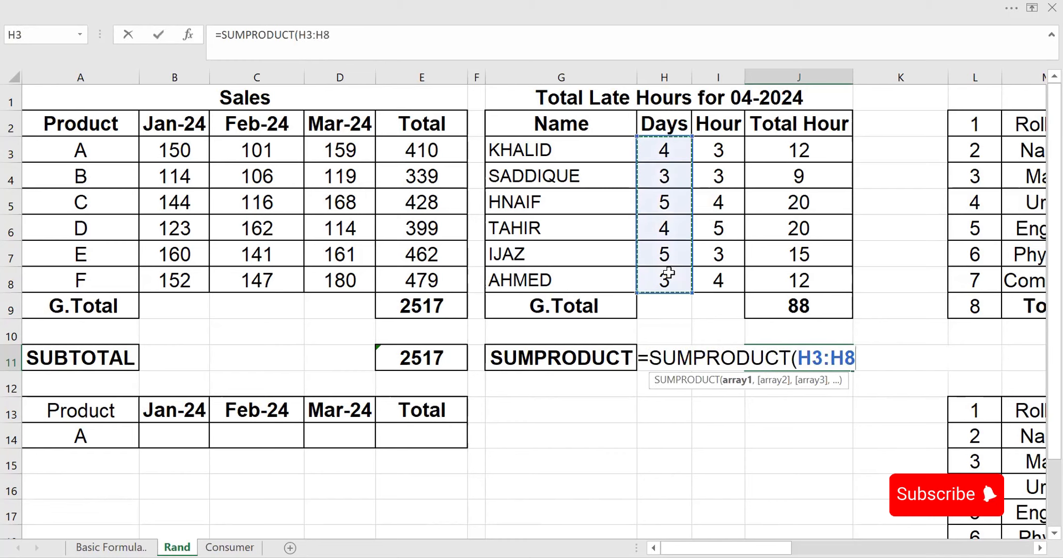
{"action": "type", "text": ","}
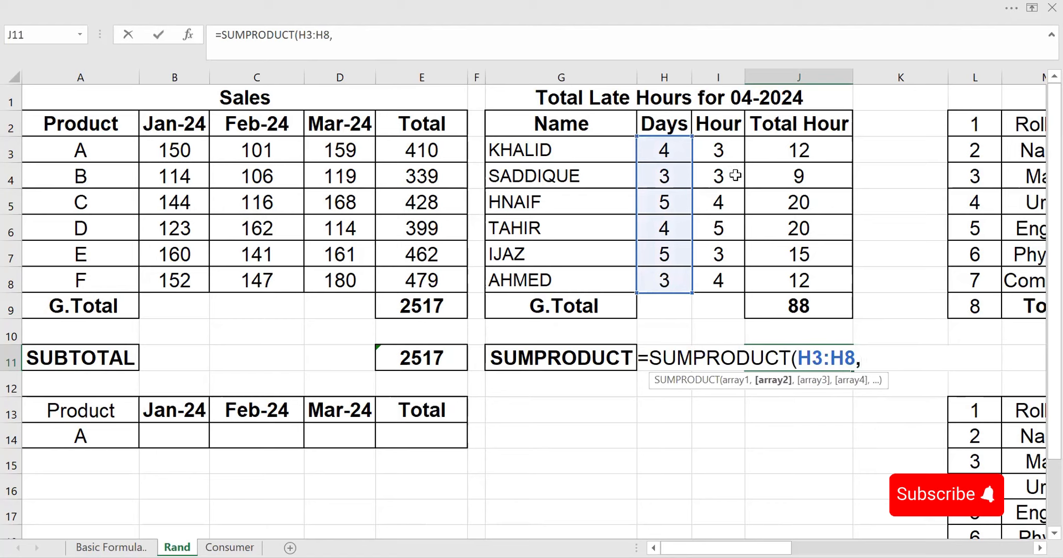
{"action": "left_click_drag", "start_coordinate": [716, 147], "coordinate": [720, 272]}
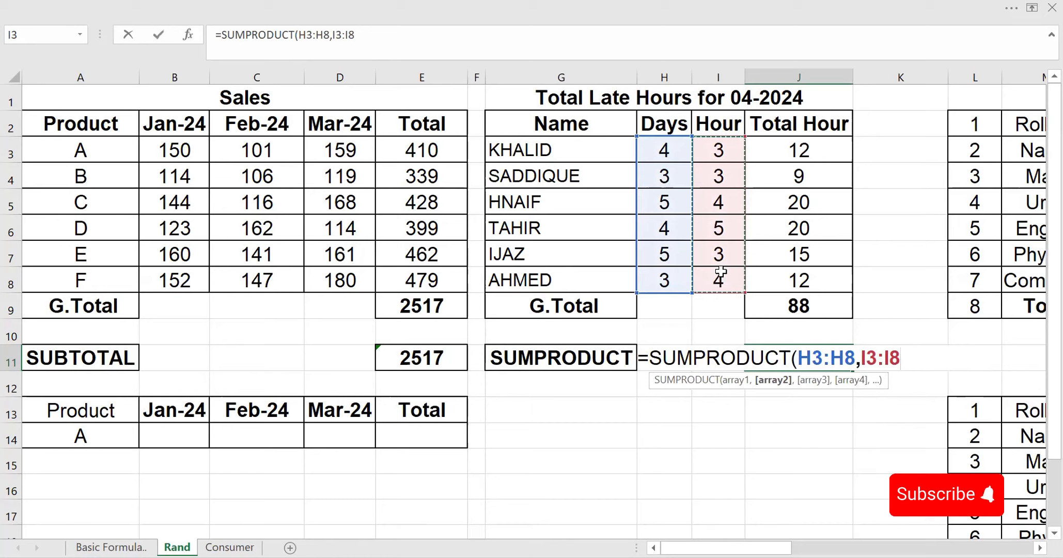
{"action": "type", "text": ")"}
{"action": "key", "text": "Return"}
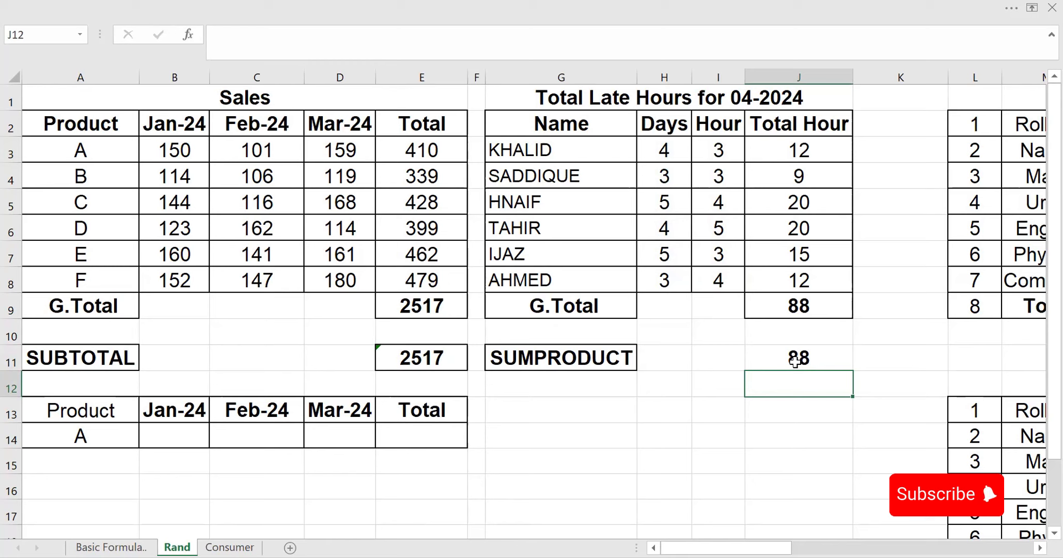
Step: Look up product A's Jan-24 sales in B14 with =VLOOKUP(A14,A3:E8,2,0)
{"action": "left_click", "coordinate": [186, 436]}
{"action": "double_click", "coordinate": [186, 437]}
{"action": "type", "text": "="}
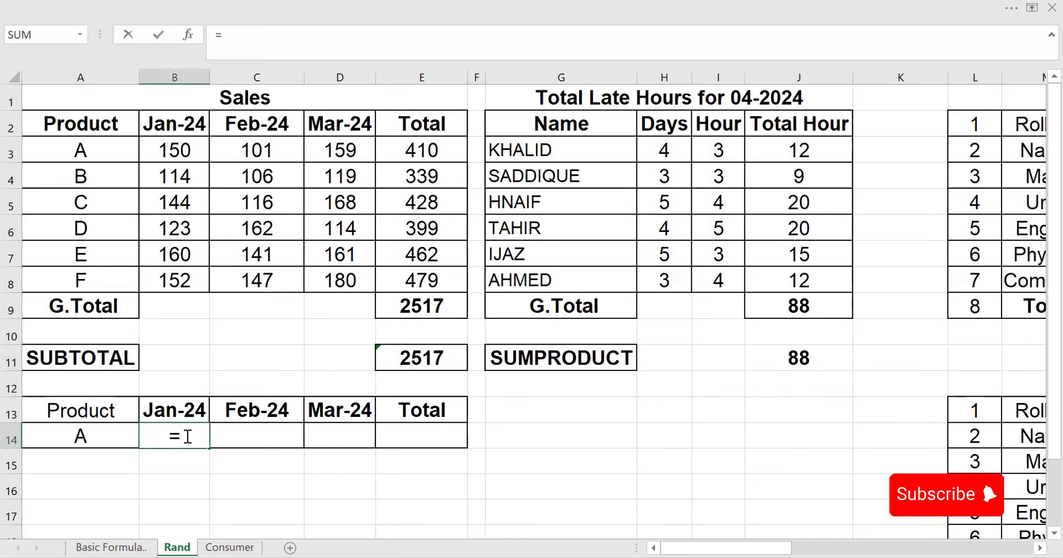
{"action": "type", "text": "vl"}
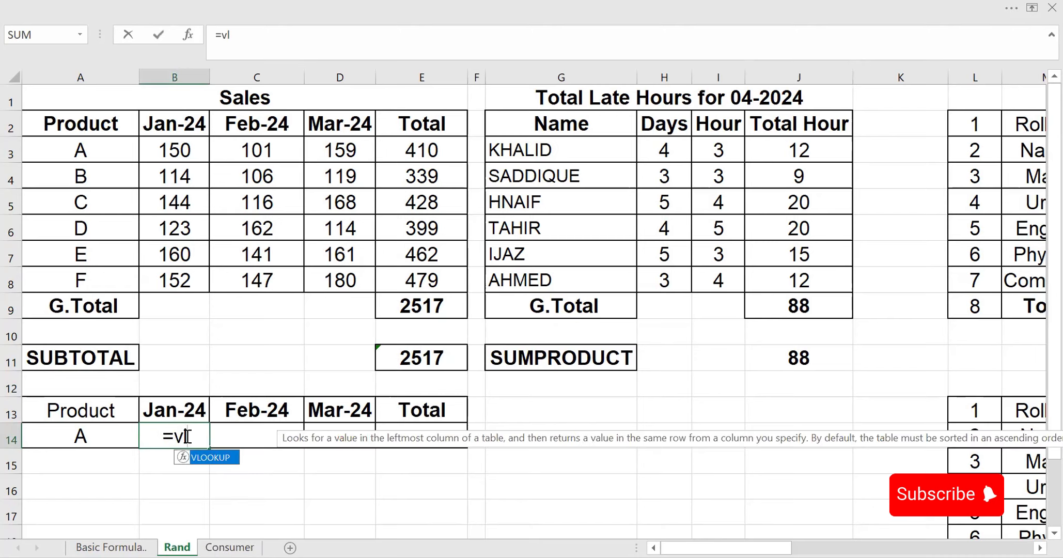
{"action": "key", "text": "Tab"}
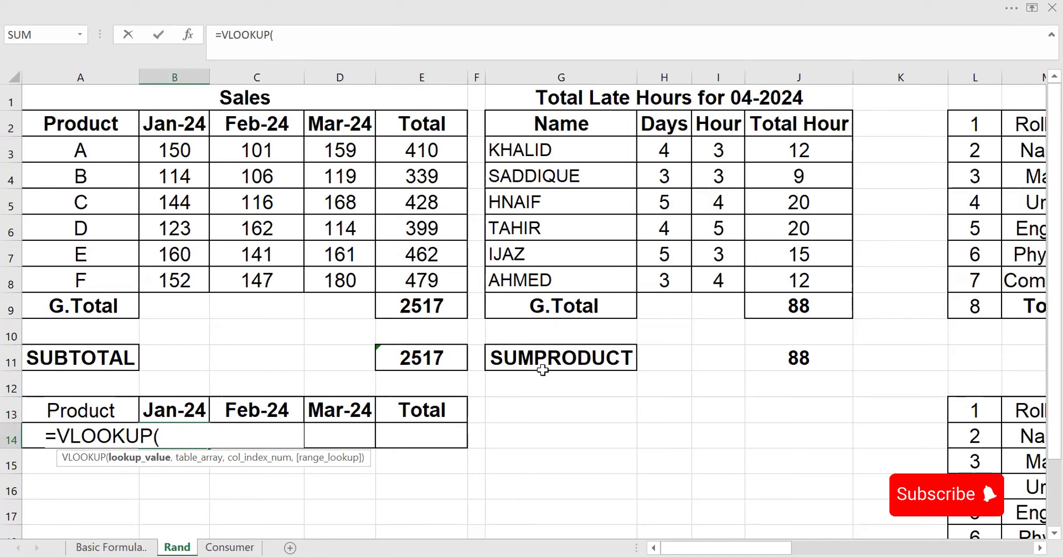
{"action": "type", "text": "a14"}
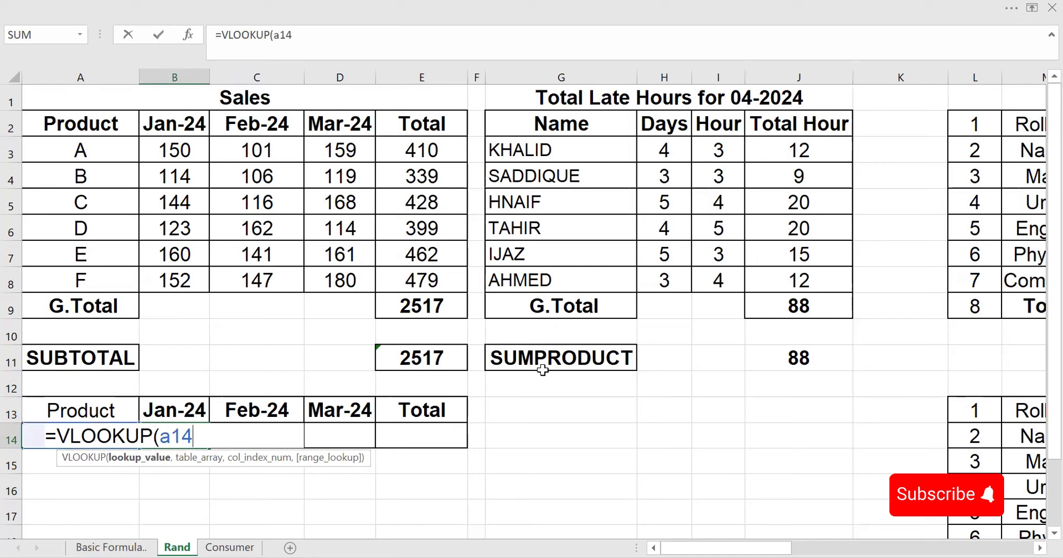
{"action": "type", "text": ","}
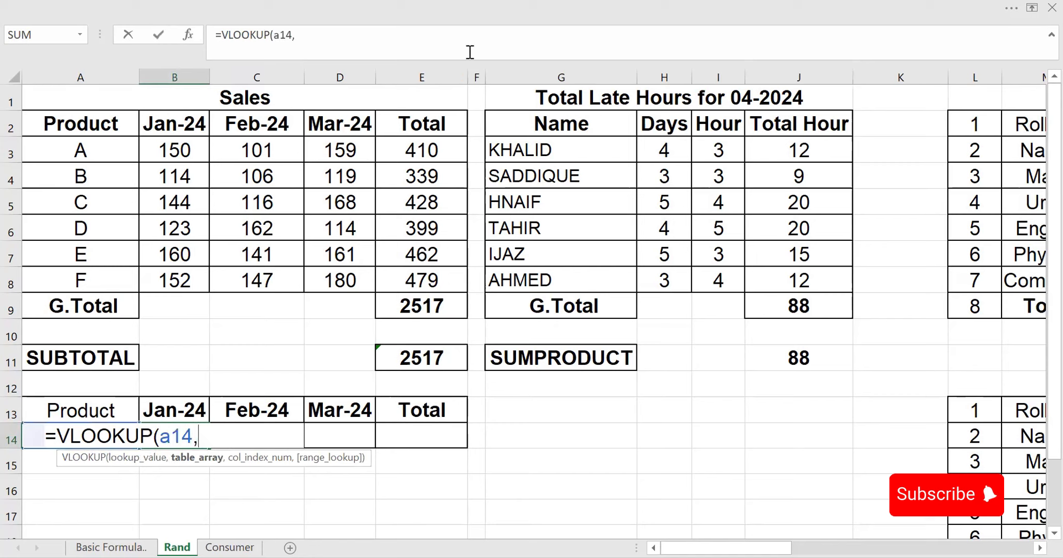
{"action": "left_click", "coordinate": [106, 149]}
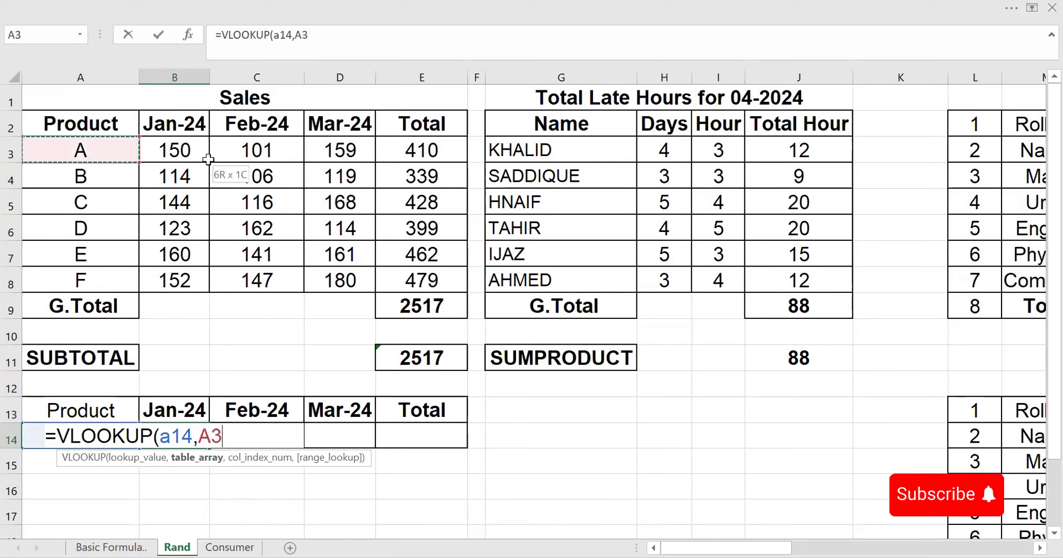
{"action": "left_click", "coordinate": [417, 280], "text": "shift"}
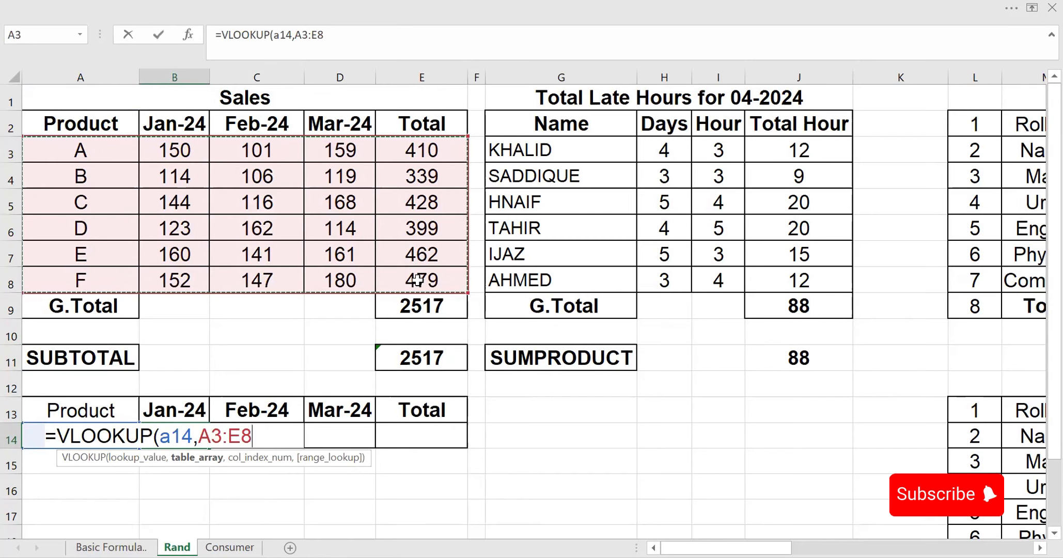
{"action": "type", "text": ","}
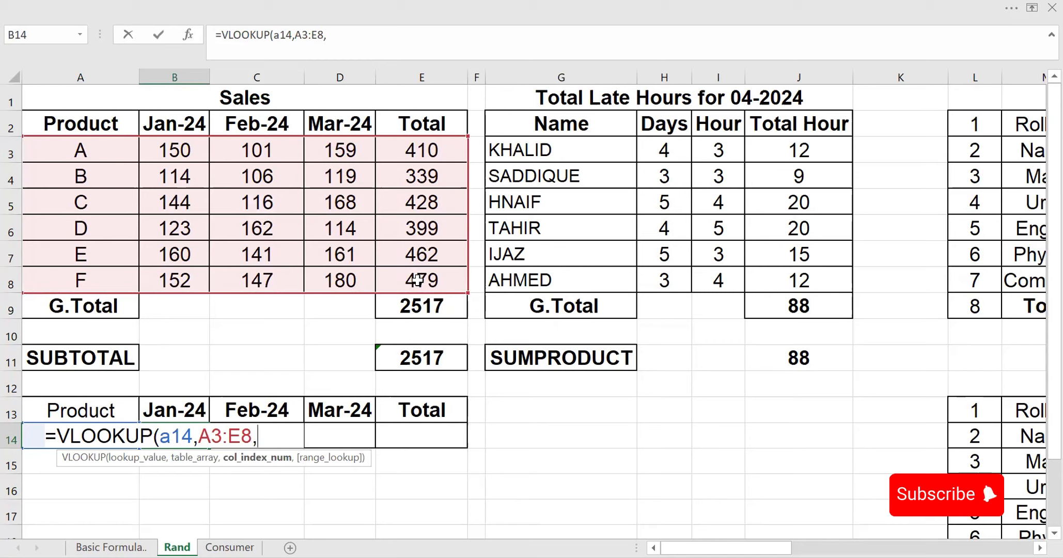
{"action": "type", "text": "2,0"}
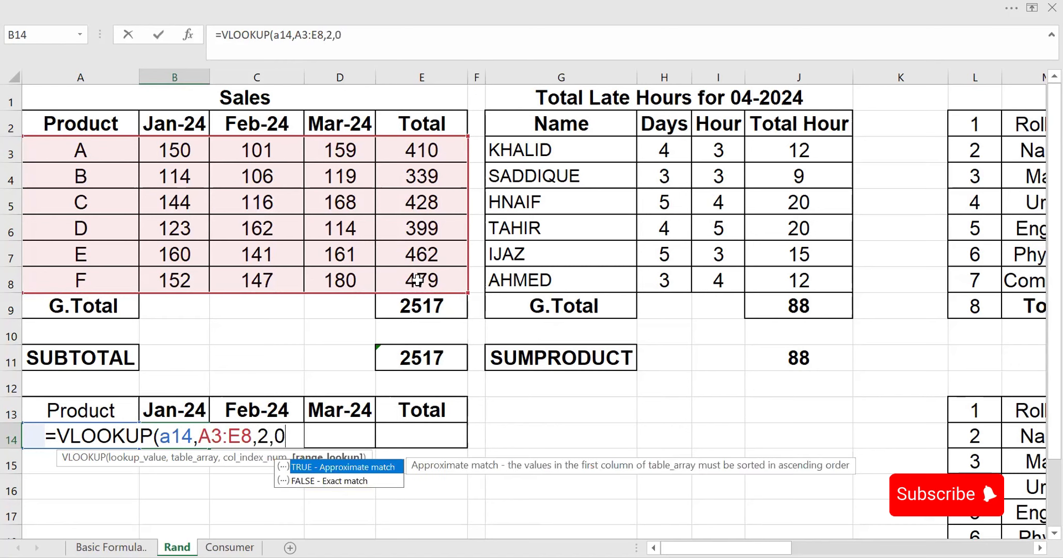
{"action": "type", "text": ")"}
{"action": "key", "text": "Return"}
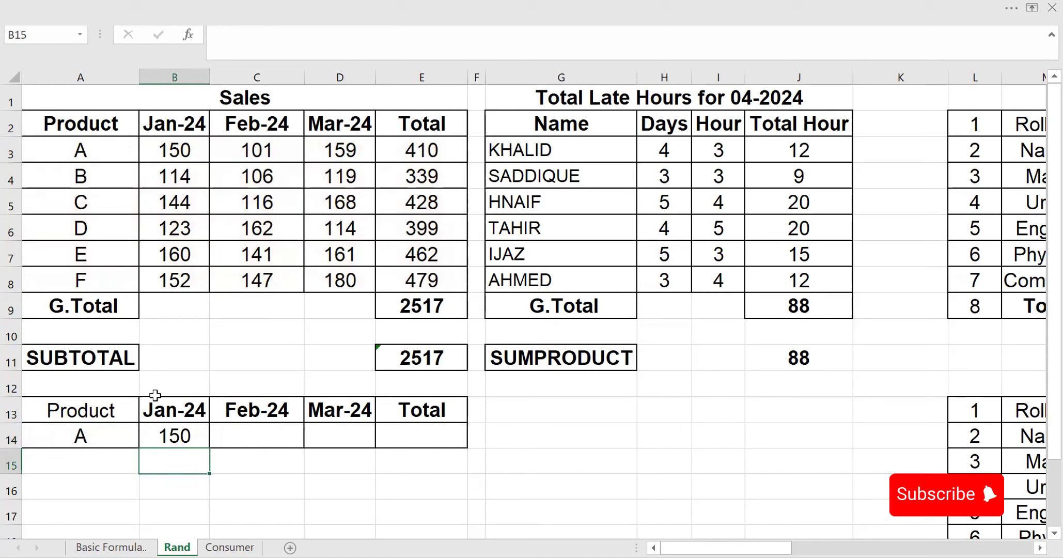
Step: Change the lookup product in A14 to c
{"action": "left_click", "coordinate": [71, 439]}
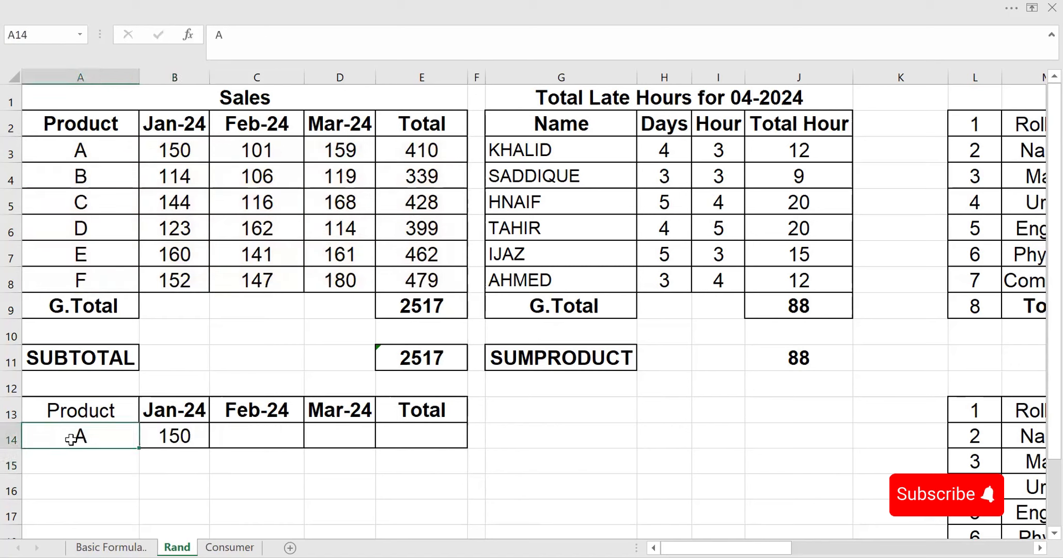
{"action": "type", "text": "c"}
{"action": "left_click", "coordinate": [205, 480]}
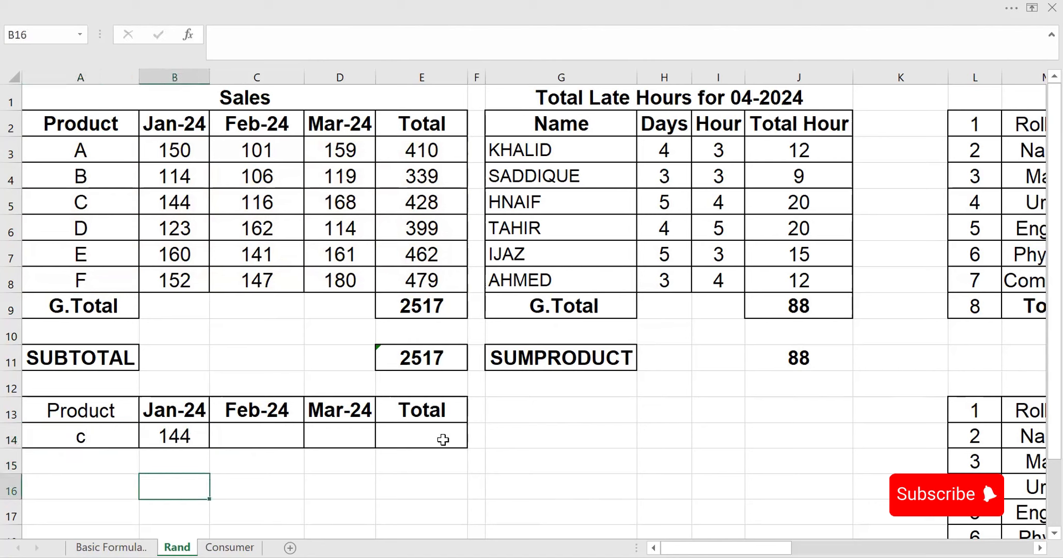
Step: Fill the VLOOKUP from B14 across the Feb-24, Mar-24 and Total cells C14:E14
{"action": "left_click", "coordinate": [172, 429]}
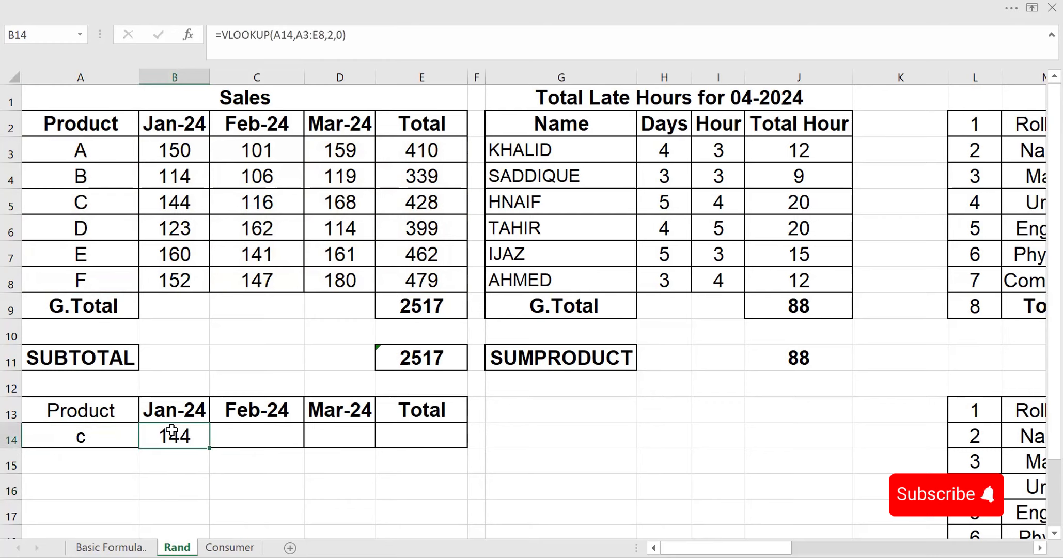
{"action": "left_click_drag", "start_coordinate": [172, 430], "coordinate": [421, 424]}
{"action": "key", "text": "ctrl+r"}
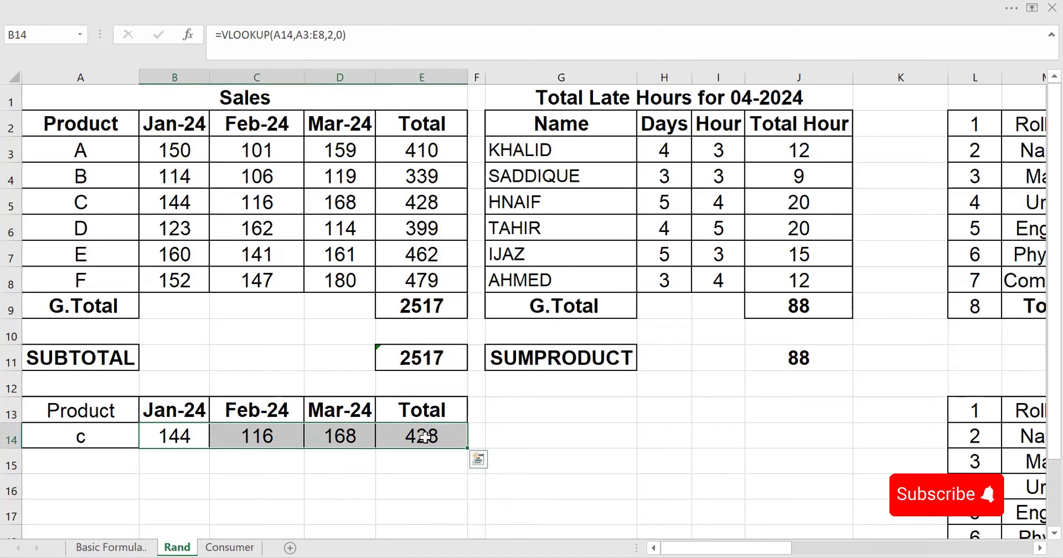
Step: Change the lookup product in A14 to E
{"action": "left_click", "coordinate": [82, 438]}
{"action": "type", "text": "E"}
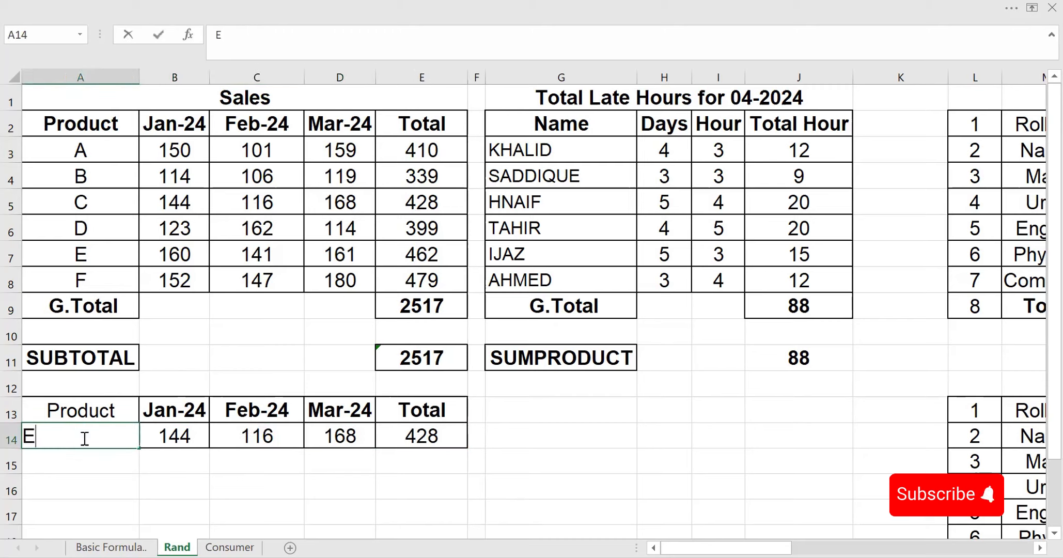
{"action": "left_click", "coordinate": [572, 446]}
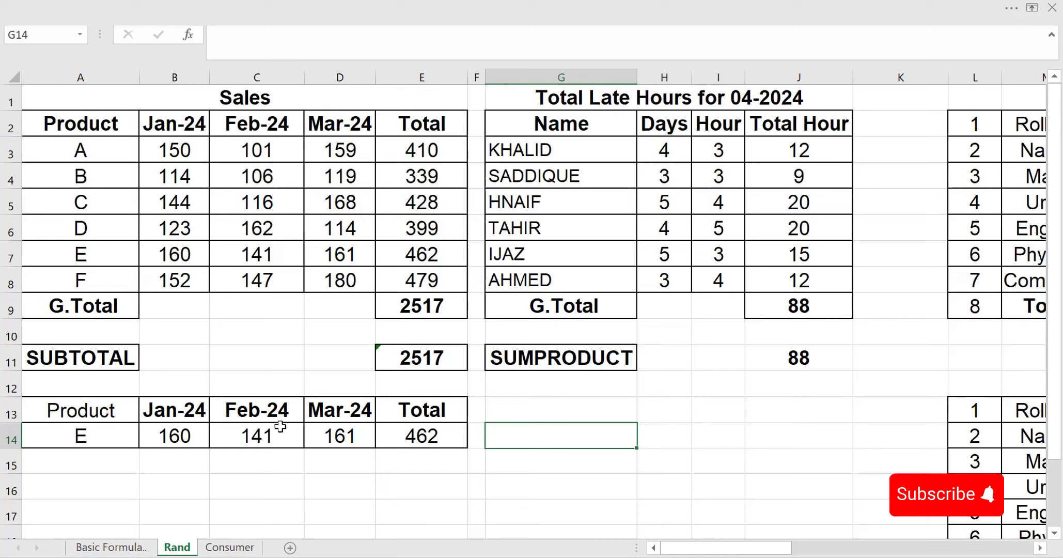
Step: Number the lookup table's columns 1 to 5 in A12:E12, above the Product to Total headers
{"action": "left_click", "coordinate": [177, 427]}
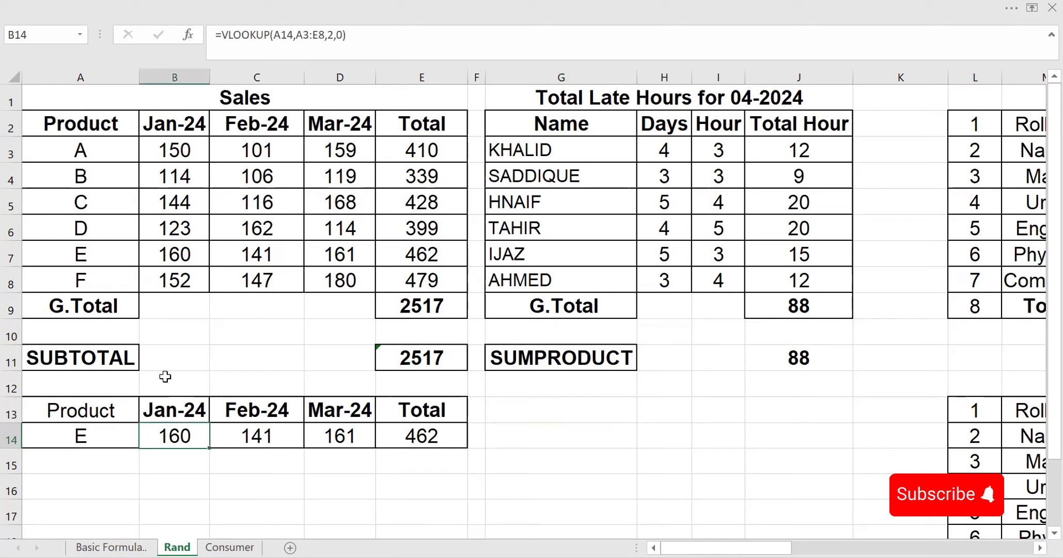
{"action": "left_click", "coordinate": [112, 377]}
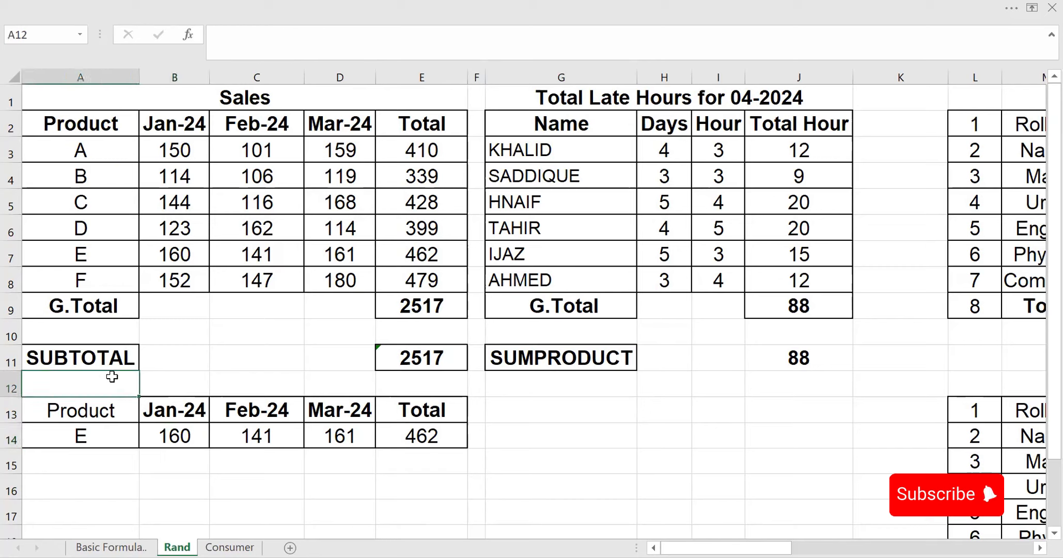
{"action": "type", "text": "1"}
{"action": "key", "text": "Tab"}
{"action": "type", "text": "2"}
{"action": "key", "text": "Tab"}
{"action": "type", "text": "3"}
{"action": "key", "text": "Tab"}
{"action": "type", "text": "4"}
{"action": "key", "text": "Tab"}
{"action": "type", "text": "5"}
{"action": "key", "text": "Tab"}
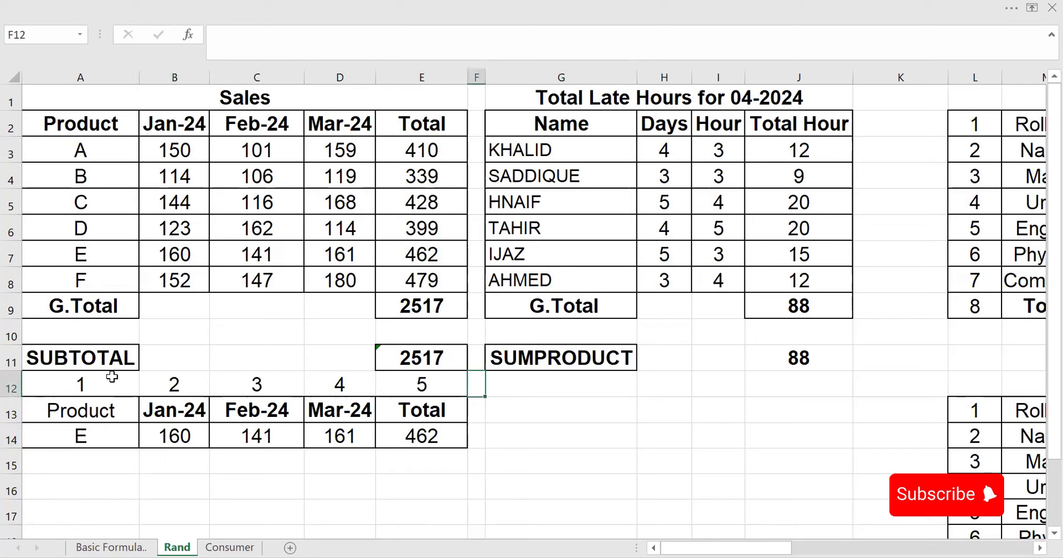
Step: Lock the columns of the table array in B14's VLOOKUP so that it reads $A3:$E8
{"action": "left_click", "coordinate": [173, 431]}
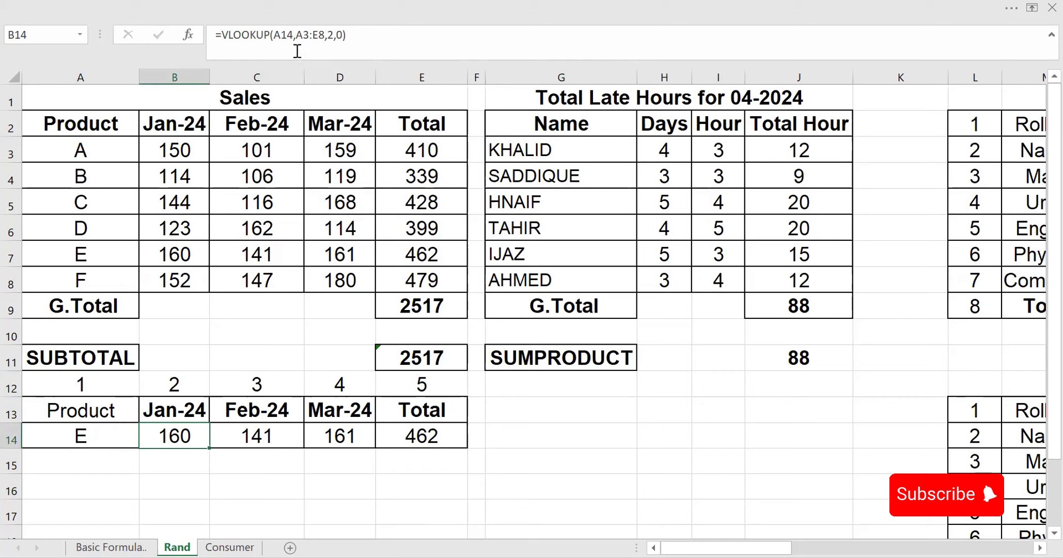
{"action": "left_click_drag", "start_coordinate": [297, 35], "coordinate": [324, 31]}
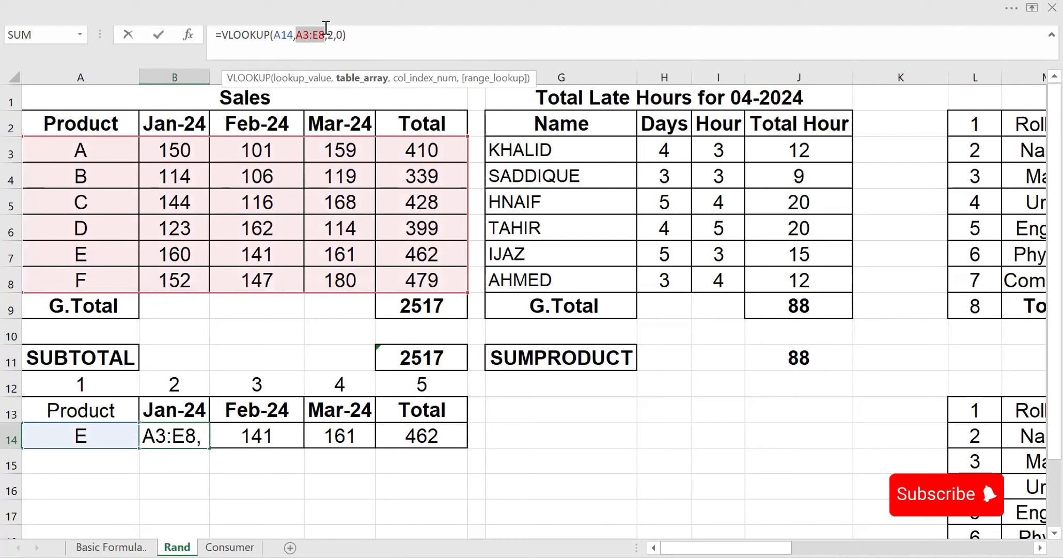
{"action": "key", "text": "F4"}
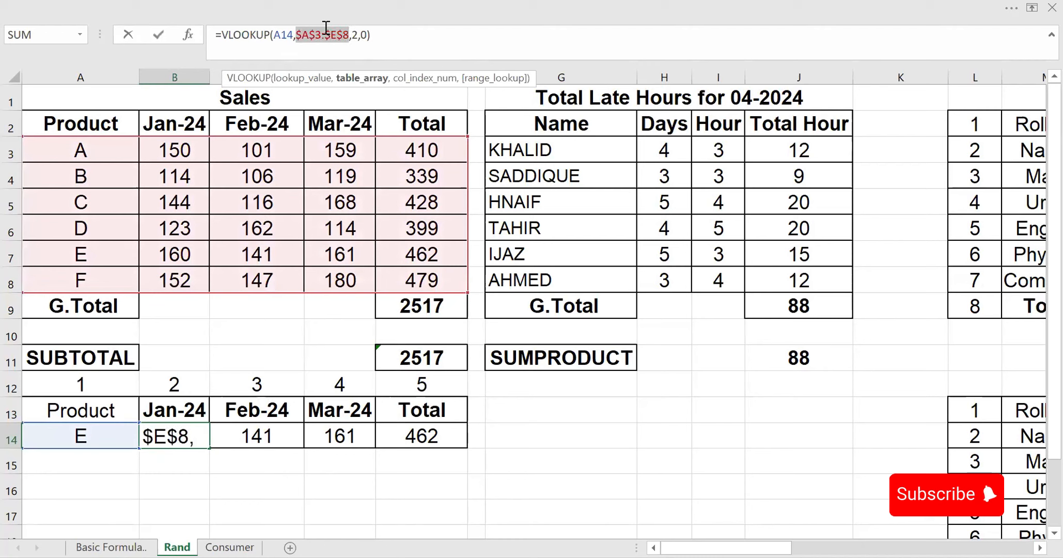
{"action": "key", "text": "F4"}
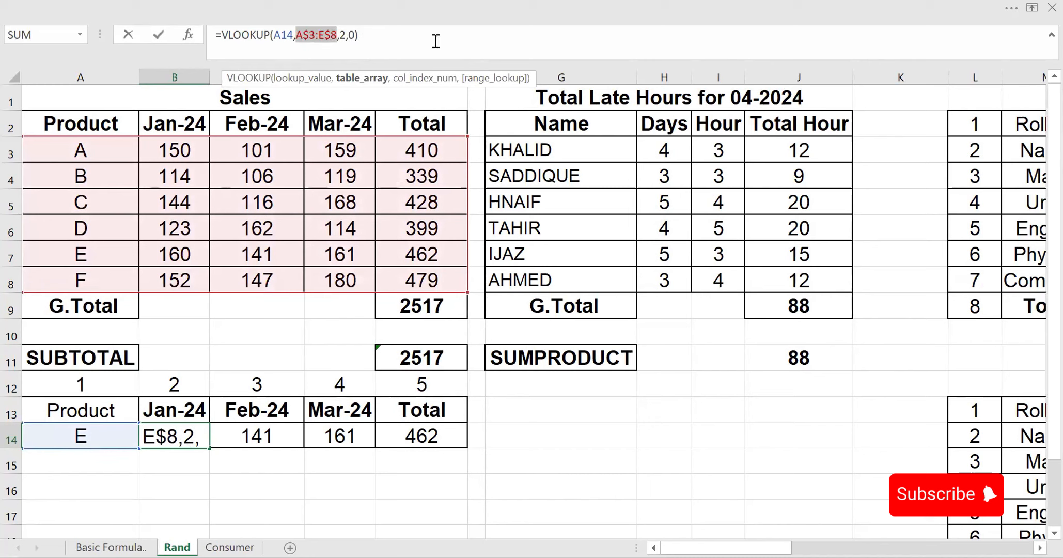
{"action": "key", "text": "F4"}
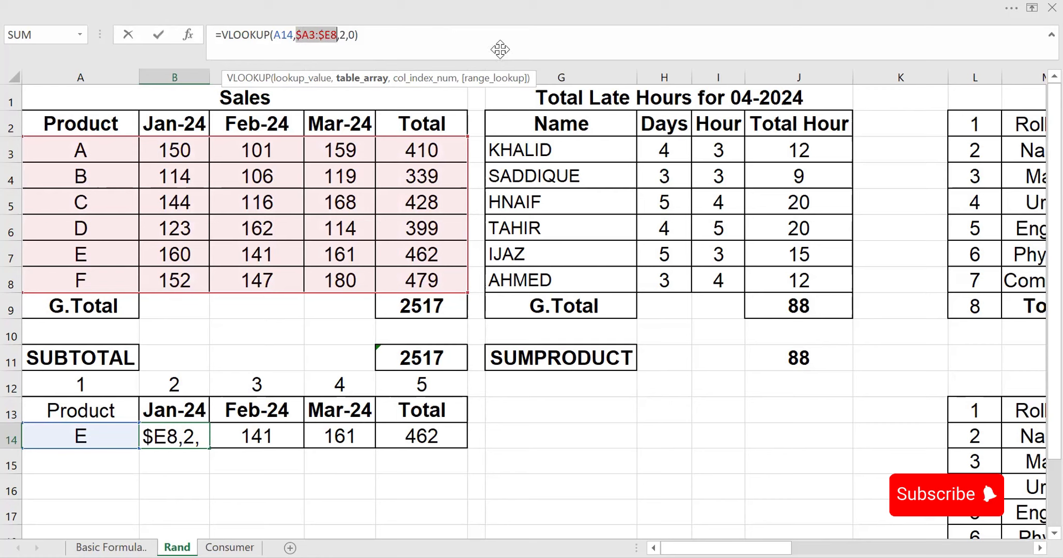
{"action": "key", "text": "Return"}
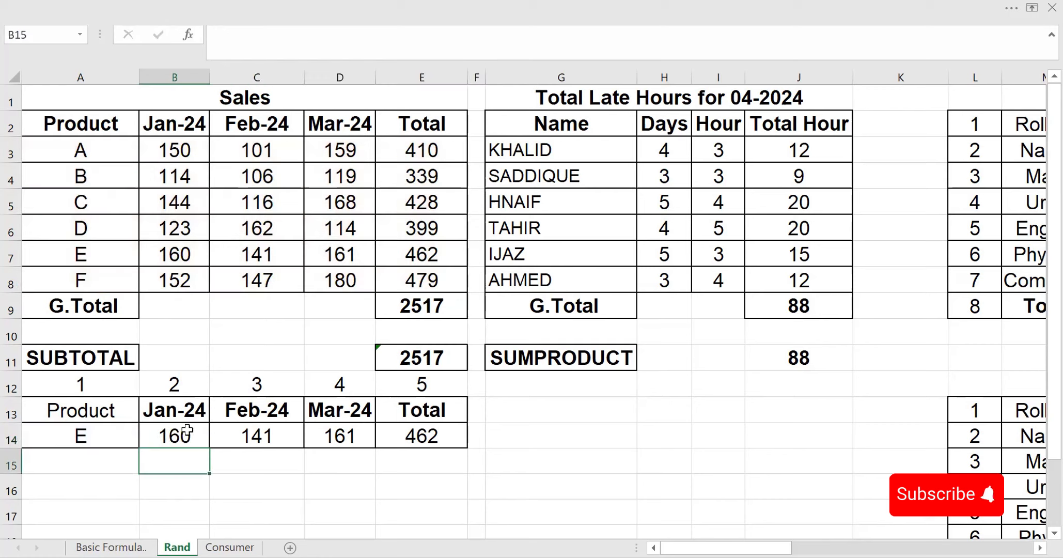
Step: Replace the fixed column index in B14's VLOOKUP with a reference to B12
{"action": "left_click", "coordinate": [187, 429]}
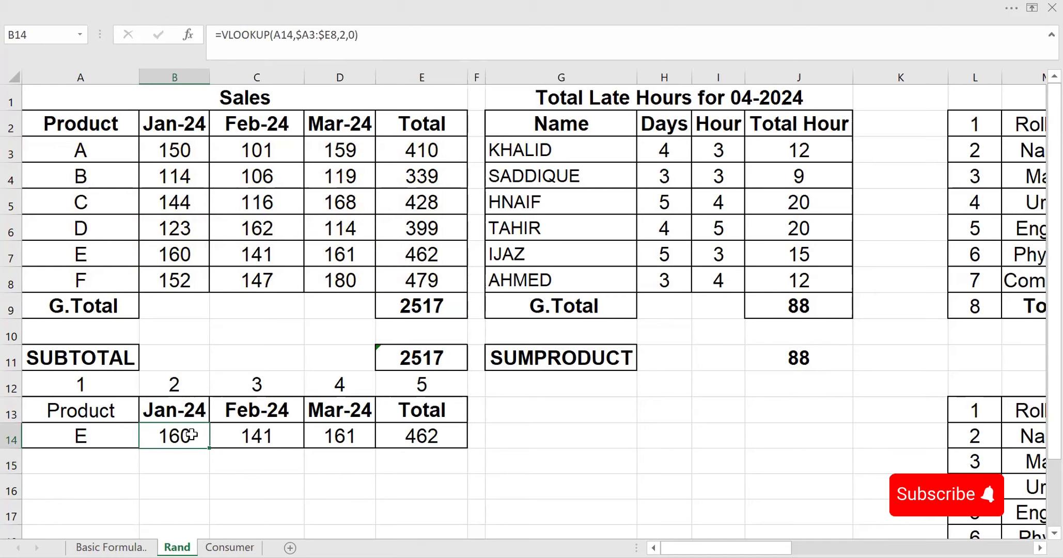
{"action": "left_click", "coordinate": [344, 35]}
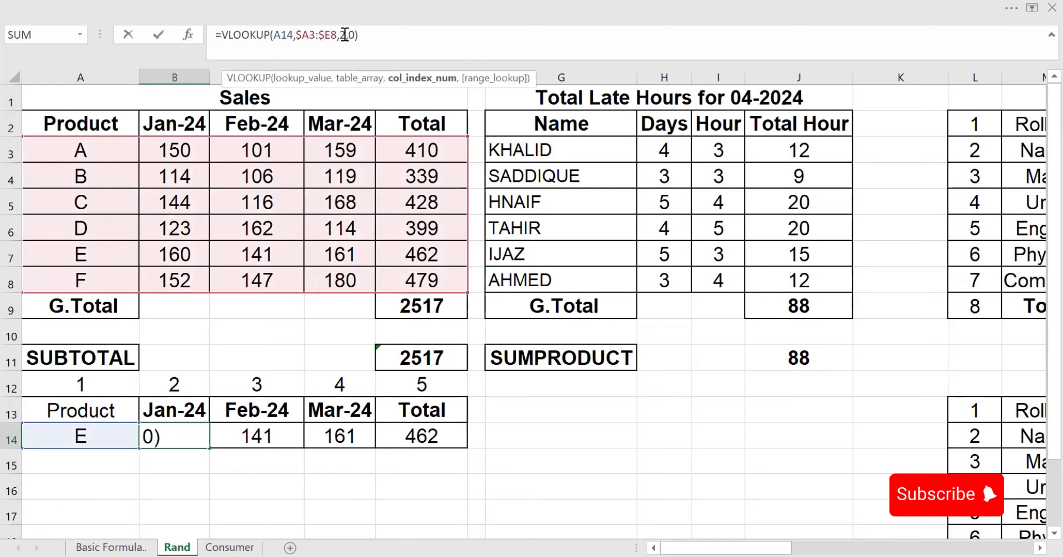
{"action": "key", "text": "BackSpace"}
{"action": "left_click", "coordinate": [175, 378]}
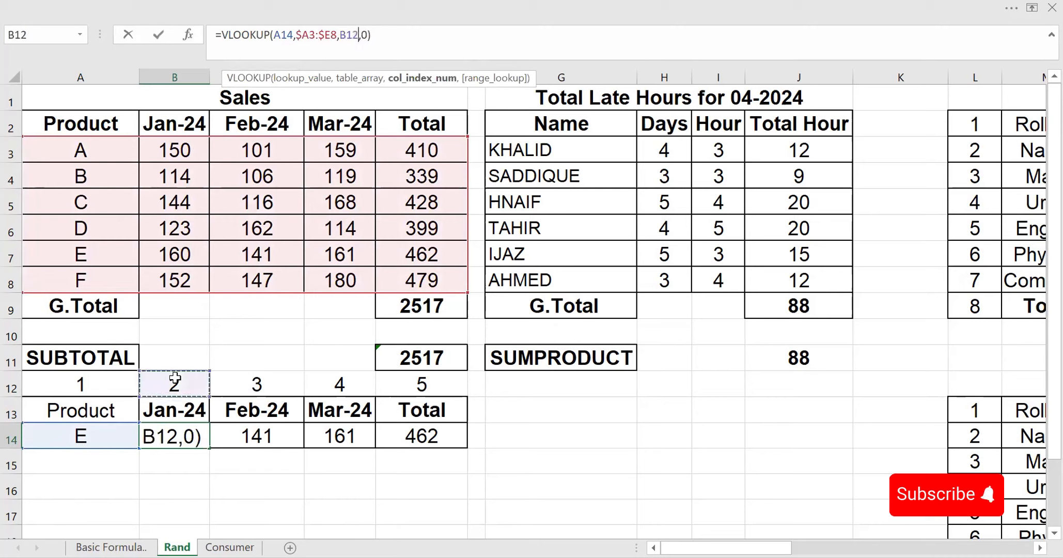
{"action": "key", "text": "Return"}
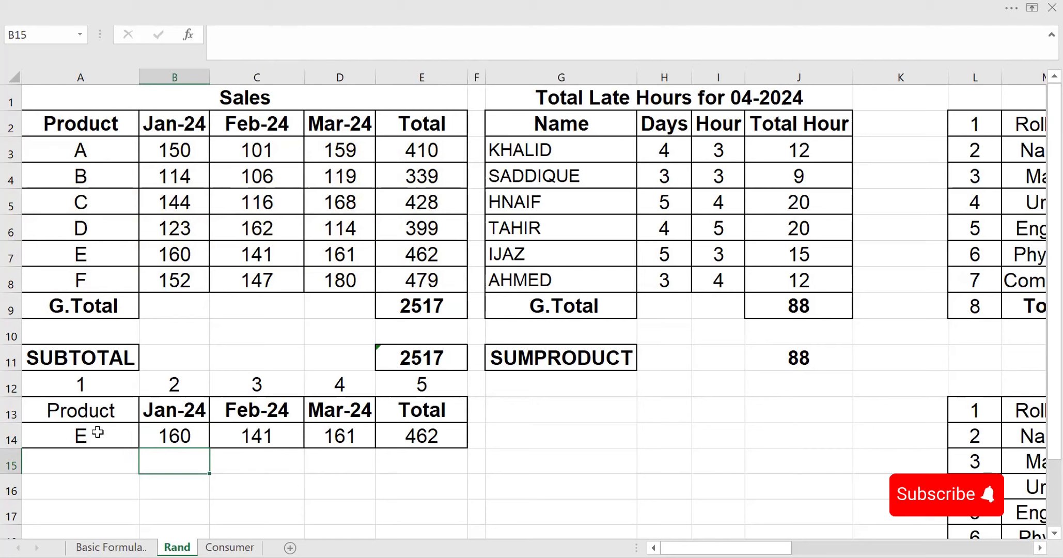
Step: Lock the lookup value's column in B14's formula, giving =VLOOKUP($A14,$A3:$E8,B12,0)
{"action": "left_click", "coordinate": [177, 435]}
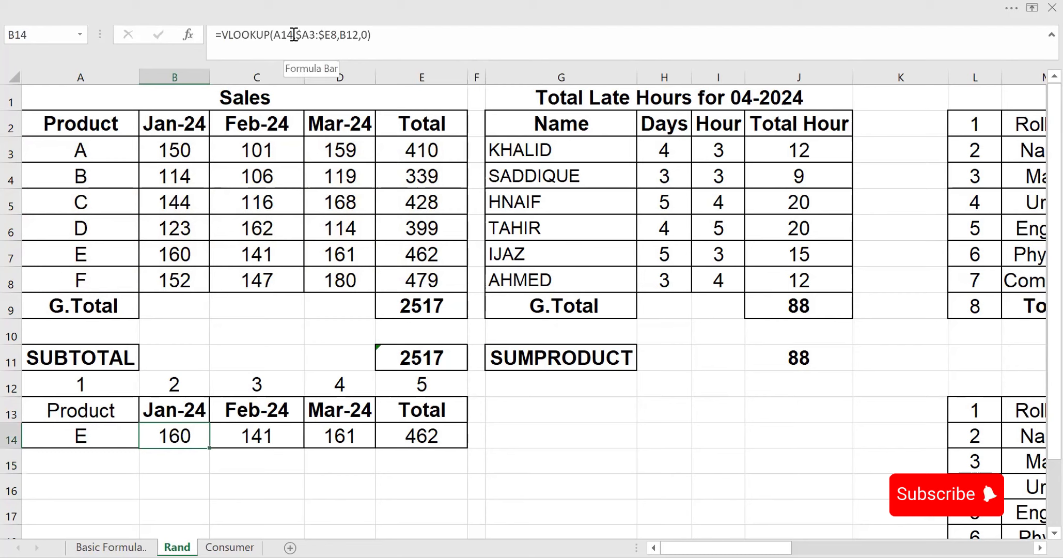
{"action": "left_click_drag", "start_coordinate": [293, 35], "coordinate": [277, 47]}
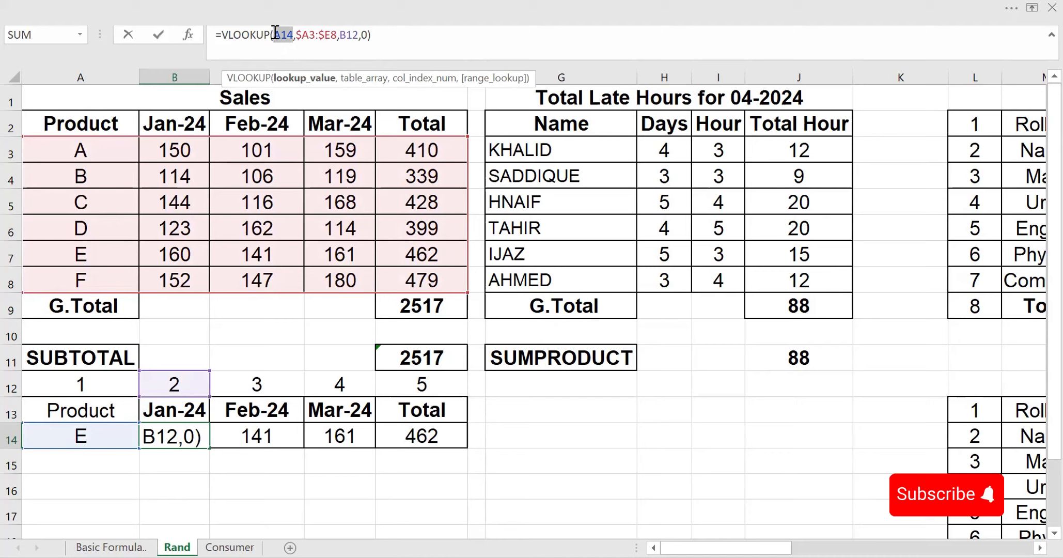
{"action": "left_click", "coordinate": [274, 32]}
{"action": "type", "text": "$"}
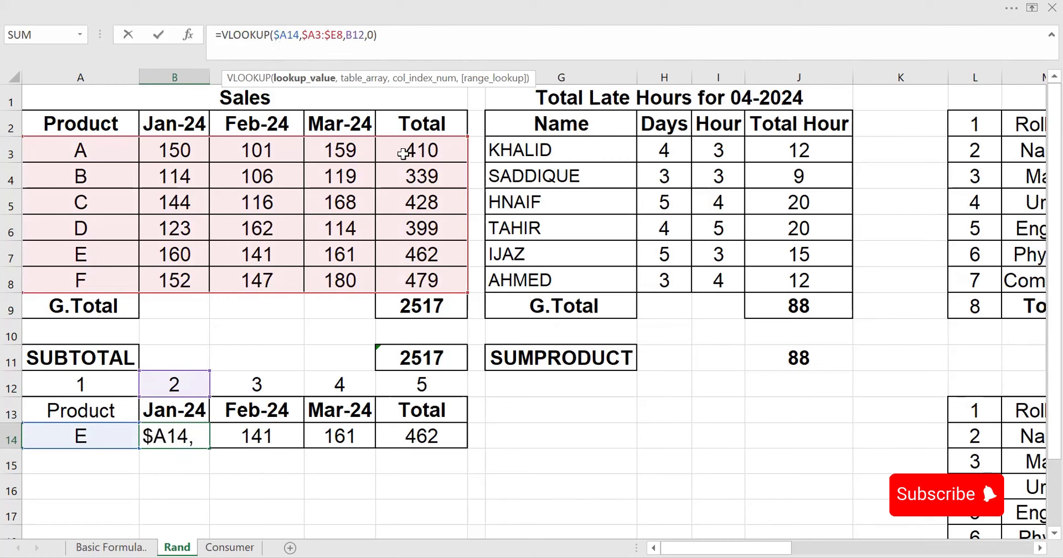
{"action": "key", "text": "Return"}
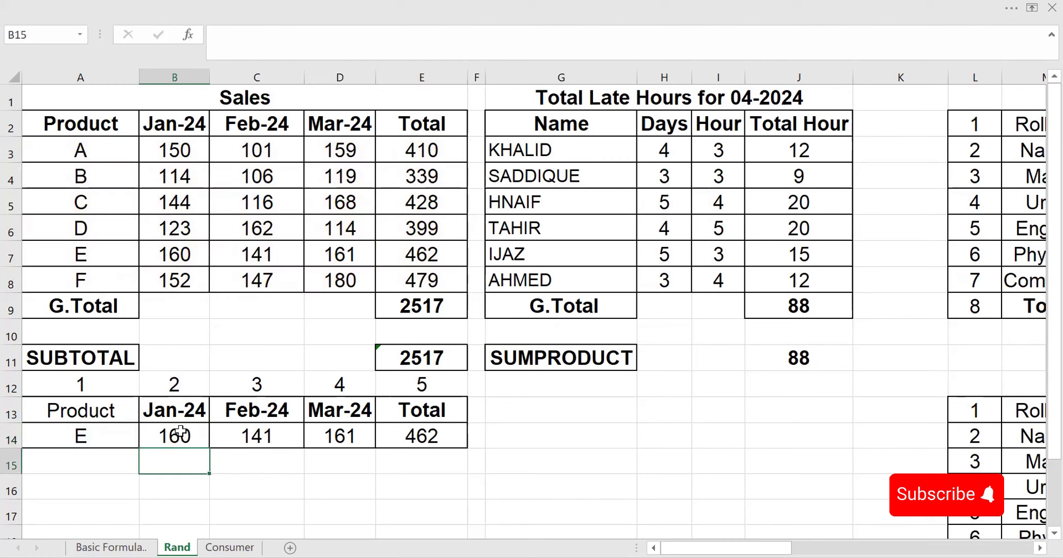
Step: Copy the revised VLOOKUP from B14 across to E14, and select the product cell A14
{"action": "left_click", "coordinate": [172, 433]}
{"action": "left_click_drag", "start_coordinate": [210, 446], "coordinate": [433, 437]}
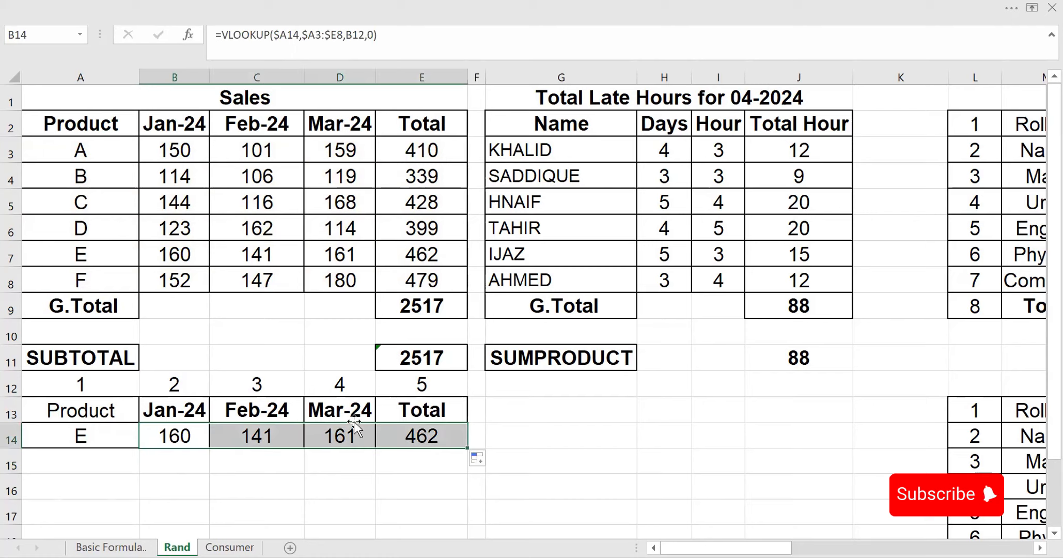
{"action": "left_click", "coordinate": [96, 436]}
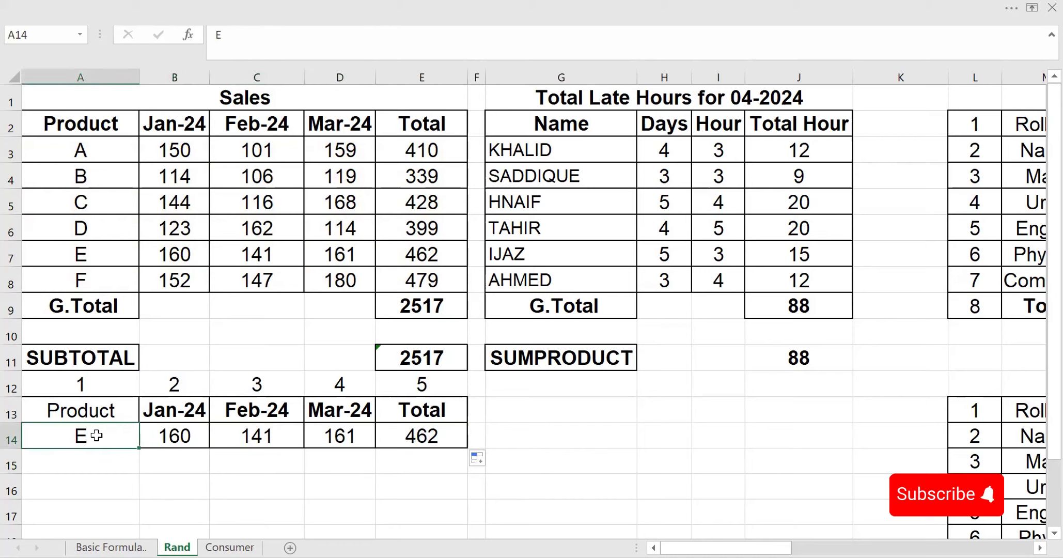
Step: Change the lookup product in A14 to A
{"action": "type", "text": "A"}
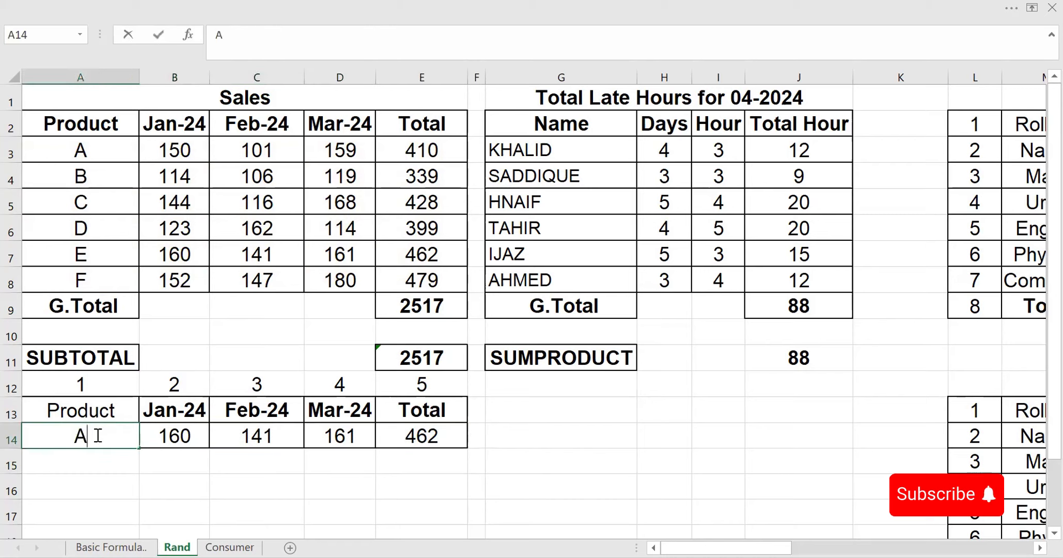
{"action": "left_click", "coordinate": [561, 457]}
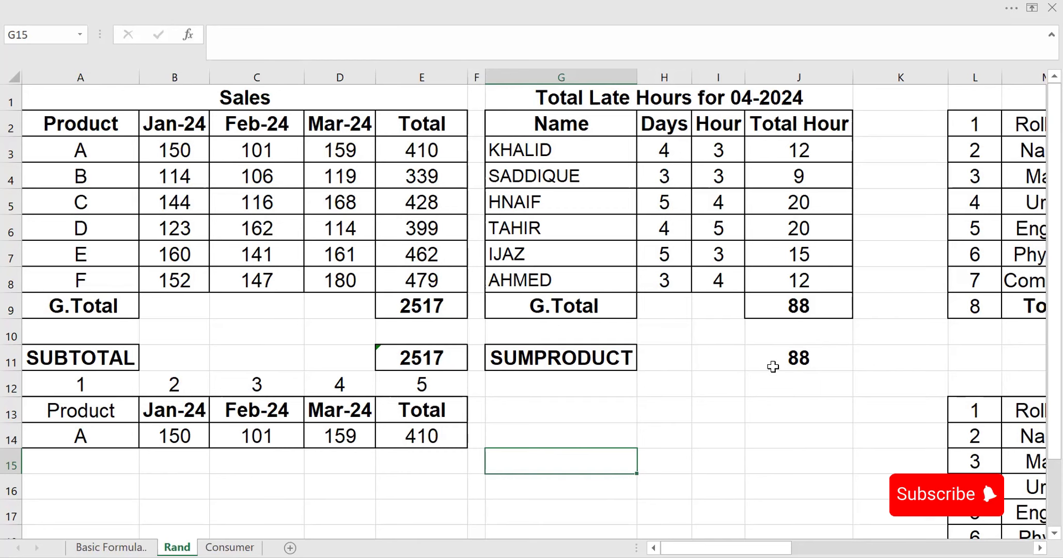
Step: Clear the existing HLOOKUP results from N14:N20 in the lower Roll No table
{"action": "scroll", "coordinate": [1039, 540], "scroll_direction": "right", "scroll_amount": 7}
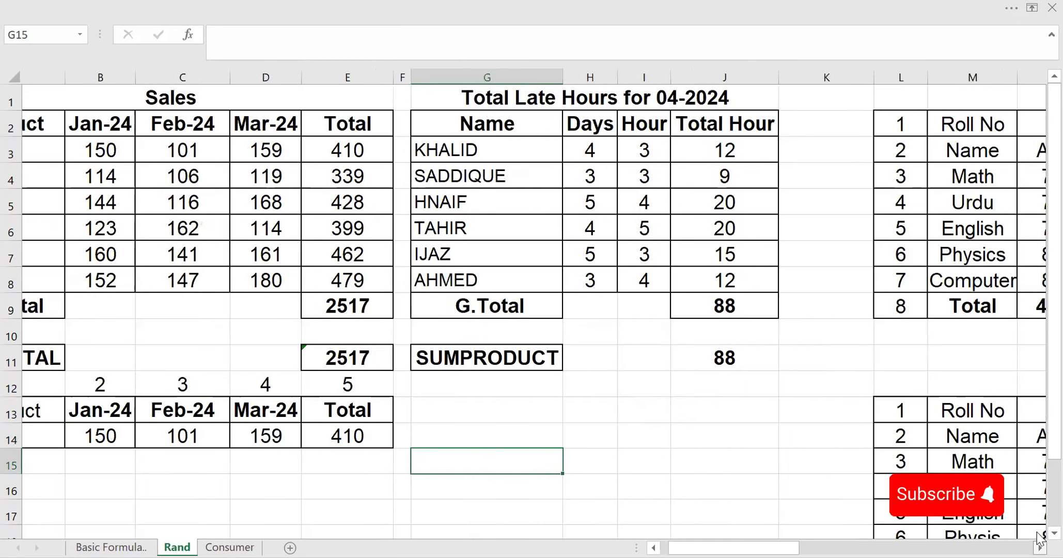
{"action": "scroll", "coordinate": [1039, 538], "scroll_direction": "right", "scroll_amount": 3}
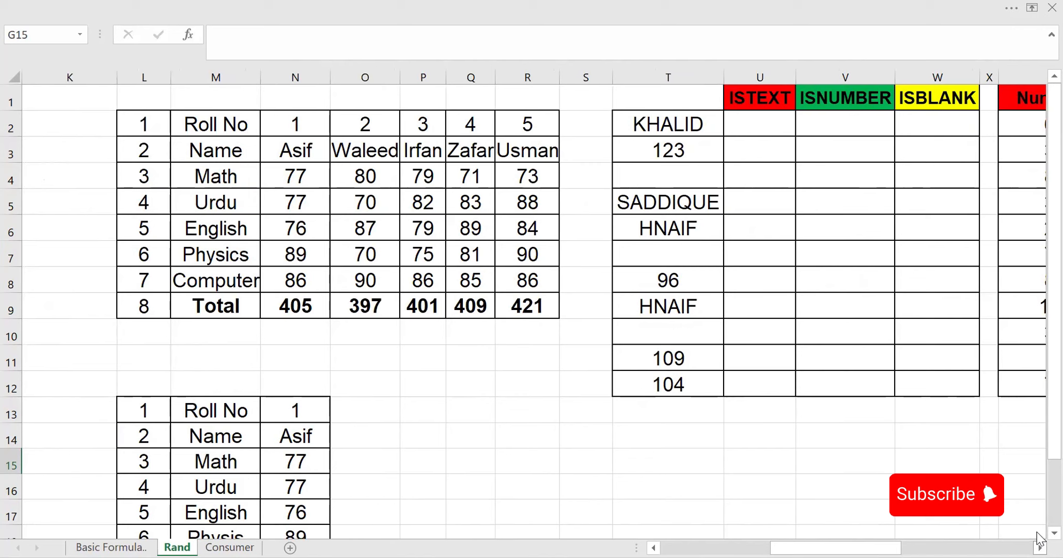
{"action": "left_click", "coordinate": [298, 433]}
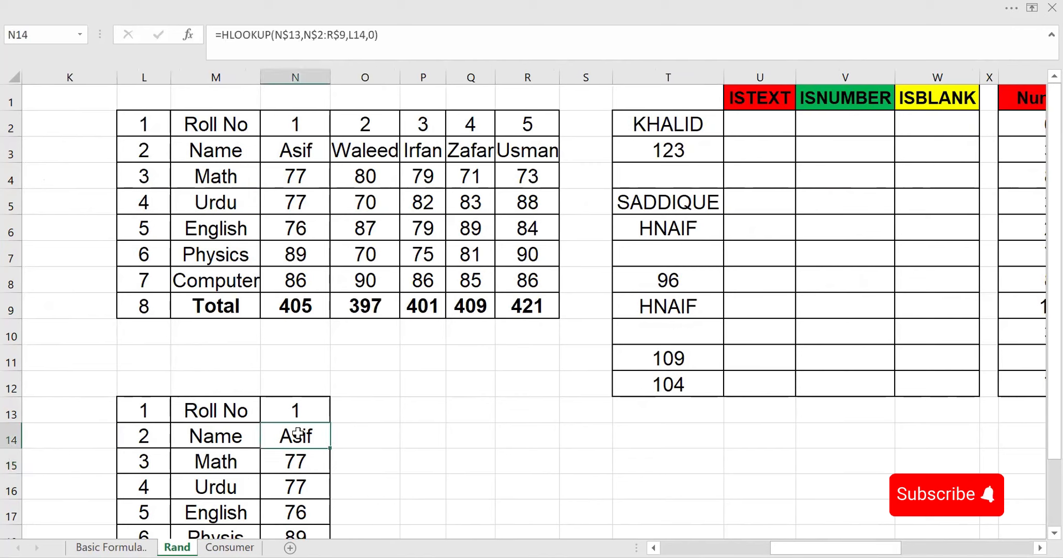
{"action": "left_click_drag", "start_coordinate": [298, 434], "coordinate": [298, 510]}
{"action": "key", "text": "Delete"}
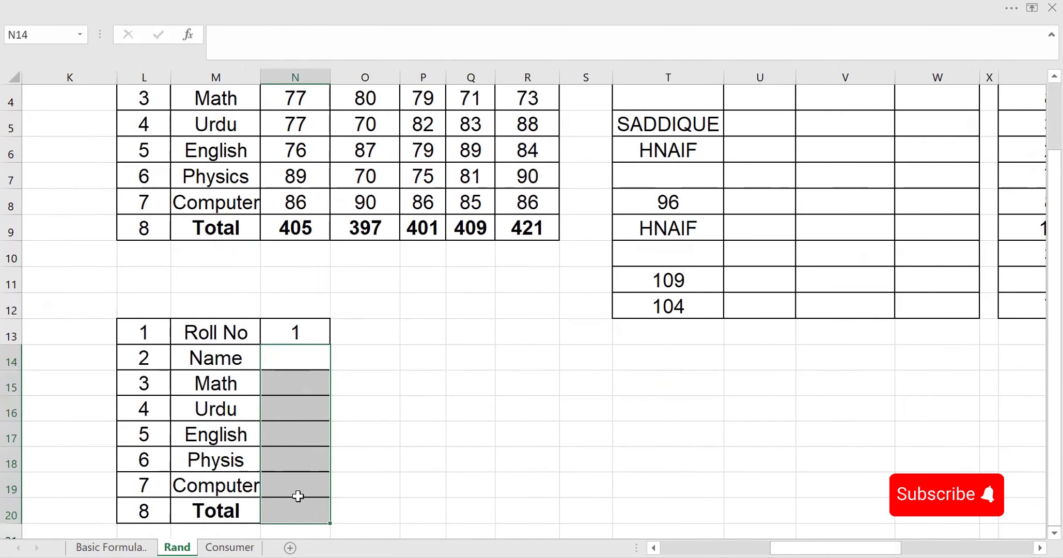
Step: Start an HLOOKUP formula in the Name cell N14, using roll number cell N13 as the lookup value
{"action": "left_click", "coordinate": [299, 352]}
{"action": "type", "text": "="}
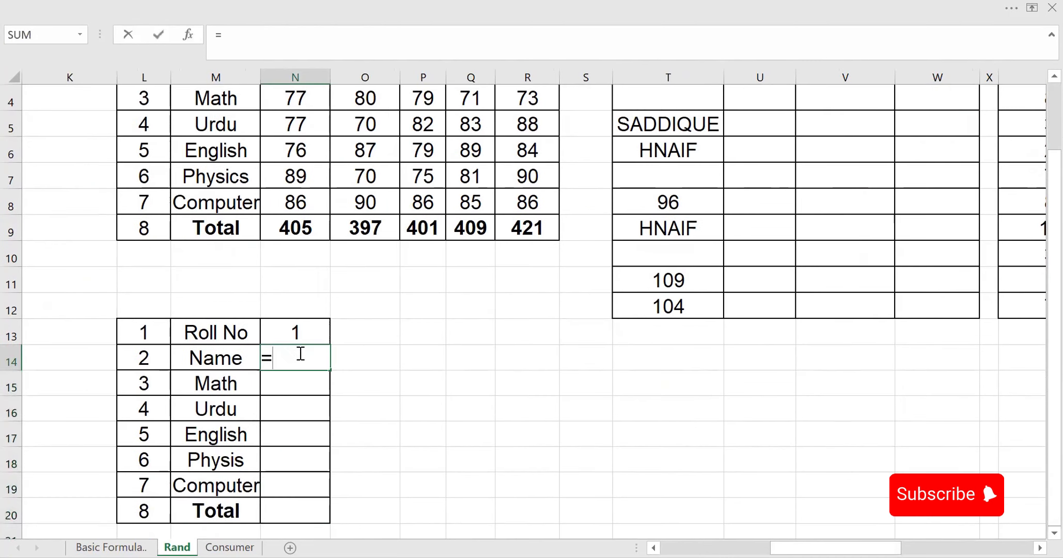
{"action": "type", "text": "hl"}
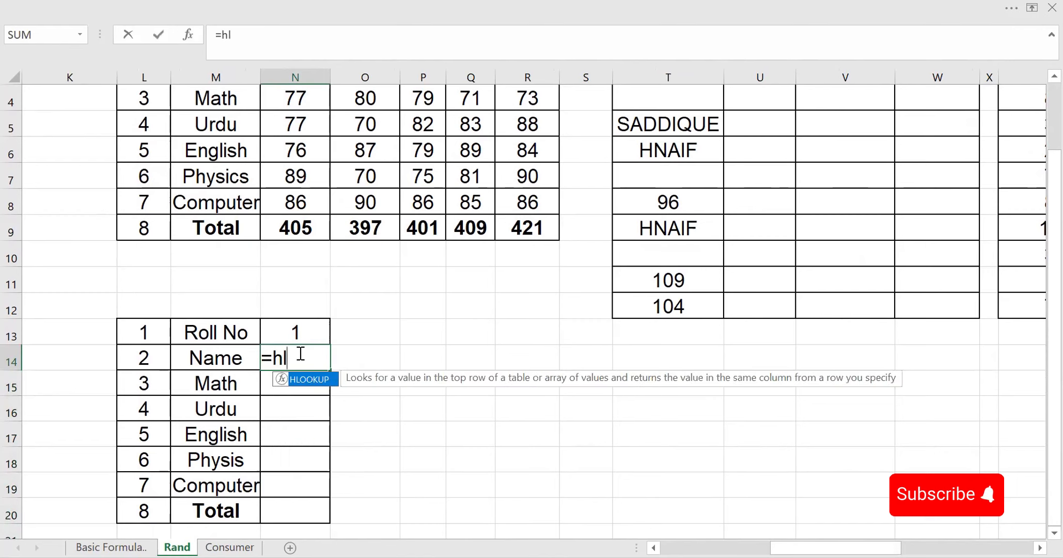
{"action": "key", "text": "Tab"}
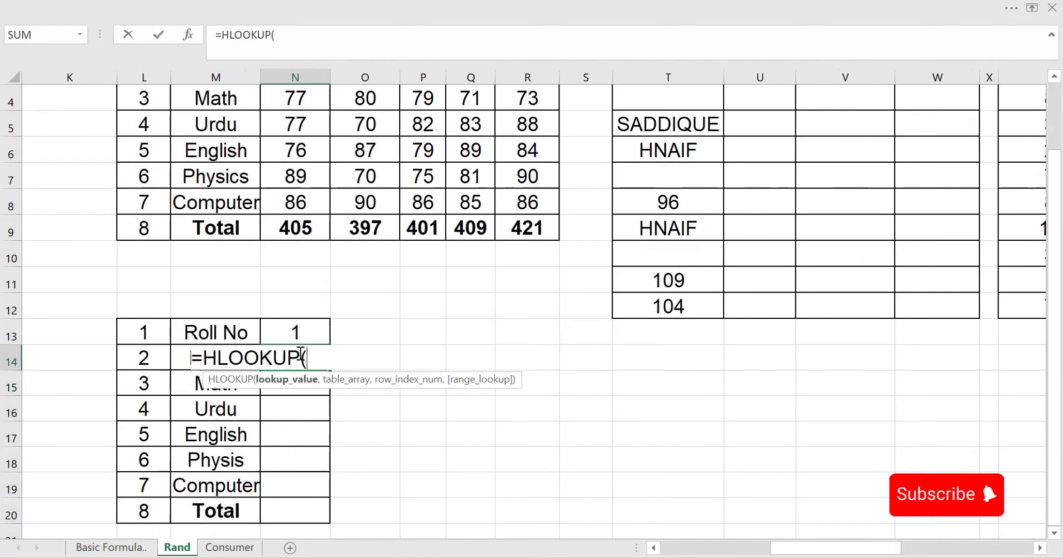
{"action": "left_click", "coordinate": [292, 333]}
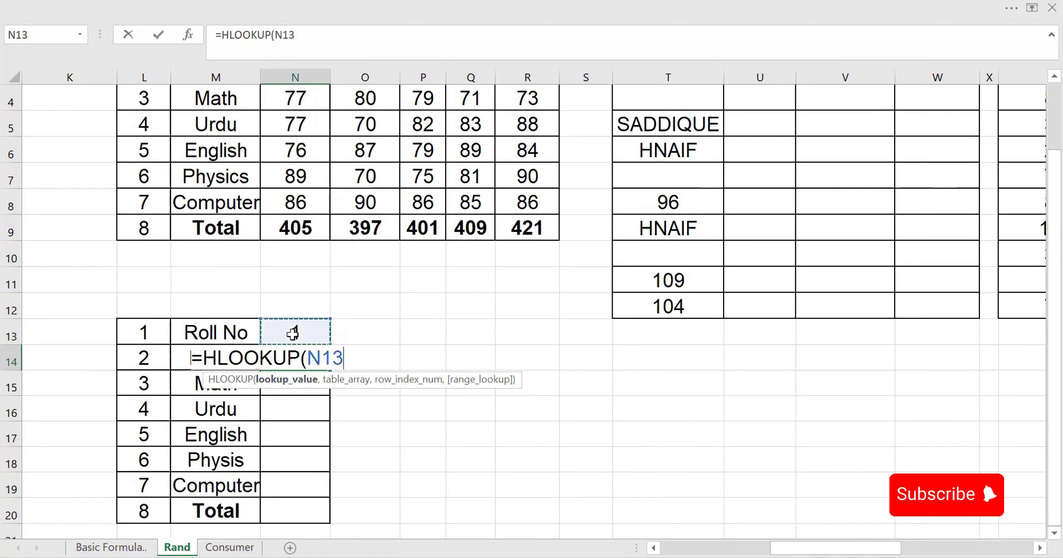
{"action": "type", "text": ","}
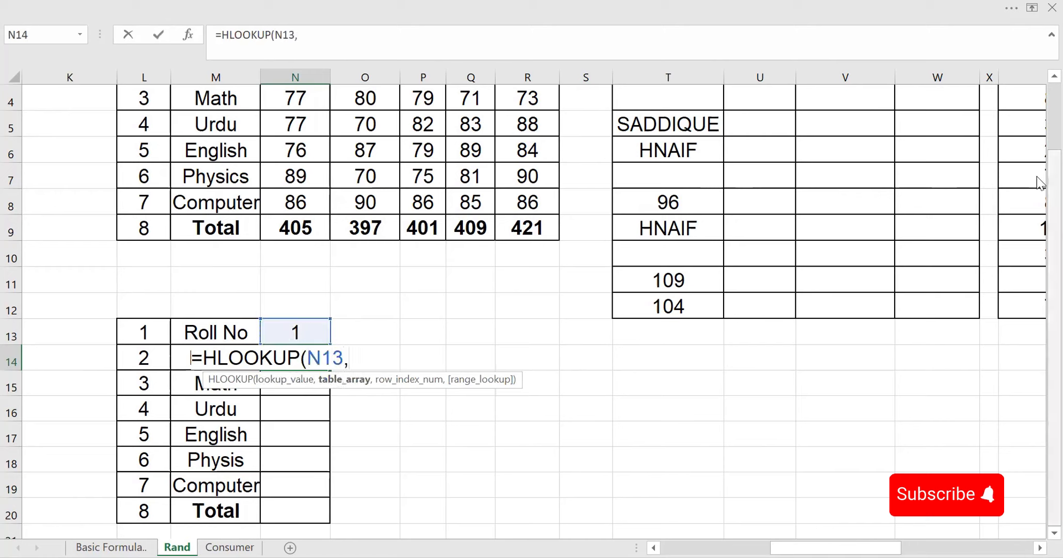
Step: Complete N14's HLOOKUP with table array N2:R9, row index 2 and exact match 0
{"action": "left_click_drag", "start_coordinate": [1053, 176], "coordinate": [1037, 82]}
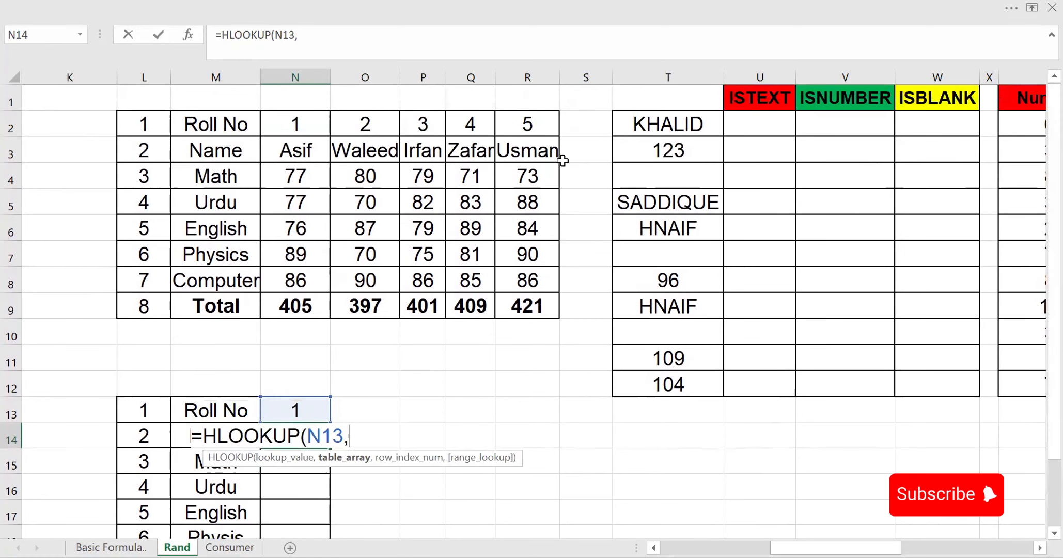
{"action": "left_click", "coordinate": [284, 124]}
{"action": "left_click_drag", "start_coordinate": [533, 292], "coordinate": [536, 303]}
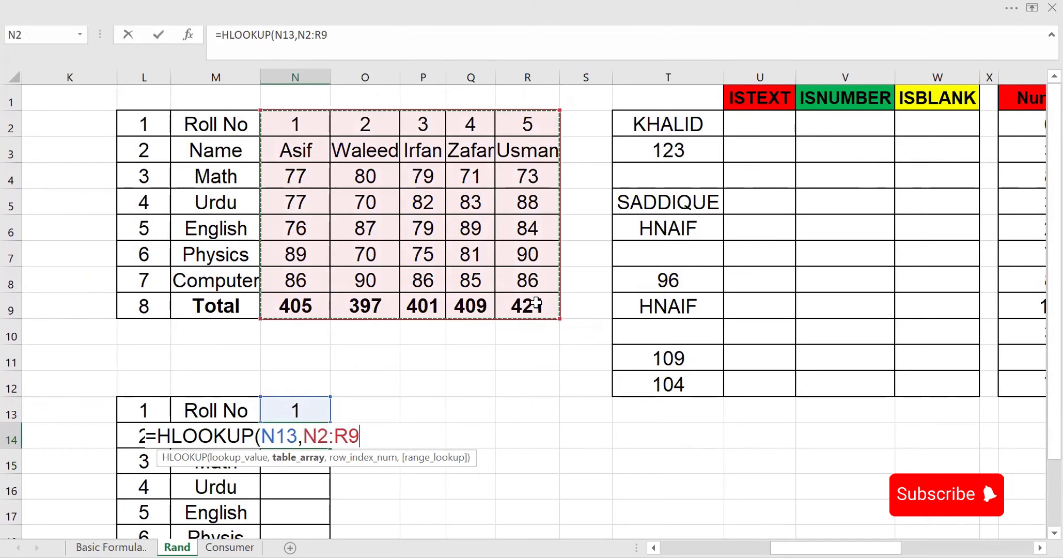
{"action": "type", "text": ","}
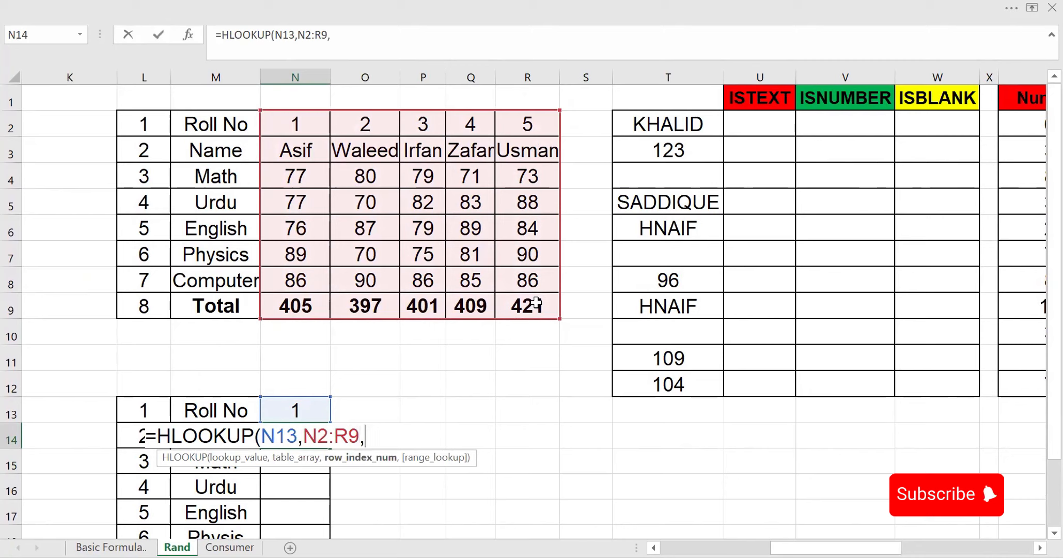
{"action": "type", "text": "2,"}
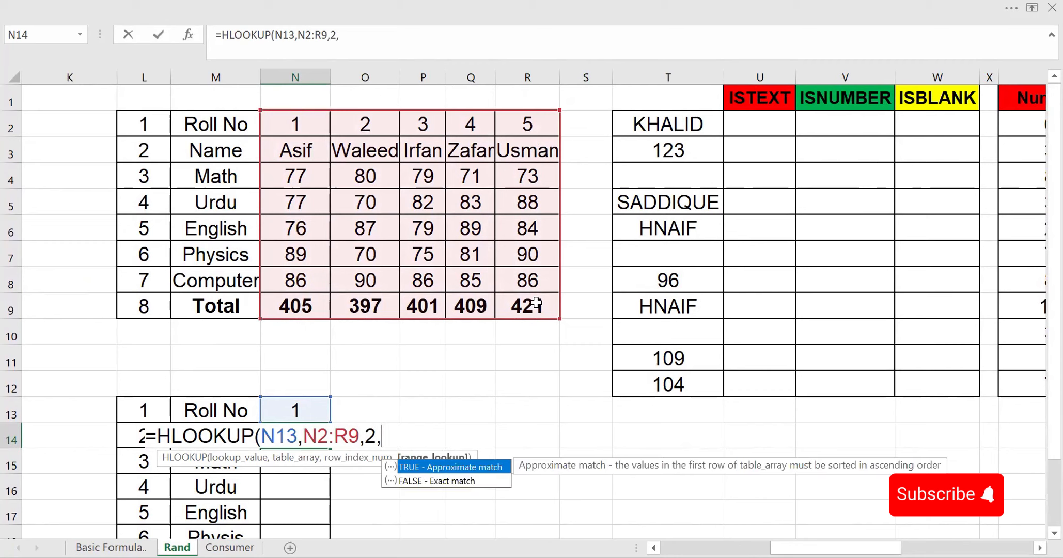
{"action": "type", "text": "0"}
{"action": "key", "text": "Return"}
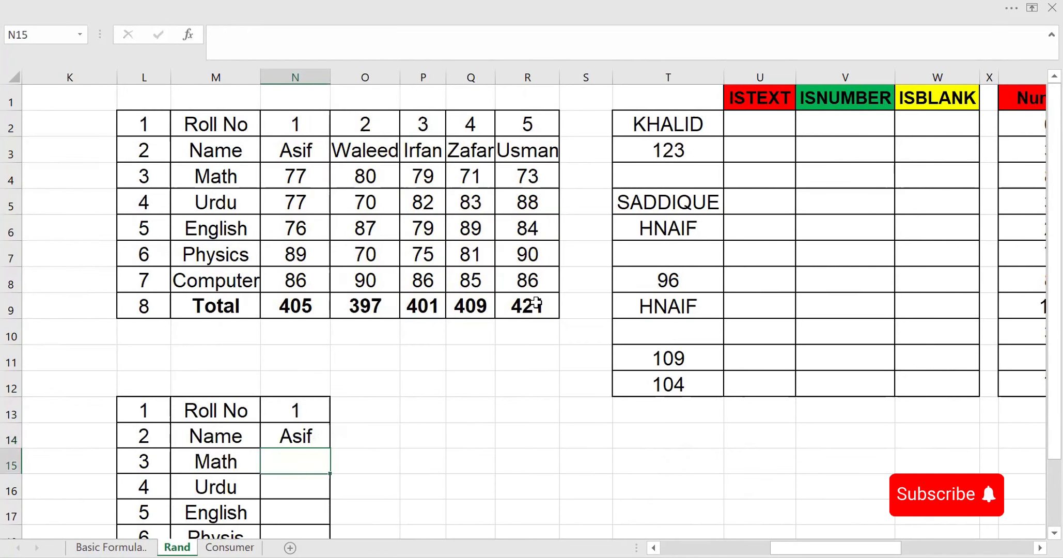
Step: Test the name lookup by setting the roll number in N13 to 3 and back to 1
{"action": "left_click", "coordinate": [296, 409]}
{"action": "type", "text": "3"}
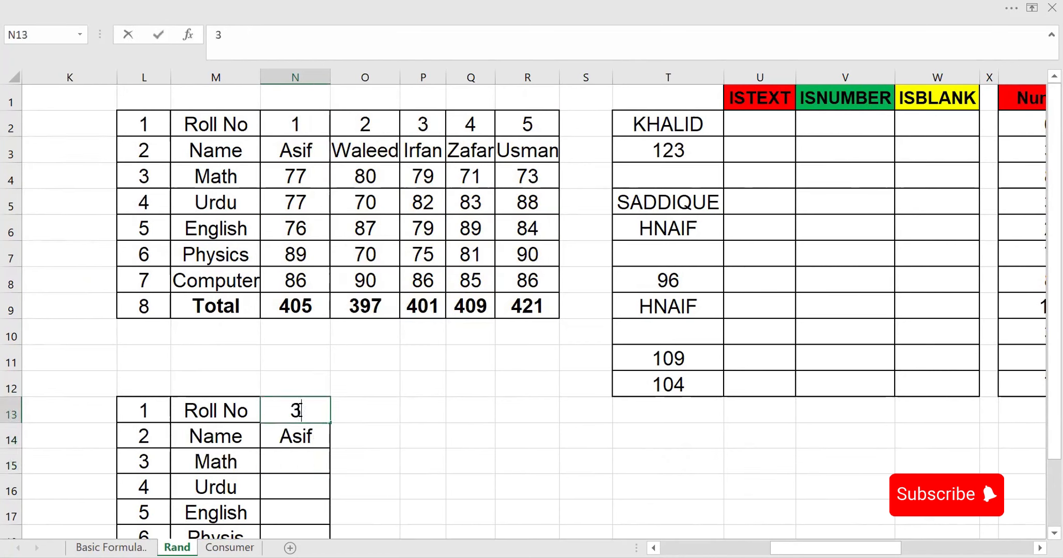
{"action": "left_click", "coordinate": [482, 464]}
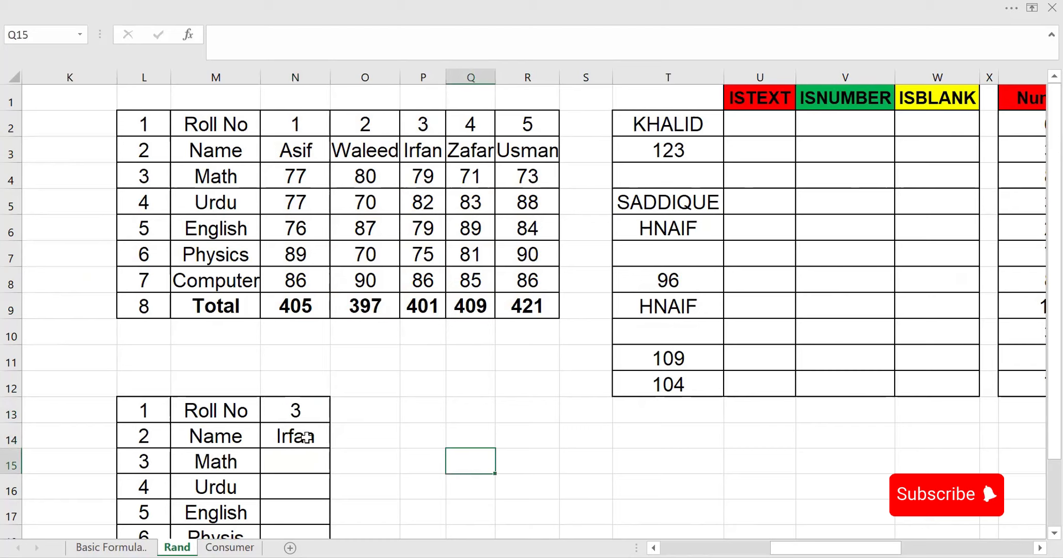
{"action": "left_click", "coordinate": [308, 416]}
{"action": "type", "text": "1"}
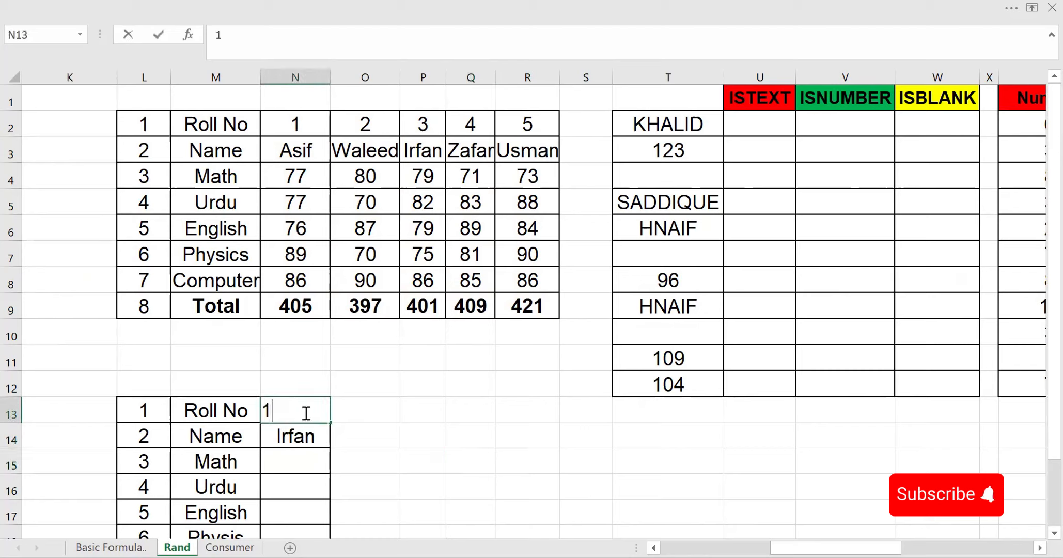
{"action": "left_click", "coordinate": [521, 431]}
Step: Copy N14's HLOOKUP formula down through the Total row at N20
{"action": "left_click", "coordinate": [296, 436]}
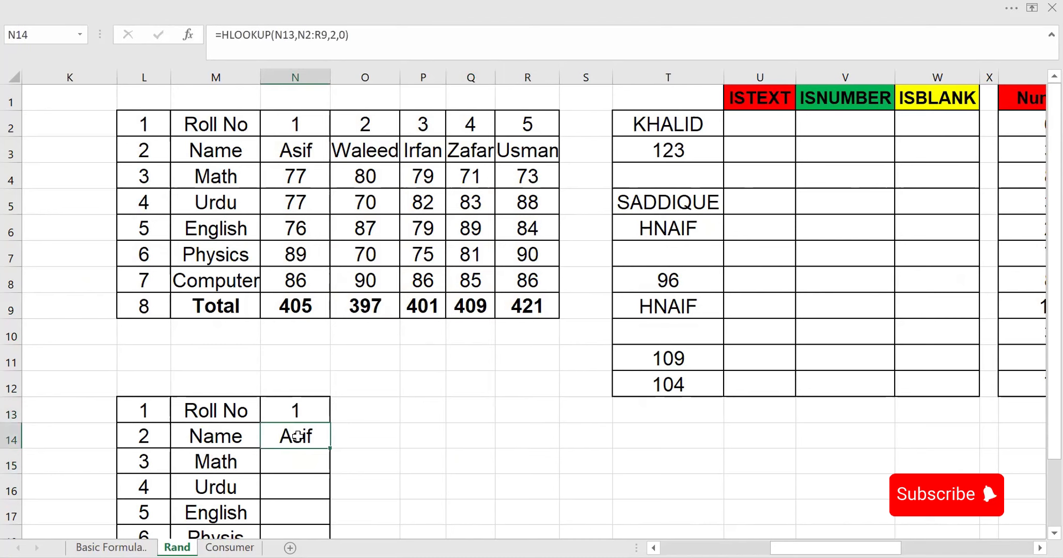
{"action": "left_click_drag", "start_coordinate": [297, 436], "coordinate": [291, 491]}
{"action": "key", "text": "ctrl+v"}
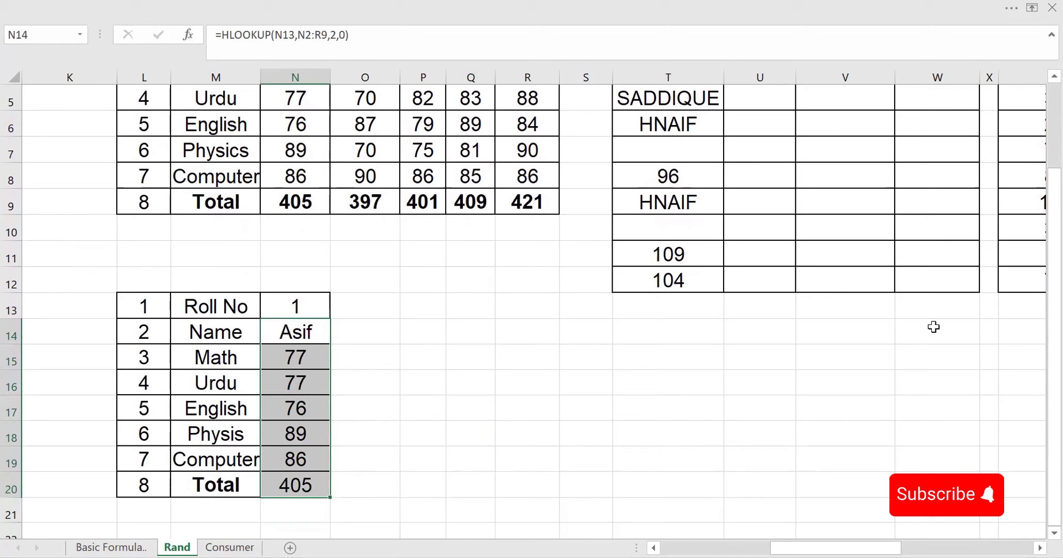
Step: Set the roll number in N13 to 3 to test the copied HLOOKUP formulas
{"action": "scroll", "coordinate": [1039, 83], "scroll_direction": "up", "scroll_amount": 1}
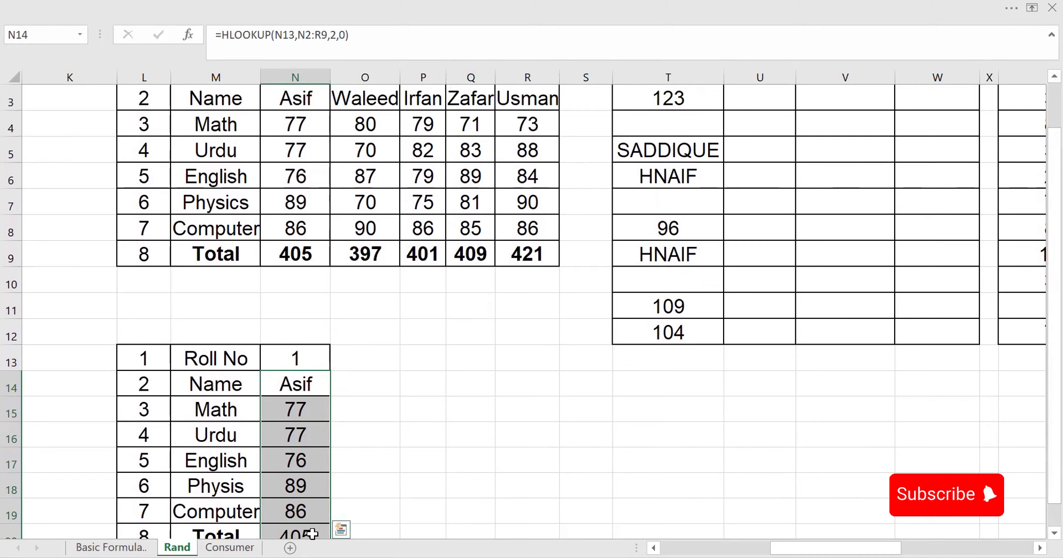
{"action": "left_click_drag", "start_coordinate": [1039, 289], "coordinate": [1039, 233]}
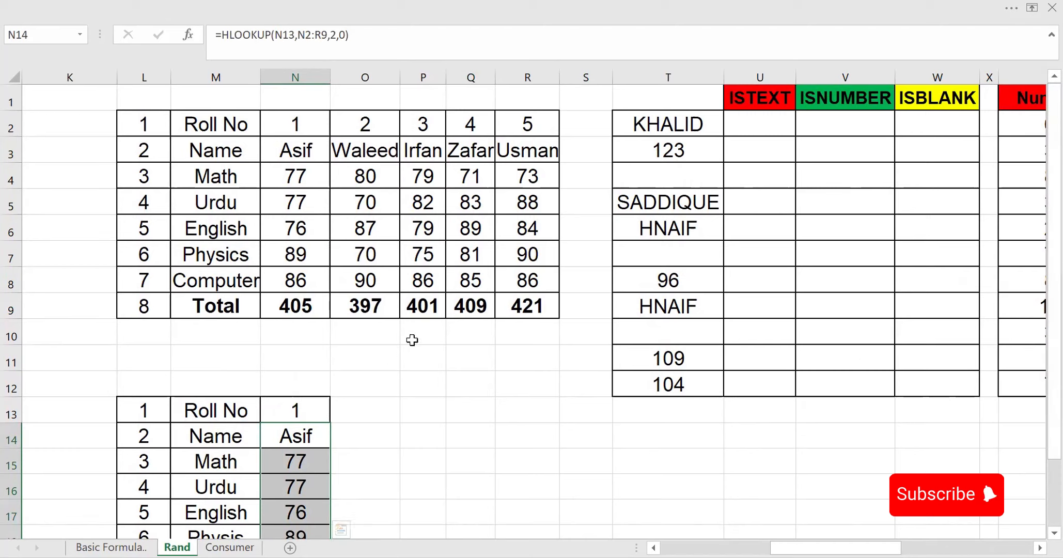
{"action": "left_click", "coordinate": [301, 411]}
{"action": "type", "text": "3"}
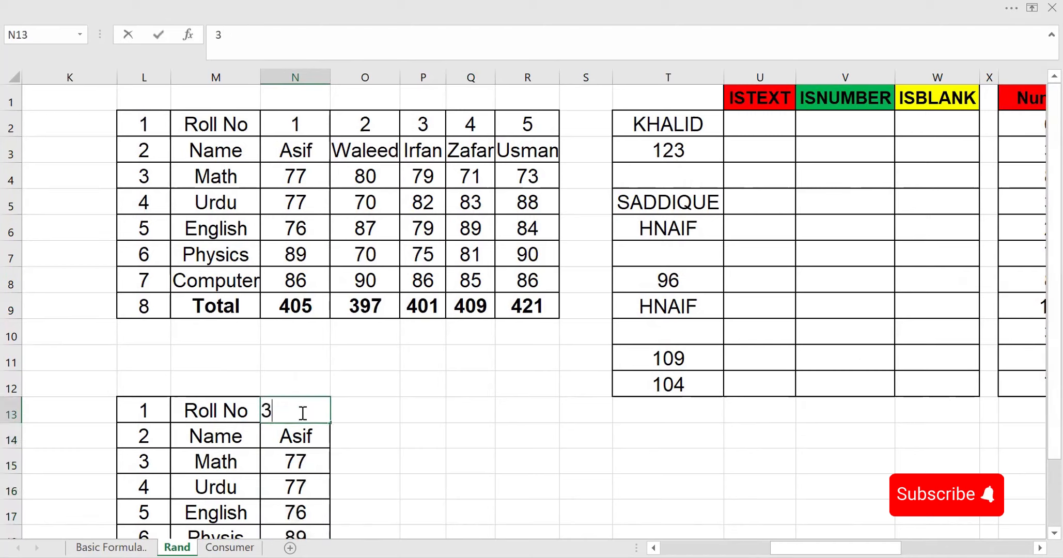
{"action": "left_click", "coordinate": [477, 418]}
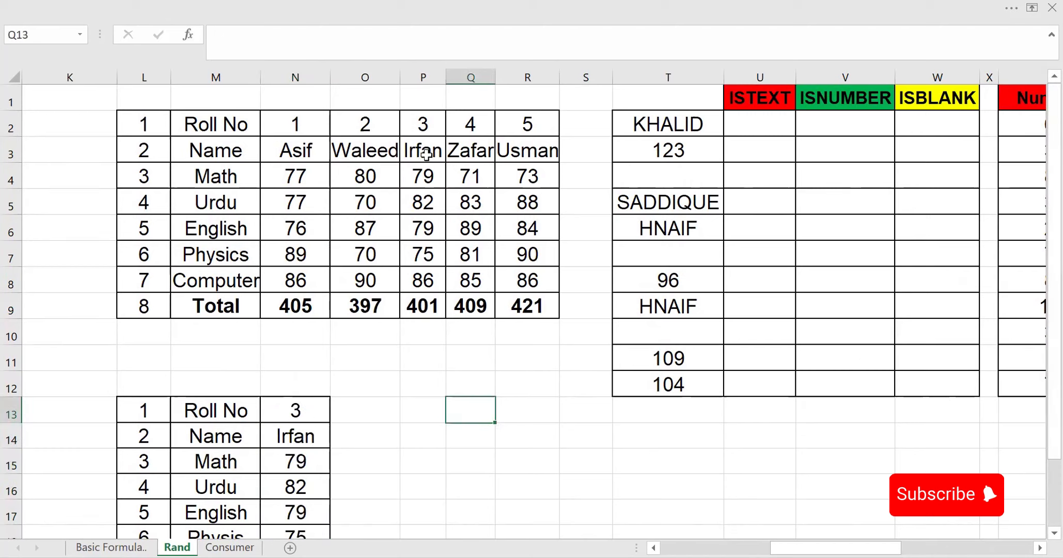
Step: Compare roll number 3's total in P9 of the marks table with the looked-up total in N20
{"action": "left_click", "coordinate": [420, 308]}
{"action": "left_click_drag", "start_coordinate": [1039, 436], "coordinate": [1040, 509]}
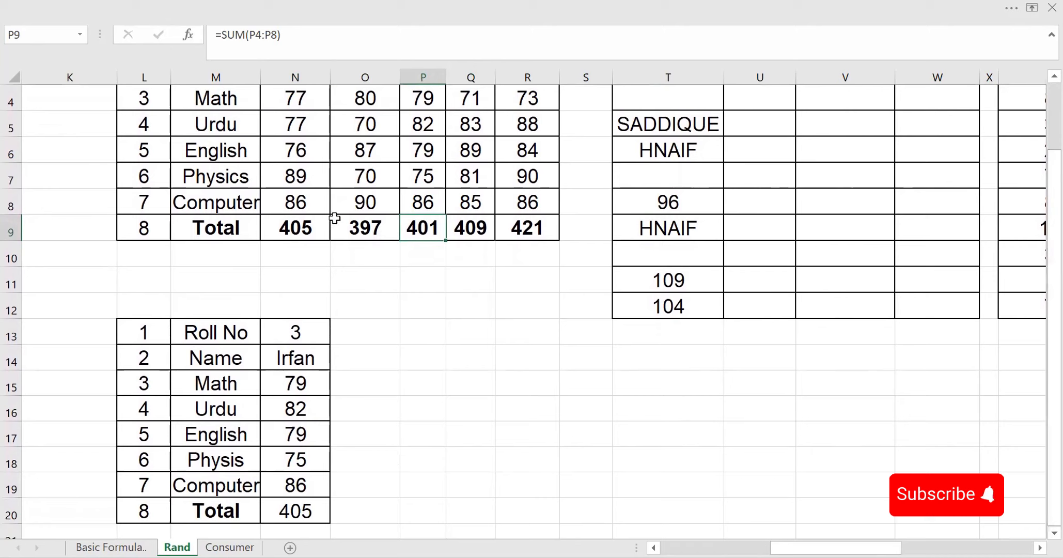
{"action": "left_click", "coordinate": [291, 201]}
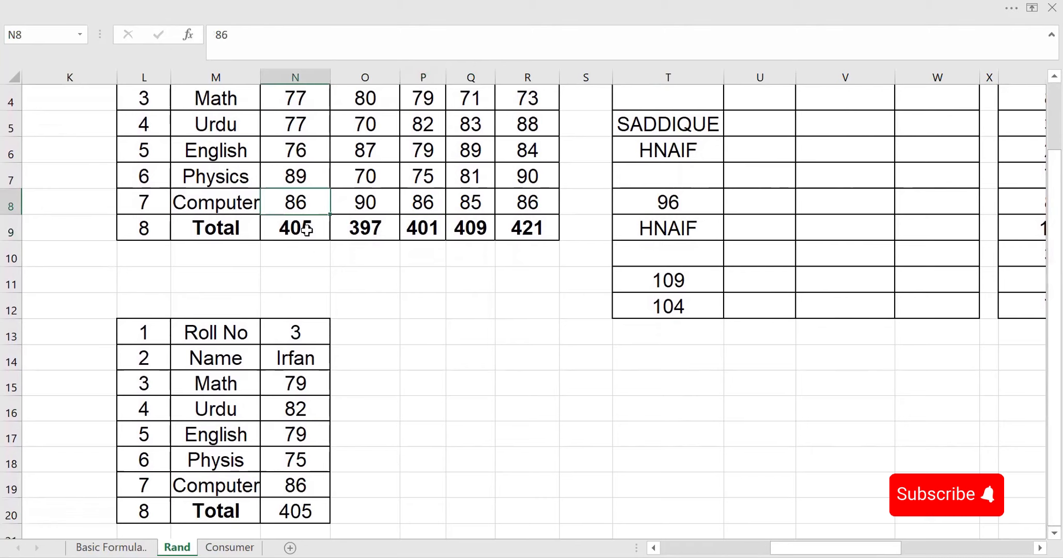
Step: Lock the rows of the lookup value and table array in N14's HLOOKUP as N$13 and N$2:R$9
{"action": "left_click", "coordinate": [300, 355]}
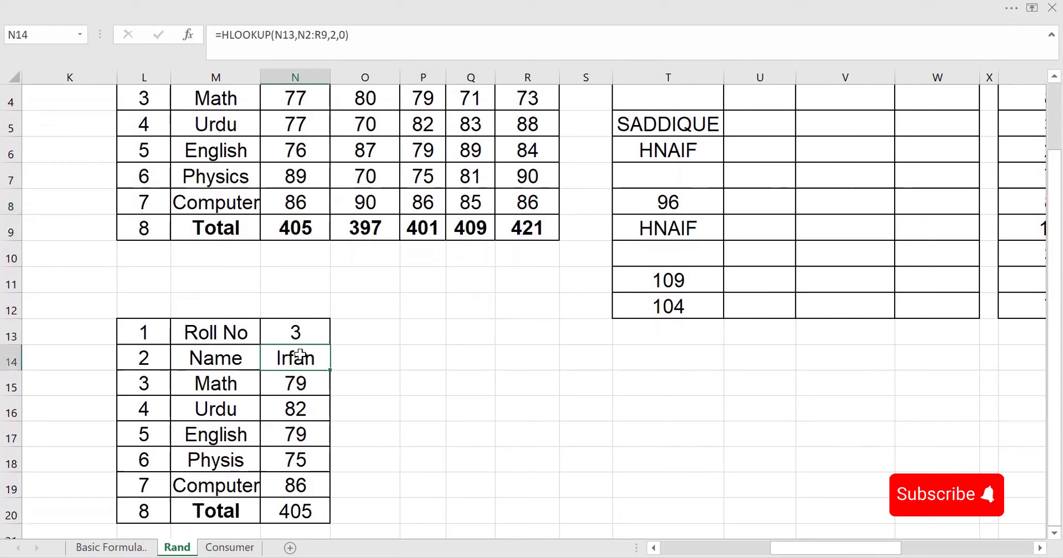
{"action": "left_click", "coordinate": [283, 34]}
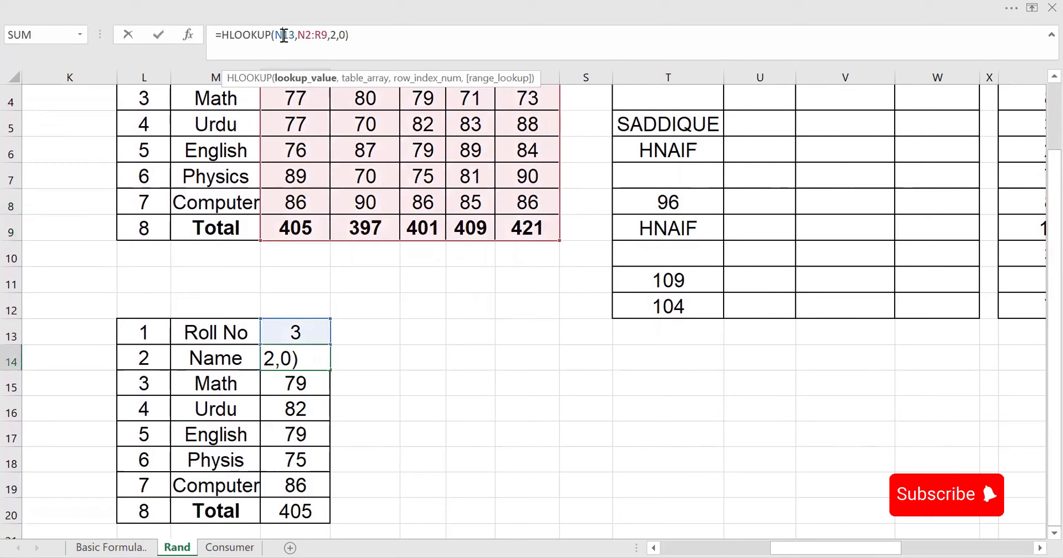
{"action": "type", "text": "$"}
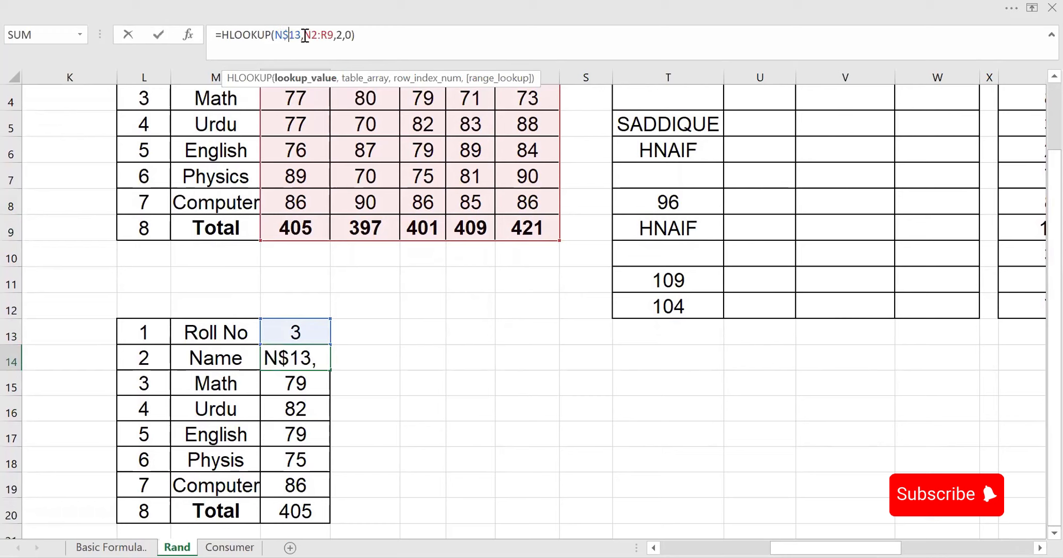
{"action": "left_click_drag", "start_coordinate": [305, 34], "coordinate": [333, 36]}
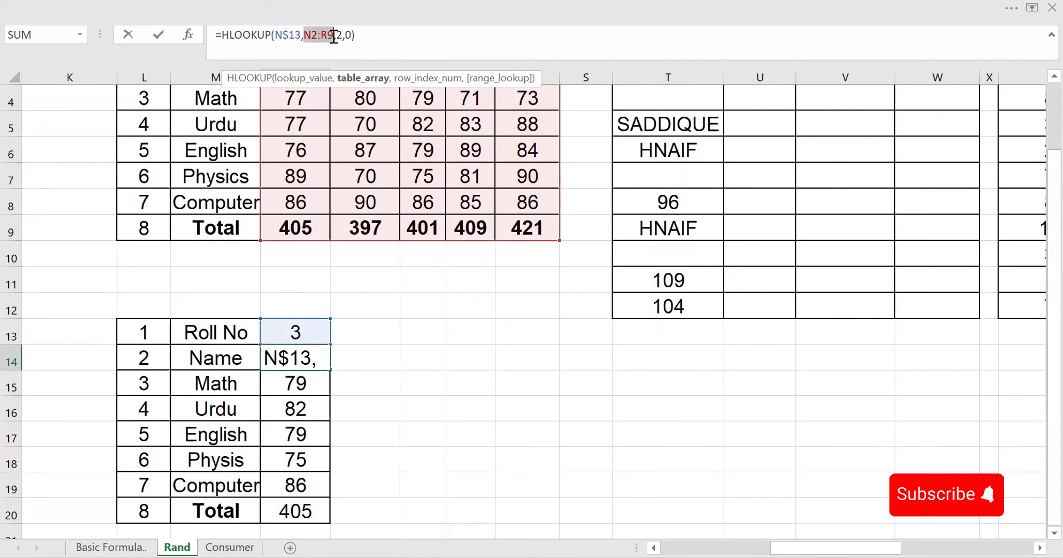
{"action": "key", "text": "F4"}
{"action": "key", "text": "F4"}
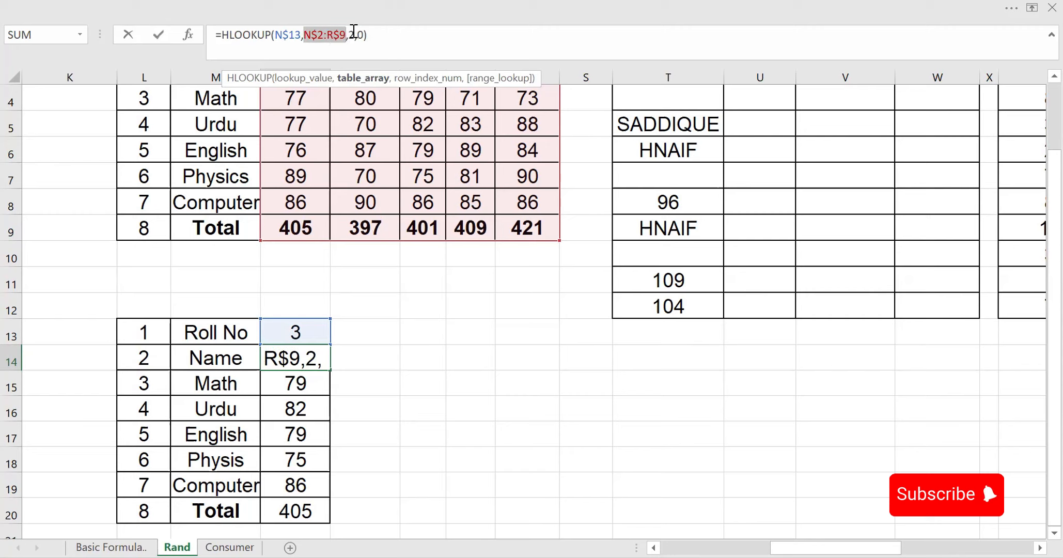
Step: Replace the fixed row index in N14 with L14, giving =HLOOKUP(N$13,N$2:R$9,L14,0), and reselect N14
{"action": "left_click", "coordinate": [354, 33]}
{"action": "key", "text": "BackSpace"}
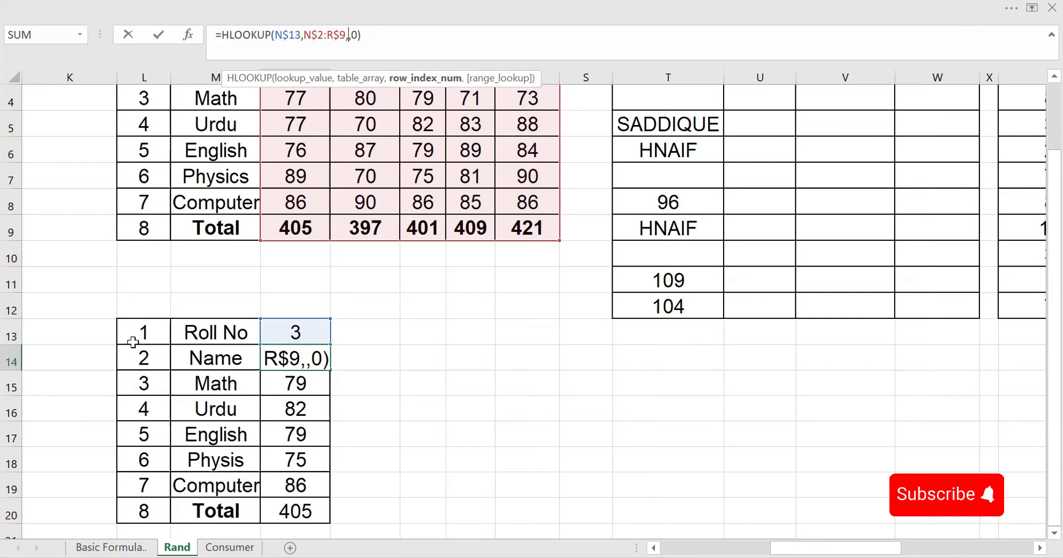
{"action": "left_click", "coordinate": [141, 356]}
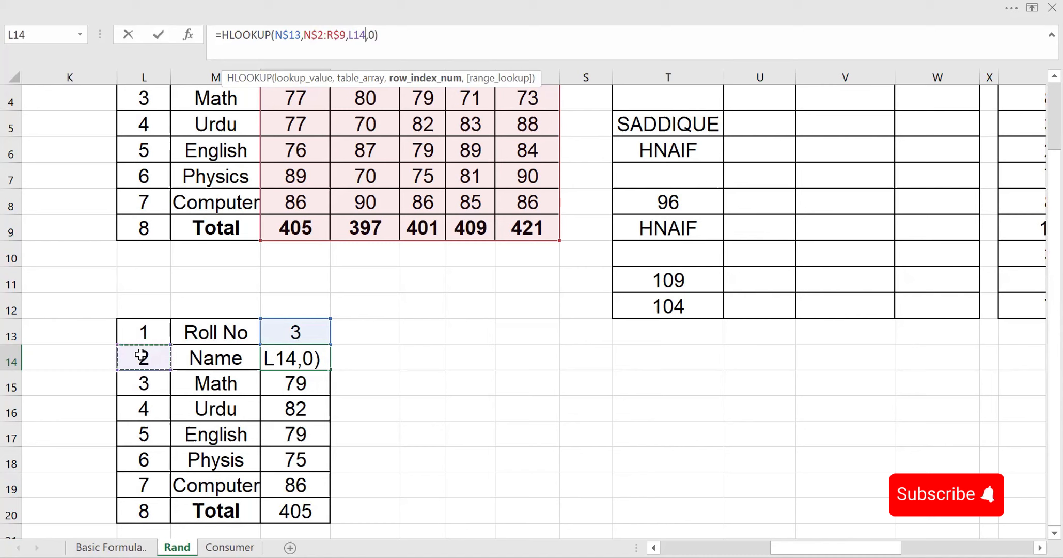
{"action": "key", "text": "Return"}
{"action": "left_click", "coordinate": [303, 359]}
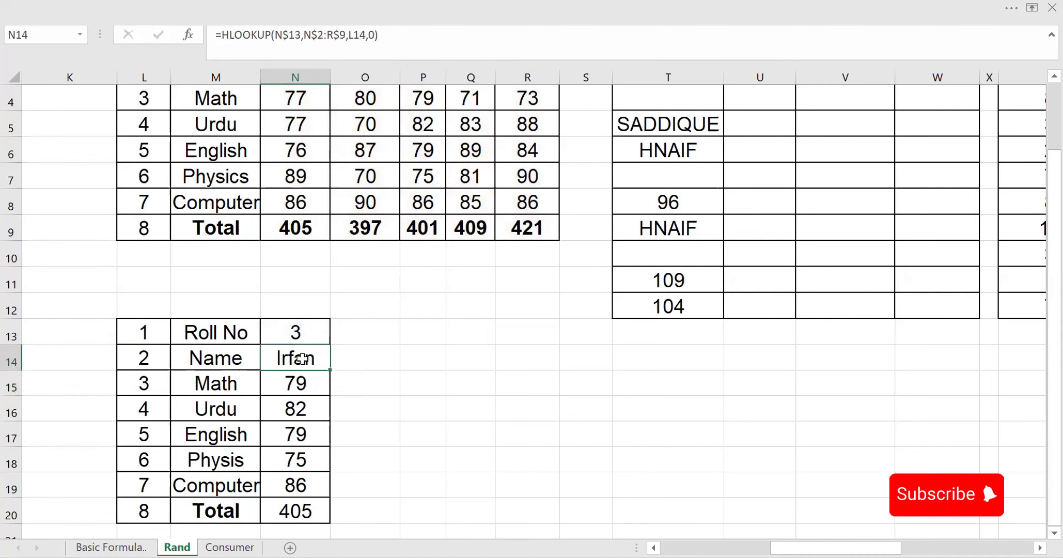
Step: Copy N14's HLOOKUP formula down through N20 and set the roll number in N13 to 5 to test it
{"action": "double_click", "coordinate": [330, 369]}
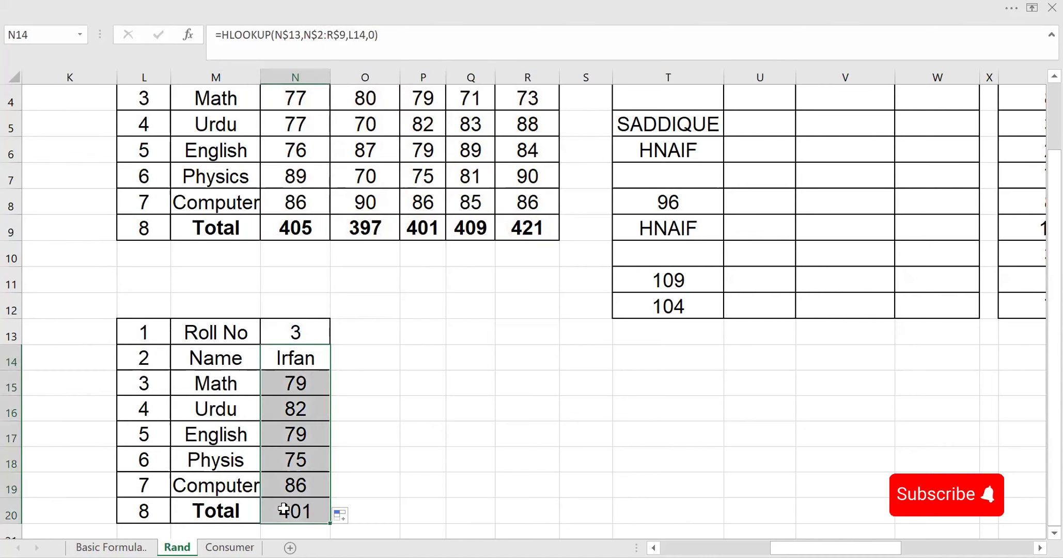
{"action": "left_click", "coordinate": [302, 333]}
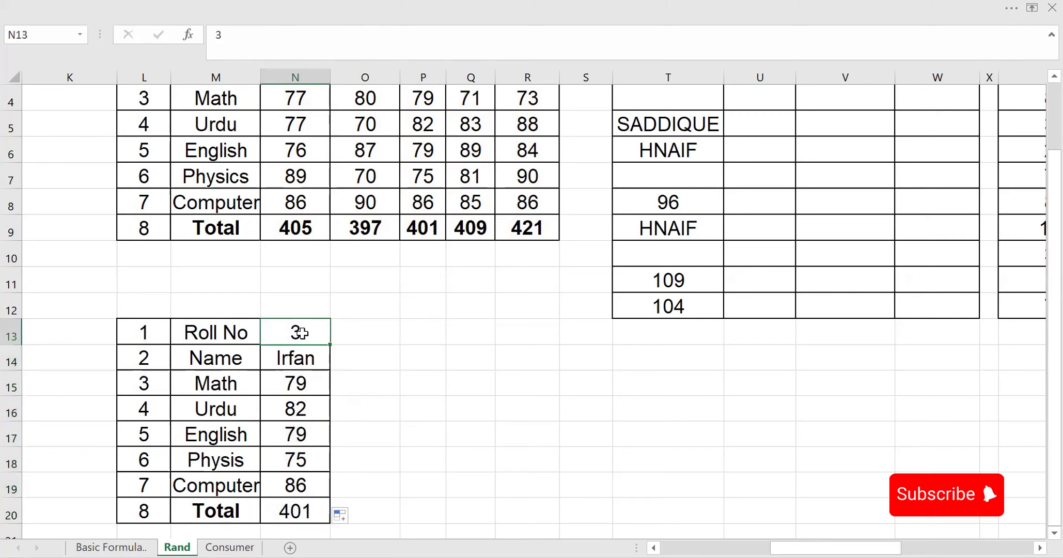
{"action": "type", "text": "5"}
{"action": "left_click", "coordinate": [403, 376]}
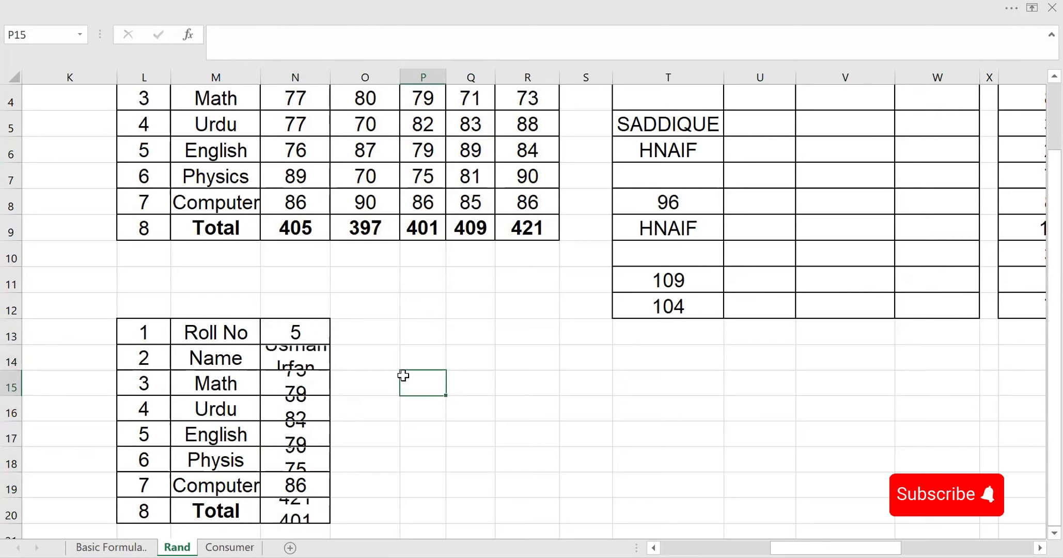
Step: Set the roll number in N13 to 4 to test the lookup with another student
{"action": "left_click", "coordinate": [292, 333]}
{"action": "type", "text": "4"}
{"action": "left_click", "coordinate": [412, 435]}
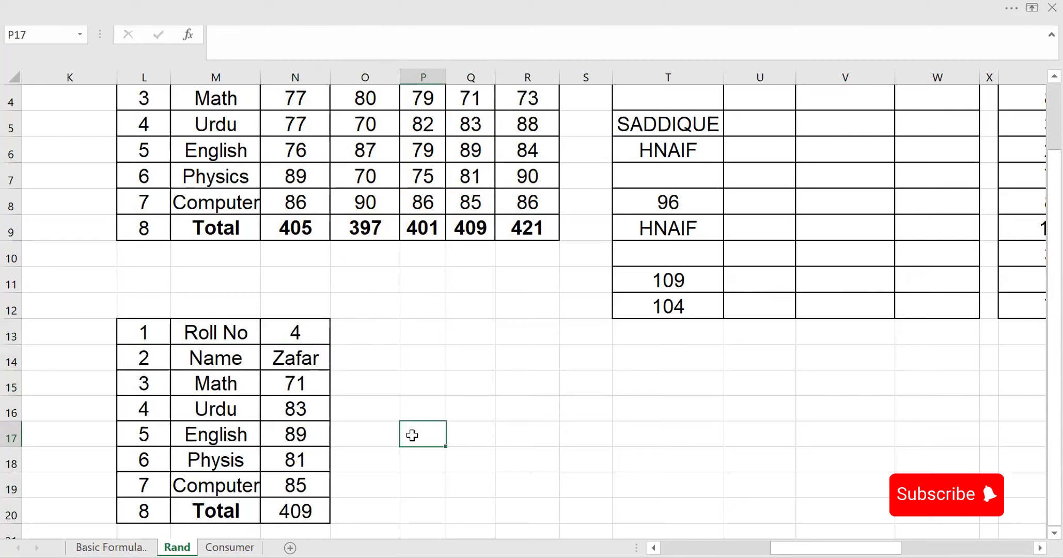
Step: Enter =ISTEXT(T2) in U2 and copy it down the ISTEXT column through U12
{"action": "left_click_drag", "start_coordinate": [1038, 222], "coordinate": [1039, 102]}
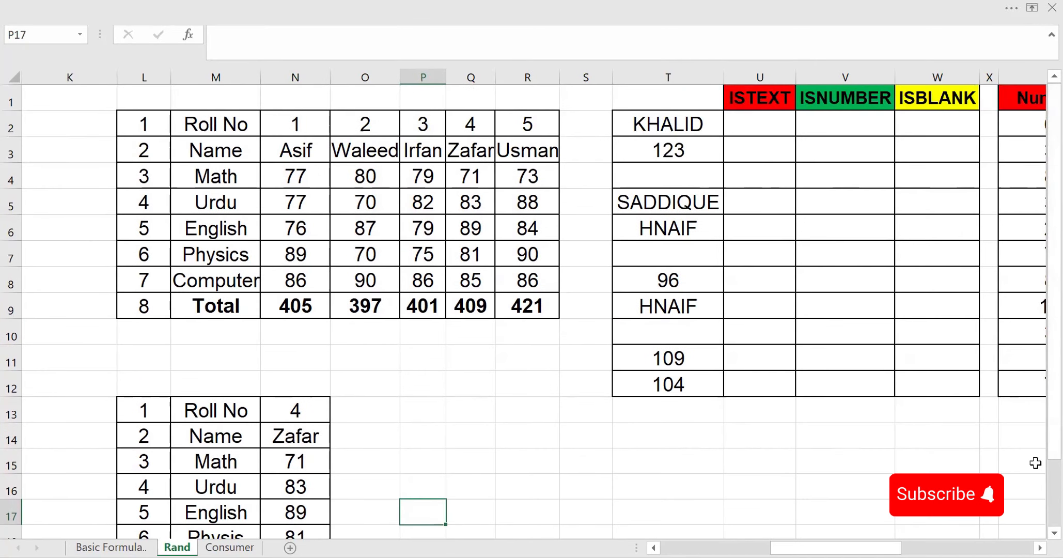
{"action": "scroll", "coordinate": [1038, 531], "scroll_direction": "down", "scroll_amount": 1}
{"action": "left_click", "coordinate": [1039, 532]}
{"action": "left_click_drag", "start_coordinate": [1038, 358], "coordinate": [1037, 239]}
{"action": "scroll", "coordinate": [1038, 535], "scroll_direction": "right", "scroll_amount": 8}
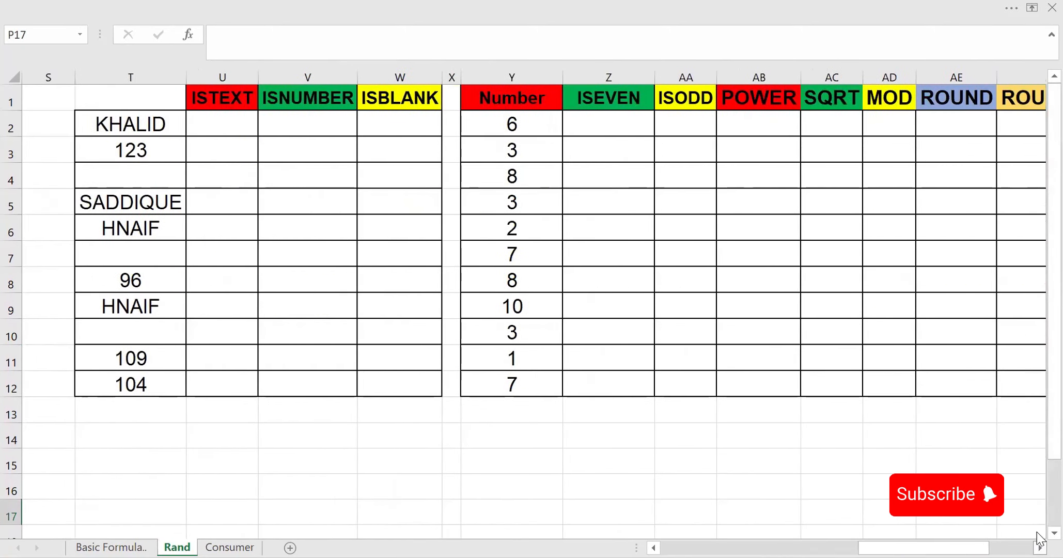
{"action": "scroll", "coordinate": [1038, 535], "scroll_direction": "right", "scroll_amount": 1}
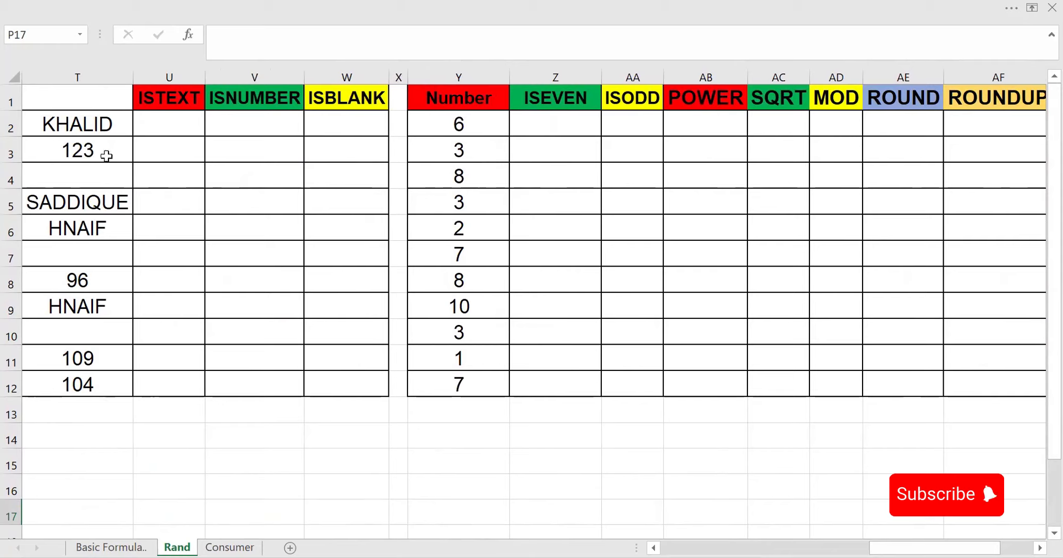
{"action": "left_click", "coordinate": [174, 125]}
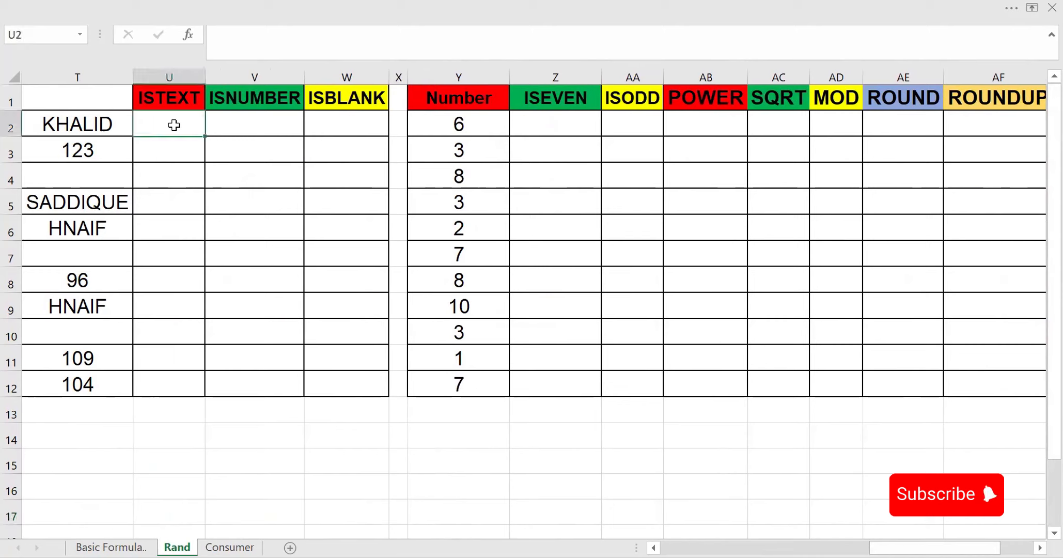
{"action": "type", "text": "=is"}
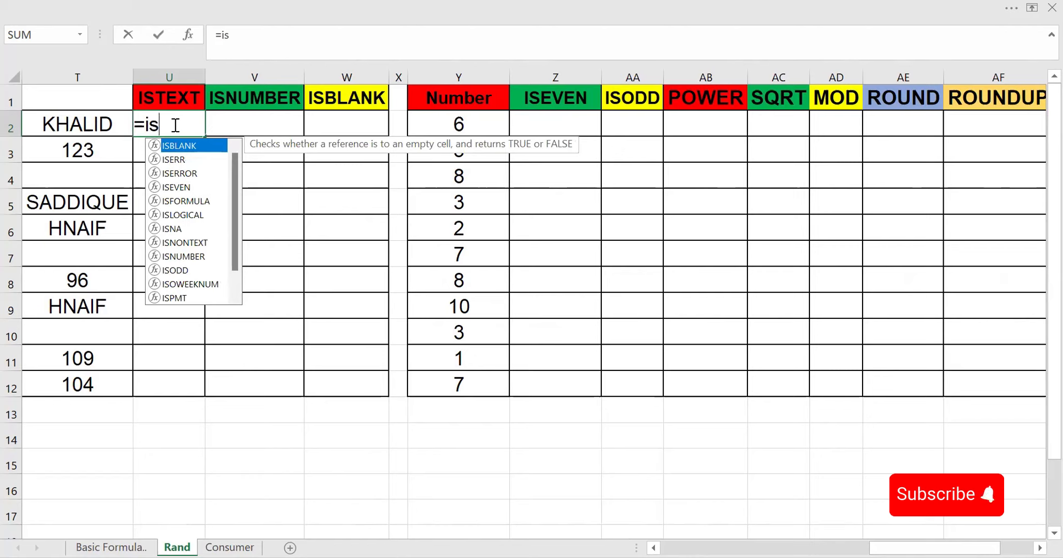
{"action": "type", "text": "t"}
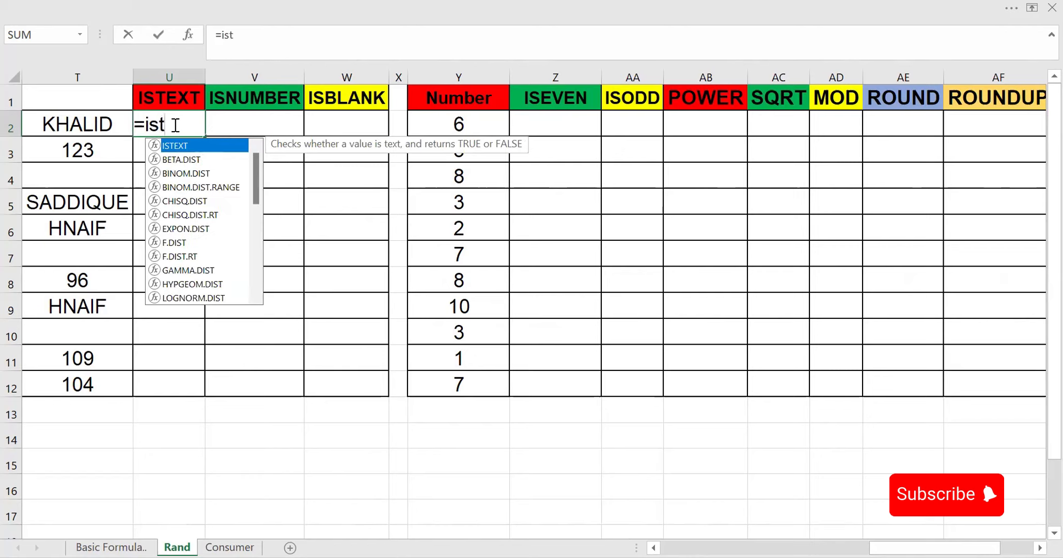
{"action": "key", "text": "Tab"}
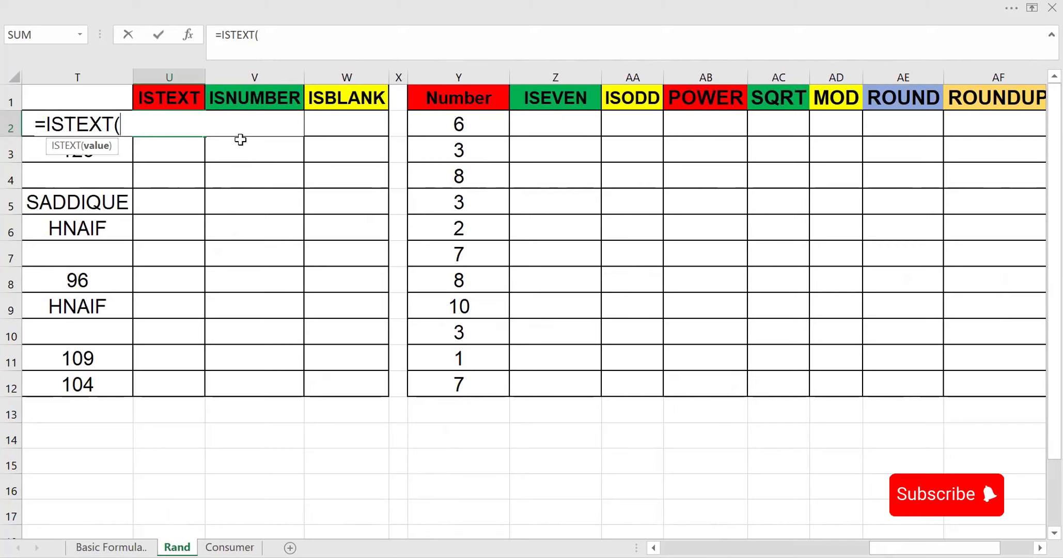
{"action": "type", "text": "t2"}
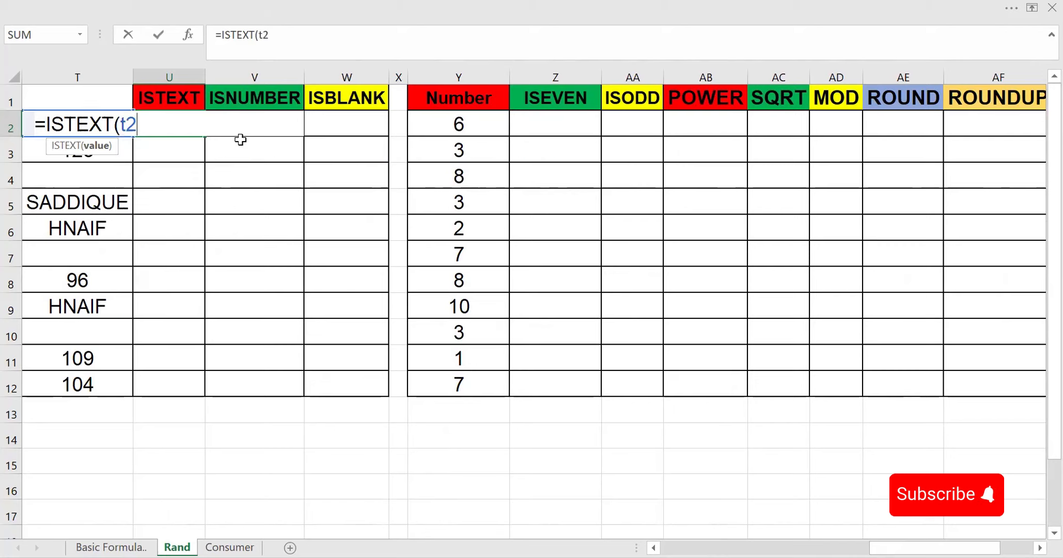
{"action": "type", "text": ")"}
{"action": "key", "text": "Return"}
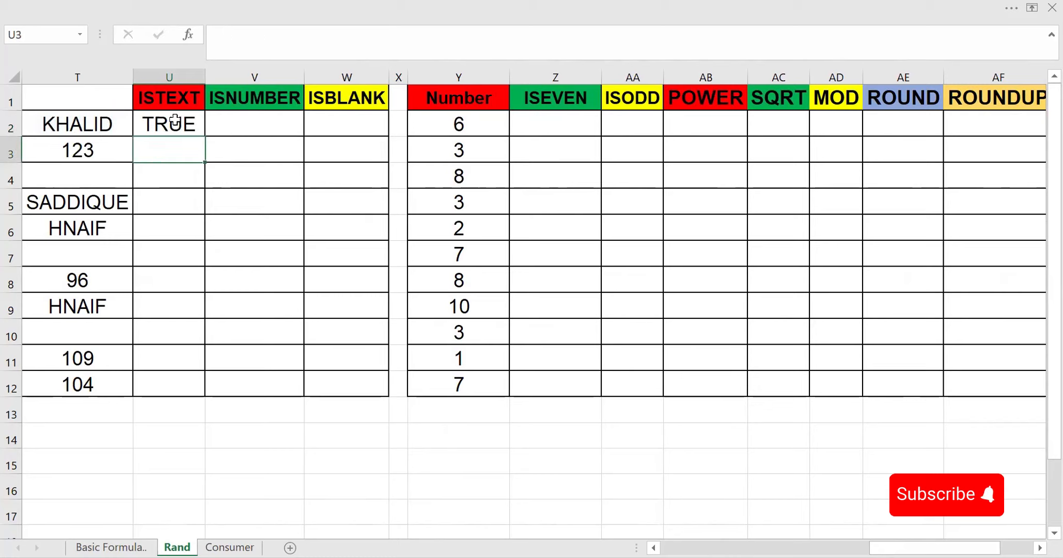
{"action": "left_click", "coordinate": [193, 124]}
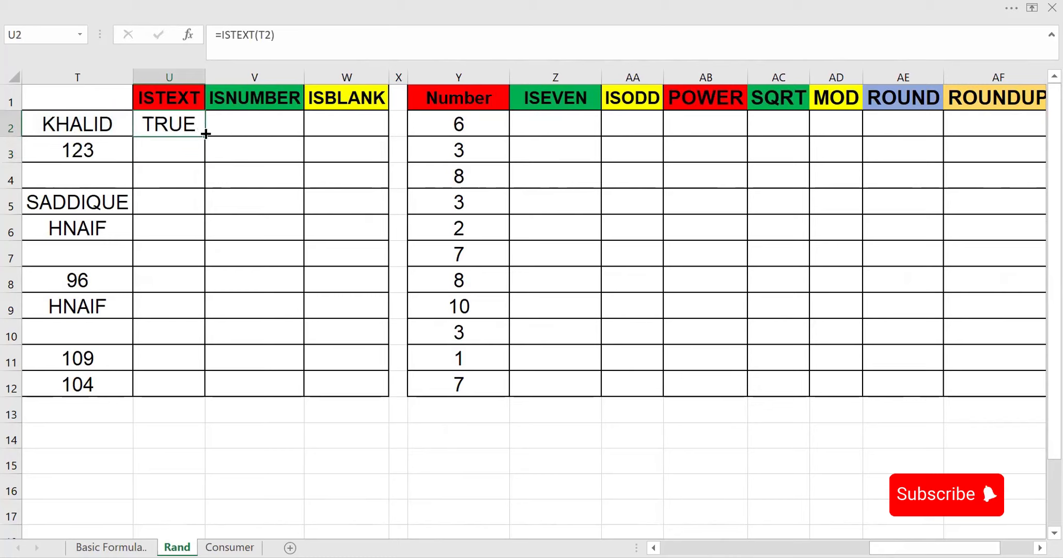
{"action": "left_click_drag", "start_coordinate": [206, 134], "coordinate": [199, 392]}
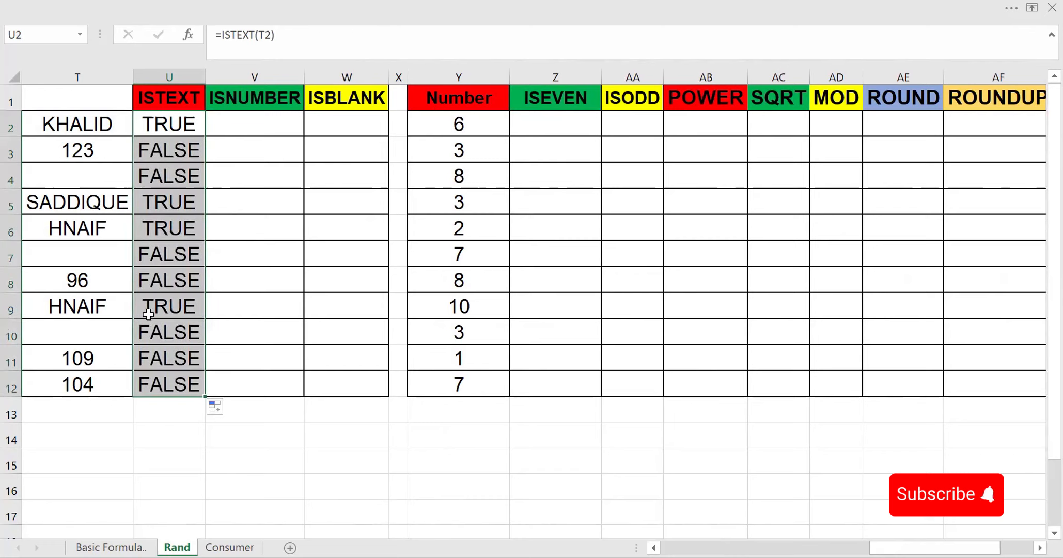
Step: Enter =ISNUMBER(T2) in V2 and copy it down the ISNUMBER column through V12
{"action": "left_click", "coordinate": [249, 125]}
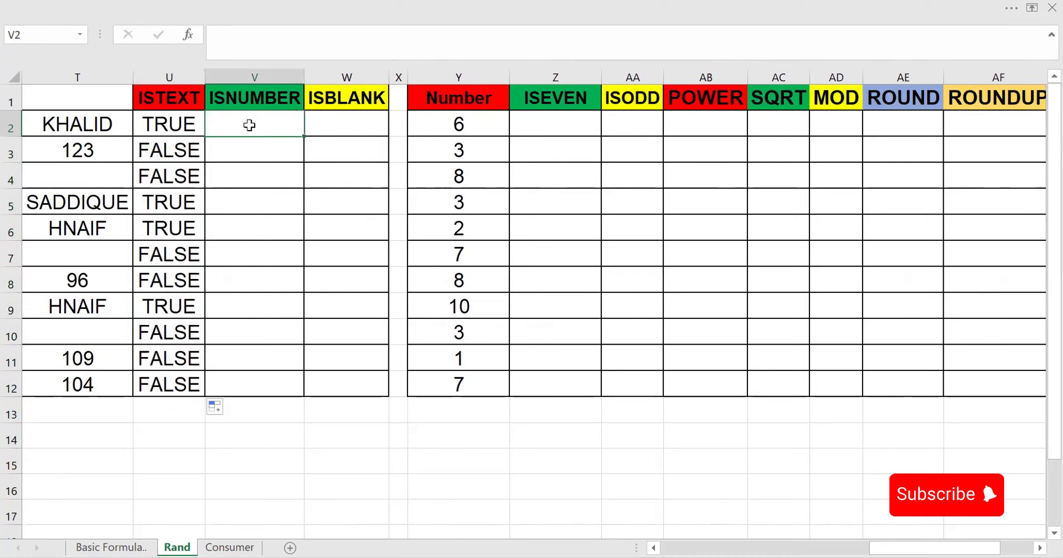
{"action": "type", "text": "="}
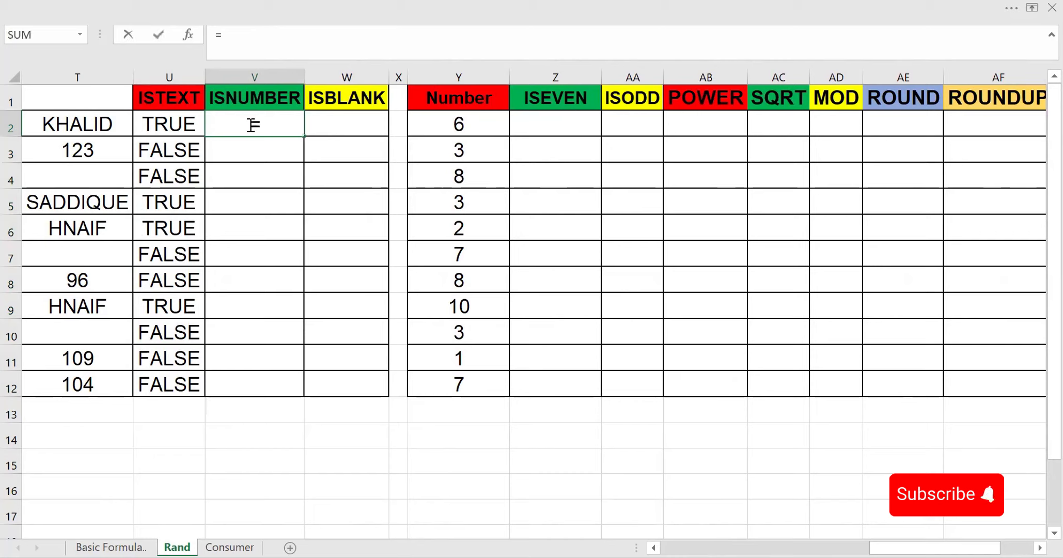
{"action": "type", "text": "i"}
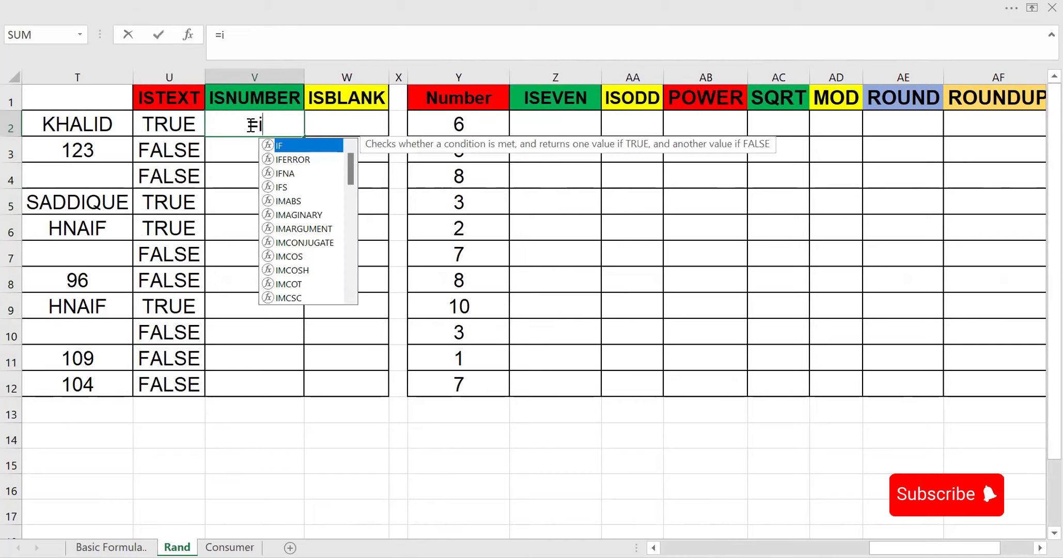
{"action": "type", "text": "sm"}
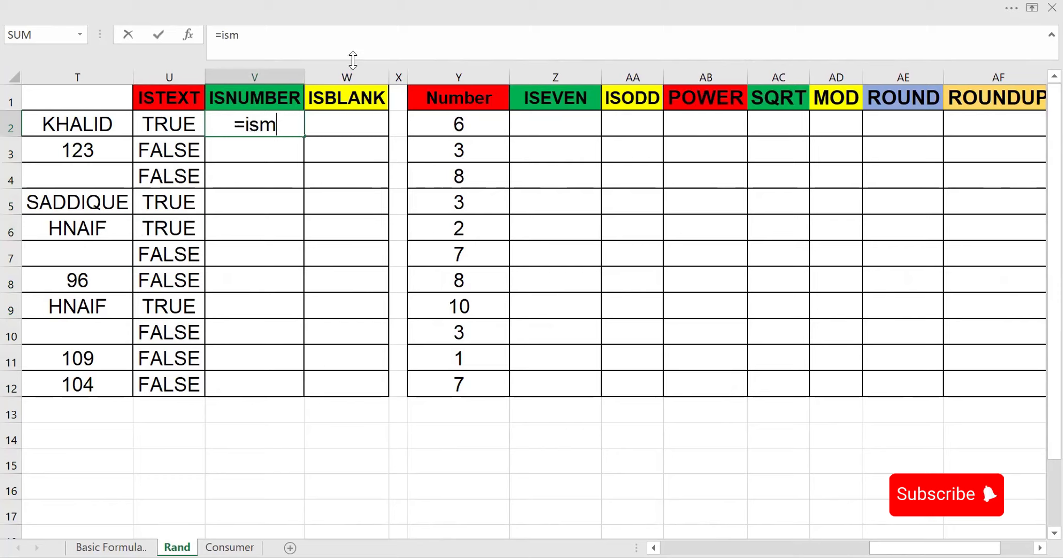
{"action": "key", "text": "BackSpace"}
{"action": "type", "text": "n"}
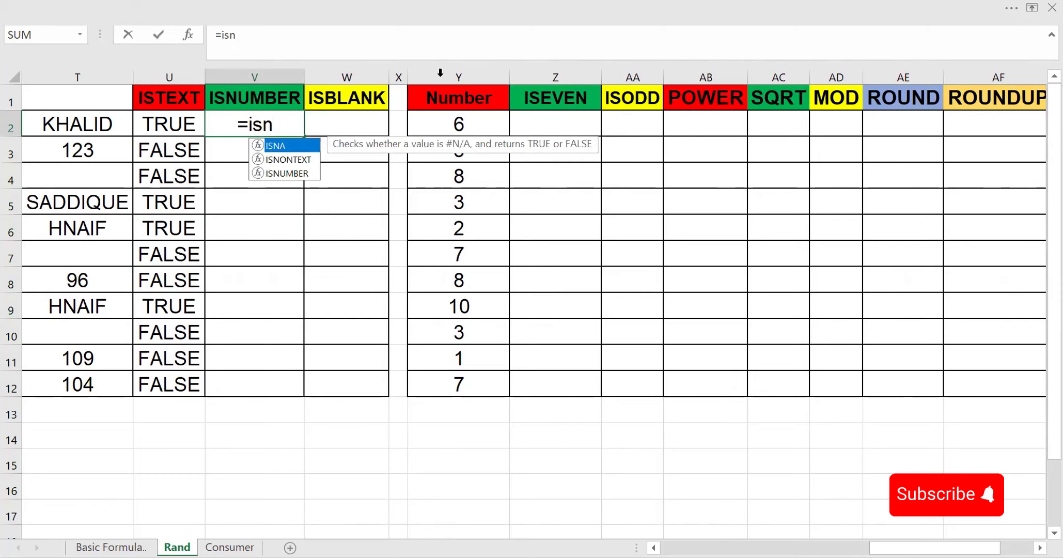
{"action": "key", "text": "Down"}
{"action": "key", "text": "Down"}
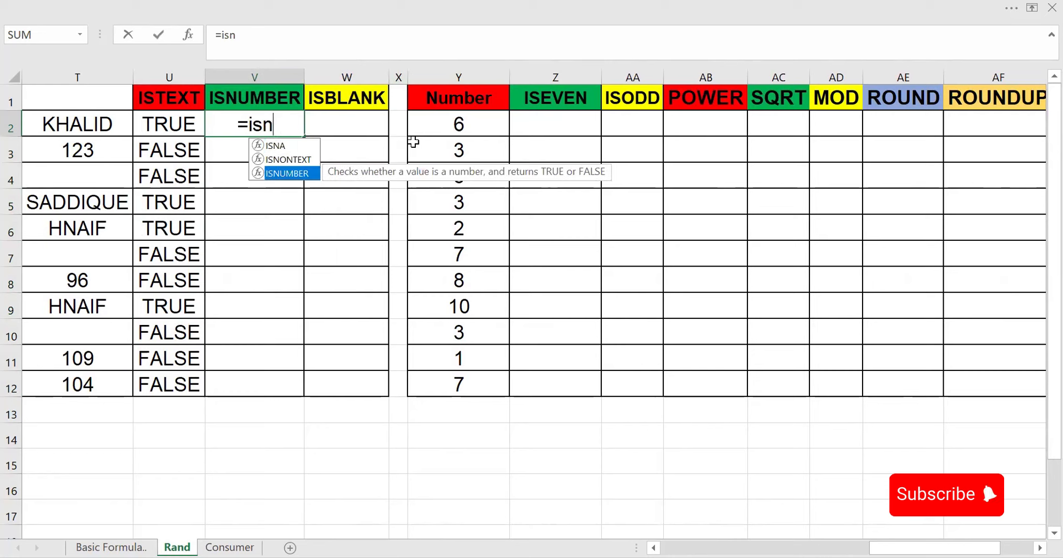
{"action": "key", "text": "Tab"}
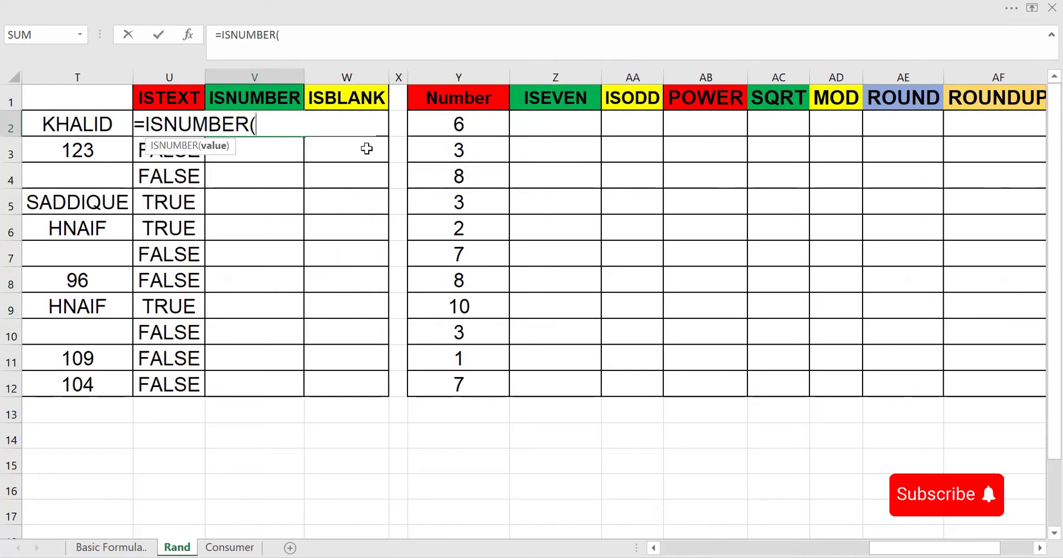
{"action": "left_click", "coordinate": [86, 127]}
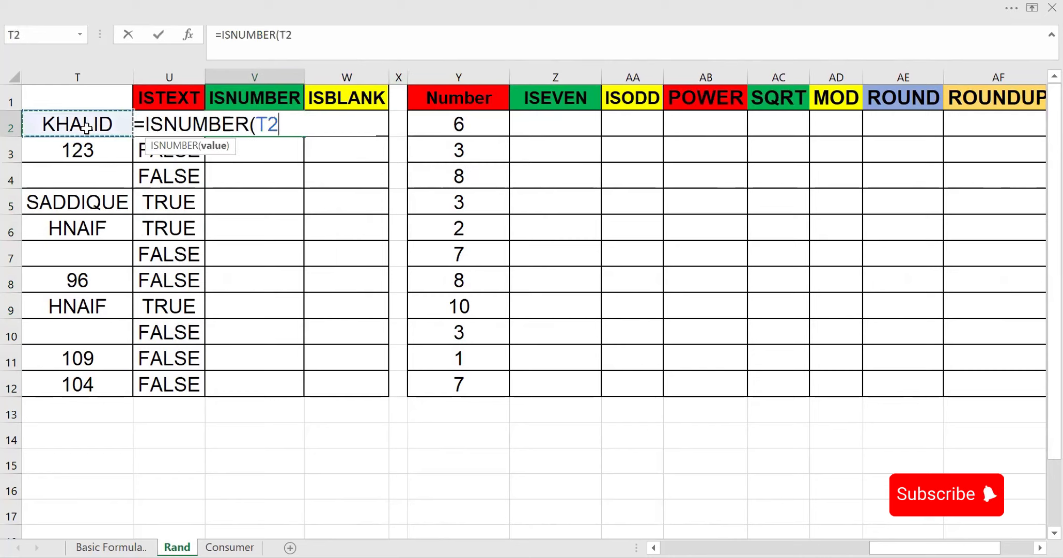
{"action": "type", "text": ")"}
{"action": "key", "text": "Return"}
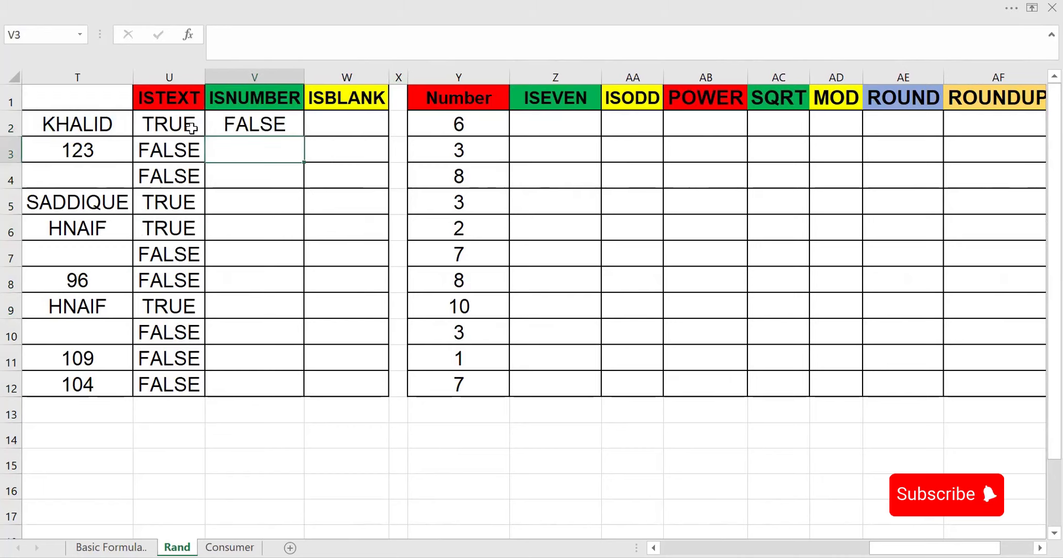
{"action": "left_click", "coordinate": [272, 124]}
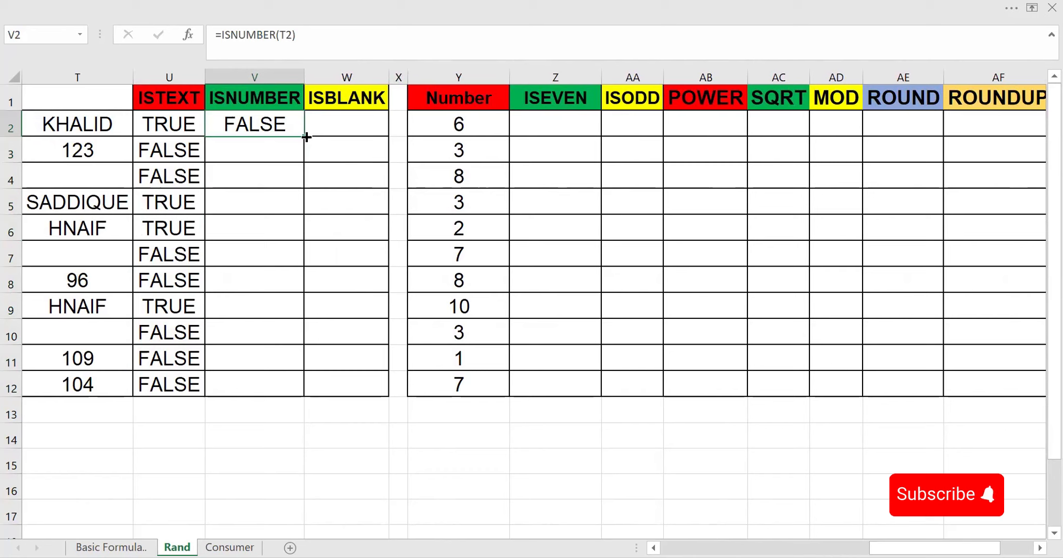
{"action": "double_click", "coordinate": [307, 137]}
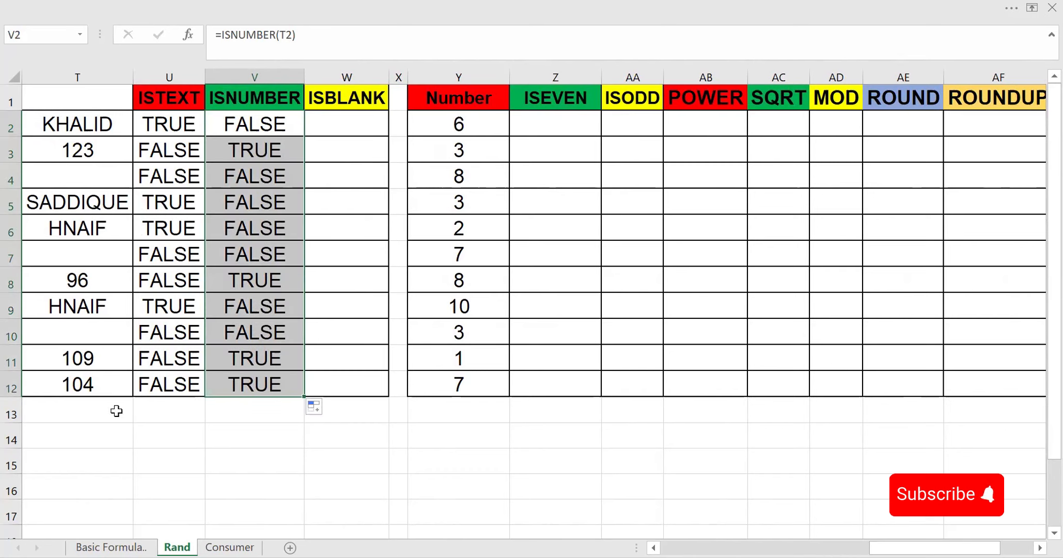
Step: Enter =ISBLANK(T2) in W2 and copy it down the ISBLANK column through W12
{"action": "left_click", "coordinate": [334, 121]}
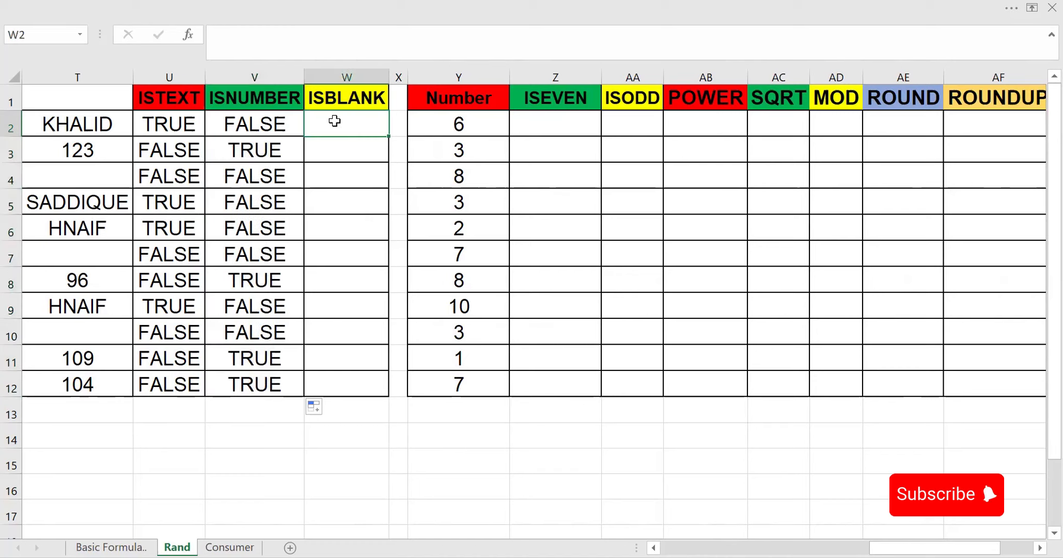
{"action": "type", "text": "="}
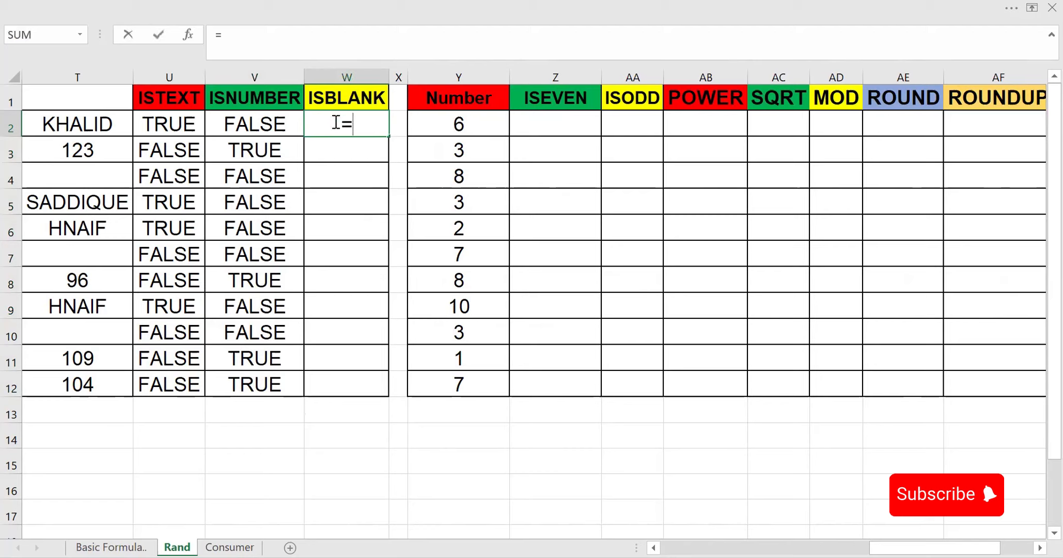
{"action": "type", "text": "i"}
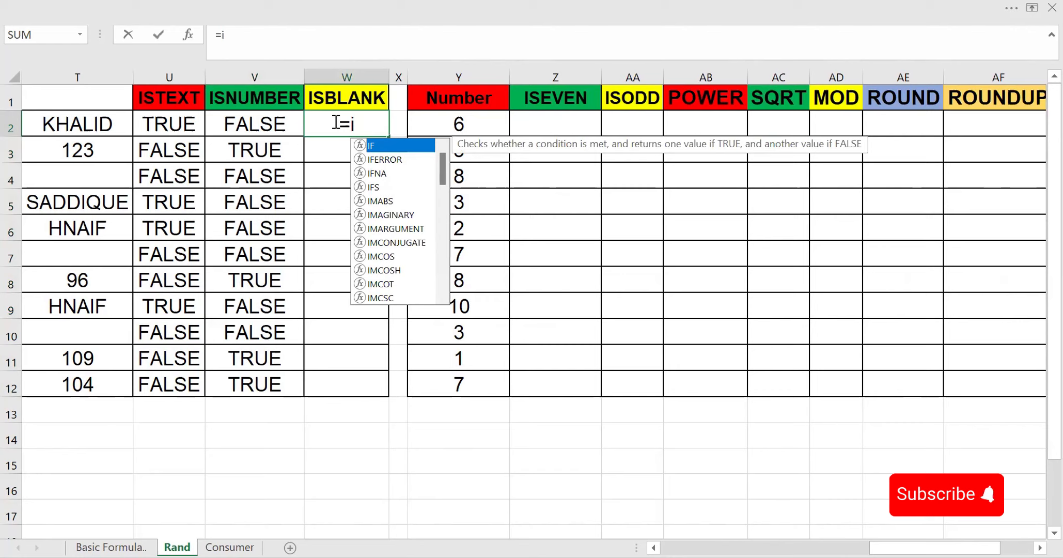
{"action": "type", "text": "sb"}
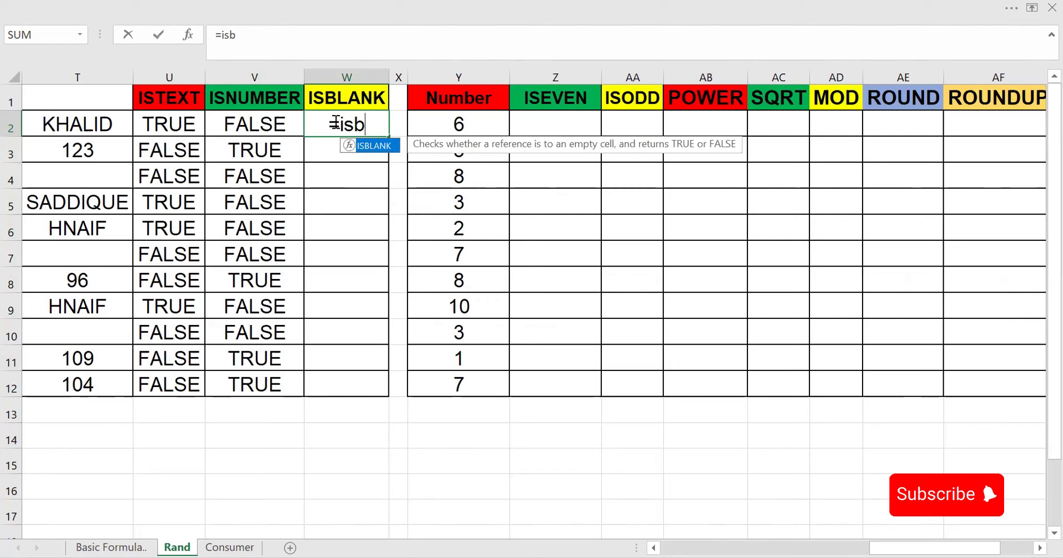
{"action": "key", "text": "Tab"}
{"action": "left_click", "coordinate": [65, 123]}
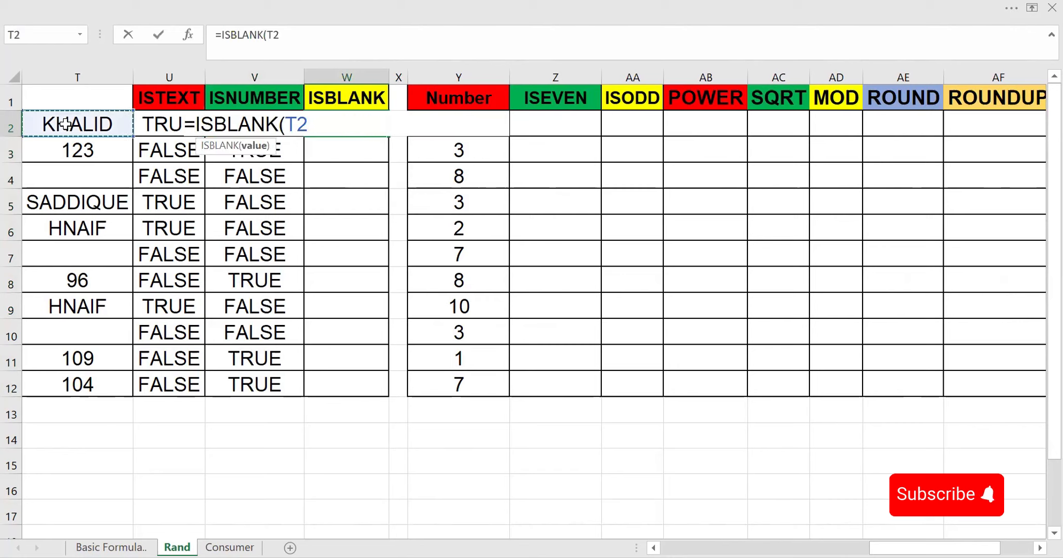
{"action": "type", "text": ")"}
{"action": "key", "text": "Return"}
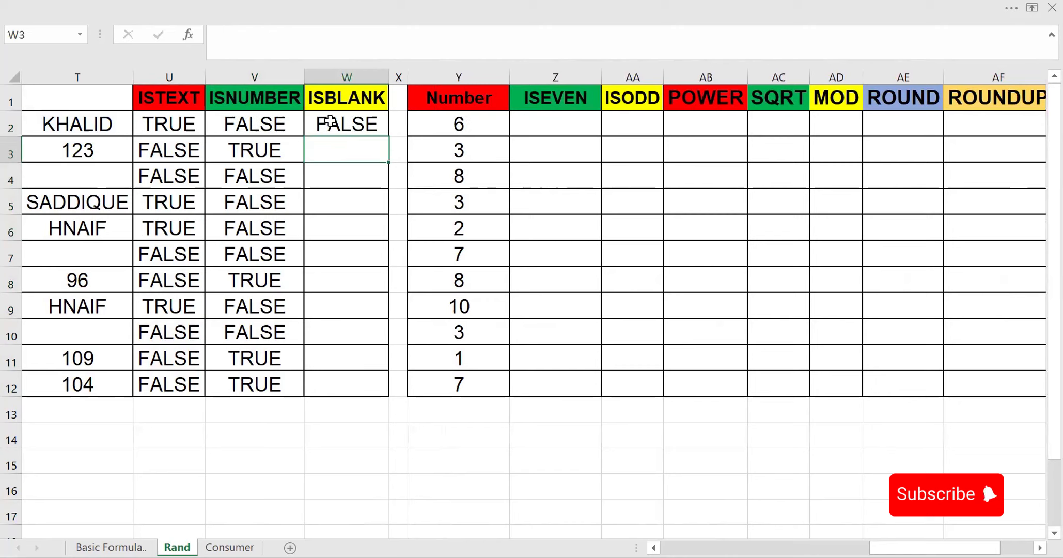
{"action": "left_click", "coordinate": [346, 123]}
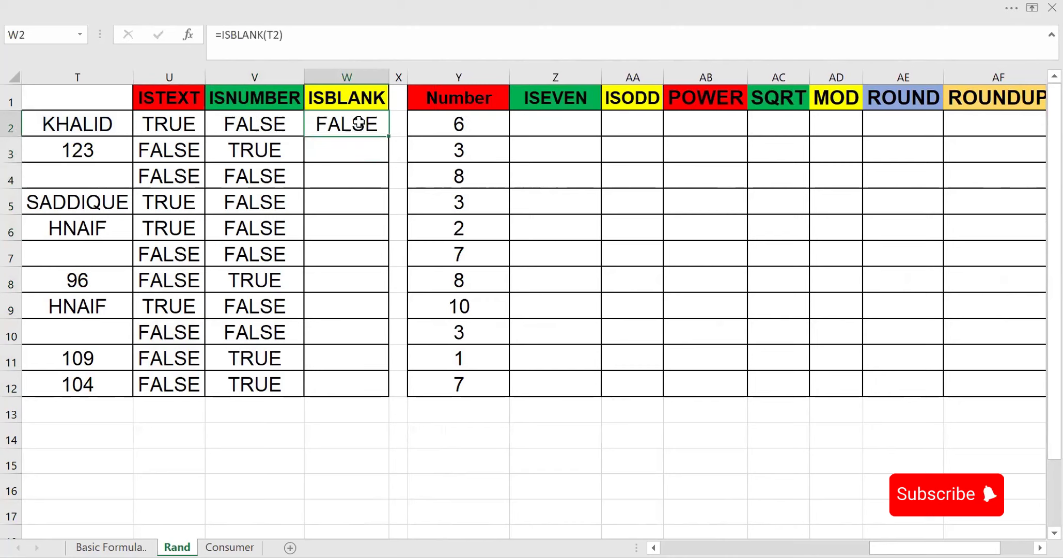
{"action": "double_click", "coordinate": [390, 135]}
Step: Highlight rows 4 and 7 in turn to examine the ISBLANK results for the empty cells in column T
{"action": "left_click", "coordinate": [11, 176]}
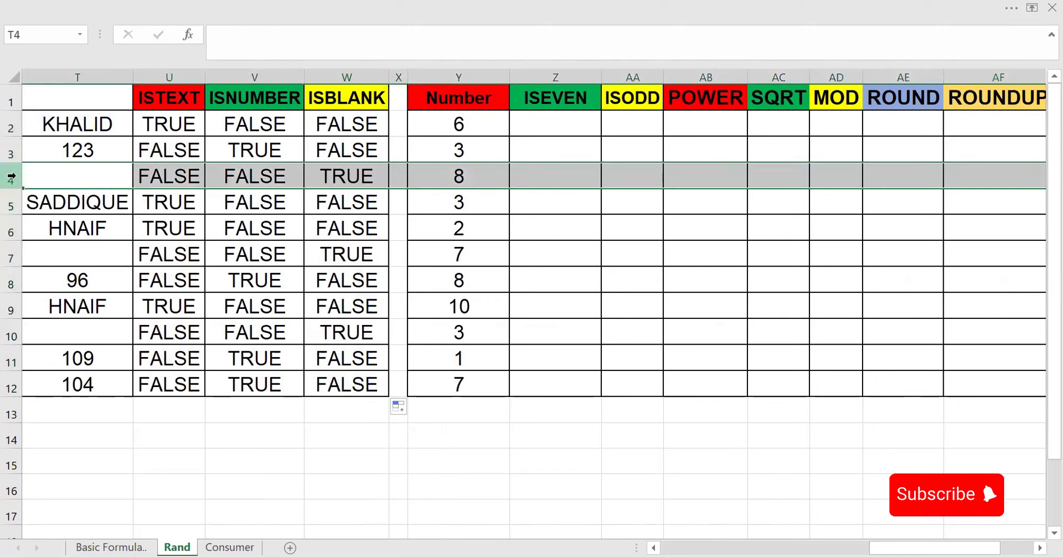
{"action": "left_click", "coordinate": [11, 253]}
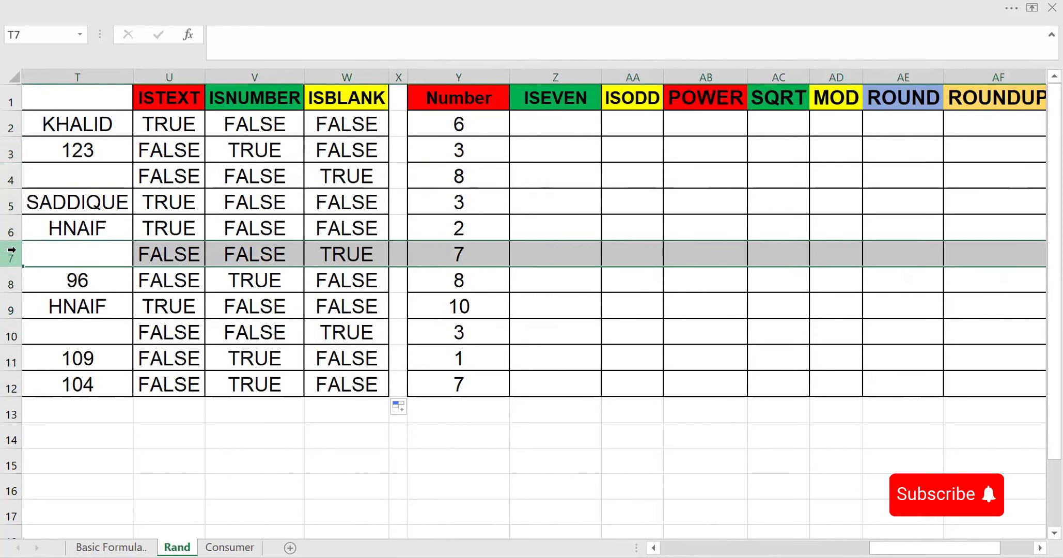
Step: Highlight row 10 to examine the ISBLANK result for the empty cell in column T
{"action": "left_click", "coordinate": [12, 333]}
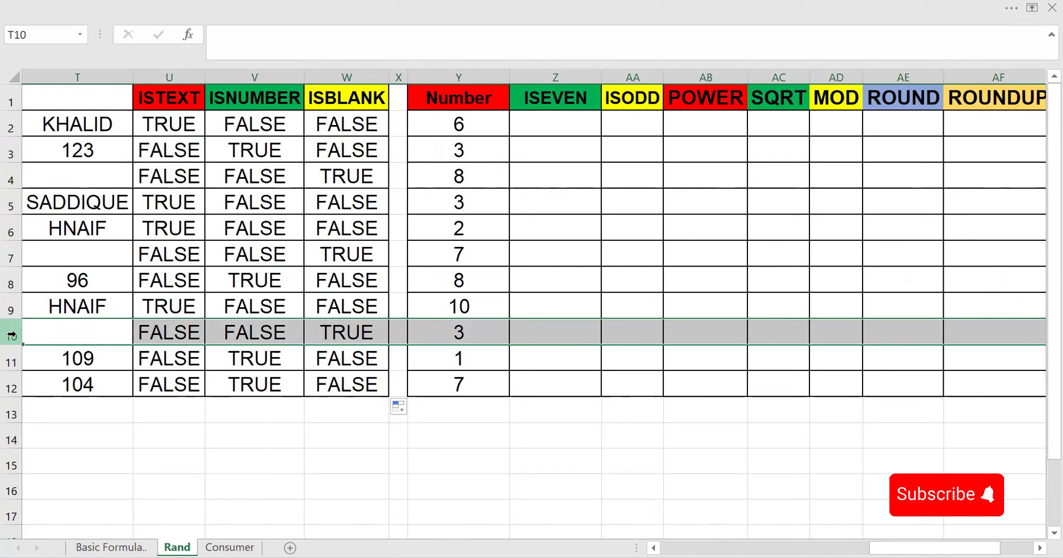
Step: Enter =ISEVEN(Y2) in Z2 and copy it down the ISEVEN column through Z12
{"action": "left_click", "coordinate": [540, 119]}
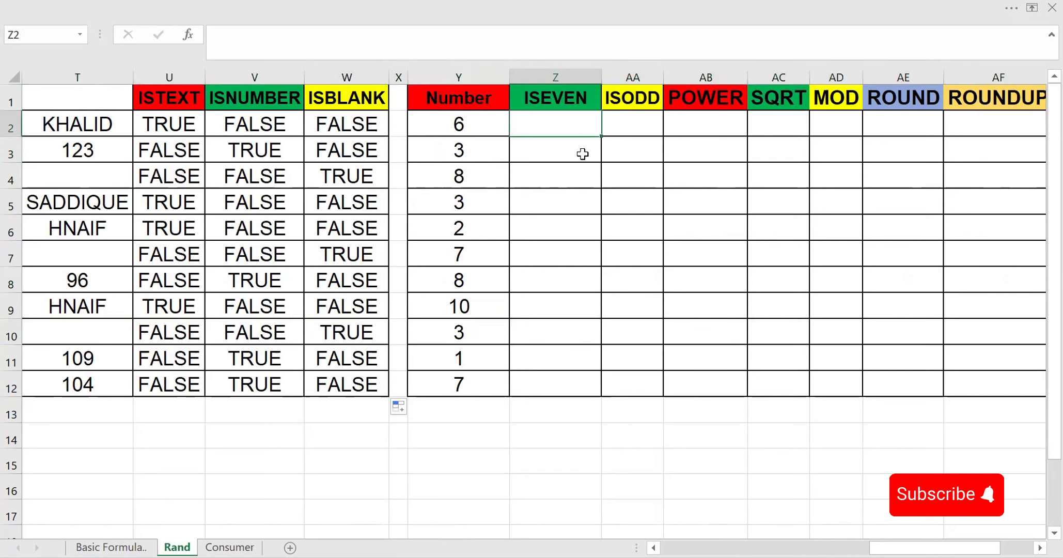
{"action": "type", "text": "=i"}
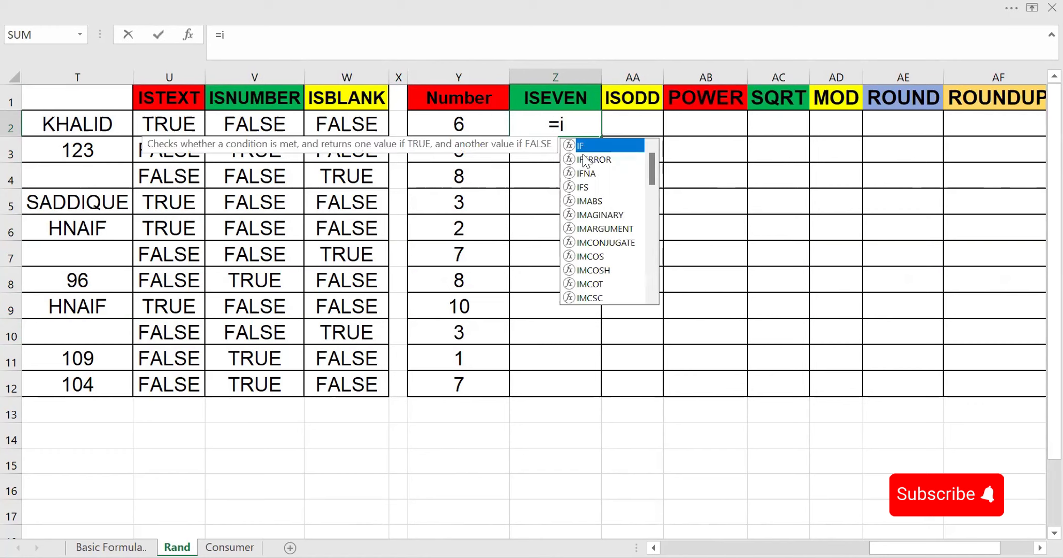
{"action": "type", "text": "se"}
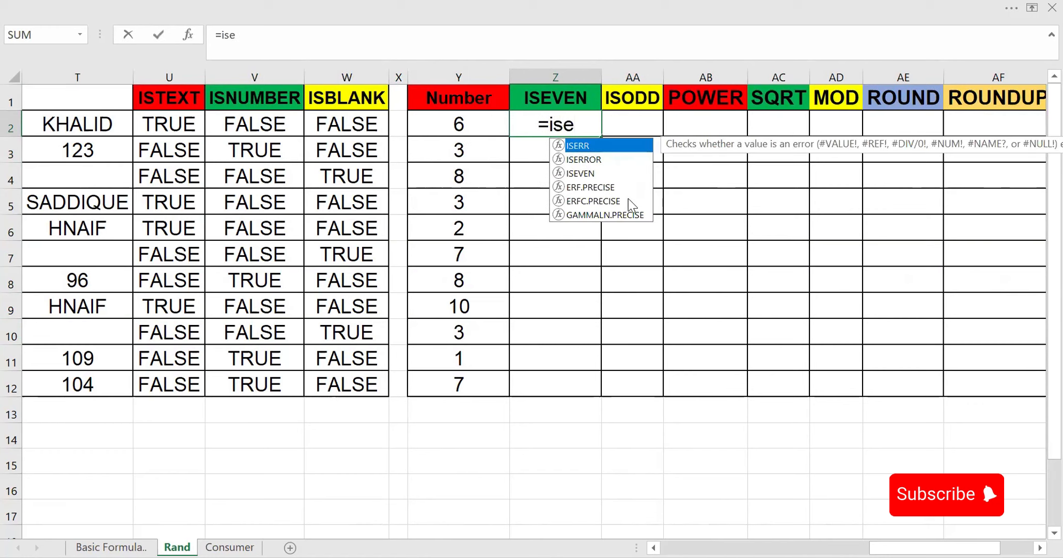
{"action": "key", "text": "Down"}
{"action": "key", "text": "Down"}
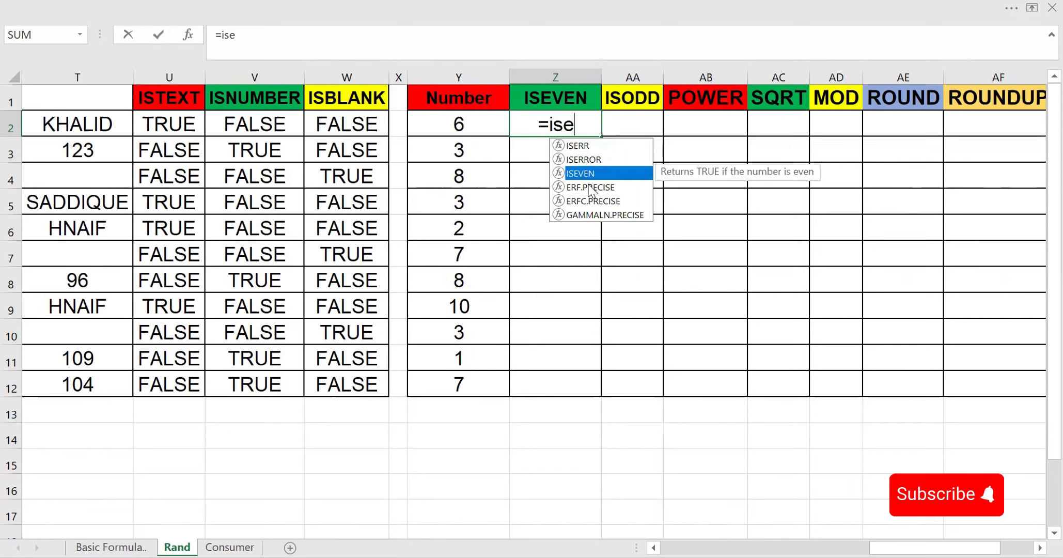
{"action": "key", "text": "Tab"}
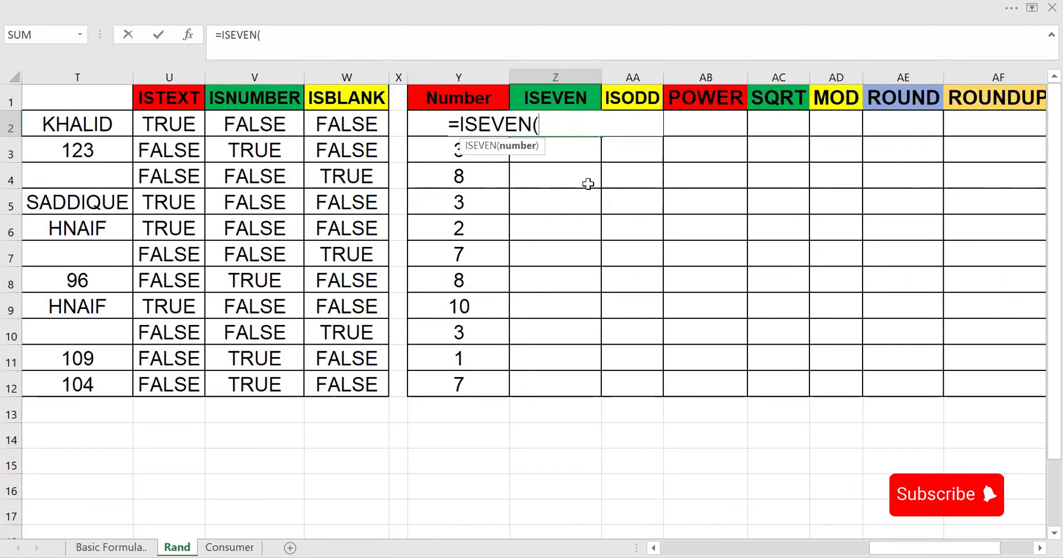
{"action": "left_click", "coordinate": [433, 129]}
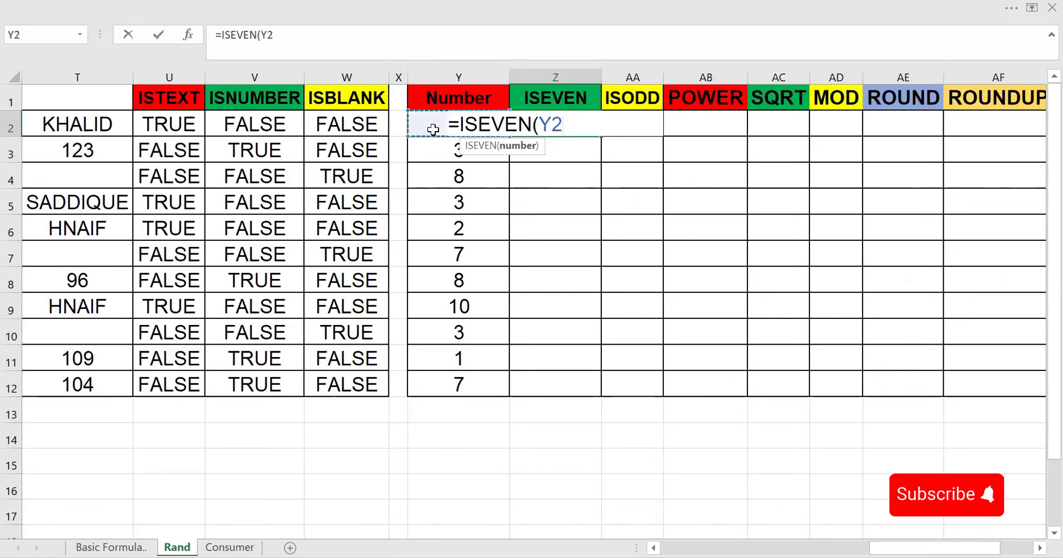
{"action": "type", "text": ")"}
{"action": "key", "text": "Return"}
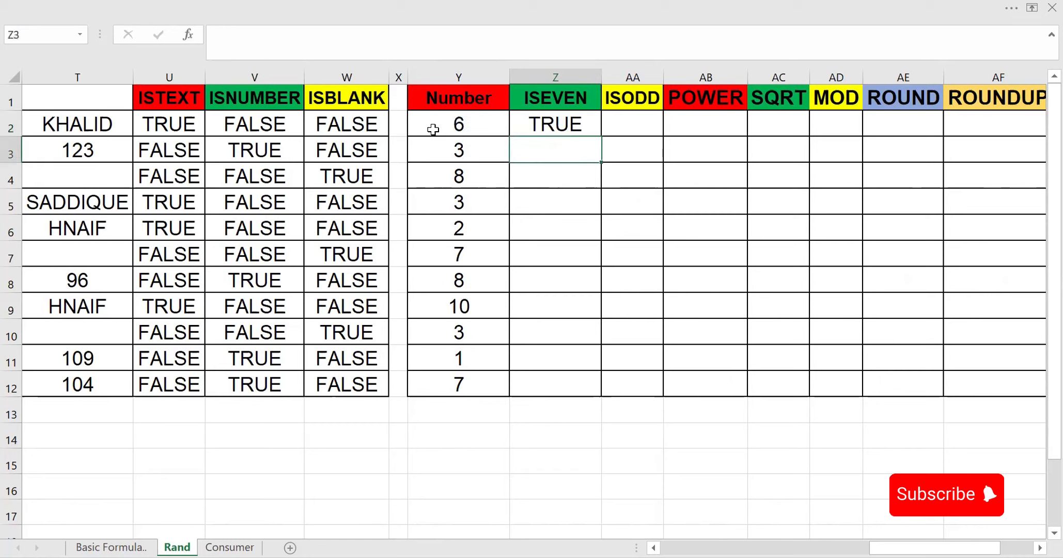
{"action": "left_click", "coordinate": [551, 124]}
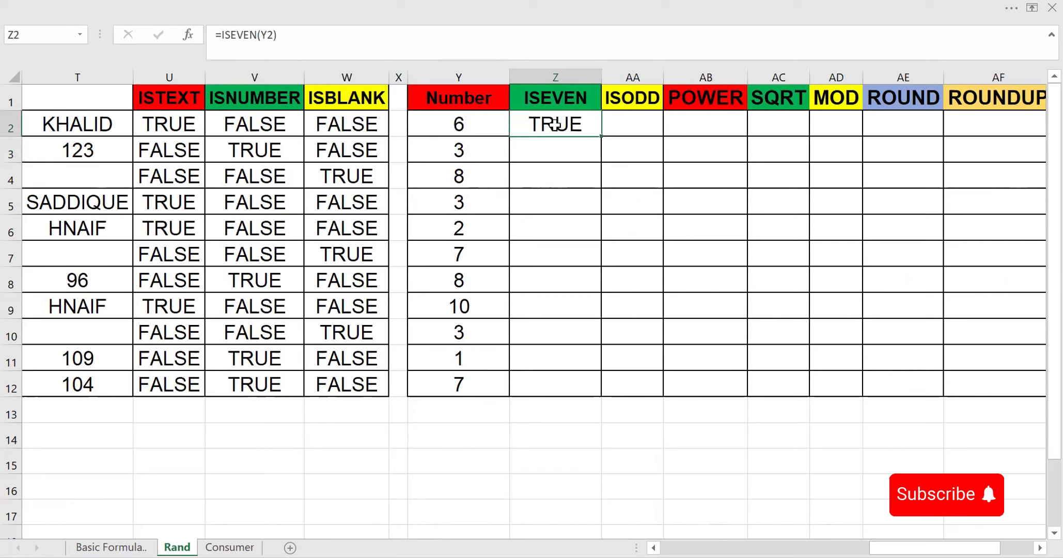
{"action": "double_click", "coordinate": [589, 131]}
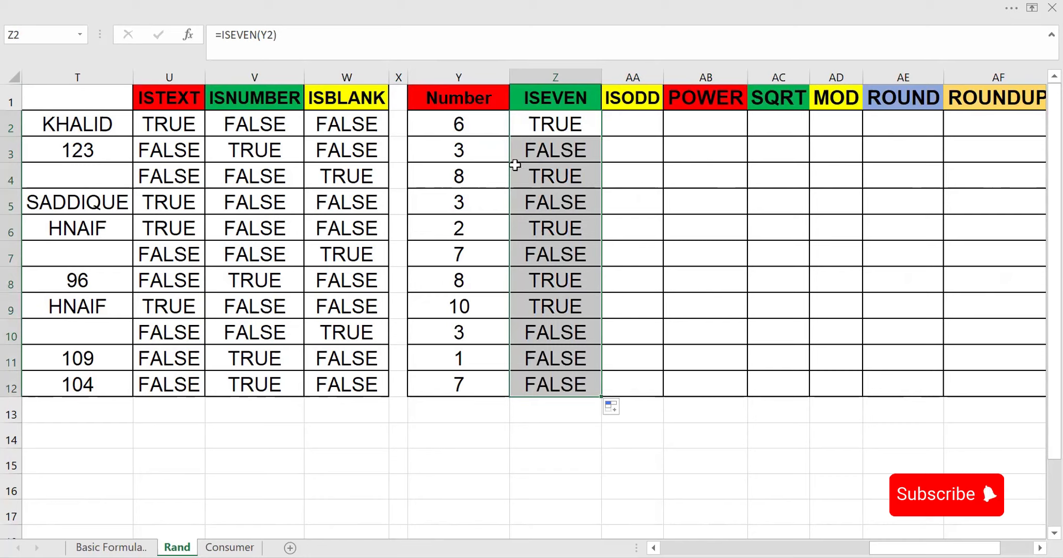
Step: Enter =ISODD(Y2) in AA2 and copy it down the ISODD column through AA12
{"action": "left_click", "coordinate": [636, 120]}
{"action": "type", "text": "="}
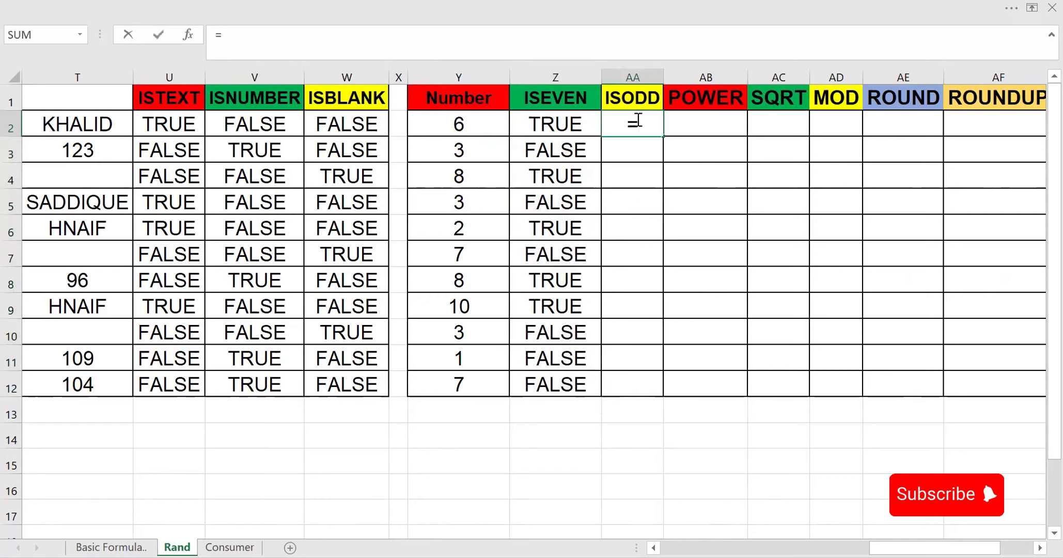
{"action": "type", "text": "is"}
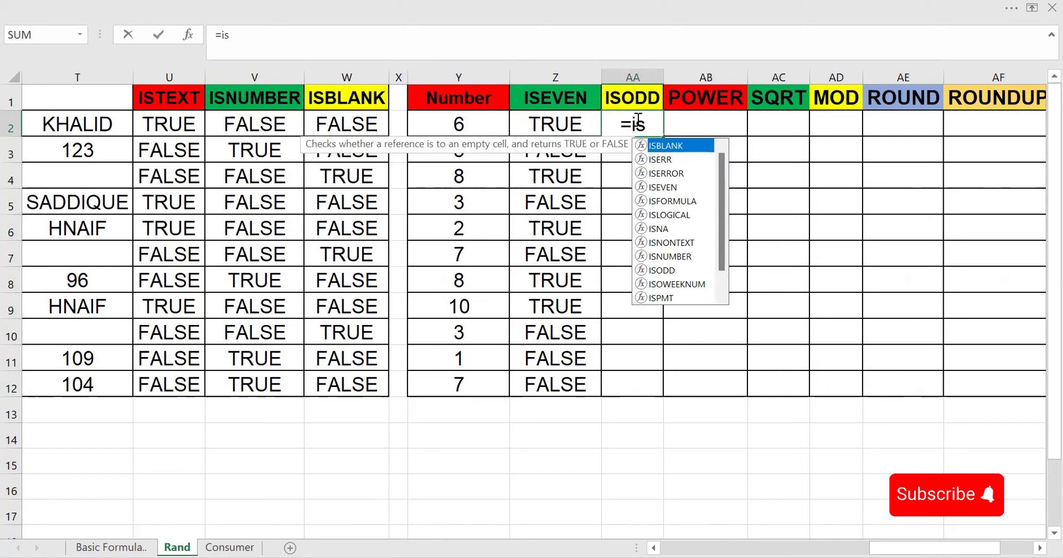
{"action": "type", "text": "o"}
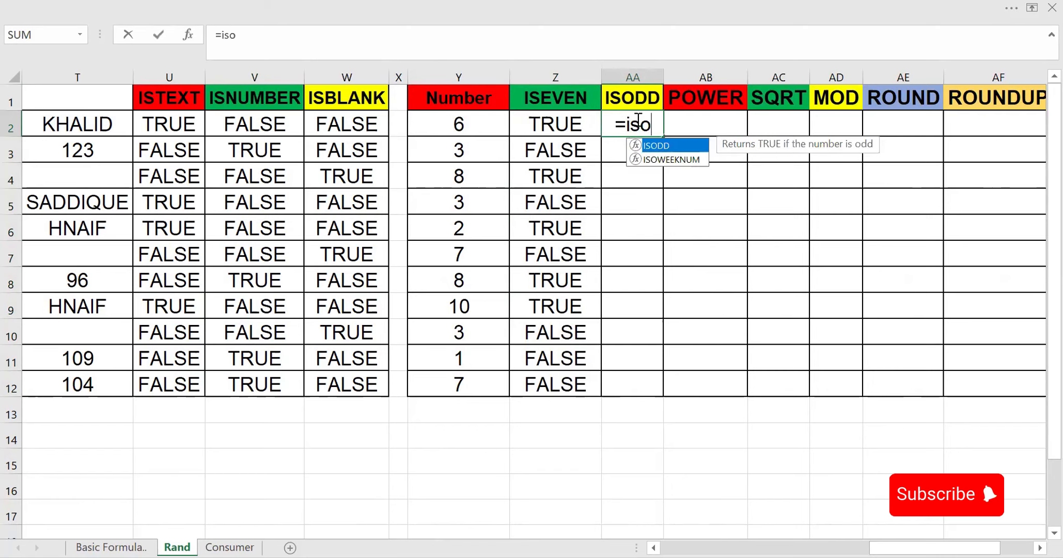
{"action": "key", "text": "Tab"}
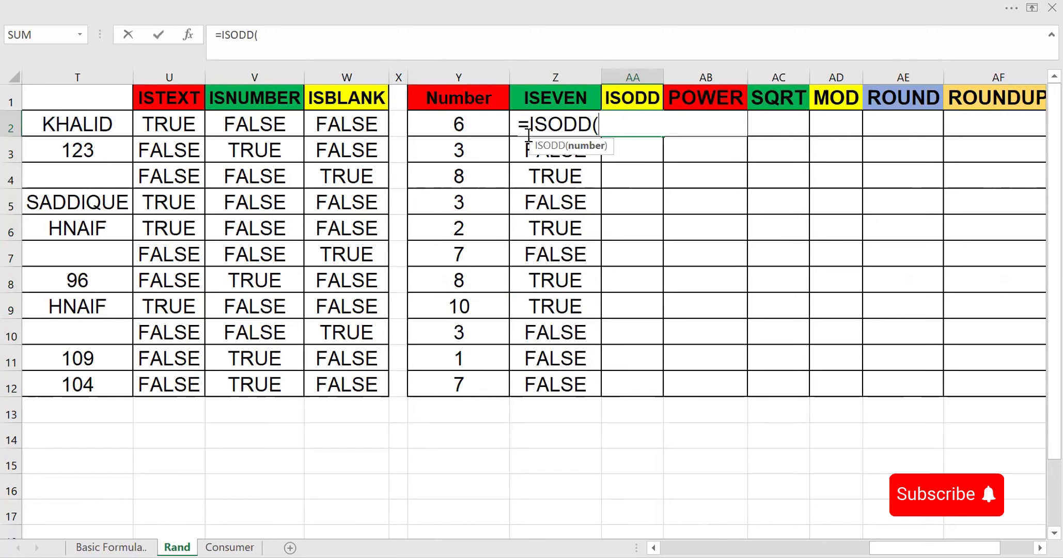
{"action": "left_click", "coordinate": [483, 127]}
{"action": "key", "text": "Return"}
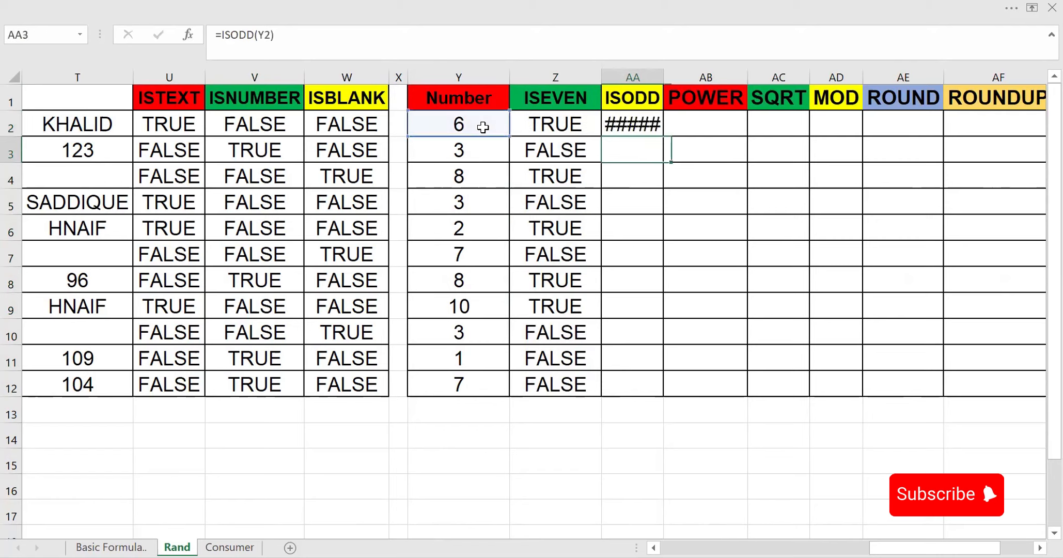
{"action": "left_click", "coordinate": [634, 124]}
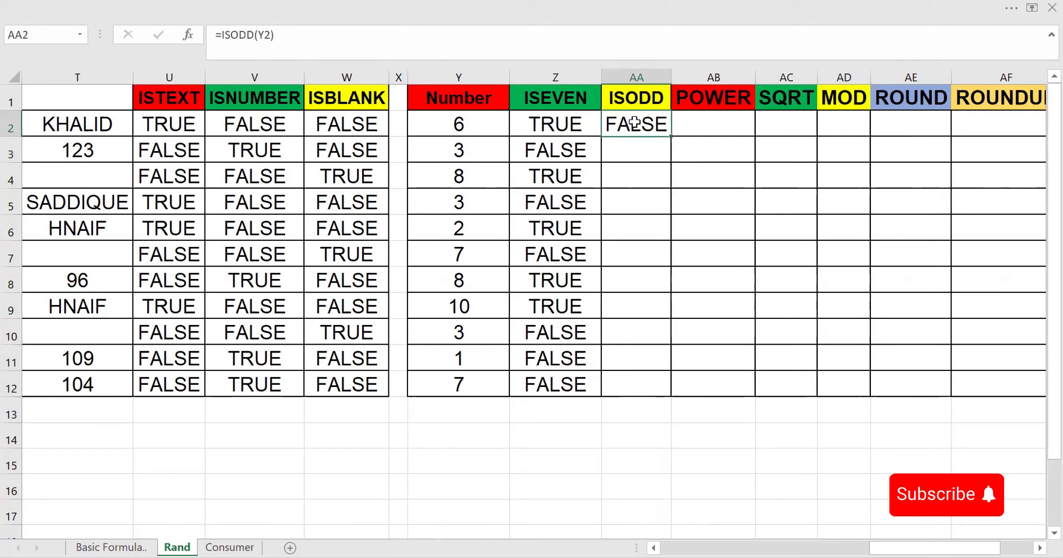
{"action": "double_click", "coordinate": [670, 136]}
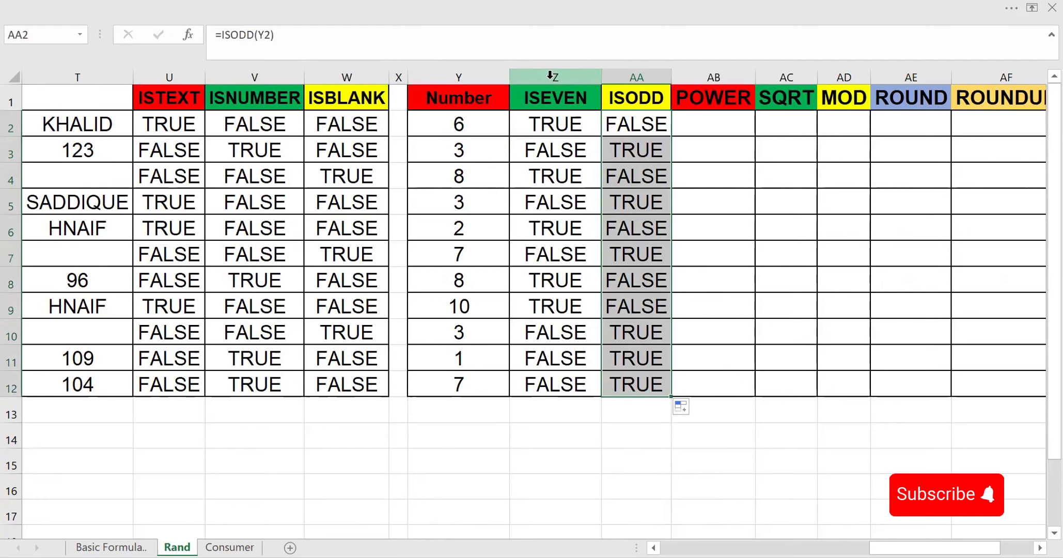
Step: Enter =POWER(Y2,2) in AB2 and copy it down the POWER column through AB12
{"action": "left_click", "coordinate": [707, 125]}
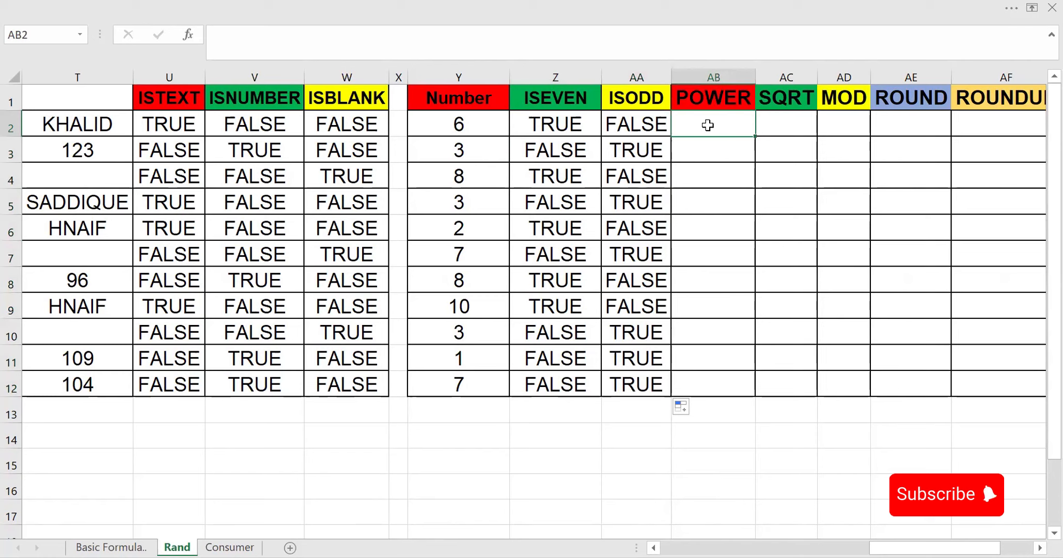
{"action": "type", "text": "="}
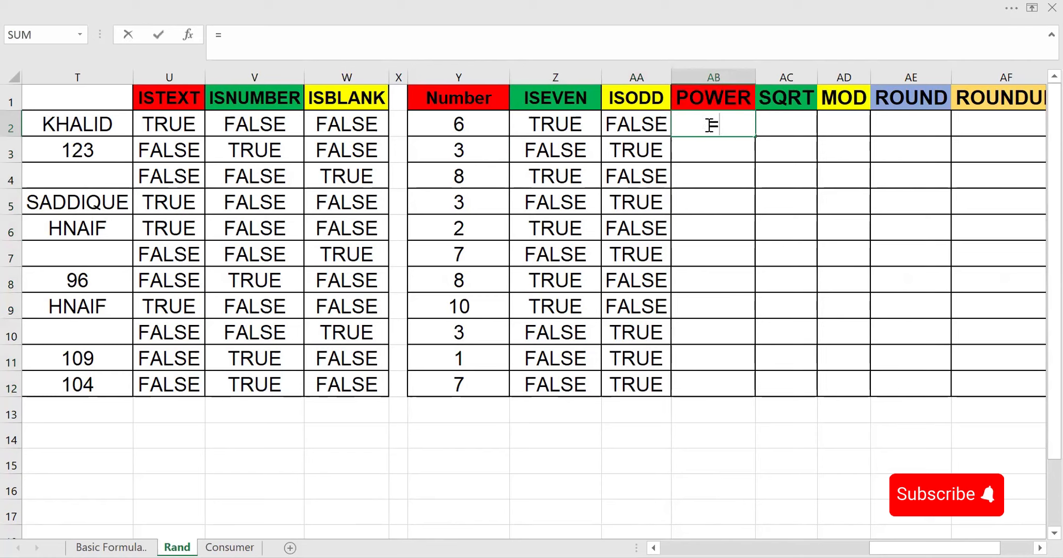
{"action": "type", "text": "pow"}
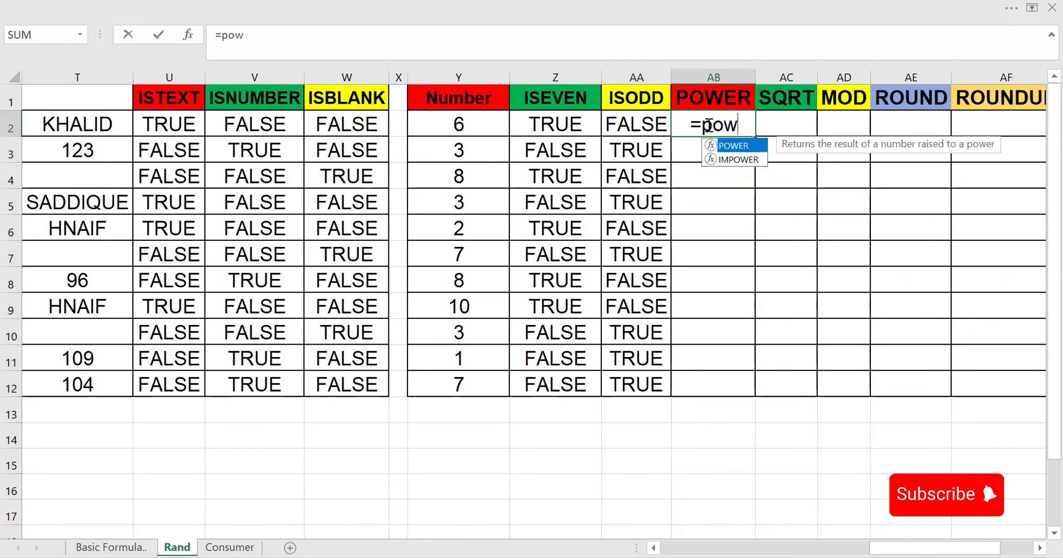
{"action": "key", "text": "Tab"}
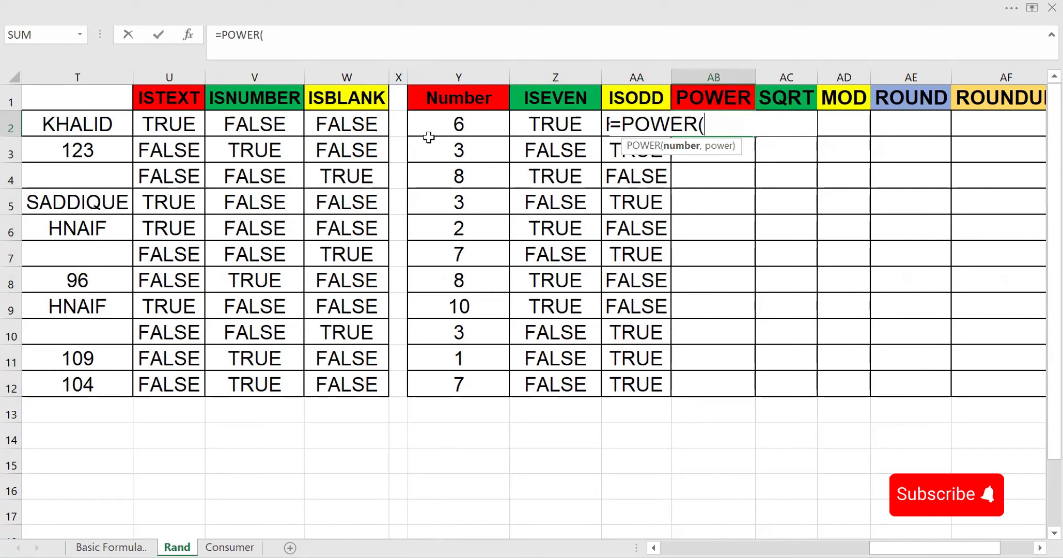
{"action": "left_click", "coordinate": [462, 124]}
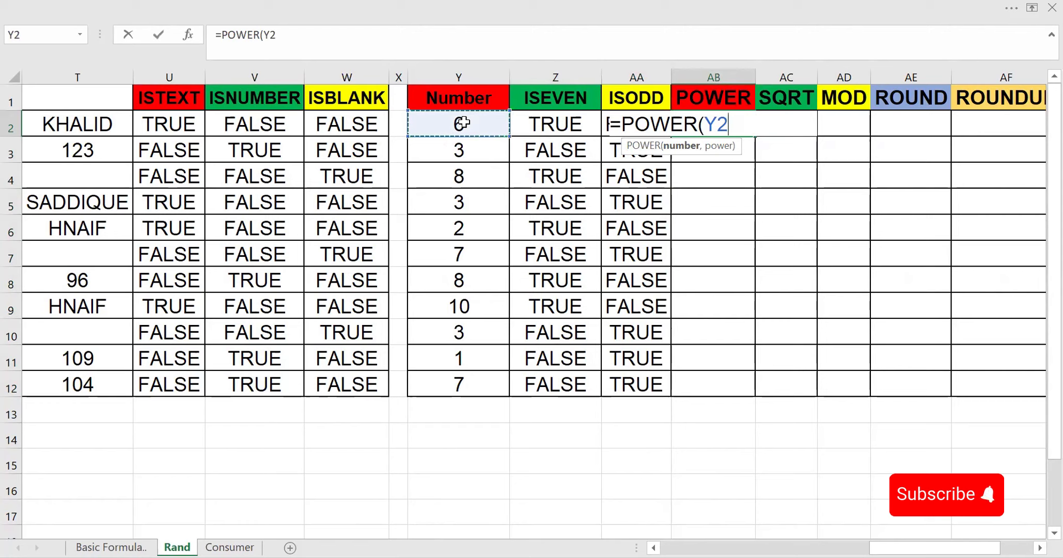
{"action": "type", "text": ","}
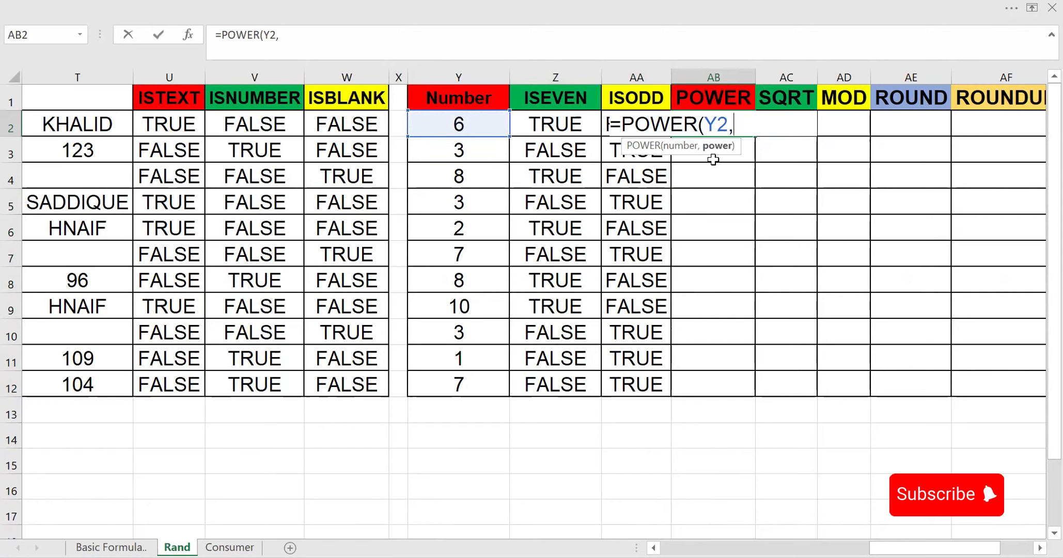
{"action": "type", "text": "2)"}
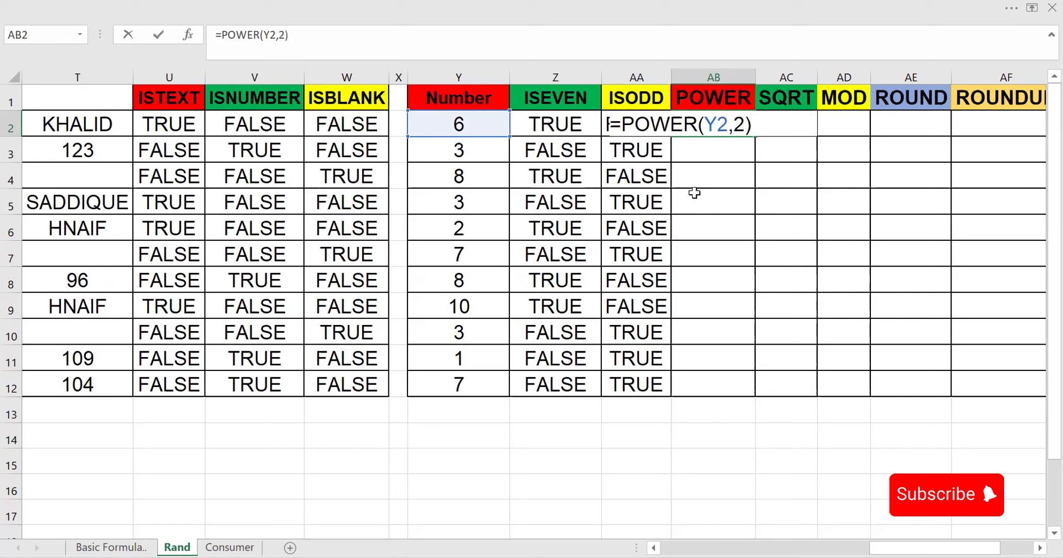
{"action": "key", "text": "Return"}
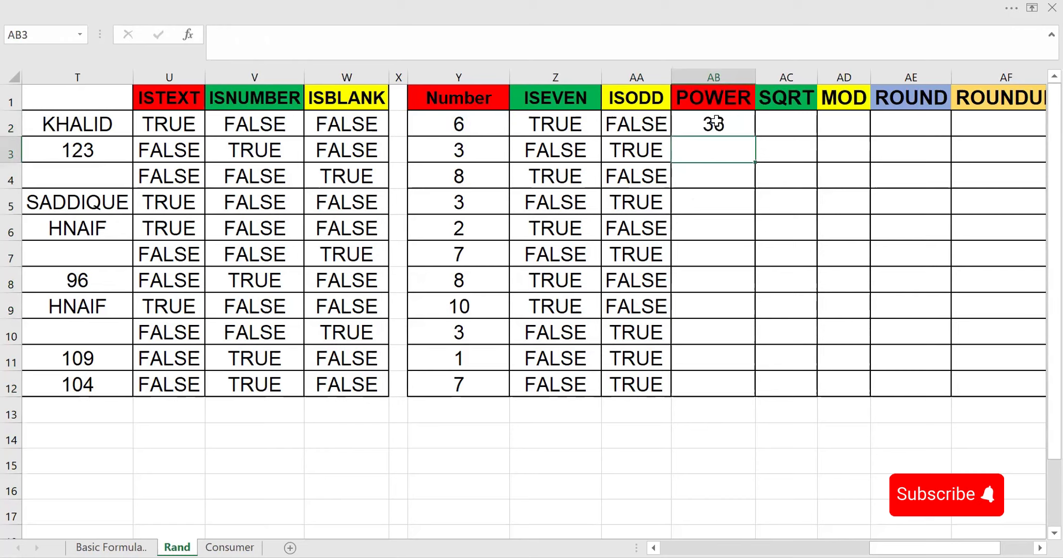
{"action": "left_click", "coordinate": [718, 122]}
{"action": "double_click", "coordinate": [756, 135]}
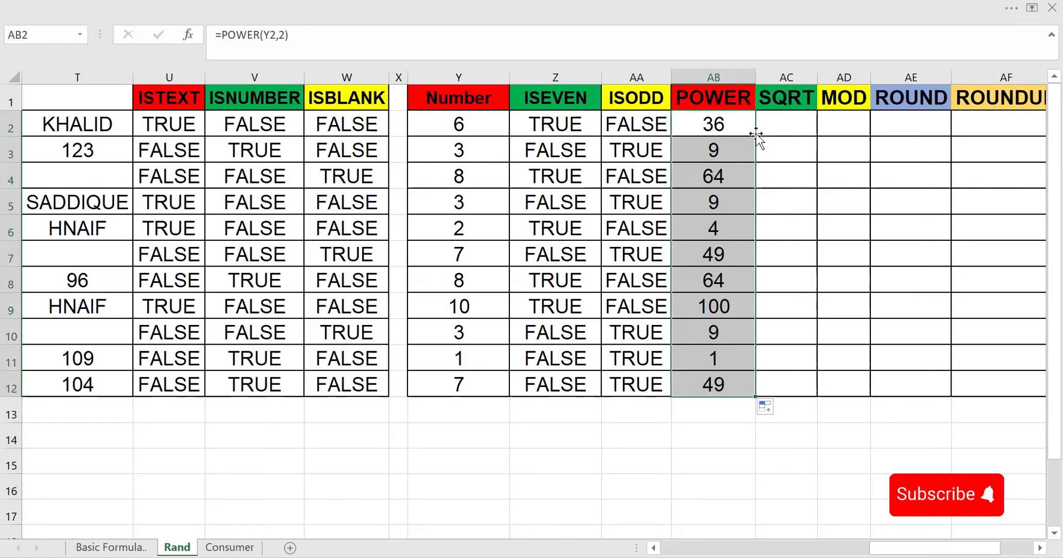
Step: Change the exponent in AB2's POWER formula to 3 and copy the formula down through AB12
{"action": "left_click", "coordinate": [732, 122]}
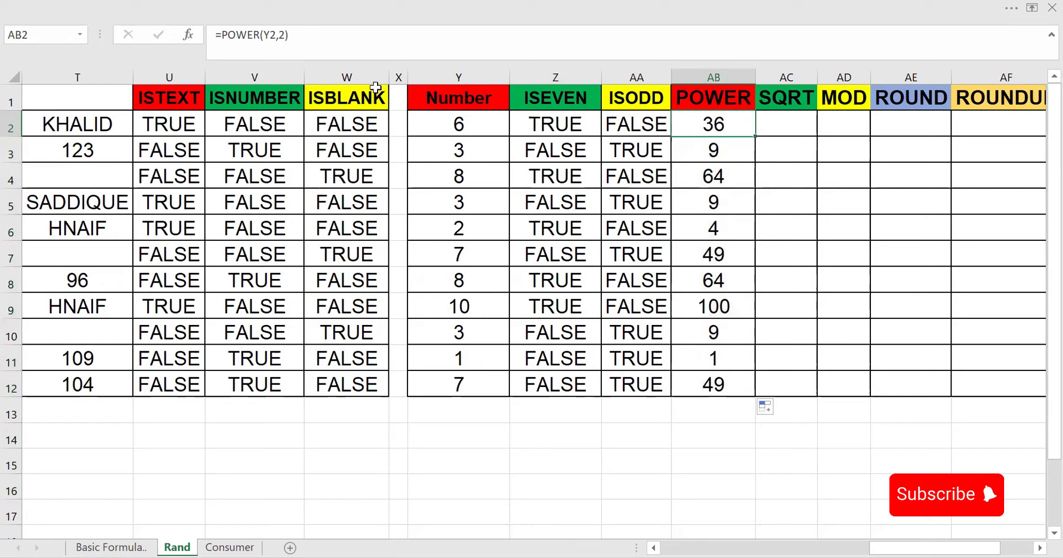
{"action": "left_click", "coordinate": [285, 35]}
{"action": "key", "text": "BackSpace"}
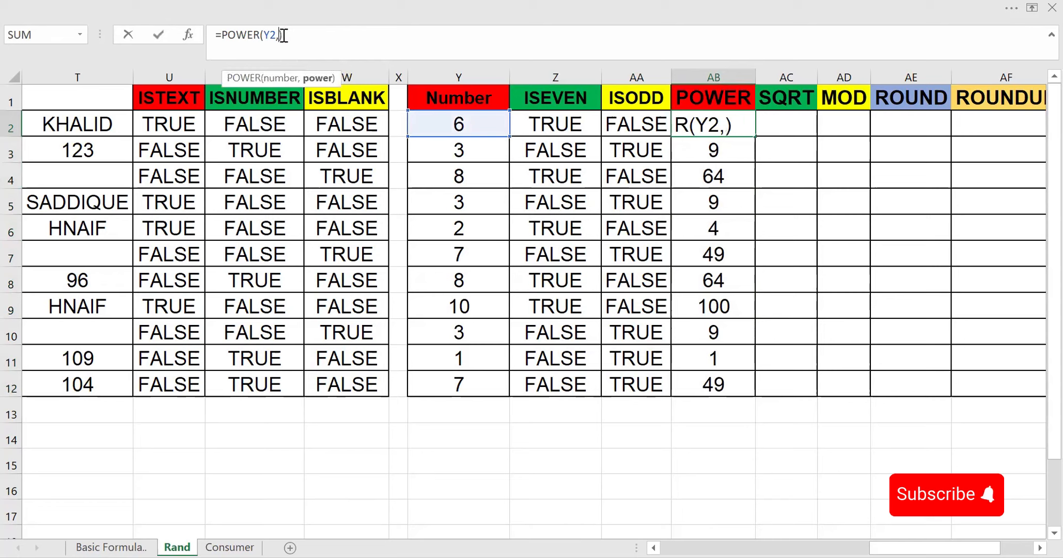
{"action": "type", "text": "3"}
{"action": "key", "text": "Return"}
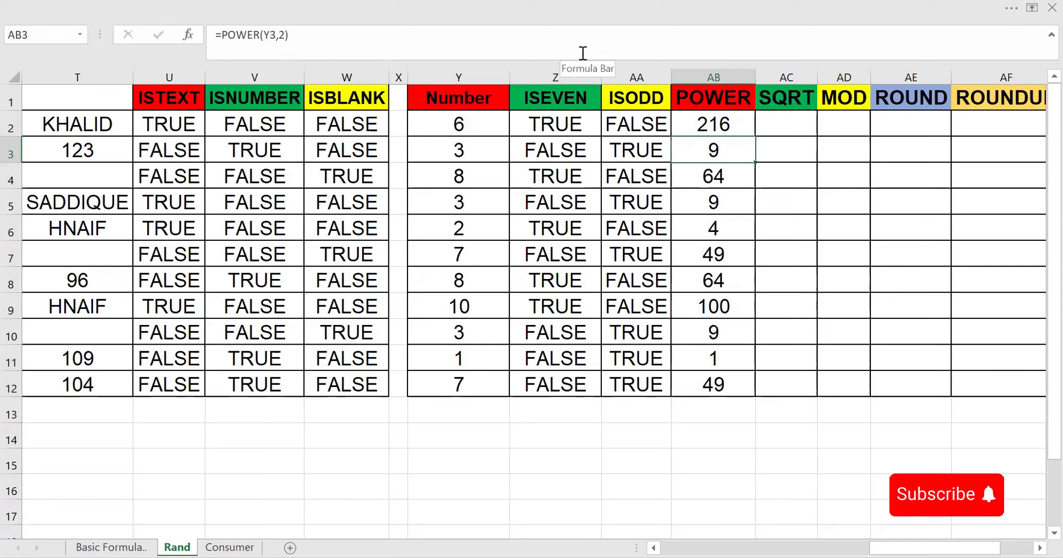
{"action": "left_click", "coordinate": [712, 125]}
{"action": "double_click", "coordinate": [761, 137]}
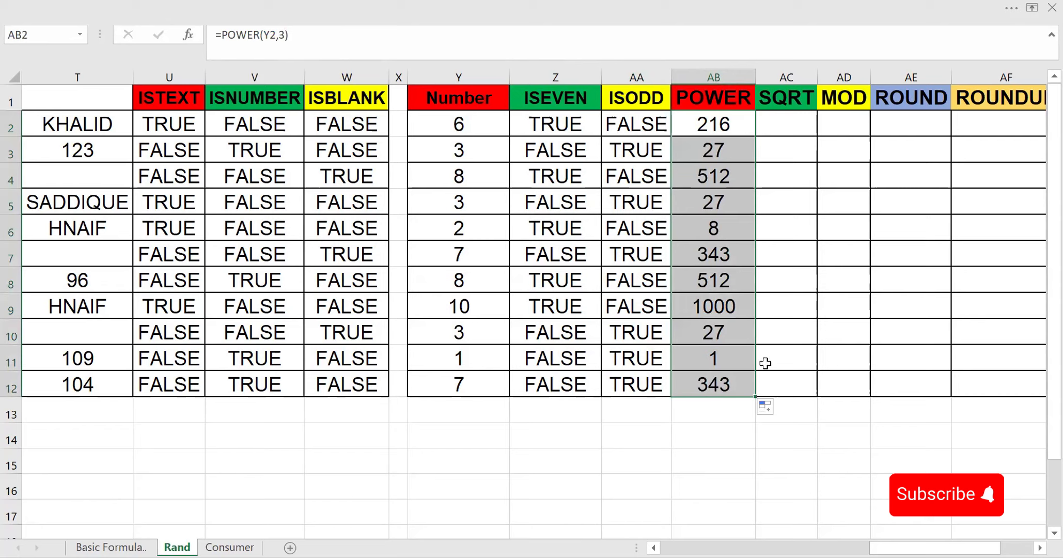
Step: Enter =SQRT(Y2) in AC2 and copy it down the SQRT column through AC12
{"action": "left_click", "coordinate": [784, 125]}
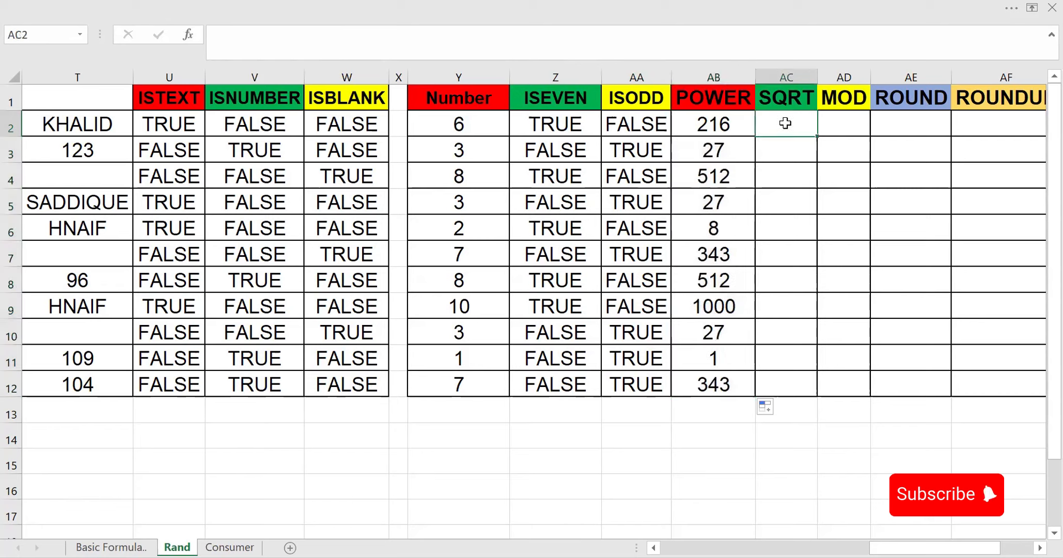
{"action": "type", "text": "="}
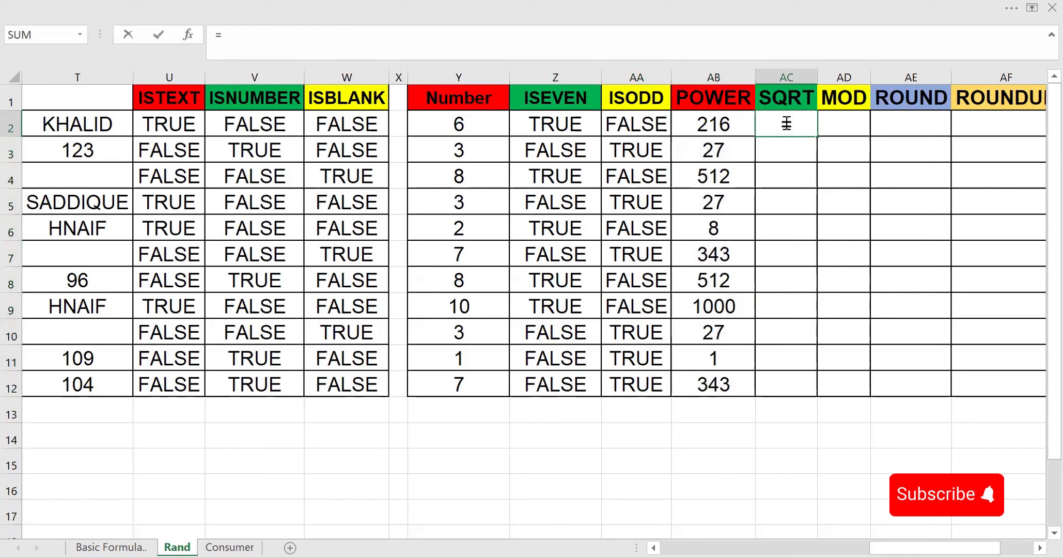
{"action": "type", "text": "sq"}
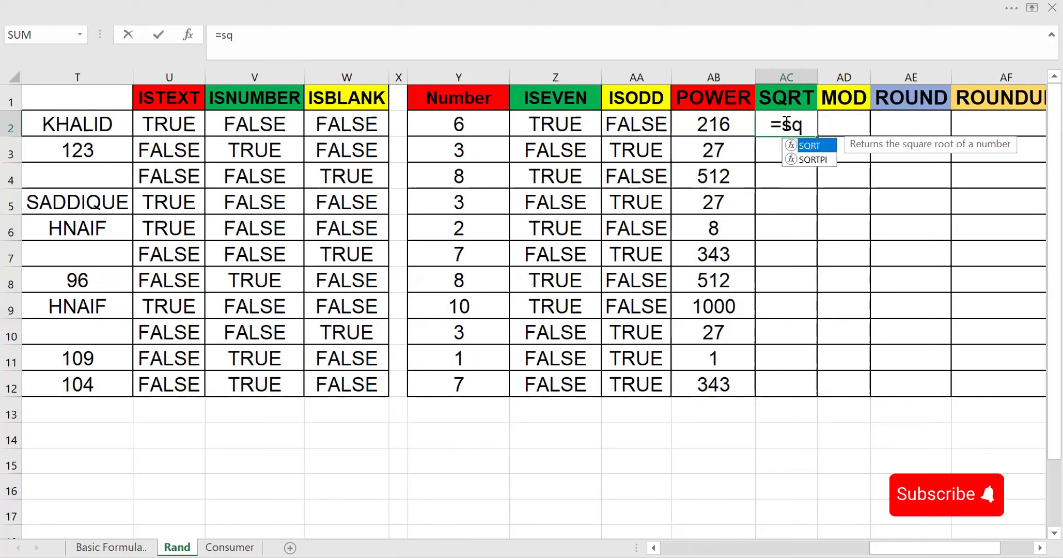
{"action": "key", "text": "Tab"}
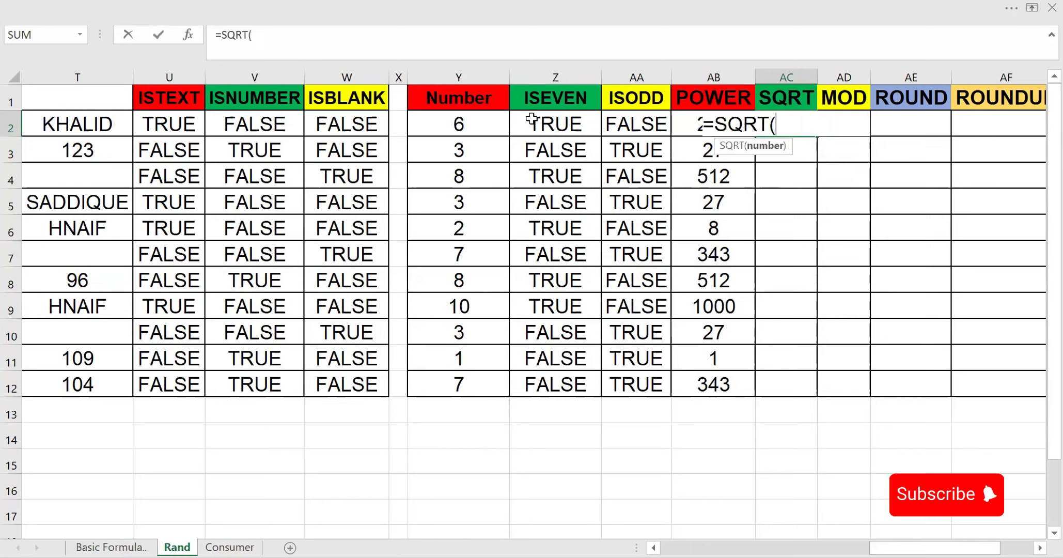
{"action": "left_click", "coordinate": [466, 125]}
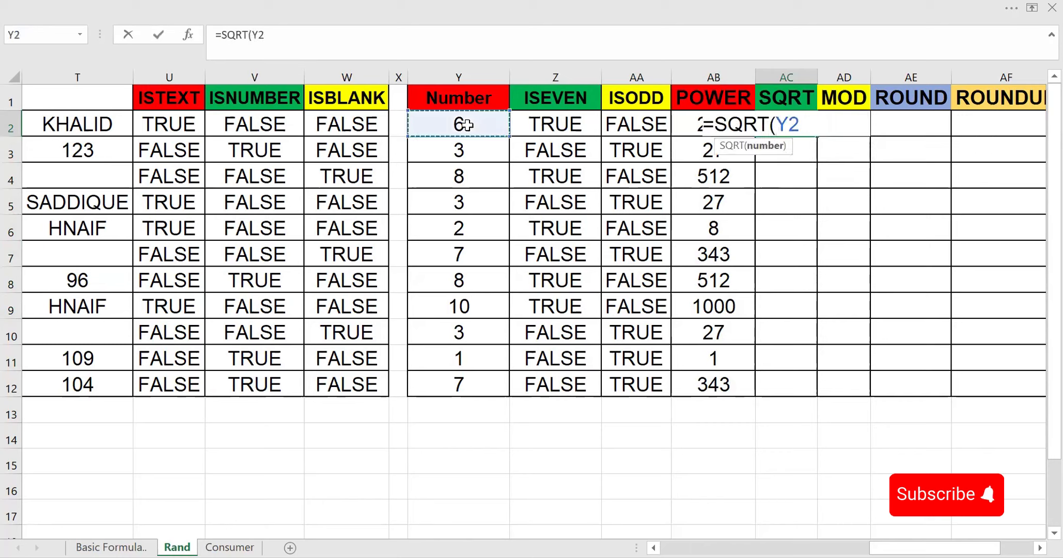
{"action": "type", "text": ")"}
{"action": "key", "text": "Return"}
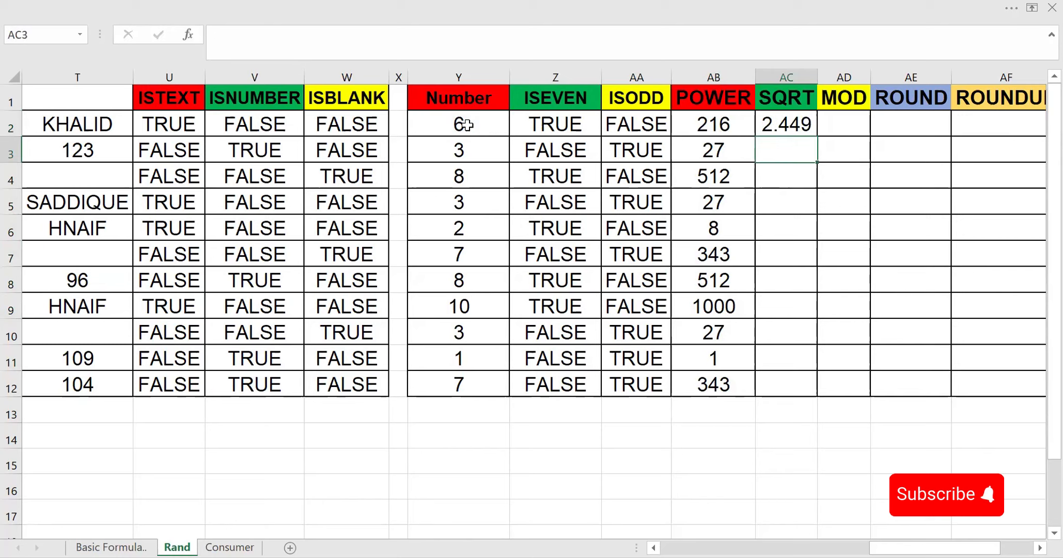
{"action": "left_click", "coordinate": [793, 123]}
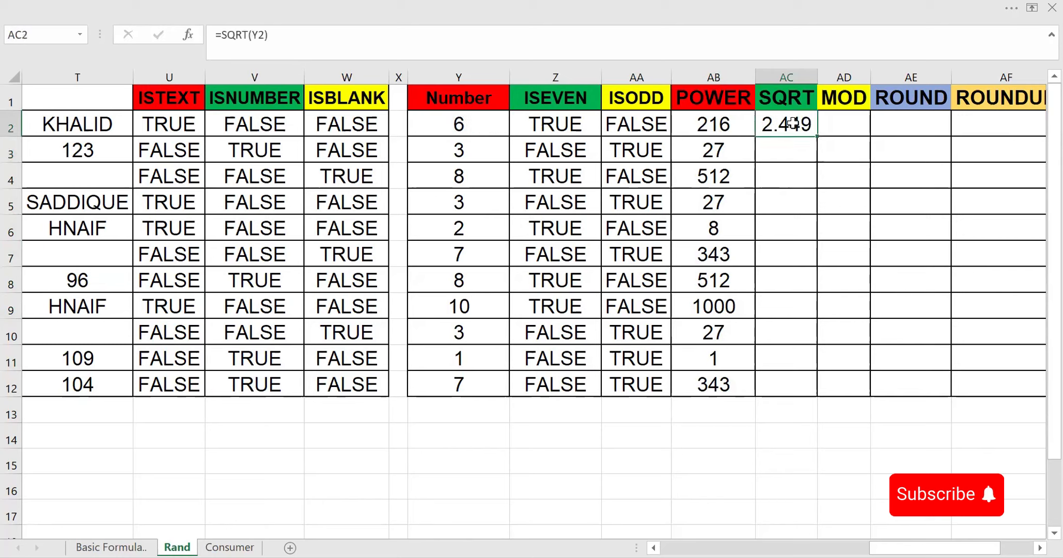
{"action": "double_click", "coordinate": [818, 135]}
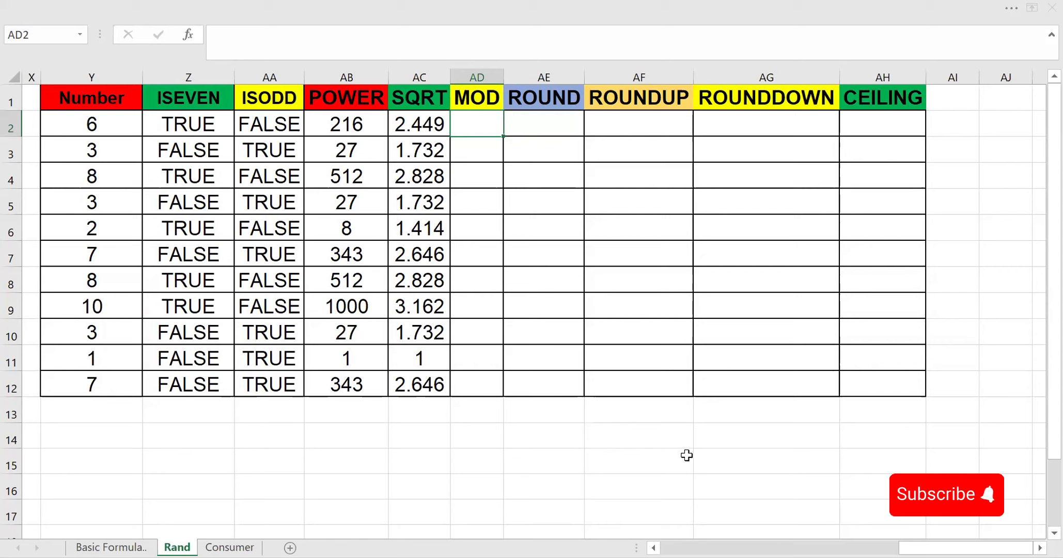
Step: Enter =MOD(Y2,2) in cell AD2 of the MOD column
{"action": "left_click", "coordinate": [475, 127]}
{"action": "type", "text": "="}
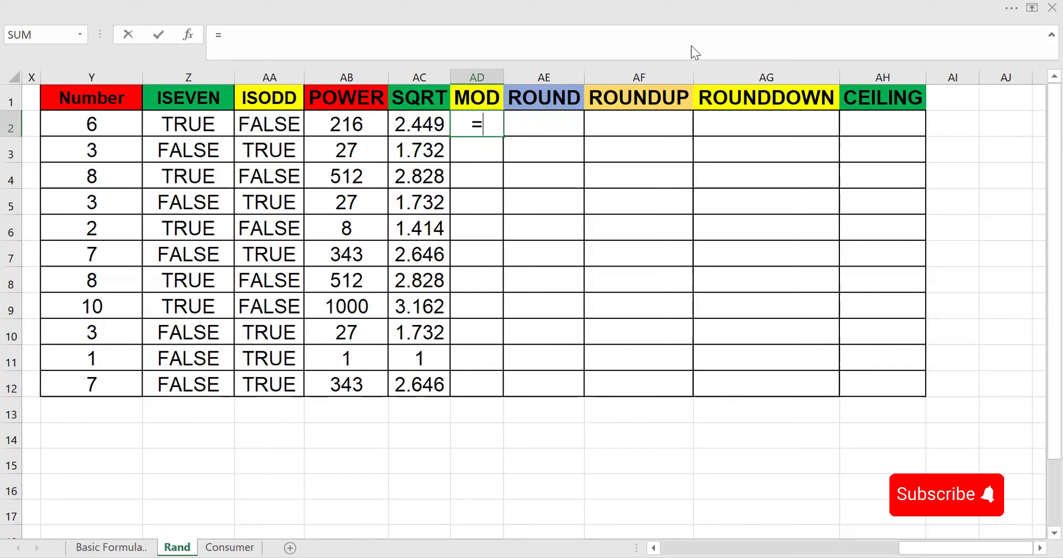
{"action": "type", "text": "mo"}
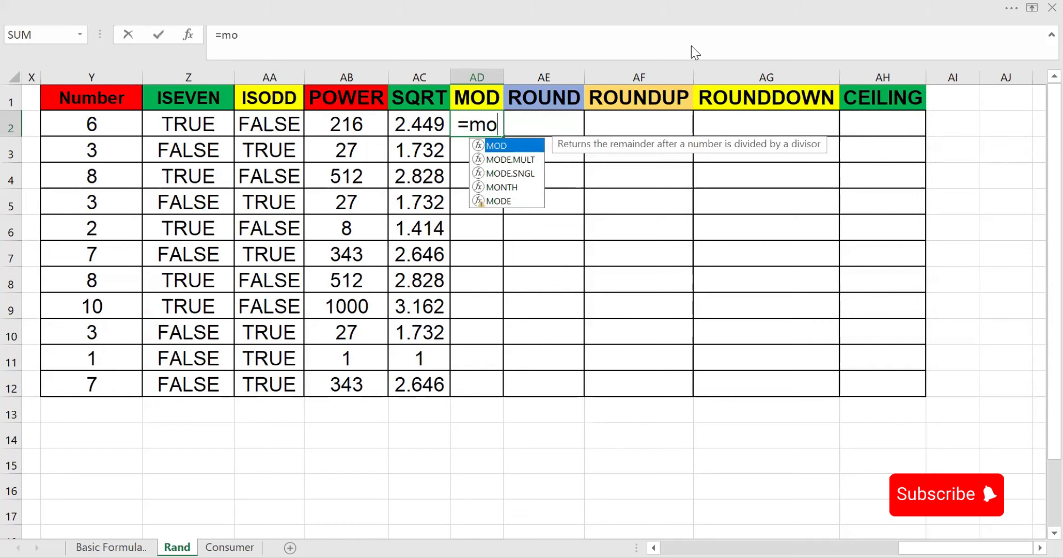
{"action": "key", "text": "Tab"}
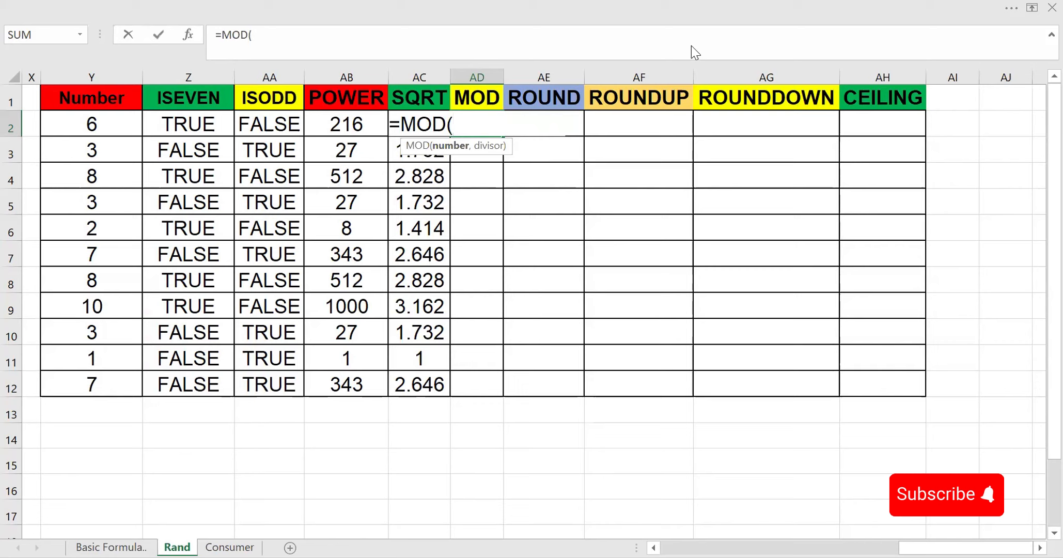
{"action": "left_click", "coordinate": [94, 125]}
{"action": "type", "text": ","}
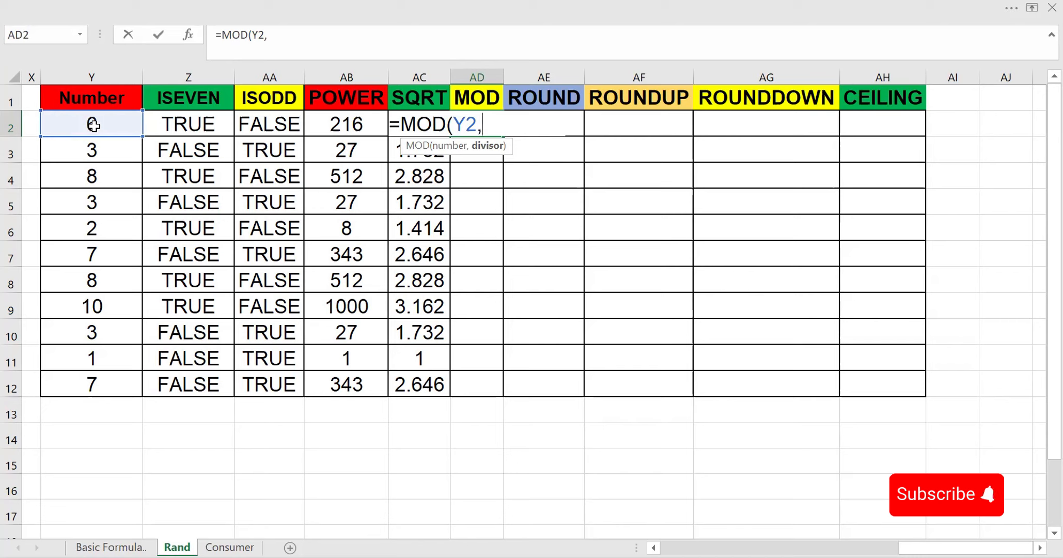
{"action": "type", "text": "2)"}
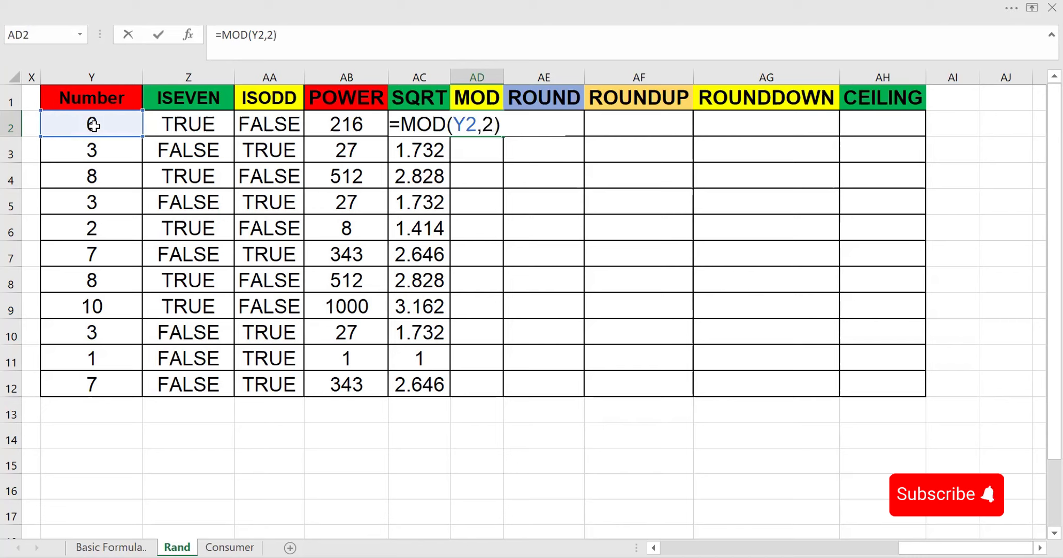
{"action": "key", "text": "Return"}
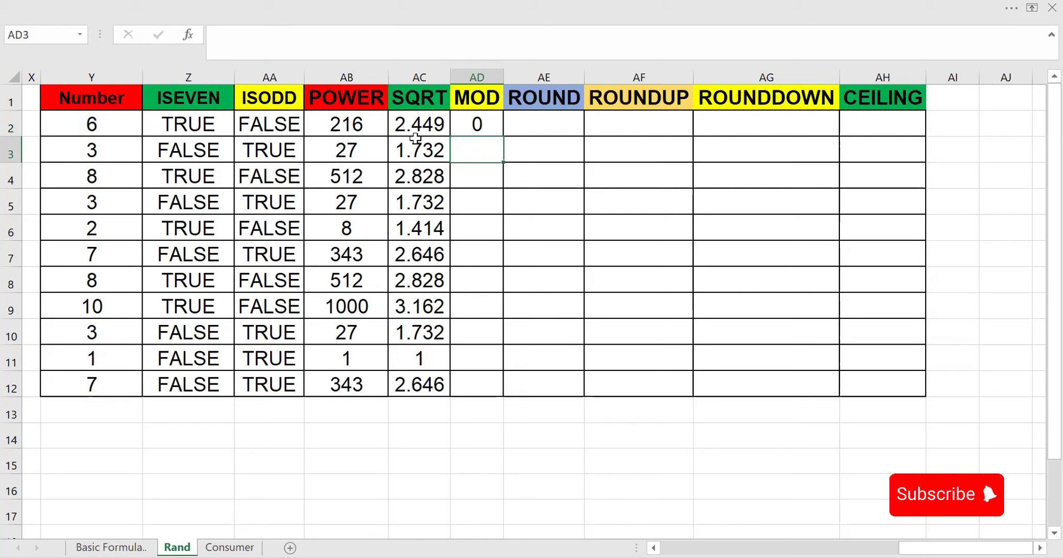
Step: Set the number in Y2 to 7 and copy AD2's MOD formula down through AD12
{"action": "left_click", "coordinate": [90, 120]}
{"action": "type", "text": "7"}
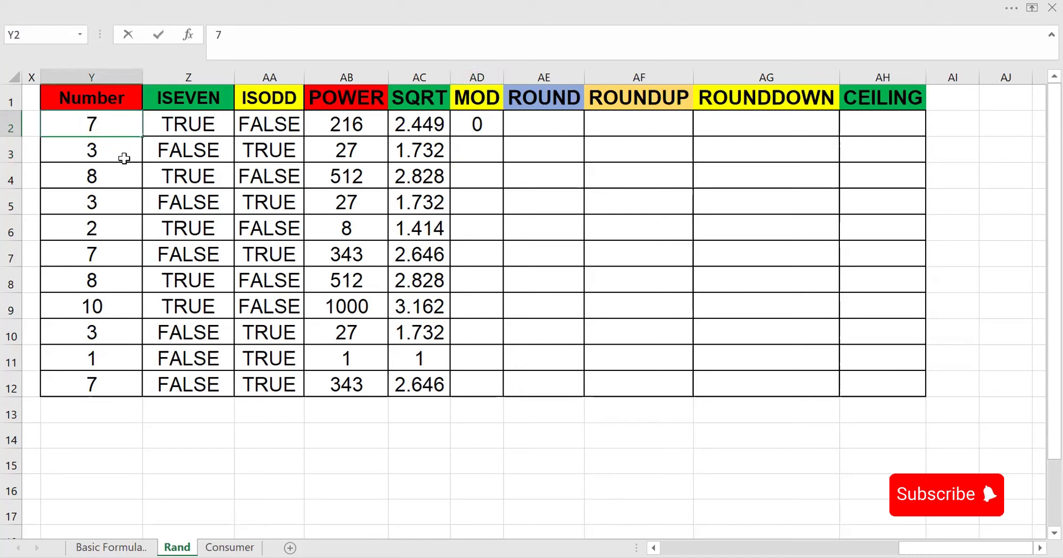
{"action": "left_click", "coordinate": [559, 236]}
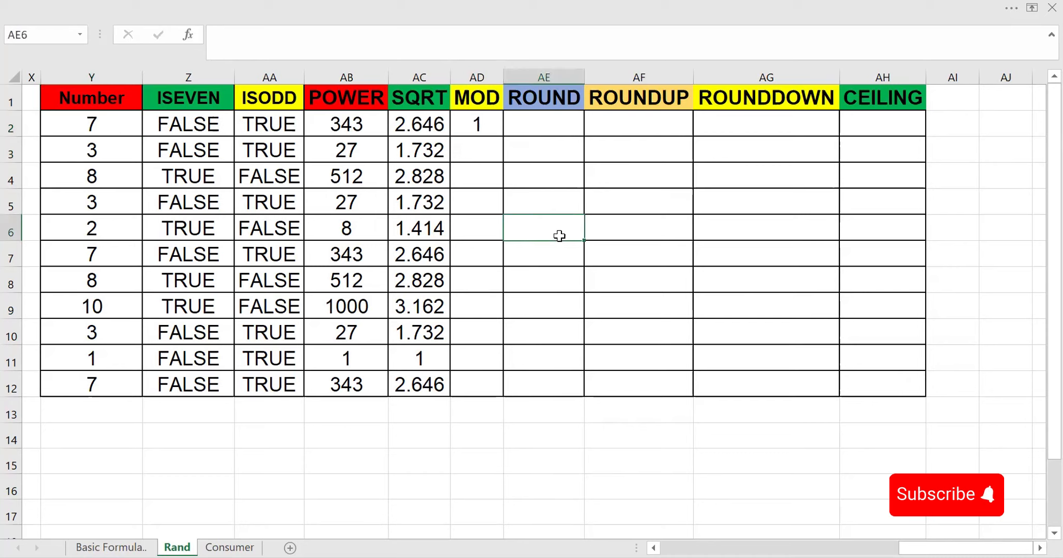
{"action": "left_click", "coordinate": [476, 132]}
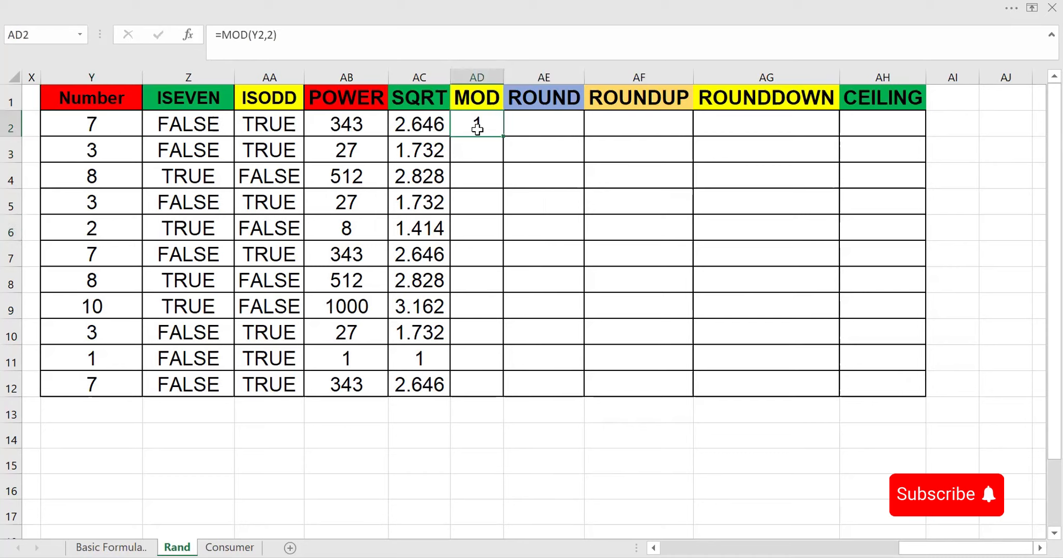
{"action": "double_click", "coordinate": [504, 134]}
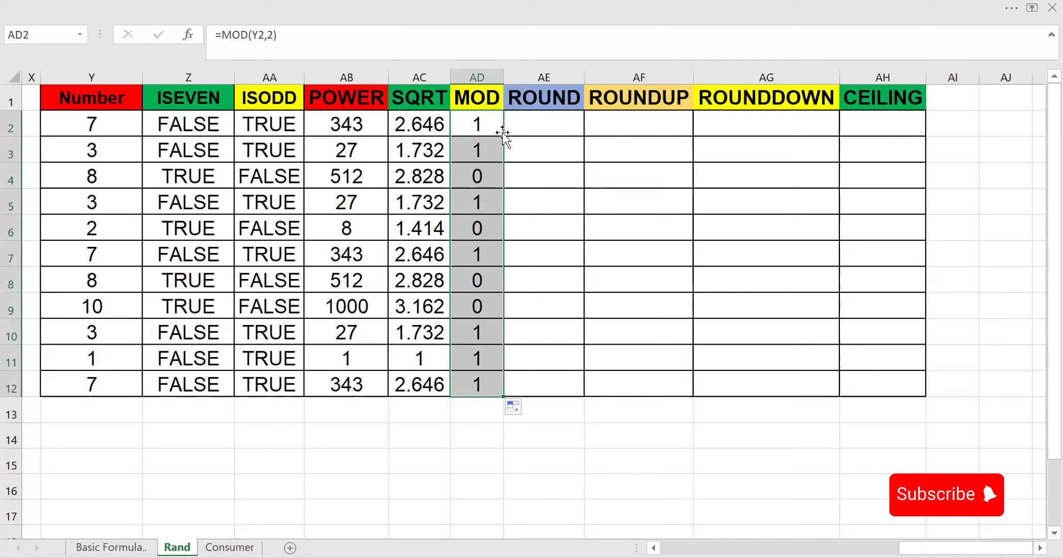
Step: Change the divisor in AD2's MOD formula to 3 and copy the formula down through AD12
{"action": "left_click", "coordinate": [484, 123]}
{"action": "left_click", "coordinate": [272, 36]}
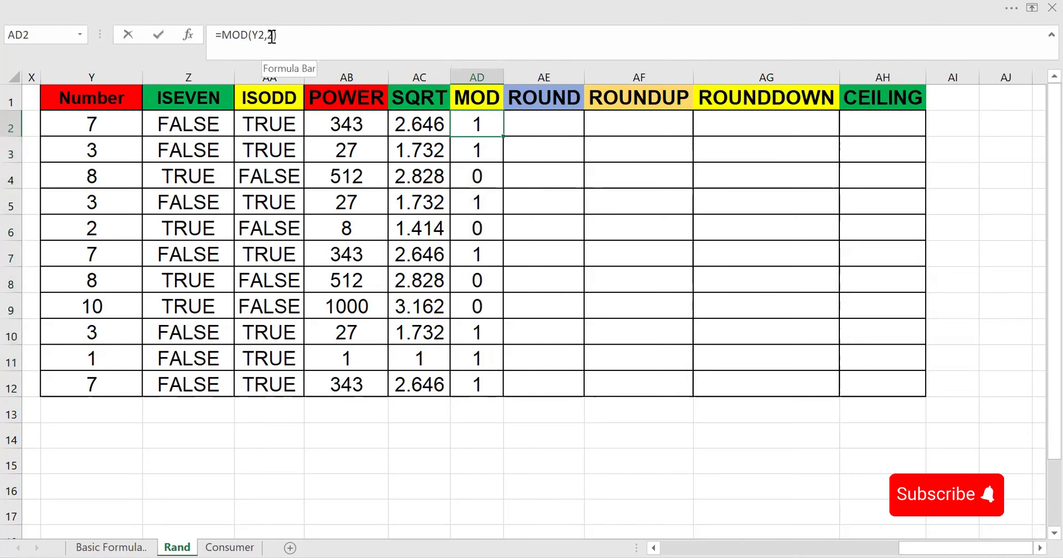
{"action": "key", "text": "BackSpace"}
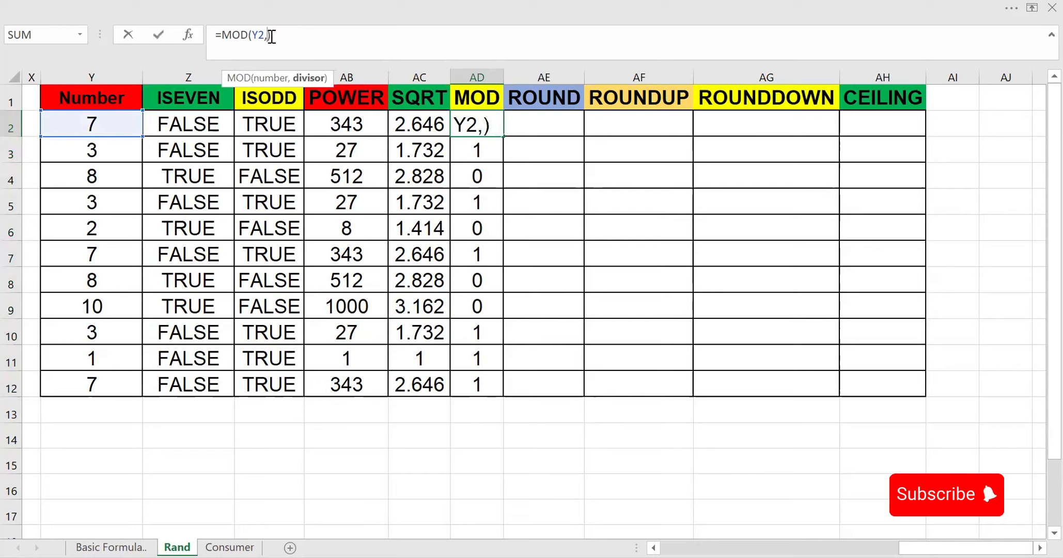
{"action": "type", "text": "3"}
{"action": "key", "text": "Return"}
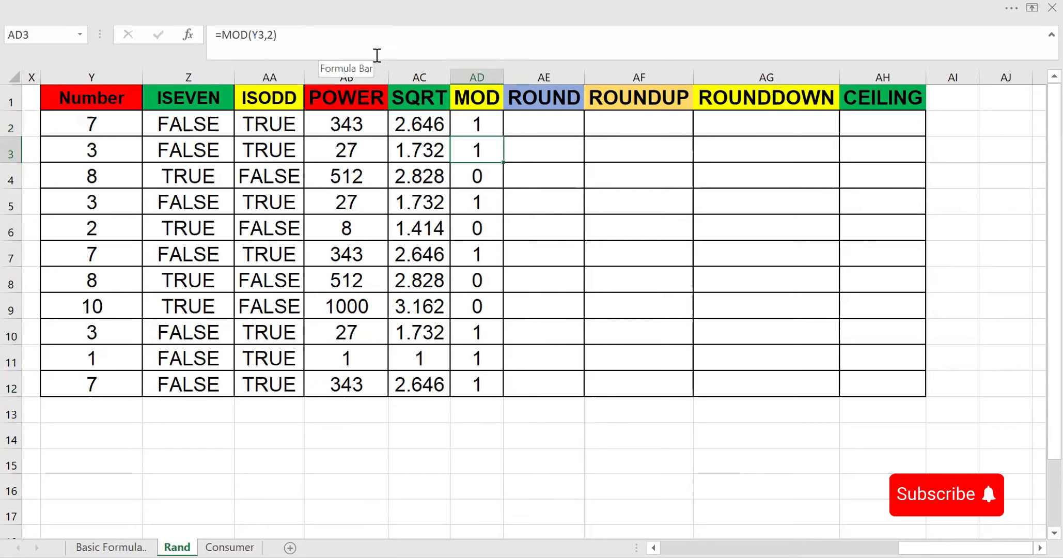
{"action": "left_click", "coordinate": [473, 132]}
{"action": "double_click", "coordinate": [504, 136]}
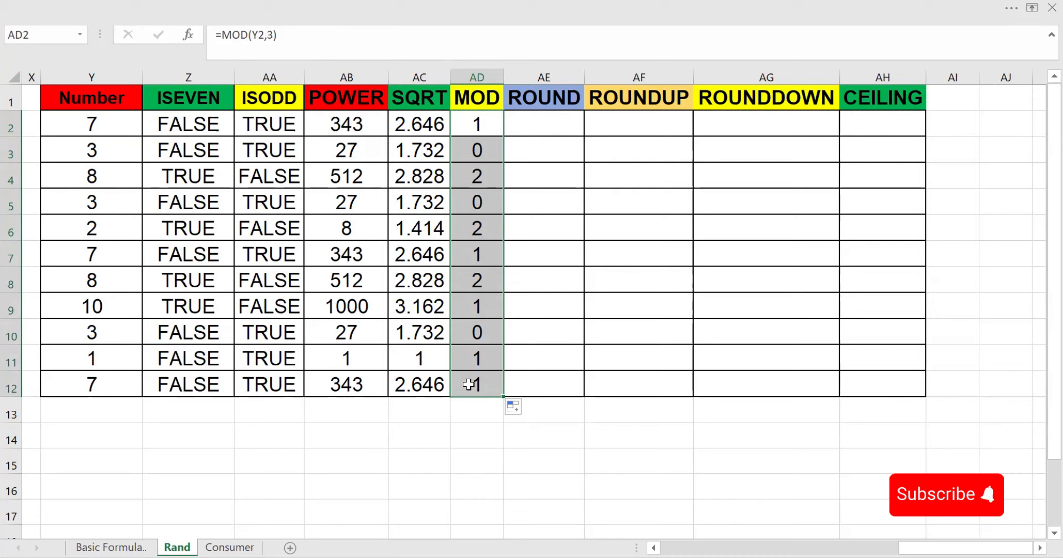
Step: Enter =ROUND(AC2,2) in cell AE2 to round the square root to two decimals
{"action": "left_click", "coordinate": [535, 120]}
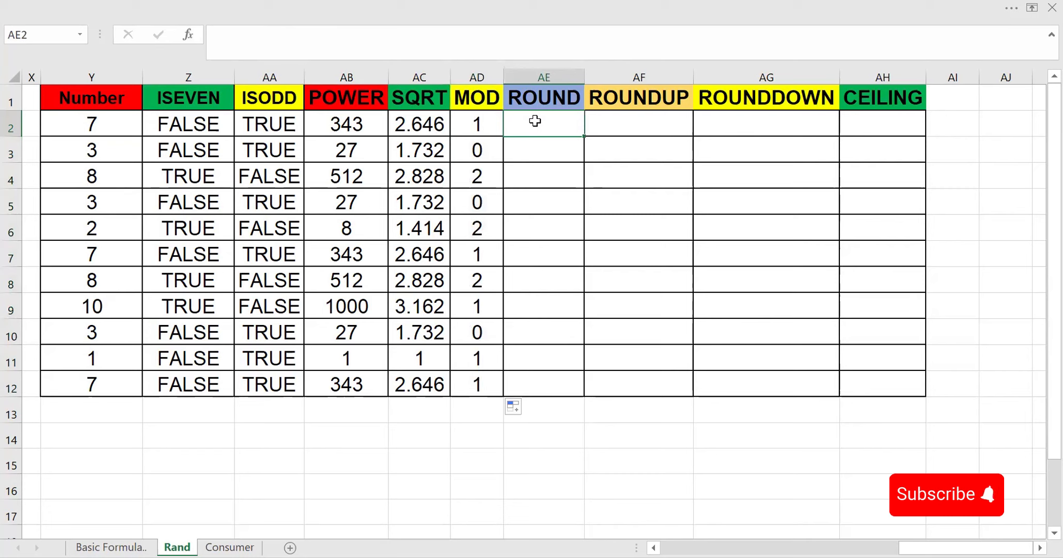
{"action": "type", "text": "="}
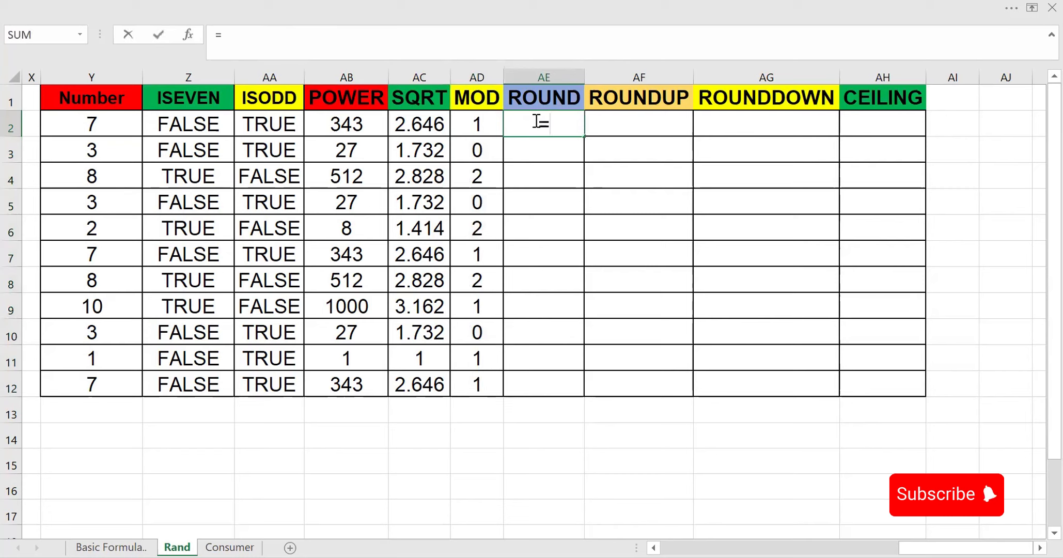
{"action": "type", "text": "rou"}
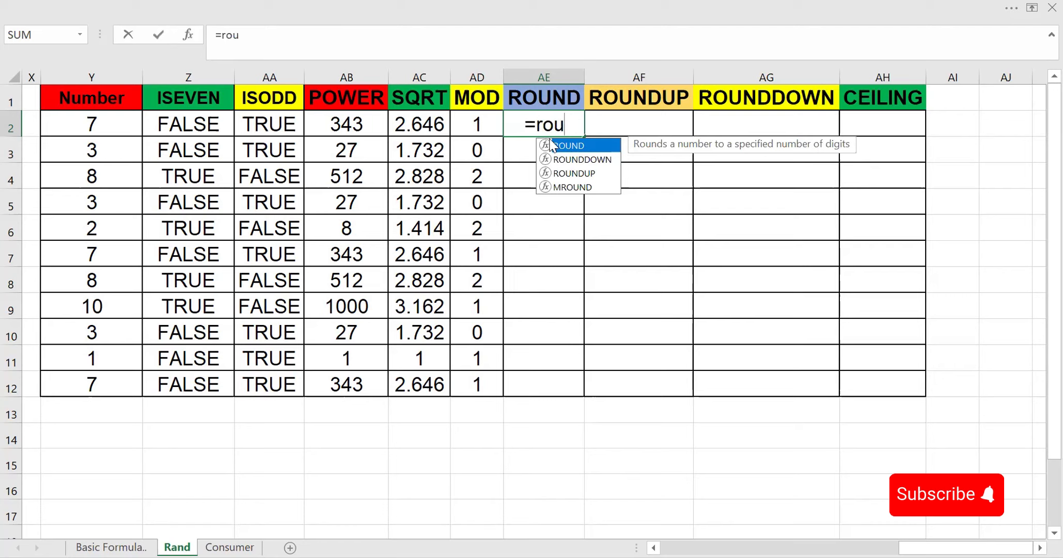
{"action": "double_click", "coordinate": [550, 140]}
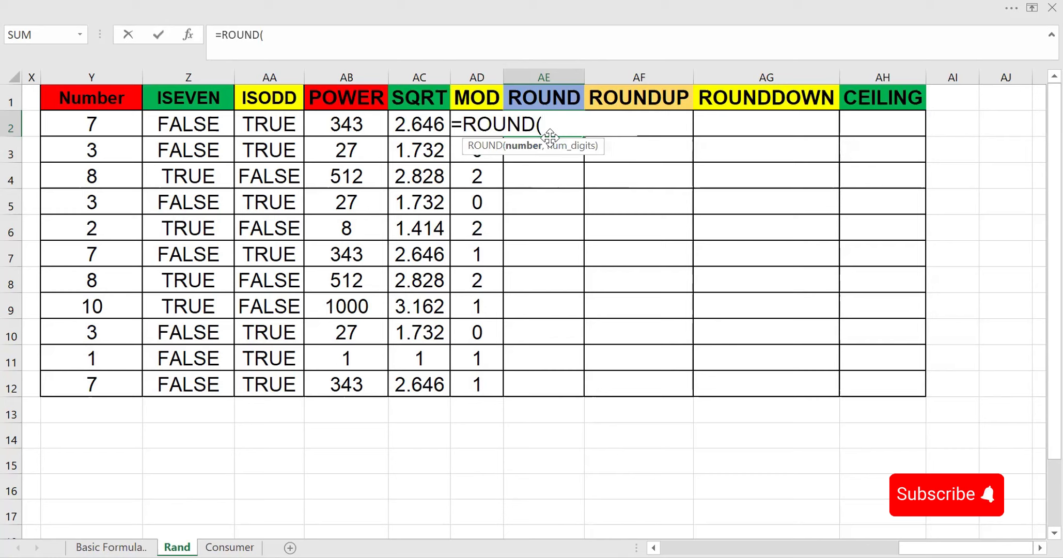
{"action": "left_click", "coordinate": [416, 124]}
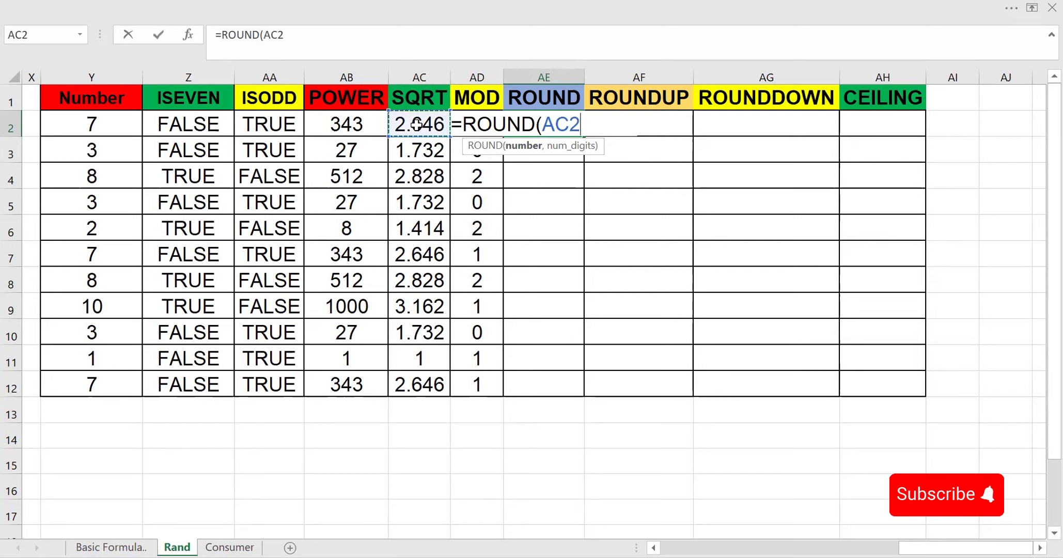
{"action": "type", "text": ","}
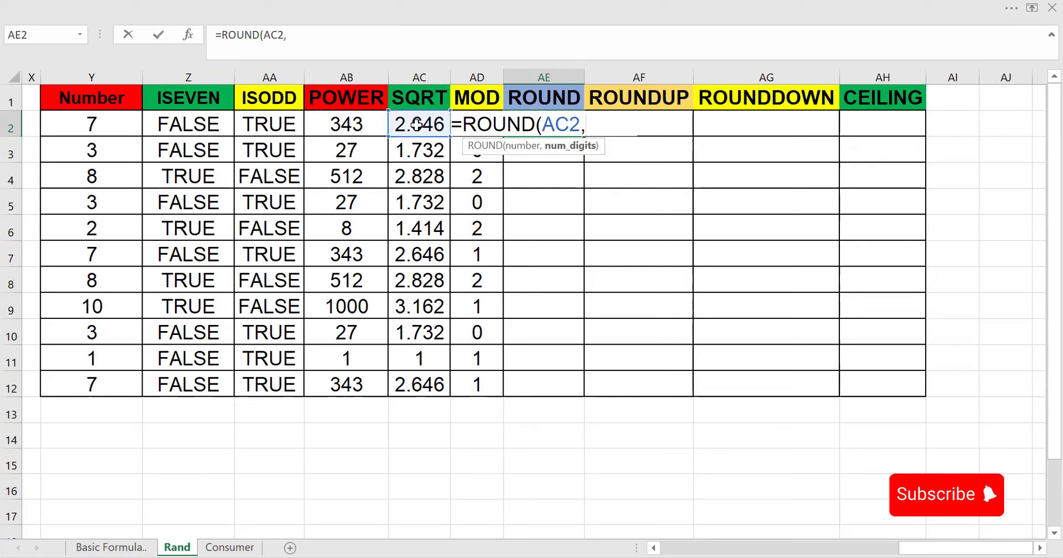
{"action": "type", "text": "2)"}
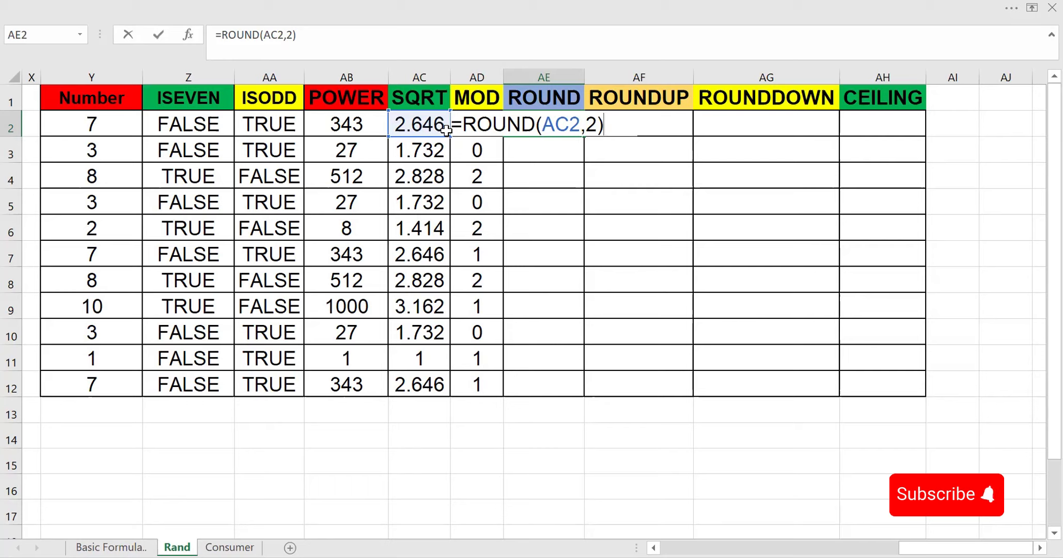
{"action": "key", "text": "Return"}
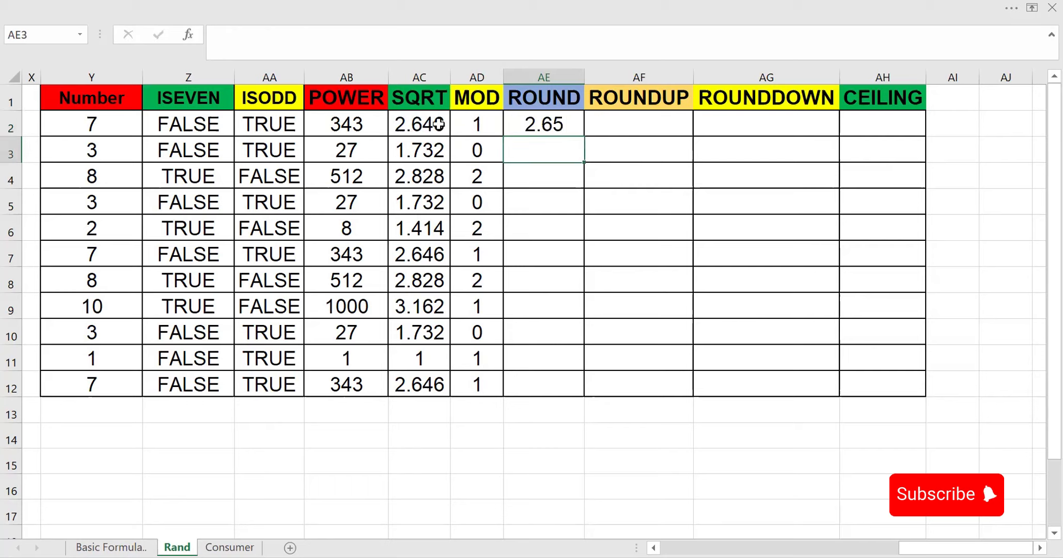
Step: Replace the SQRT formula in AC2 with the value 2.643 and copy AE2's ROUND formula down through AE12
{"action": "left_click", "coordinate": [438, 124]}
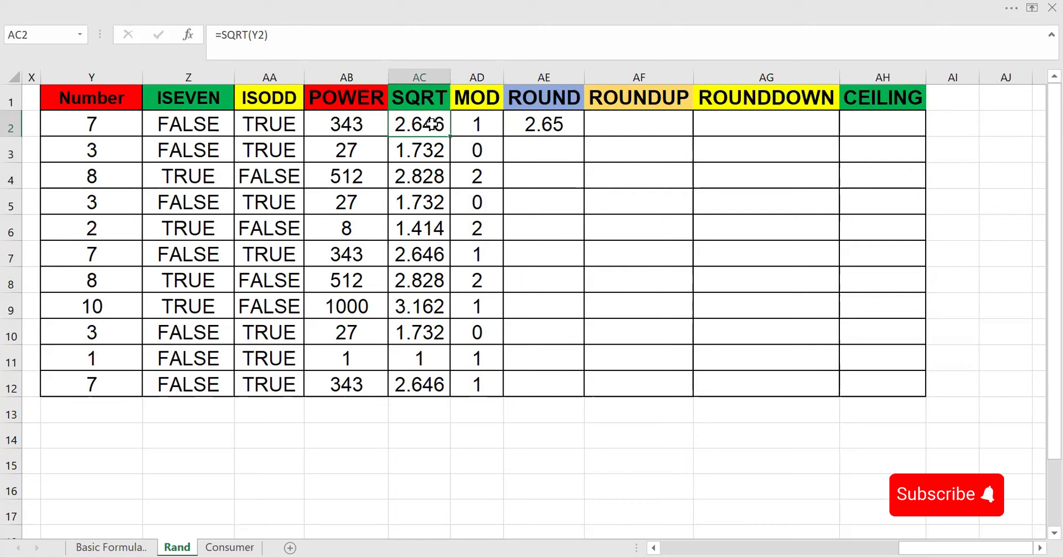
{"action": "type", "text": "2.64"}
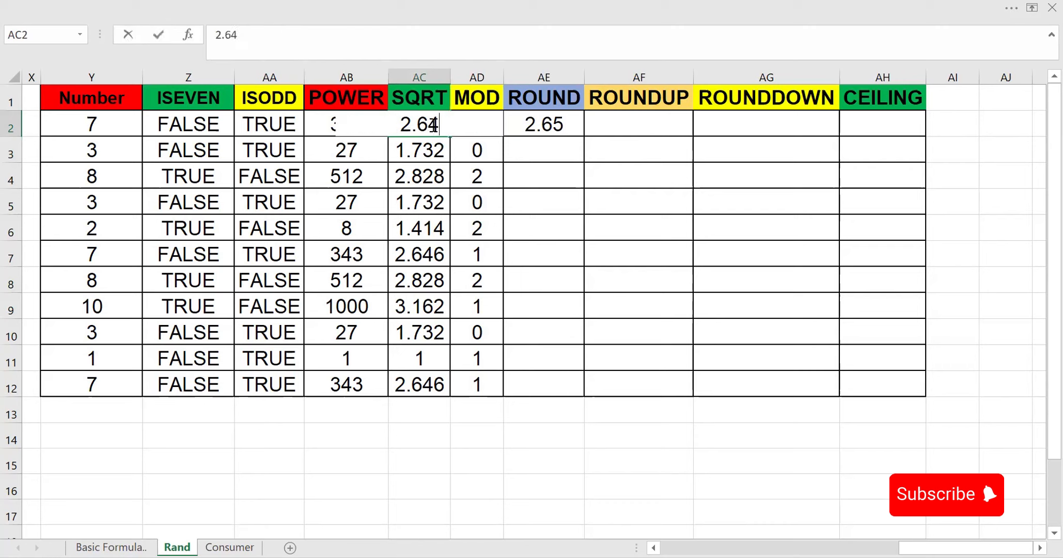
{"action": "type", "text": "3"}
{"action": "key", "text": "Return"}
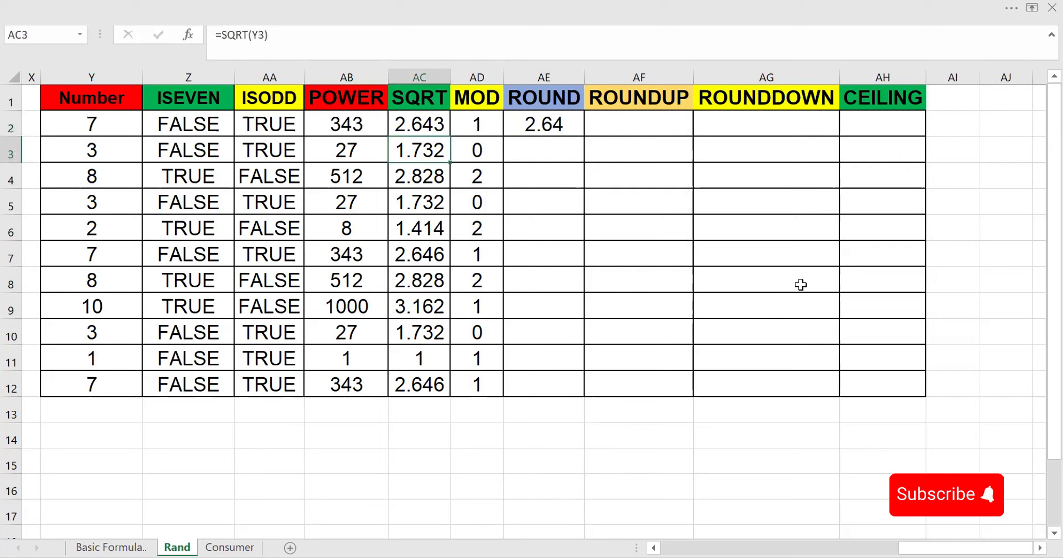
{"action": "left_click", "coordinate": [546, 129]}
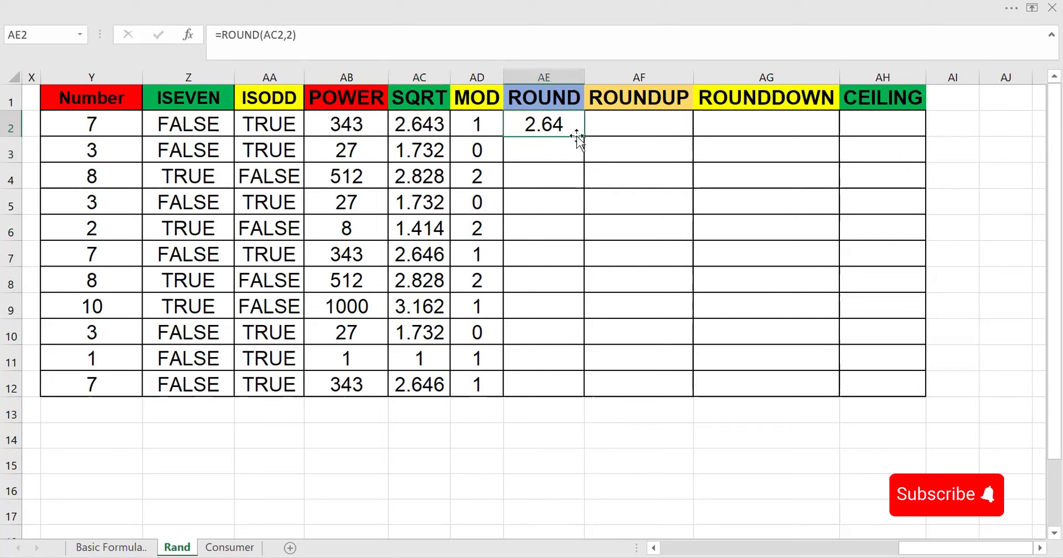
{"action": "double_click", "coordinate": [582, 136]}
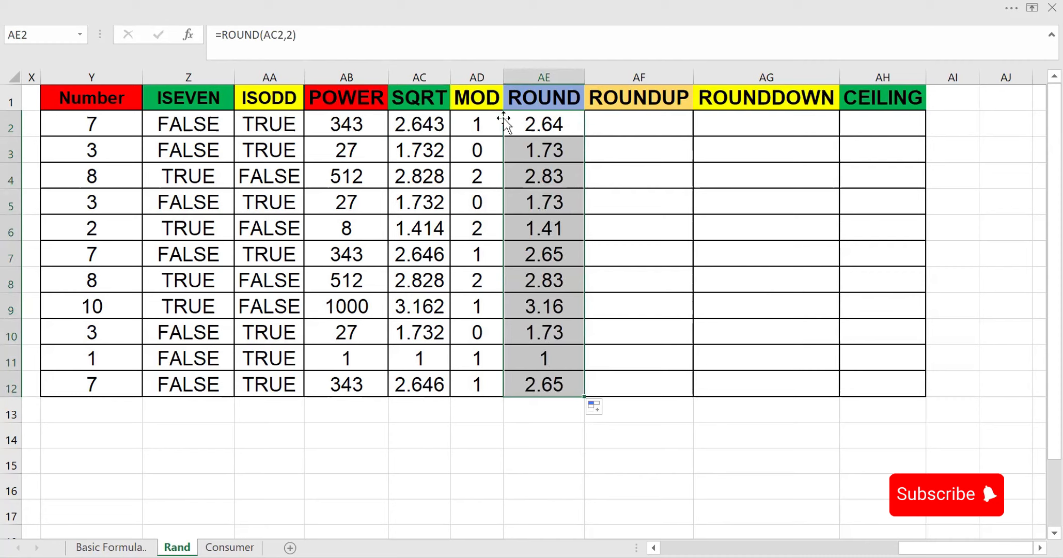
Step: Change AE2's formula to =ROUND(AC2,1) to round to one decimal and copy it down through AE12
{"action": "left_click", "coordinate": [522, 124]}
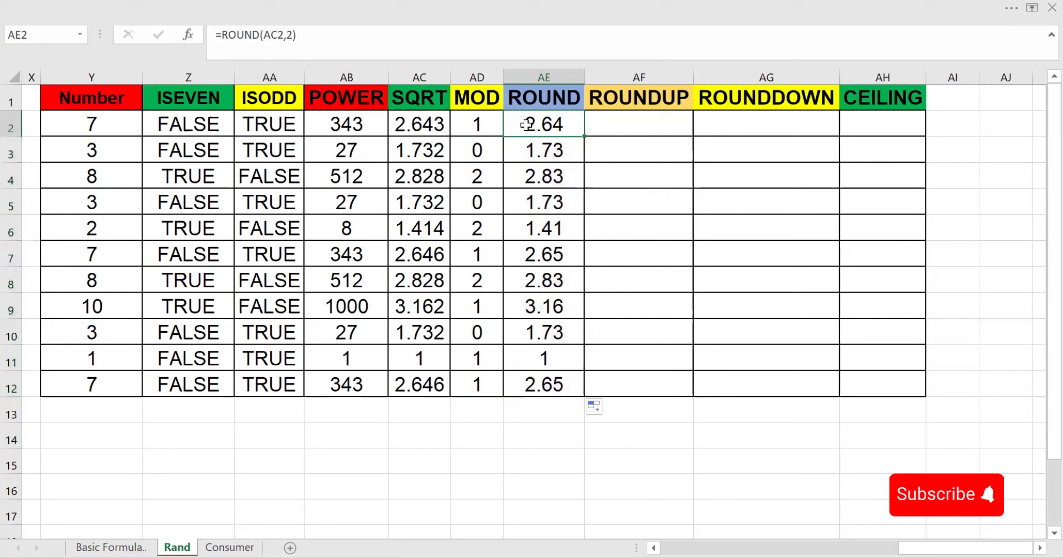
{"action": "left_click", "coordinate": [290, 34]}
{"action": "key", "text": "BackSpace"}
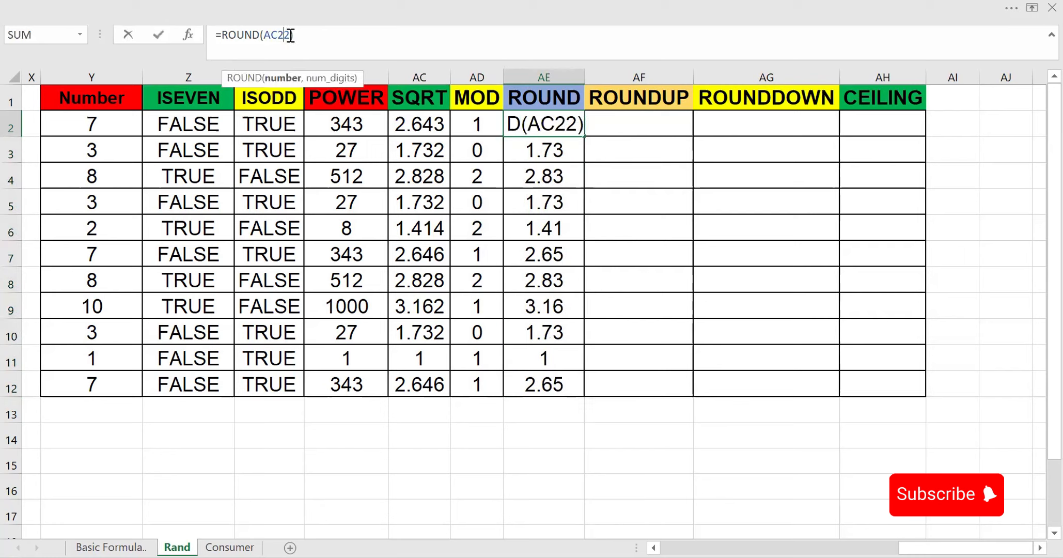
{"action": "type", "text": "1"}
{"action": "key", "text": "Return"}
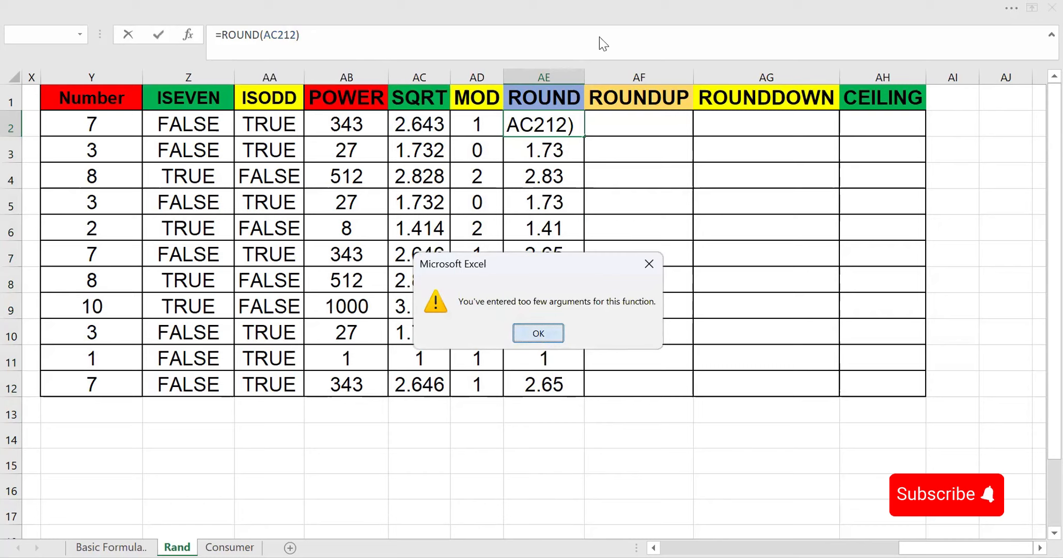
{"action": "key", "text": "Return"}
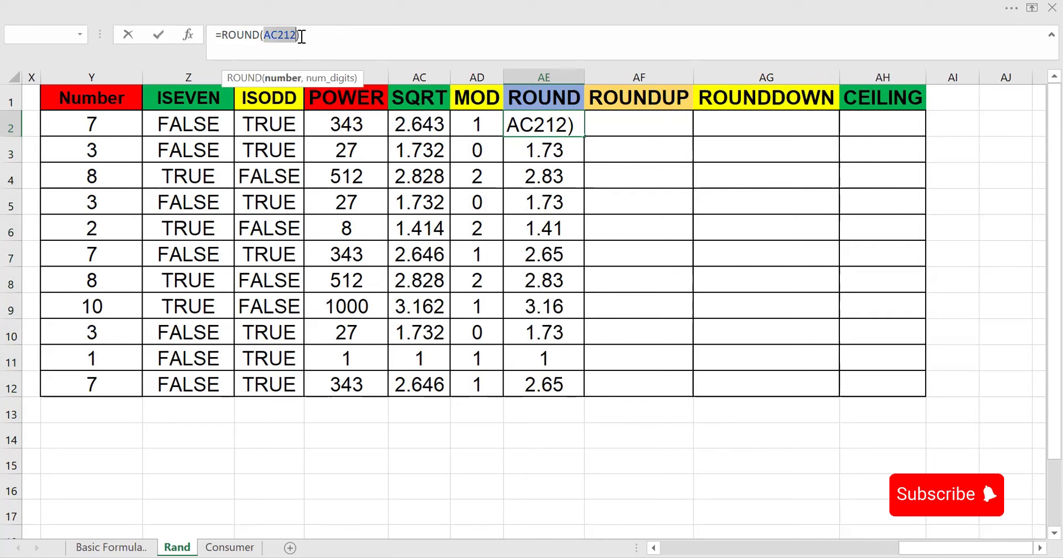
{"action": "left_click", "coordinate": [296, 35]}
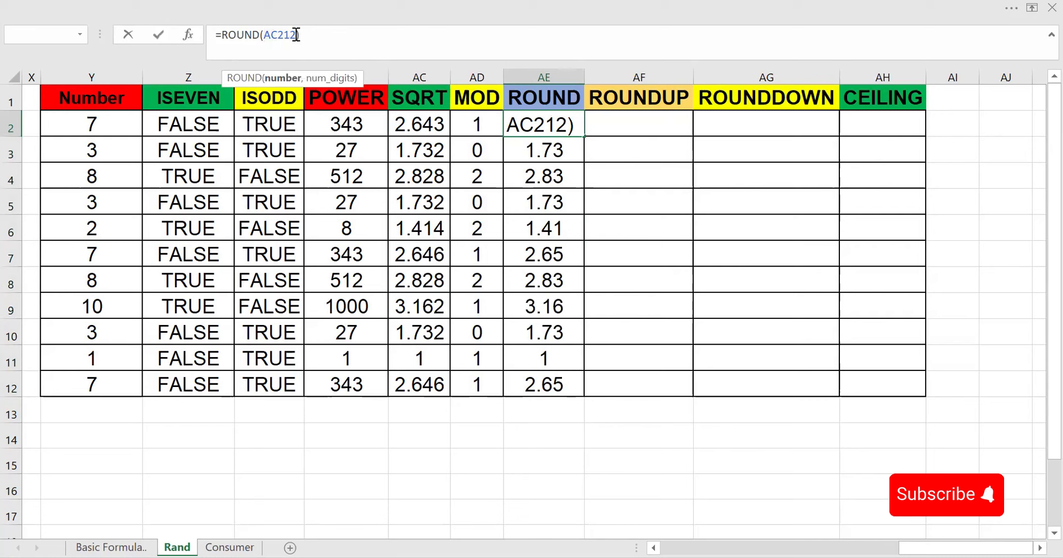
{"action": "key", "text": "BackSpace"}
{"action": "key", "text": "BackSpace"}
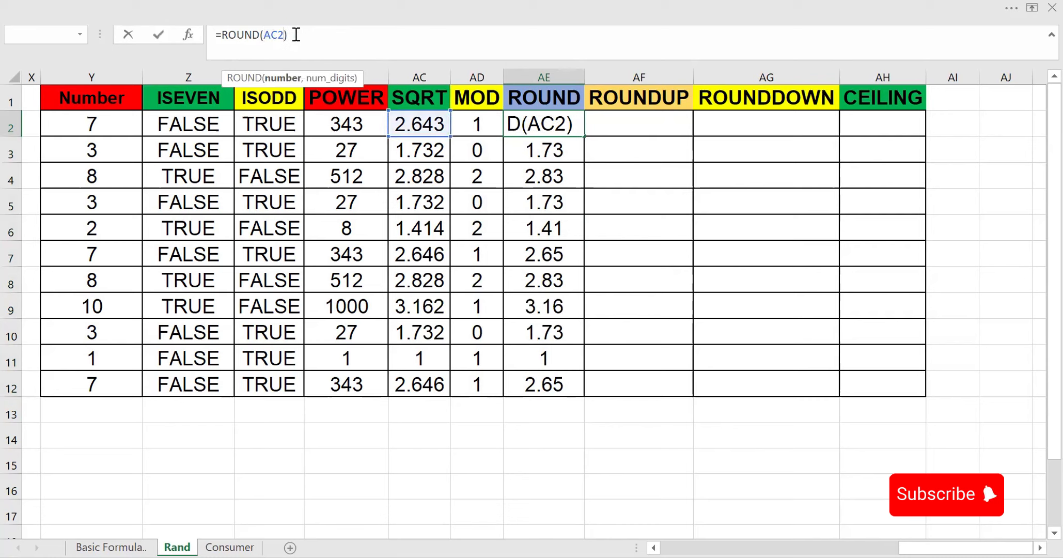
{"action": "type", "text": ",1"}
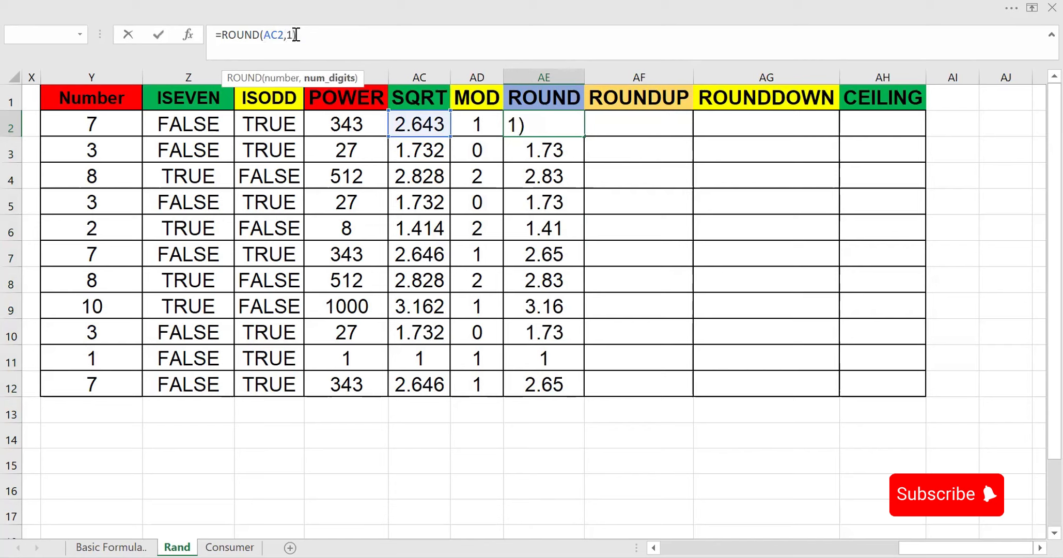
{"action": "key", "text": "Return"}
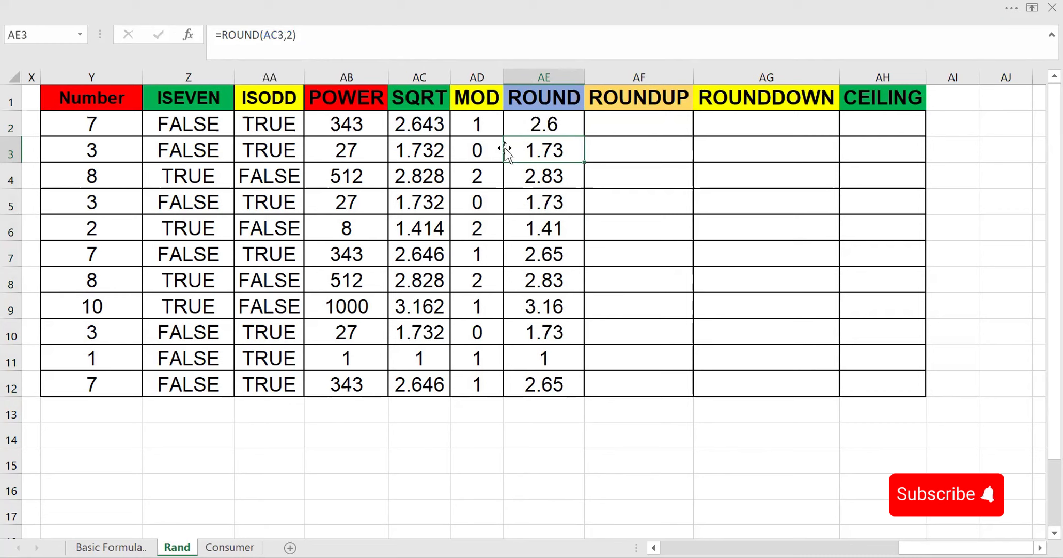
{"action": "left_click", "coordinate": [570, 129]}
{"action": "double_click", "coordinate": [583, 135]}
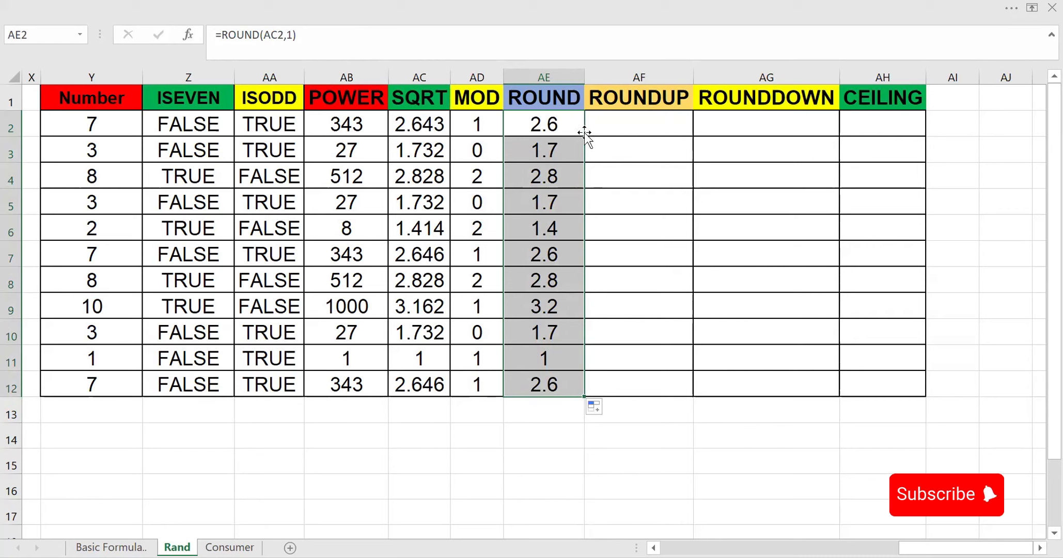
Step: Change the digits argument in AE2's ROUND formula to 0 and copy the formula down through AE12
{"action": "left_click", "coordinate": [551, 124]}
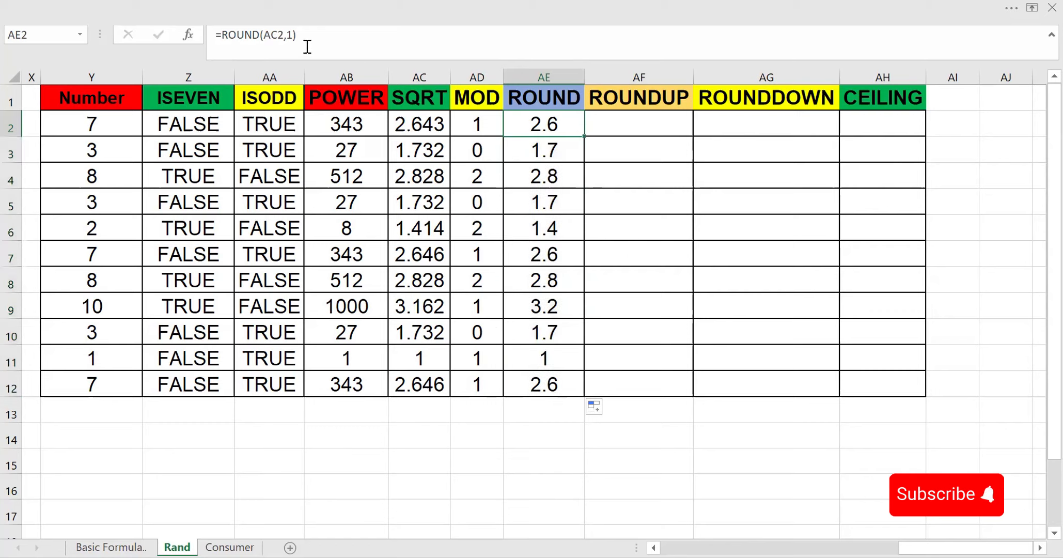
{"action": "left_click", "coordinate": [293, 34]}
{"action": "key", "text": "BackSpace"}
{"action": "type", "text": "0"}
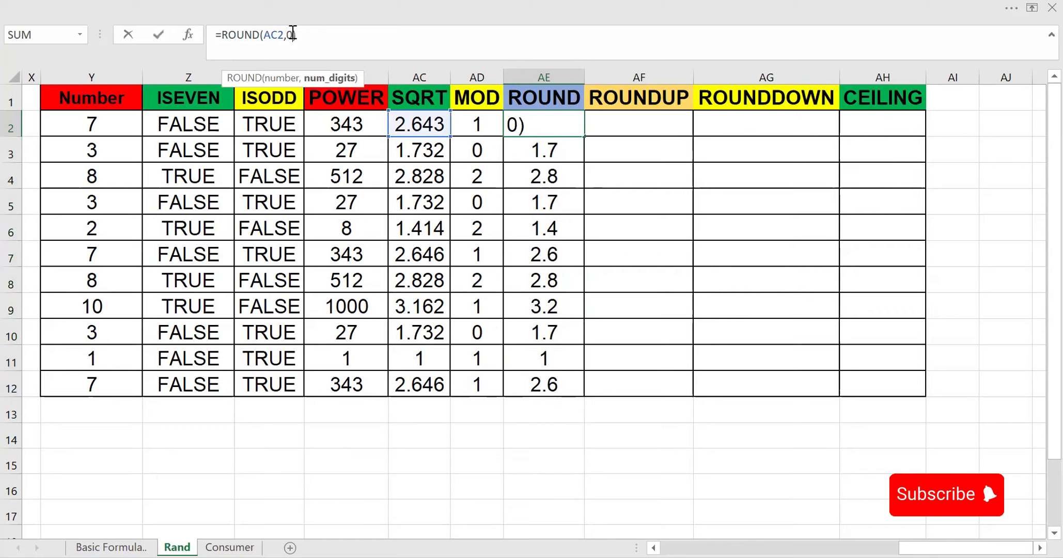
{"action": "key", "text": "Return"}
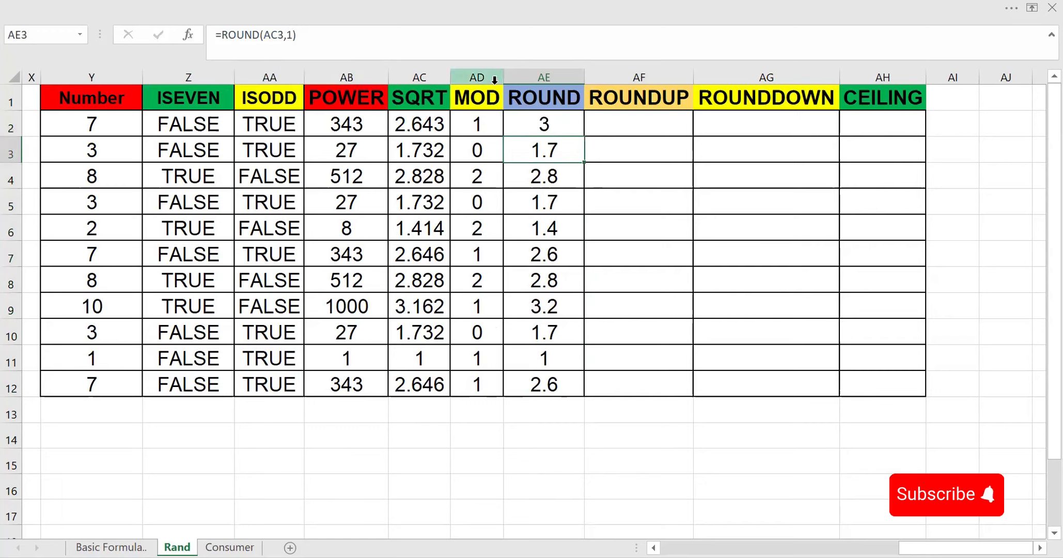
{"action": "left_click", "coordinate": [543, 124]}
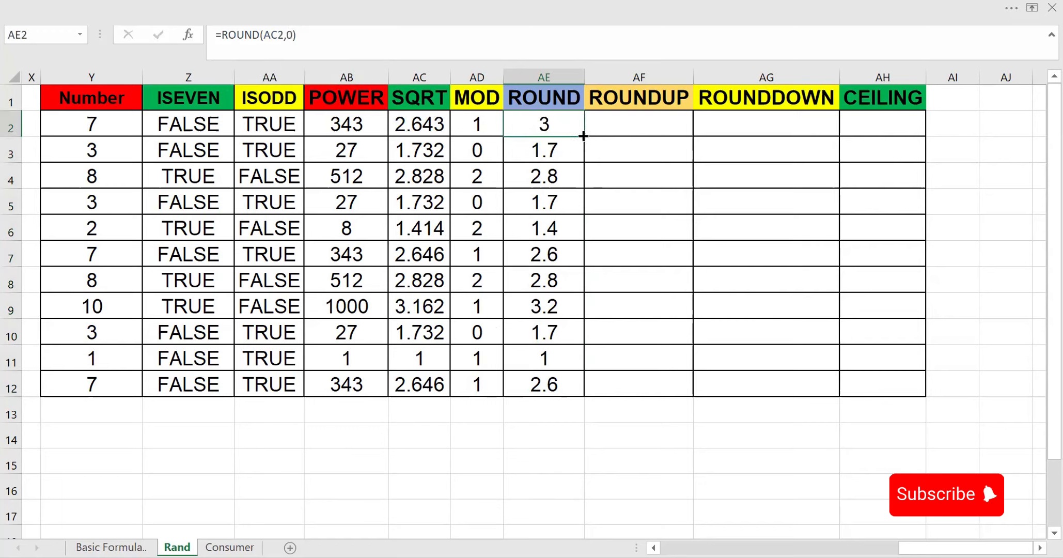
{"action": "double_click", "coordinate": [583, 135]}
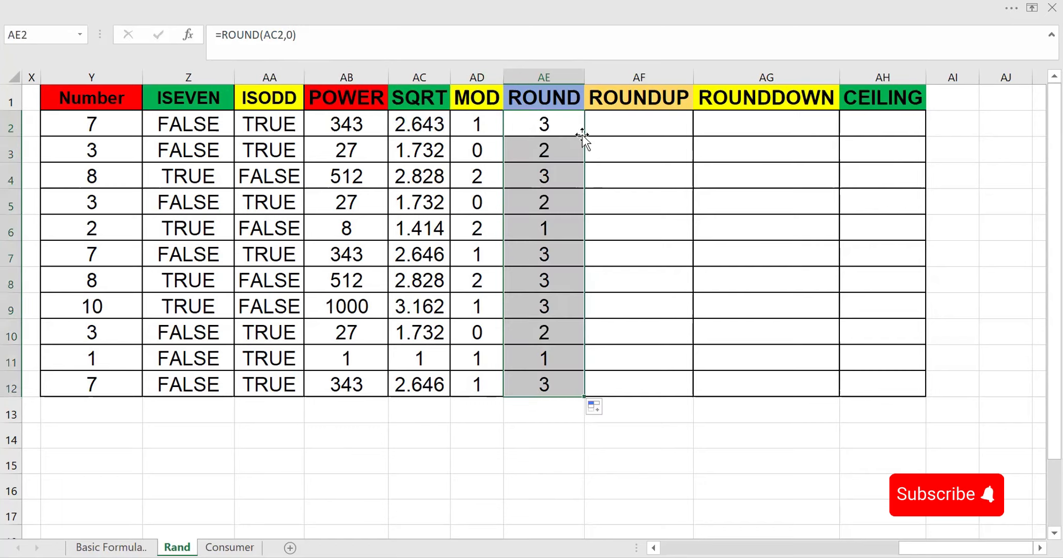
Step: Enter =ROUNDUP(AC2,0) in cell AF2 and copy the formula down through AF12
{"action": "left_click", "coordinate": [637, 125]}
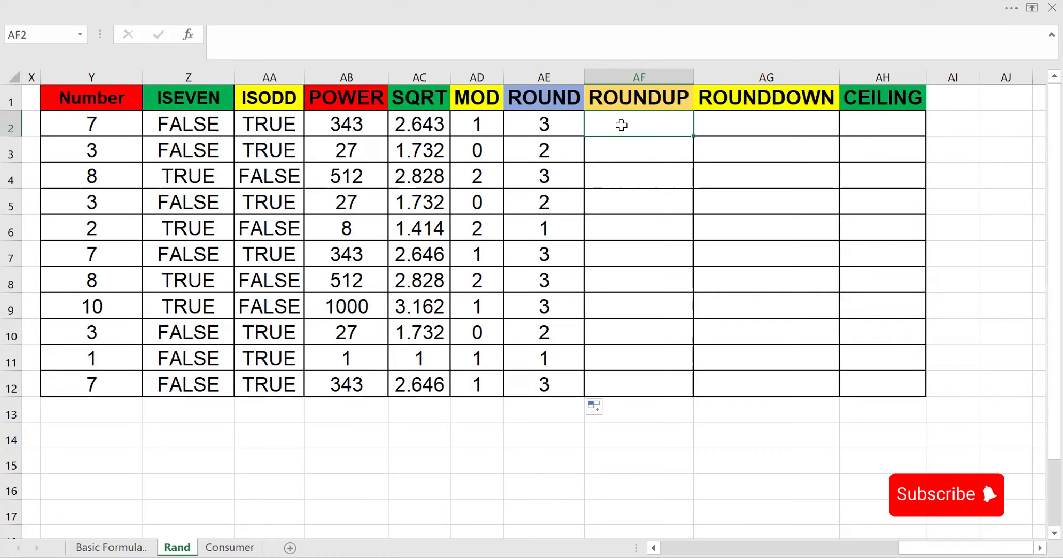
{"action": "type", "text": "="}
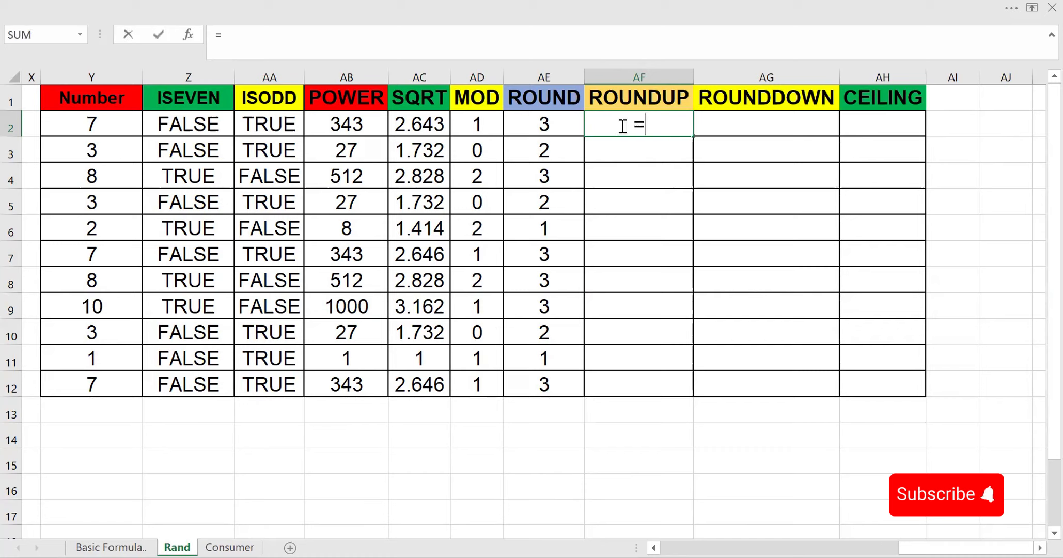
{"action": "type", "text": "rou"}
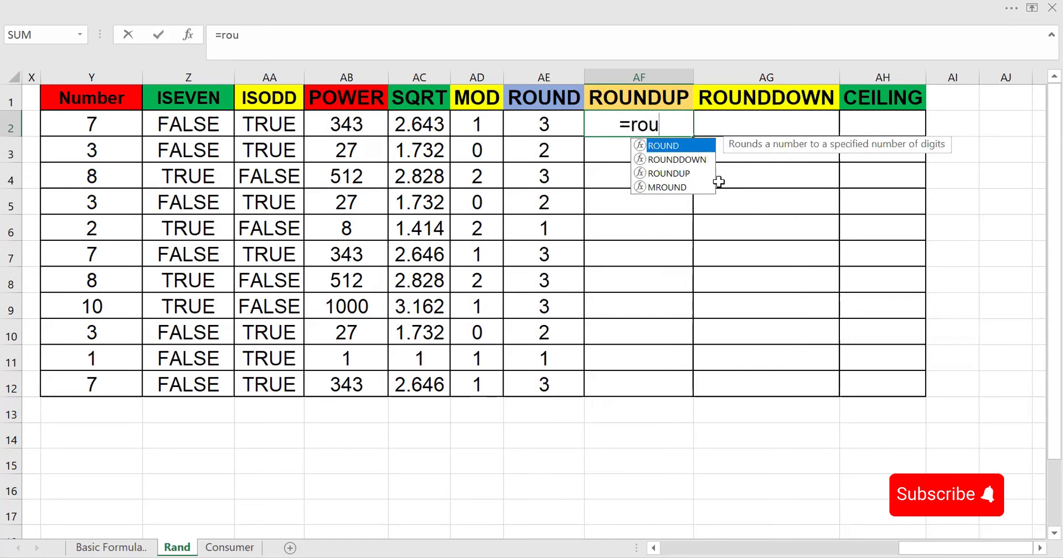
{"action": "key", "text": "Down"}
{"action": "key", "text": "Down"}
{"action": "key", "text": "Tab"}
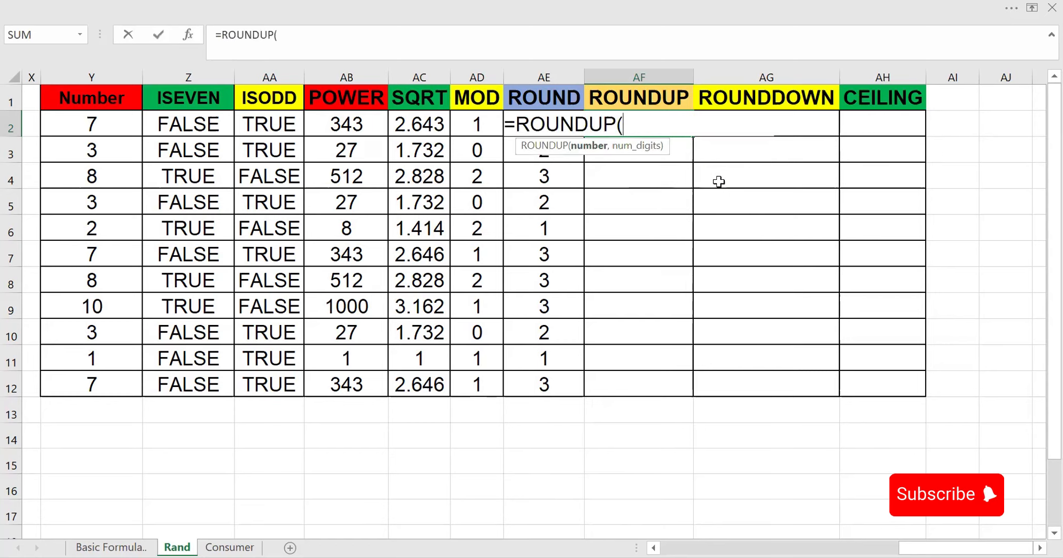
{"action": "left_click", "coordinate": [432, 124]}
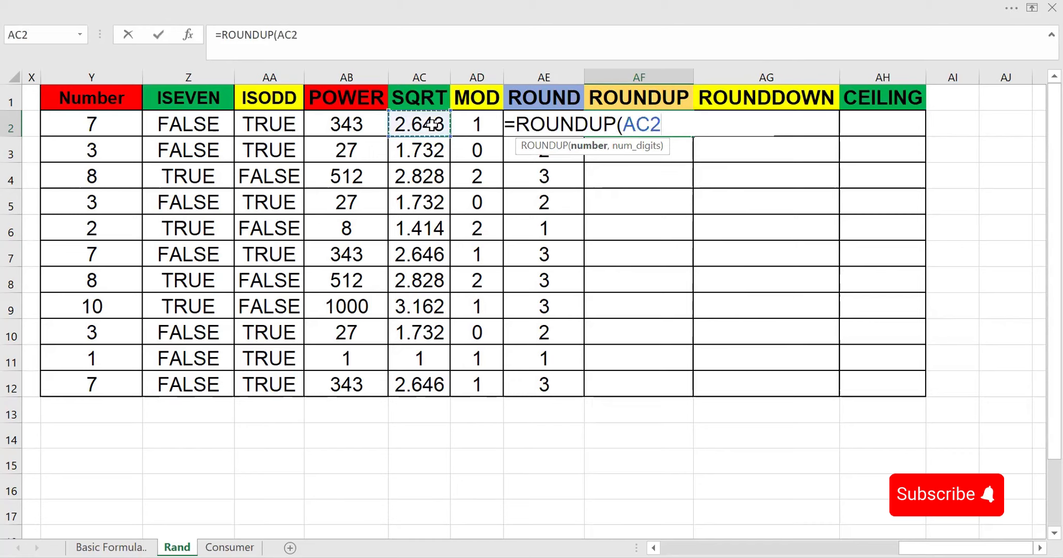
{"action": "type", "text": ",0"}
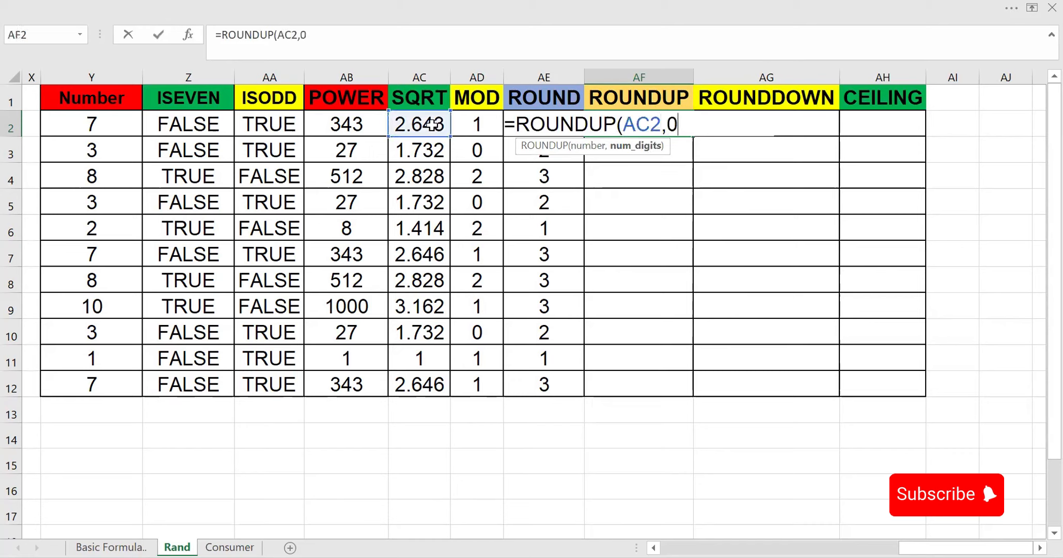
{"action": "type", "text": ")"}
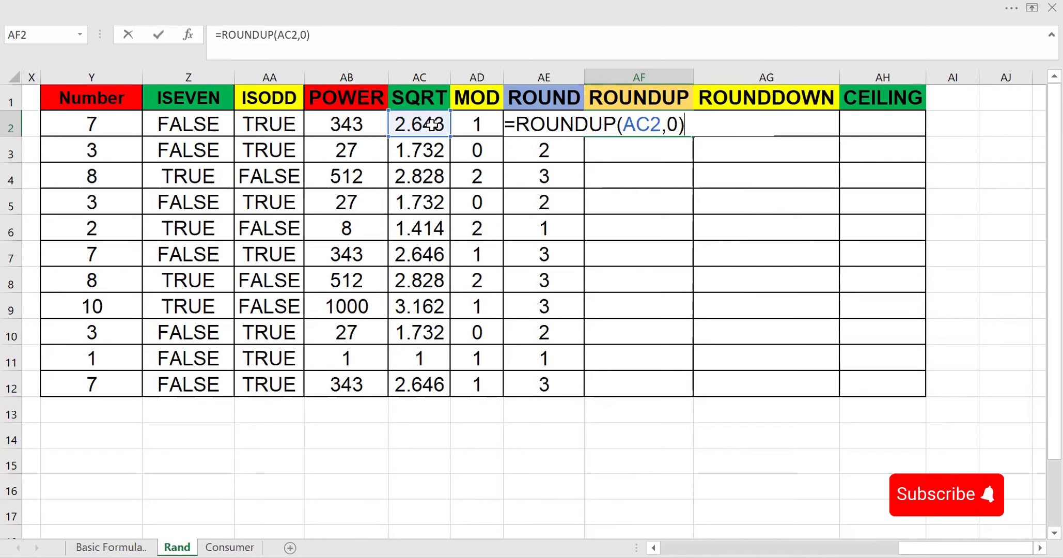
{"action": "key", "text": "Return"}
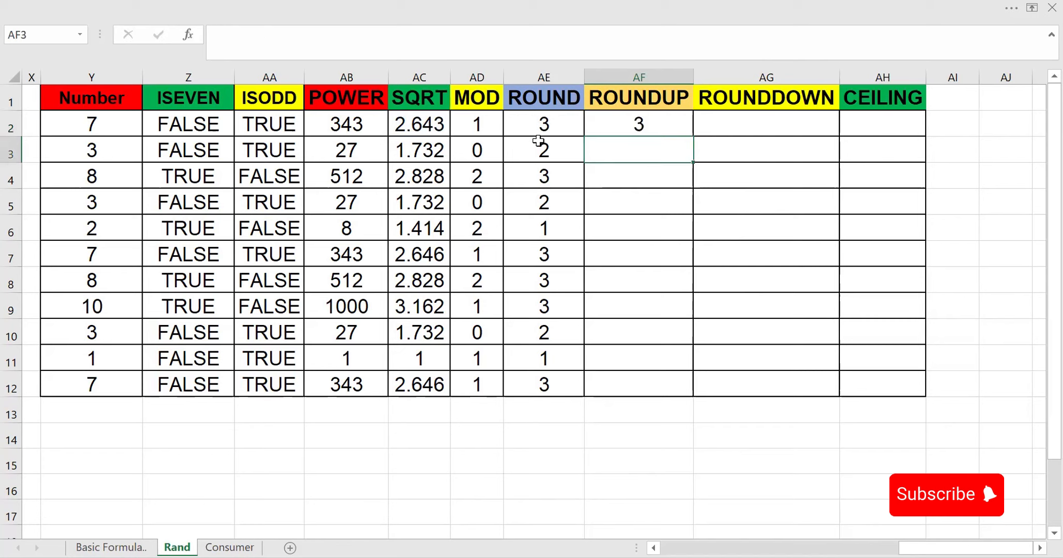
{"action": "left_click", "coordinate": [640, 126]}
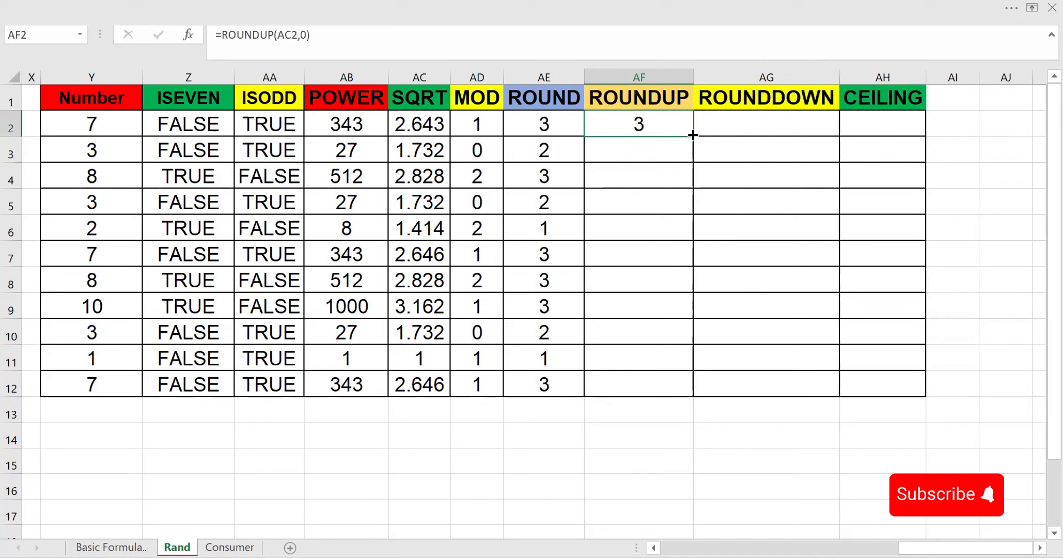
{"action": "double_click", "coordinate": [693, 136]}
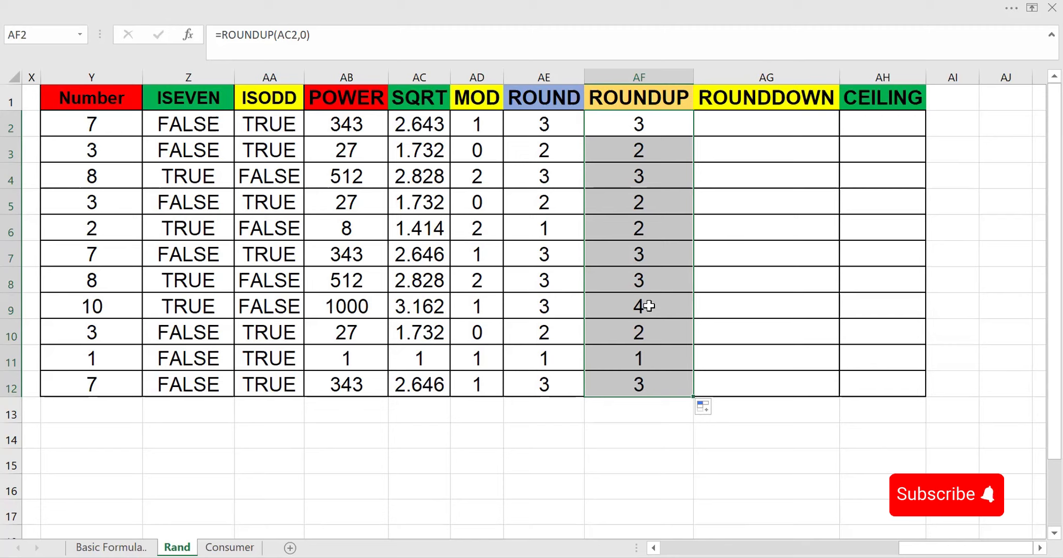
Step: Enter =ROUNDDOWN(AC2,0) in cell AG2 to round the square root down to a whole number
{"action": "left_click", "coordinate": [762, 114]}
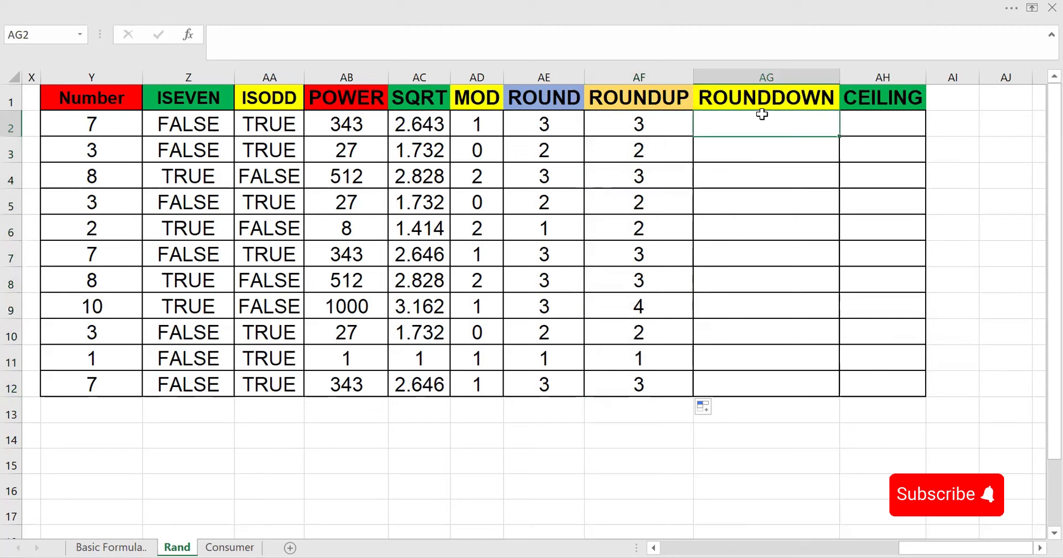
{"action": "type", "text": "="}
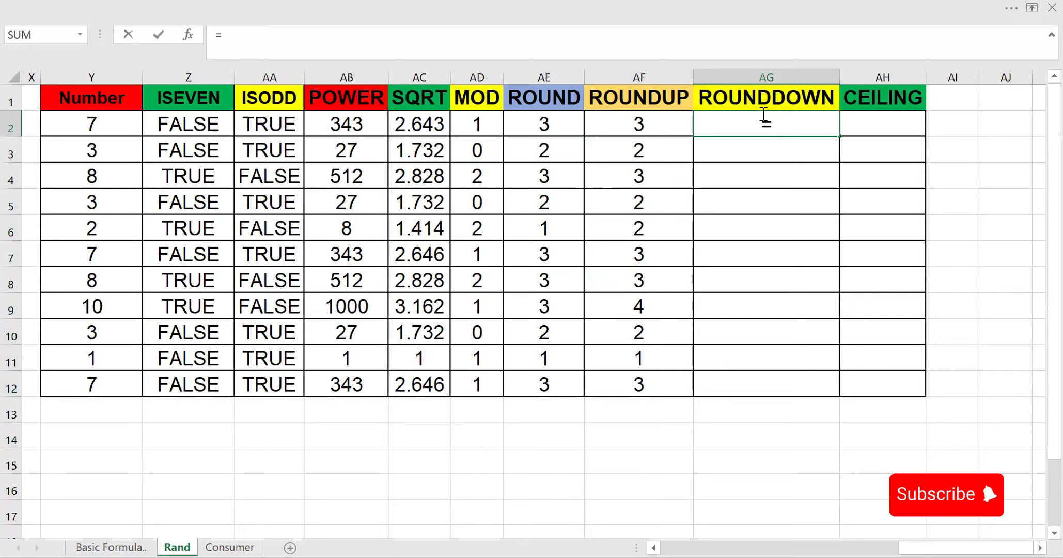
{"action": "type", "text": "ro"}
{"action": "type", "text": "u"}
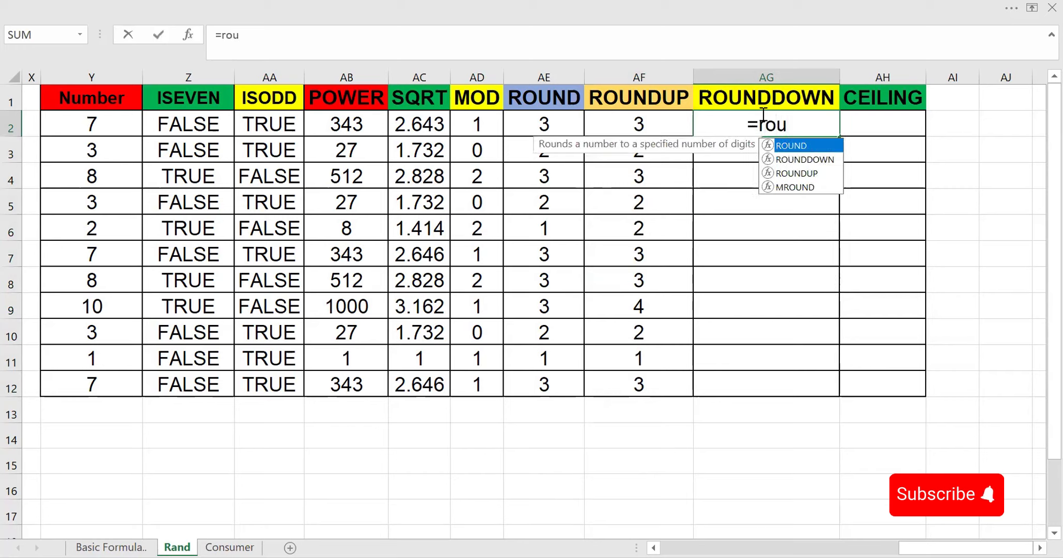
{"action": "key", "text": "Down"}
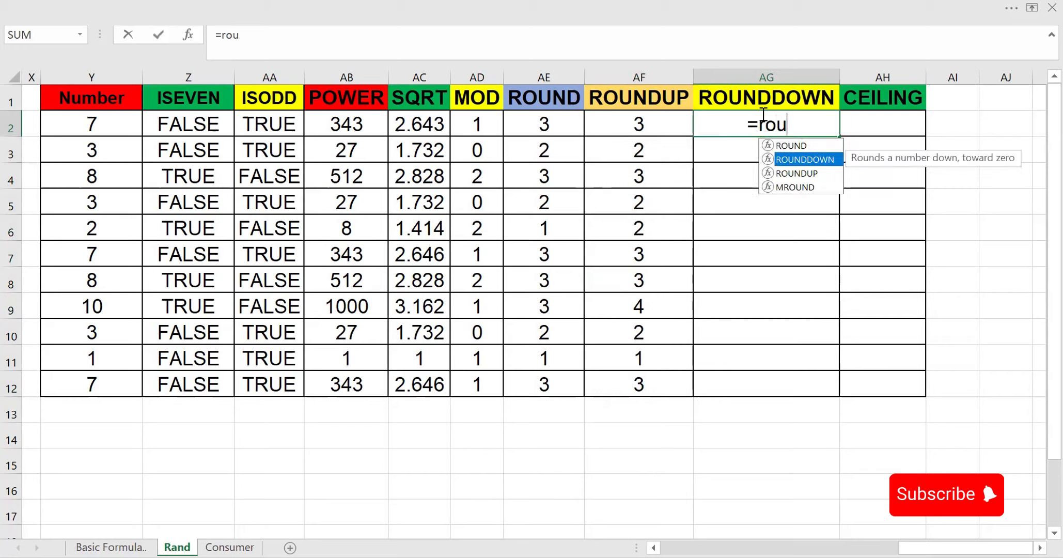
{"action": "key", "text": "Tab"}
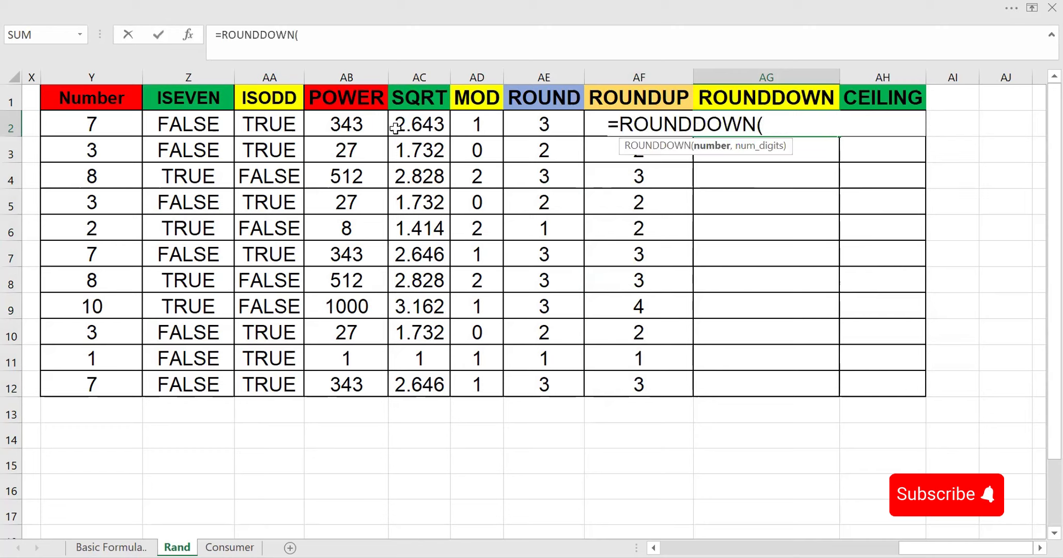
{"action": "left_click", "coordinate": [416, 122]}
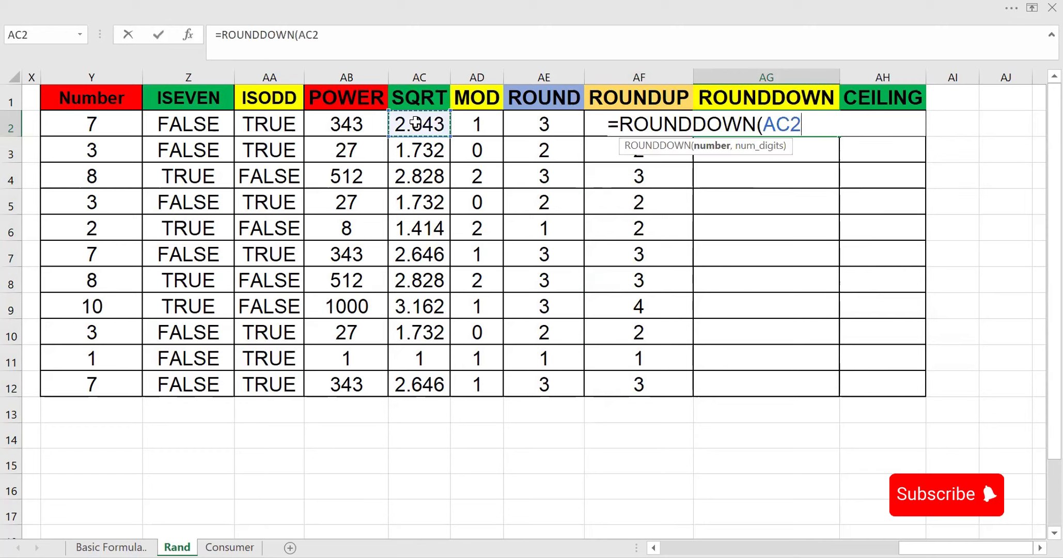
{"action": "type", "text": ")"}
{"action": "key", "text": "Return"}
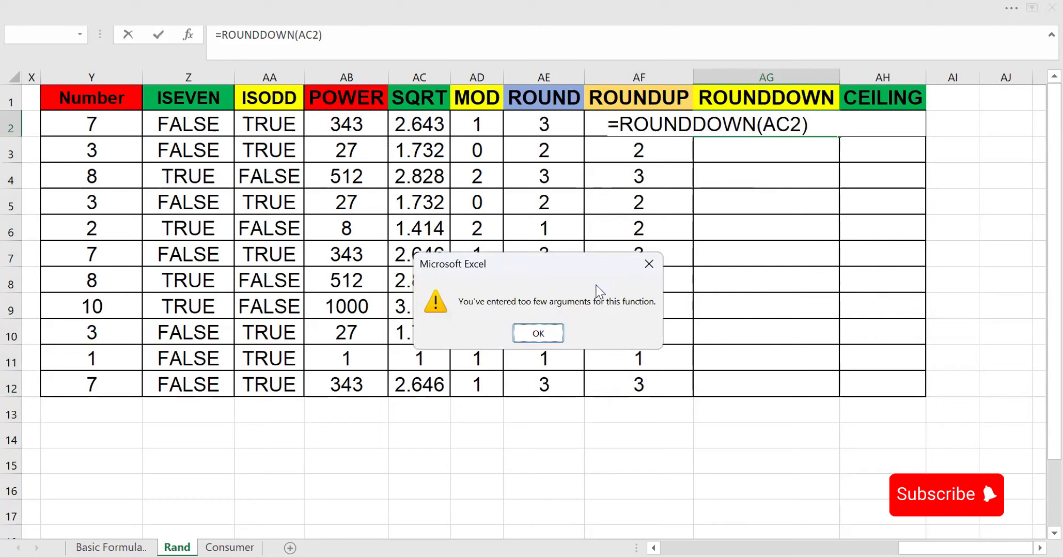
{"action": "left_click", "coordinate": [539, 332]}
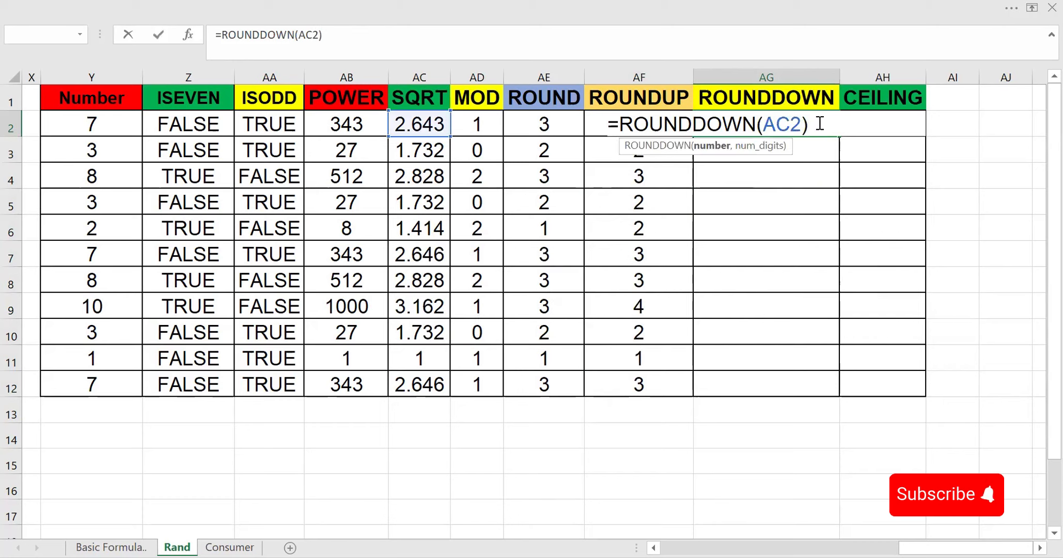
{"action": "key", "text": "BackSpace"}
{"action": "type", "text": ",0"}
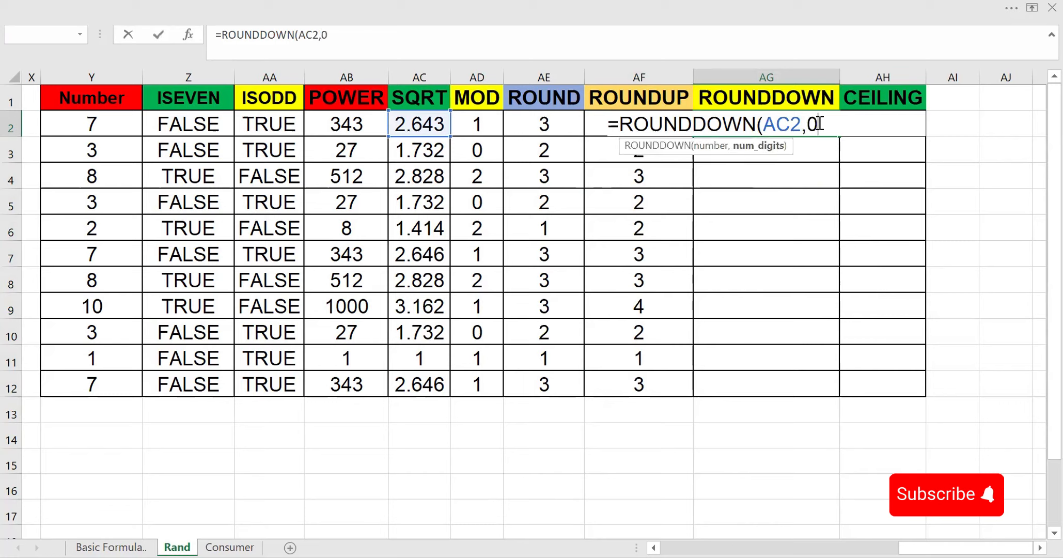
{"action": "type", "text": ")"}
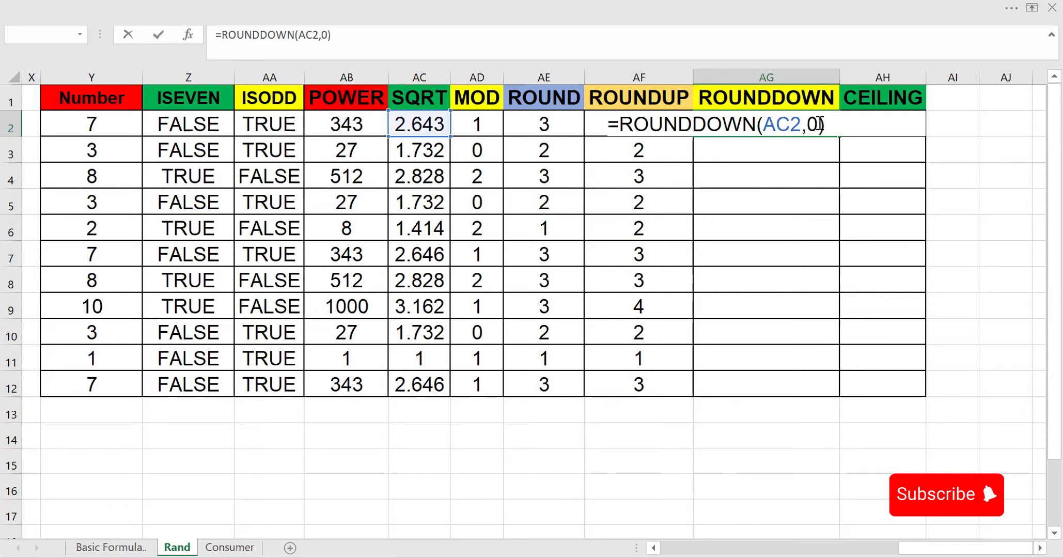
{"action": "key", "text": "Return"}
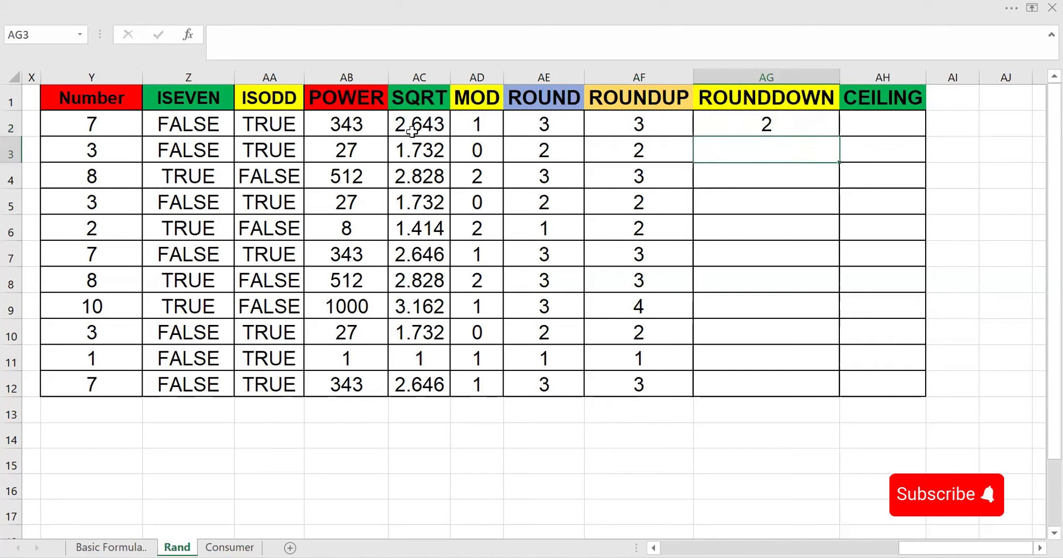
Step: Copy the ROUNDDOWN formula from AG2 down through AG12
{"action": "left_click", "coordinate": [792, 120]}
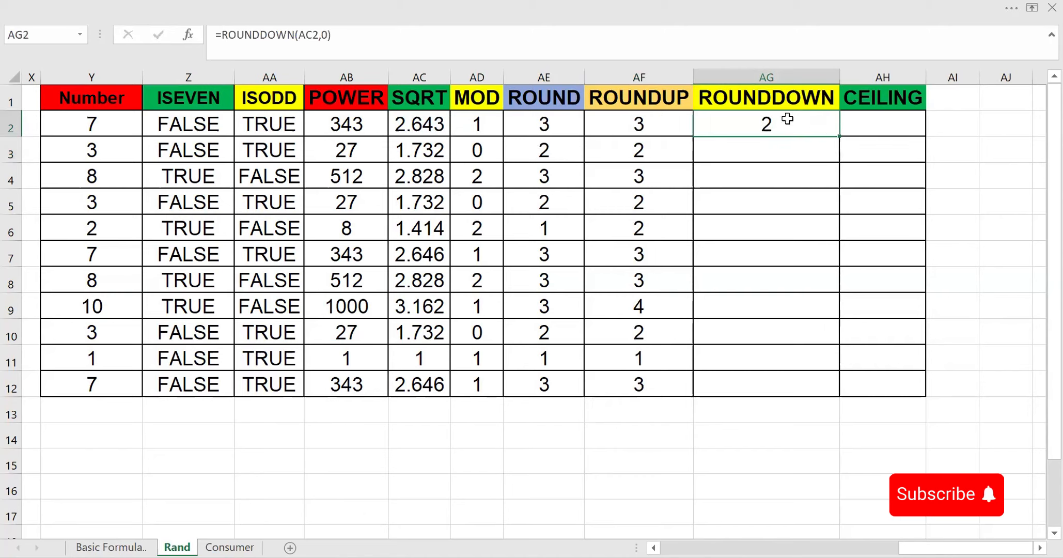
{"action": "double_click", "coordinate": [839, 136]}
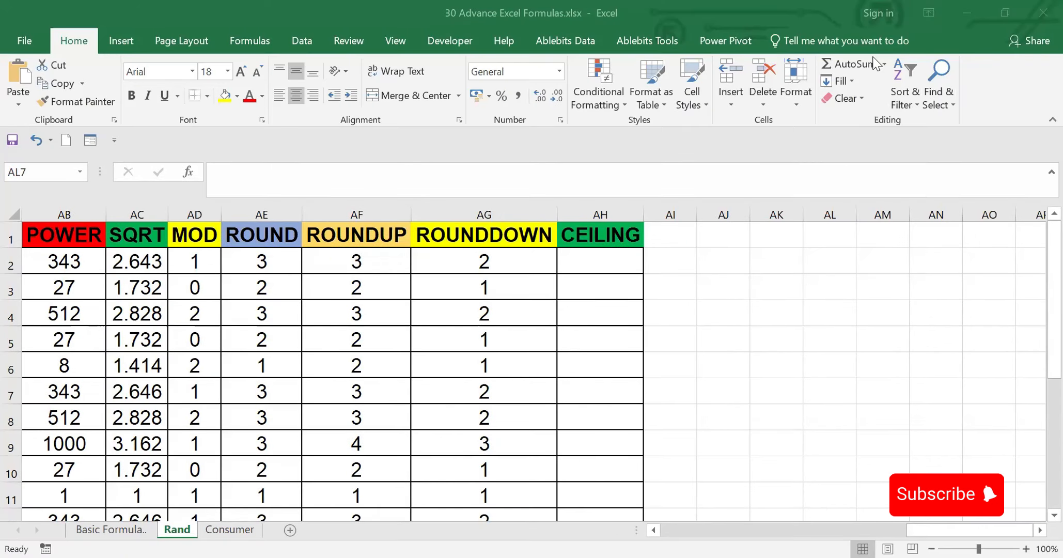
Step: Enter =CEILING(AC2,1) in cell AH2 and copy the formula down through AH12
{"action": "left_click", "coordinate": [588, 259]}
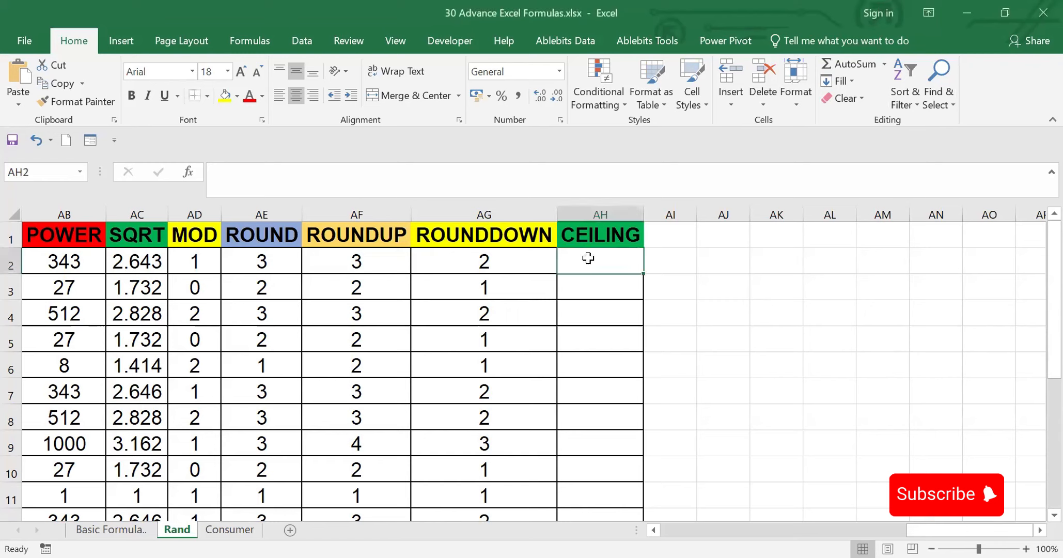
{"action": "type", "text": "="}
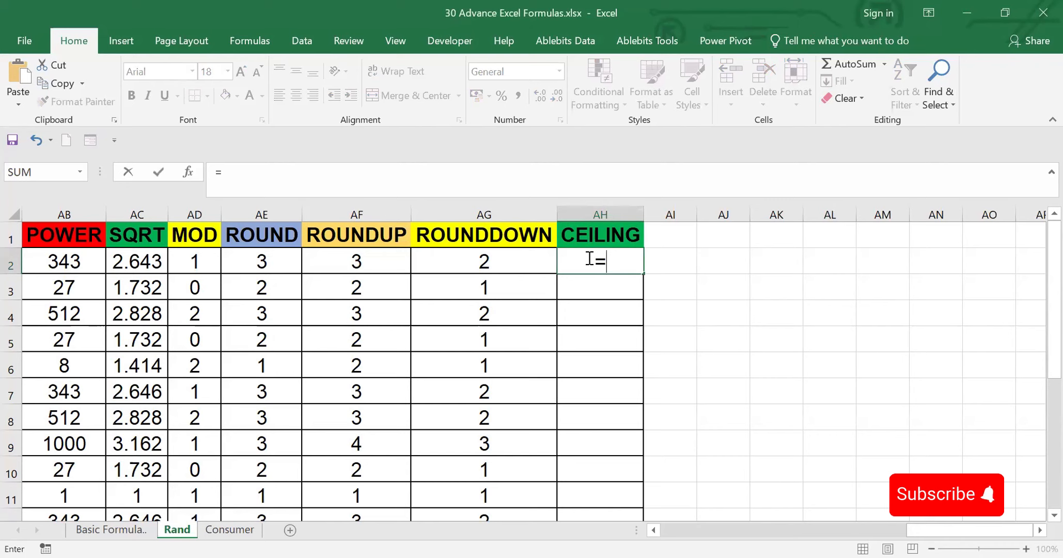
{"action": "type", "text": "cei"}
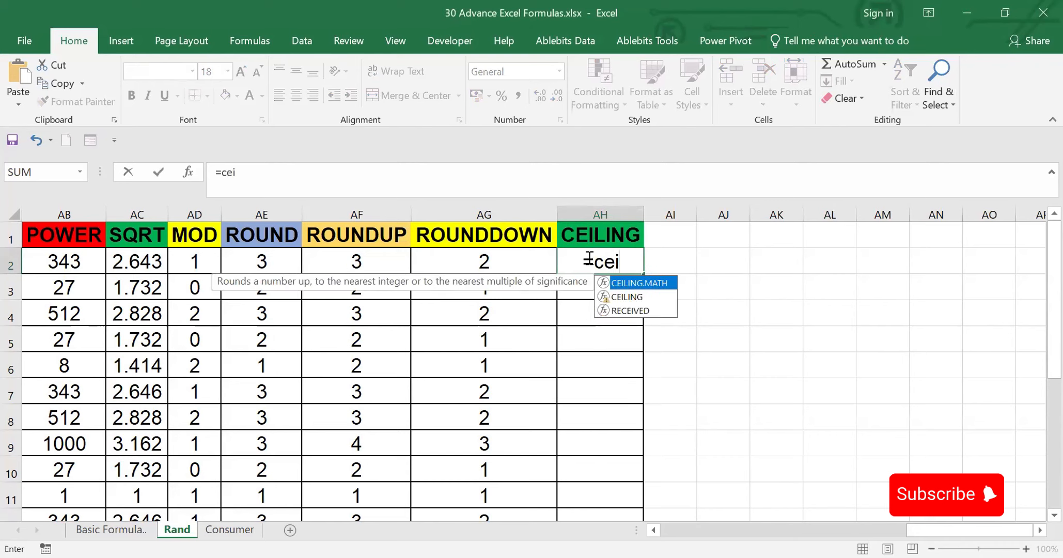
{"action": "key", "text": "Down"}
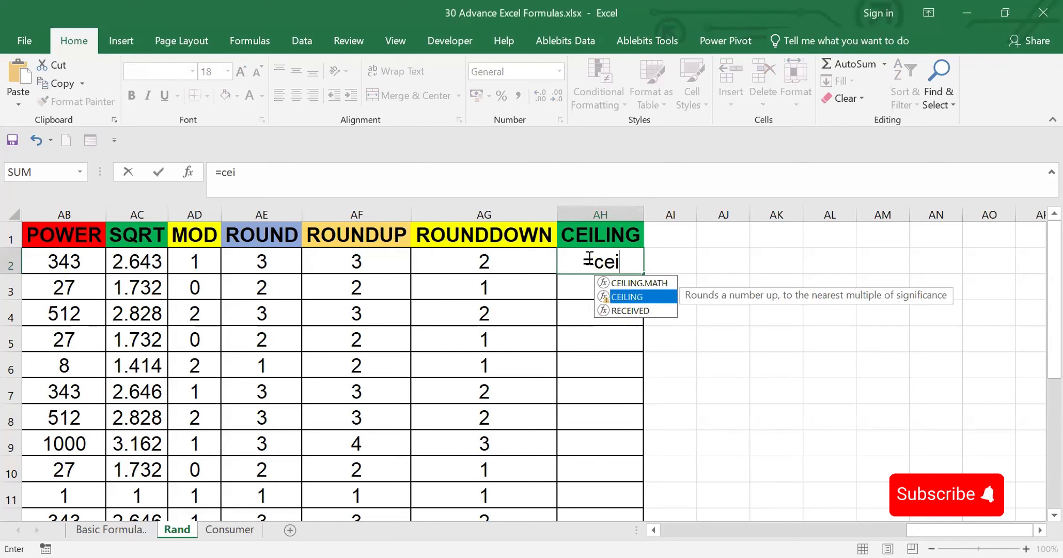
{"action": "key", "text": "Tab"}
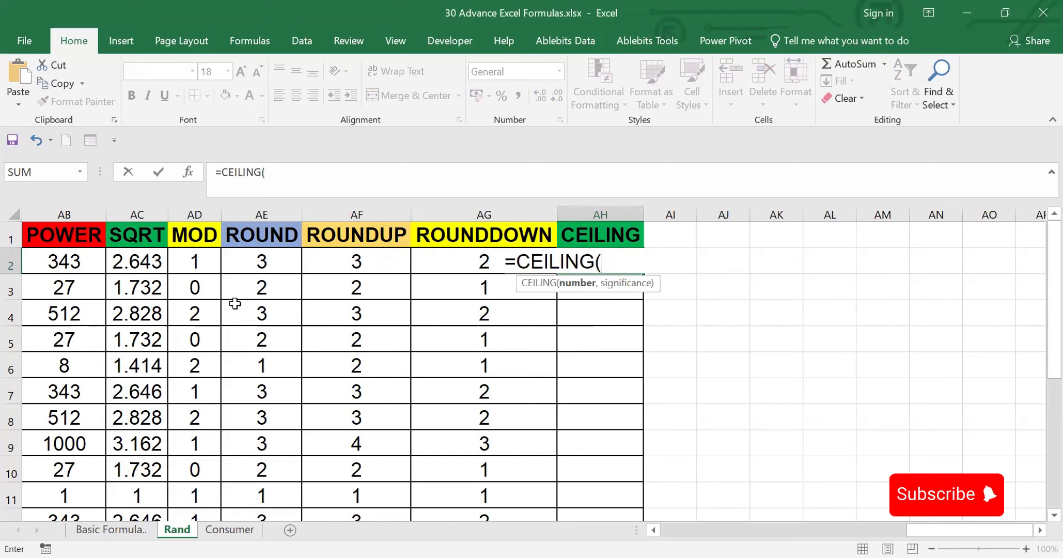
{"action": "left_click", "coordinate": [133, 262]}
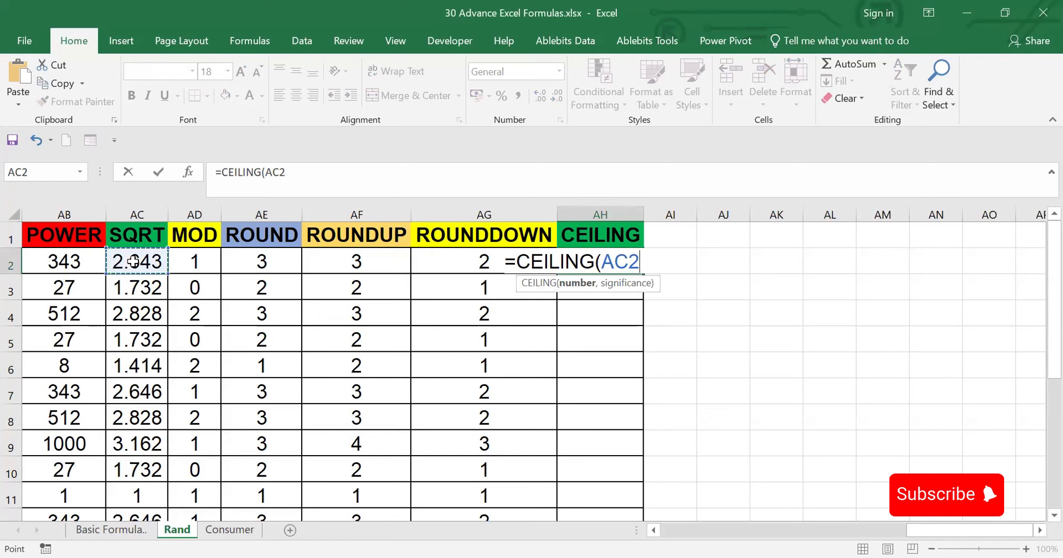
{"action": "type", "text": ",1)"}
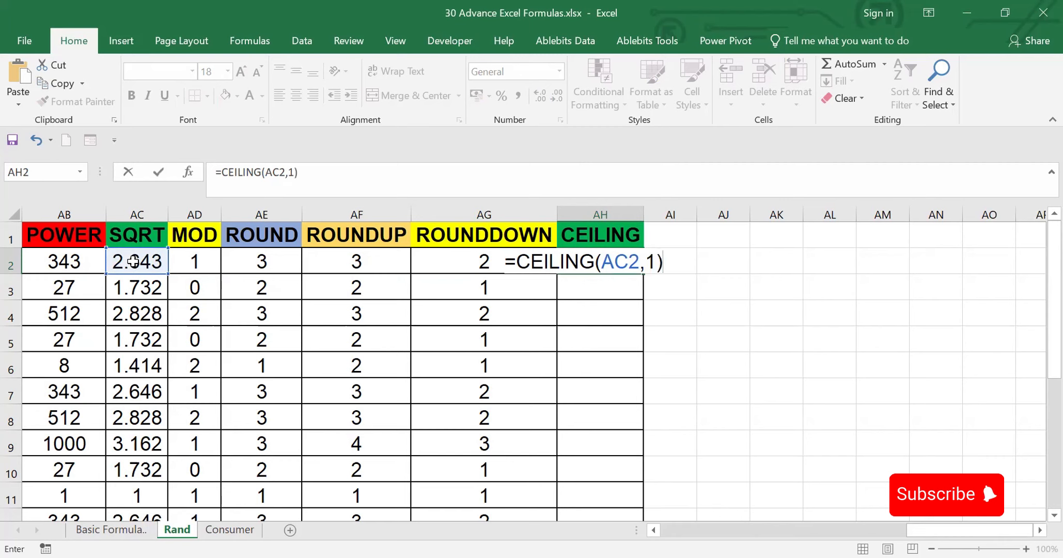
{"action": "key", "text": "Return"}
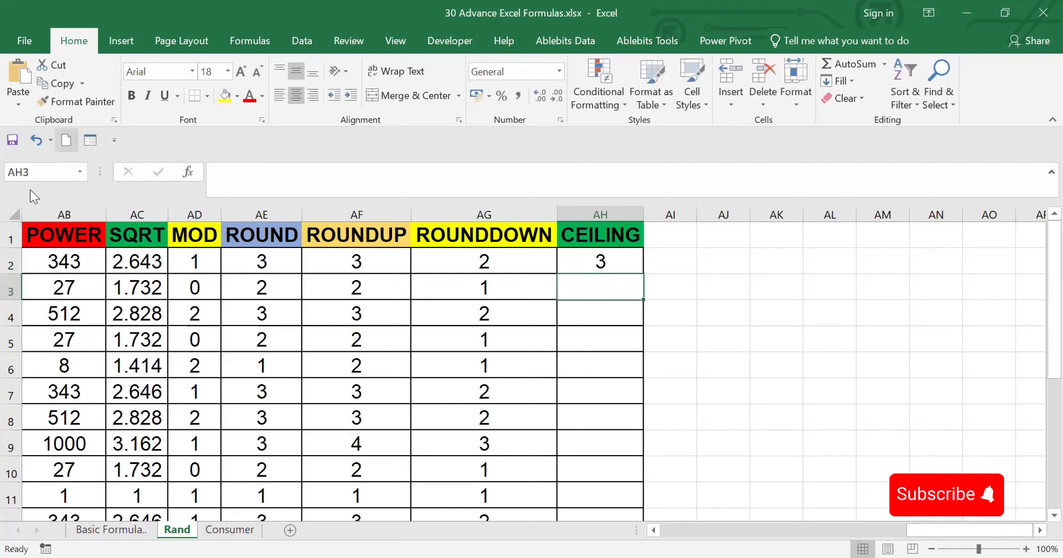
{"action": "left_click", "coordinate": [592, 263]}
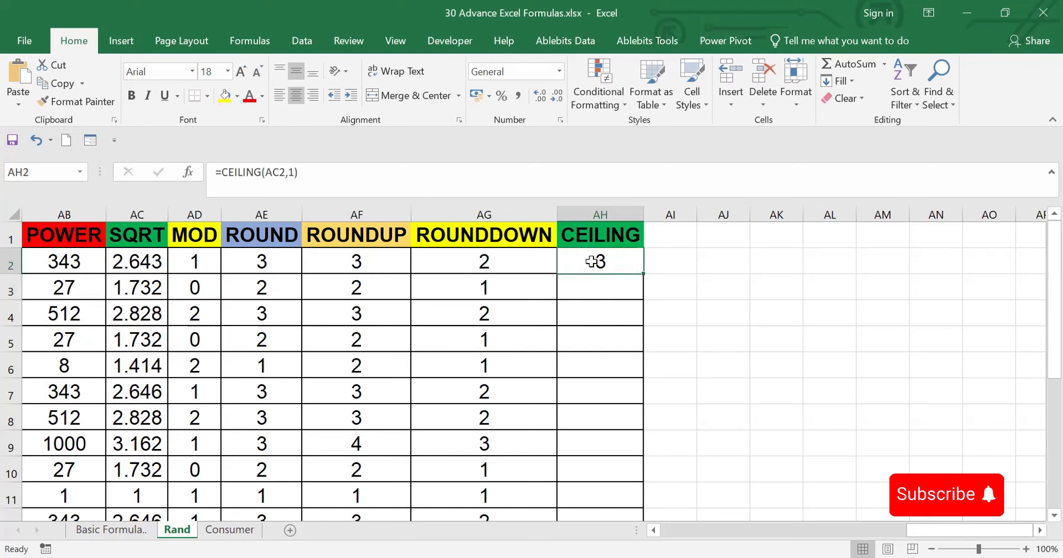
{"action": "double_click", "coordinate": [643, 272]}
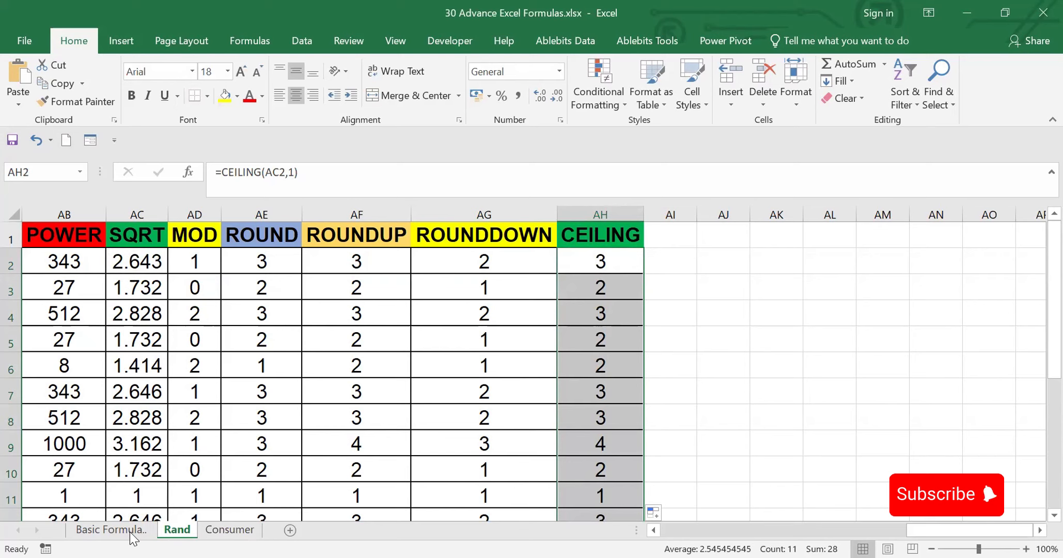
Step: On the Consumer sheet, total the TOTAL AMOUNT column with =SUM(E2:E11) in cell E12, and hide the ribbon
{"action": "left_click", "coordinate": [229, 529]}
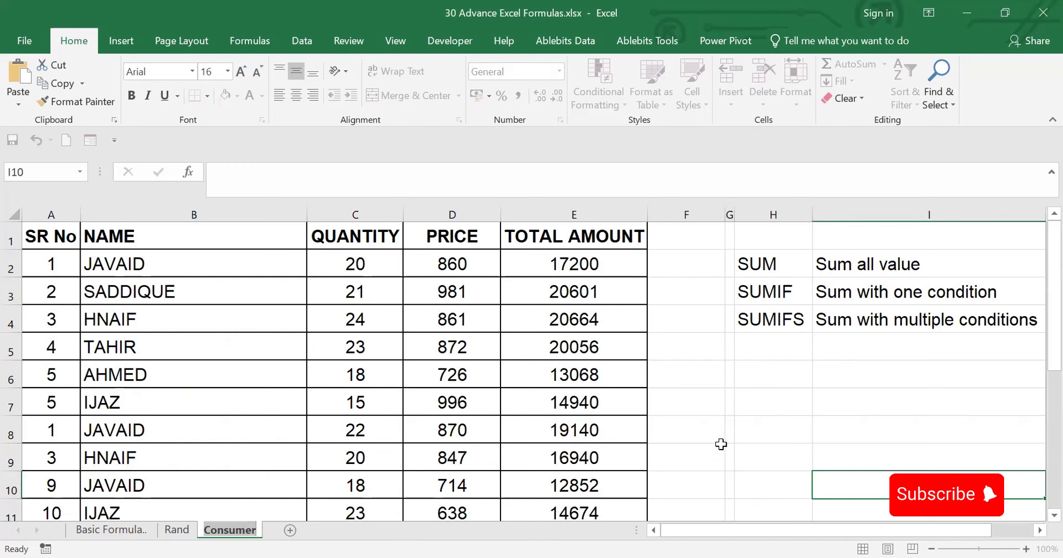
{"action": "left_click_drag", "start_coordinate": [1039, 343], "coordinate": [1037, 344]}
{"action": "left_click_drag", "start_coordinate": [1039, 356], "coordinate": [1038, 415]}
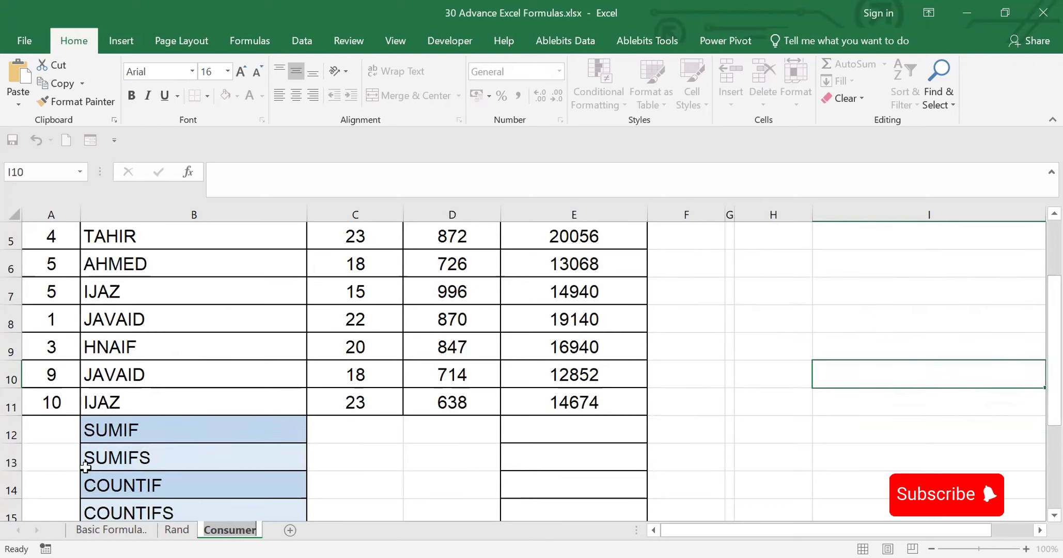
{"action": "left_click", "coordinate": [576, 428]}
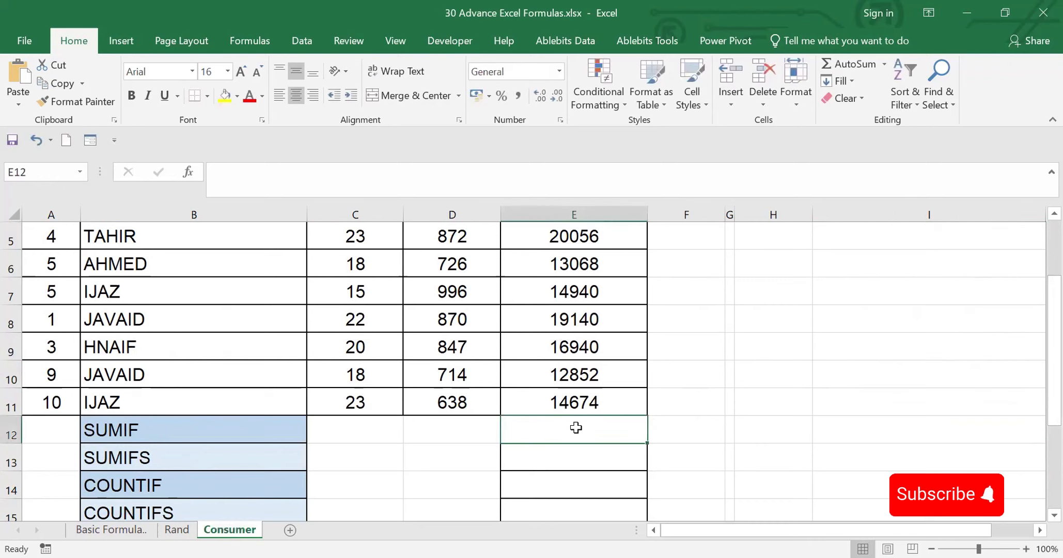
{"action": "type", "text": "="}
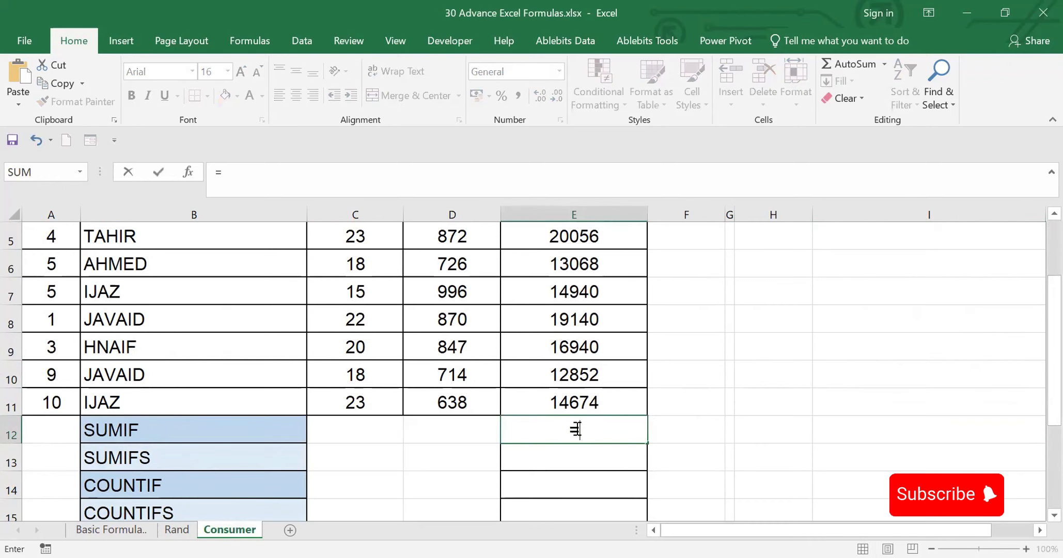
{"action": "type", "text": "su"}
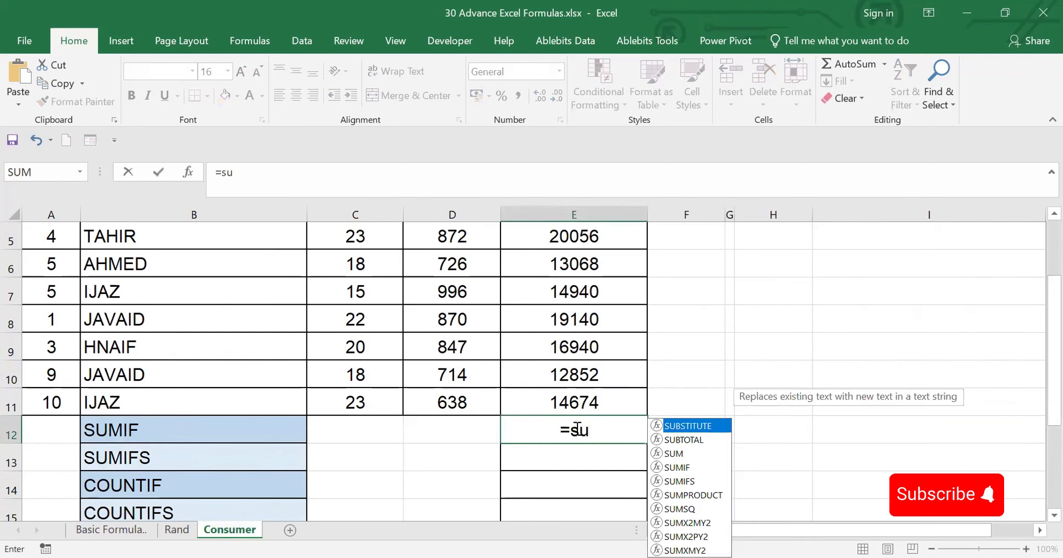
{"action": "key", "text": "Down"}
{"action": "key", "text": "Down"}
{"action": "key", "text": "Tab"}
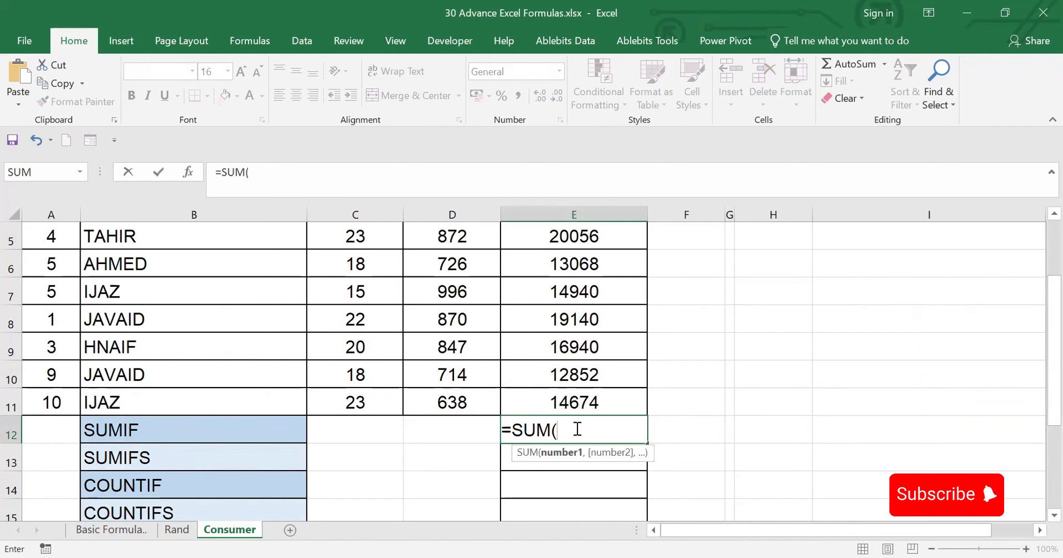
{"action": "left_click_drag", "start_coordinate": [1051, 312], "coordinate": [1039, 264]}
{"action": "left_click", "coordinate": [574, 230]}
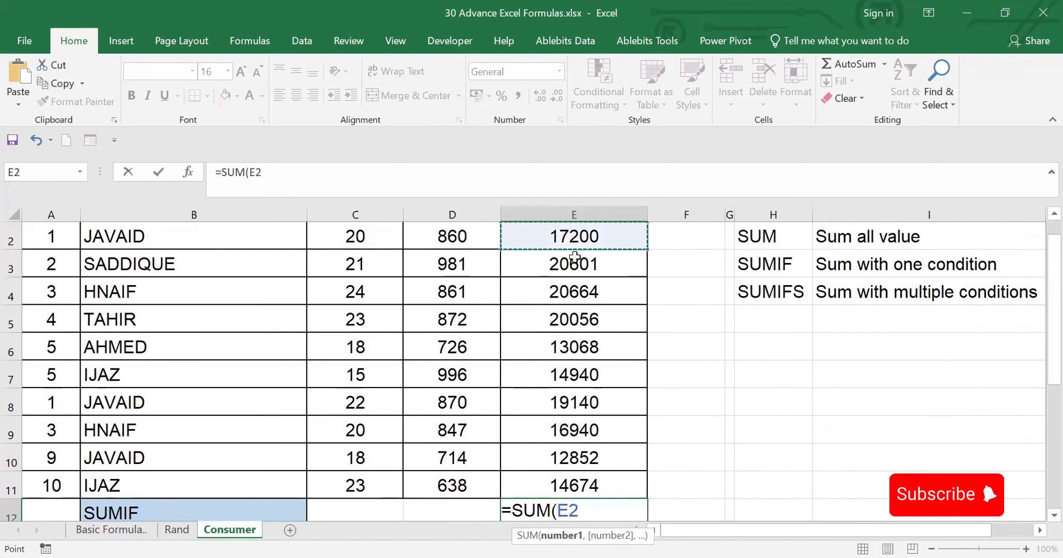
{"action": "left_click", "coordinate": [588, 472], "text": "shift"}
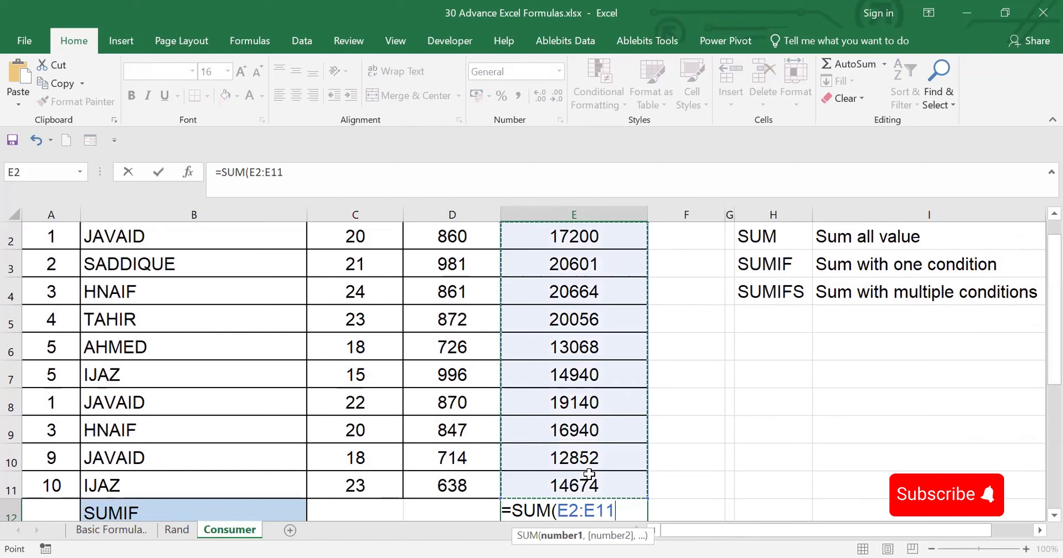
{"action": "type", "text": ")"}
{"action": "key", "text": "Return"}
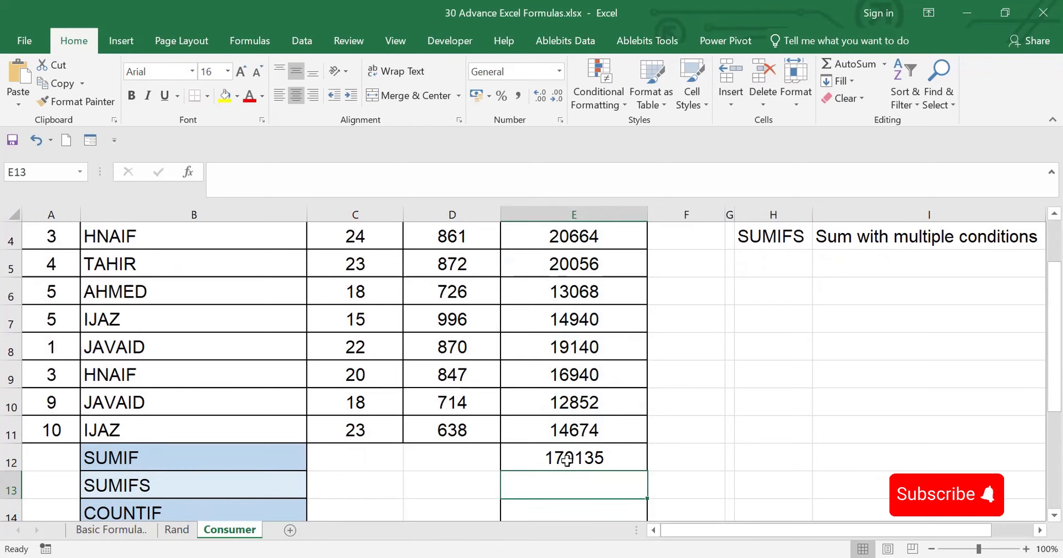
{"action": "key", "text": "ctrl+shift+F1"}
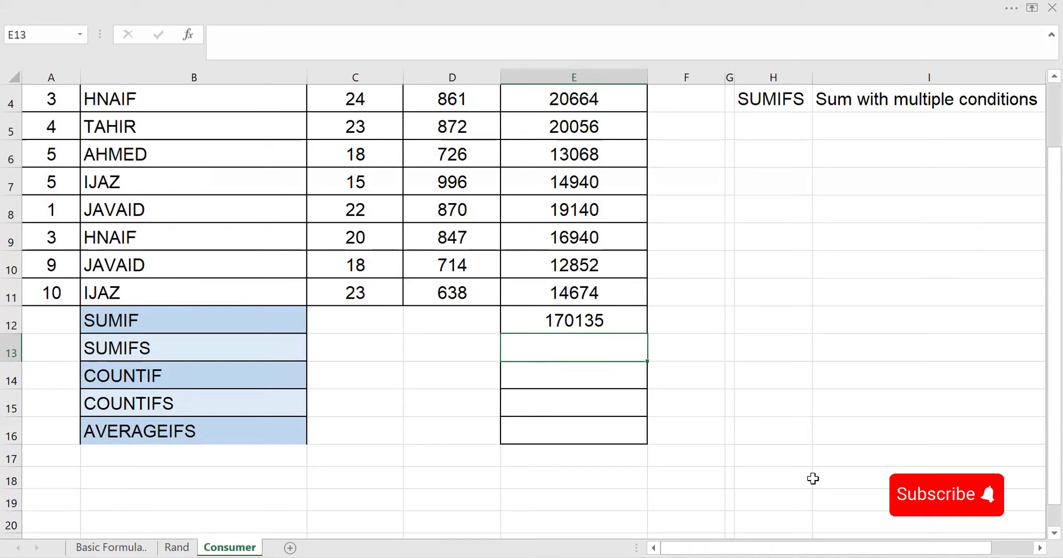
Step: Replace the formula in E12 with a SUMIF function that uses B2:E11 as its range
{"action": "scroll", "coordinate": [1039, 87], "scroll_direction": "up", "scroll_amount": 1}
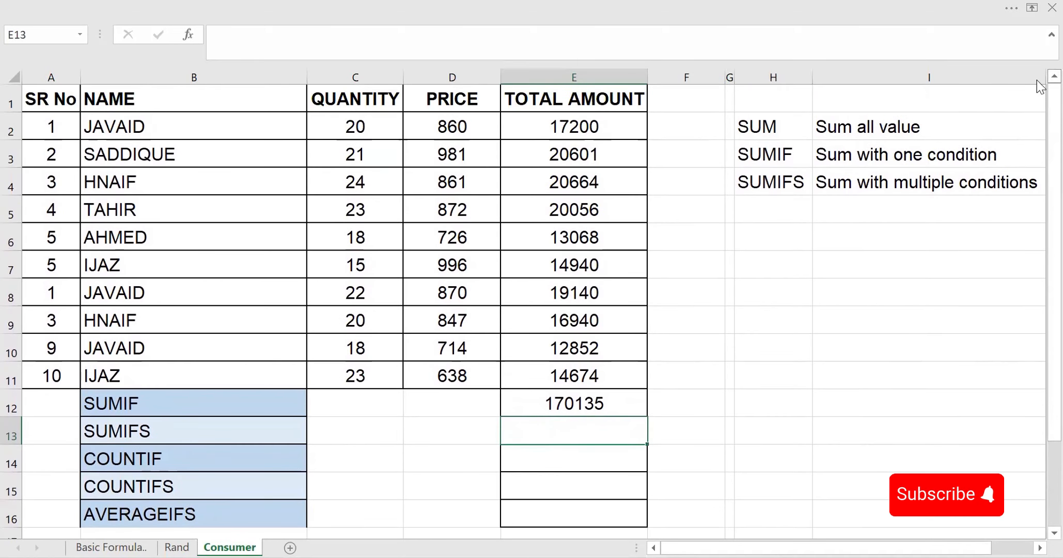
{"action": "left_click", "coordinate": [581, 407]}
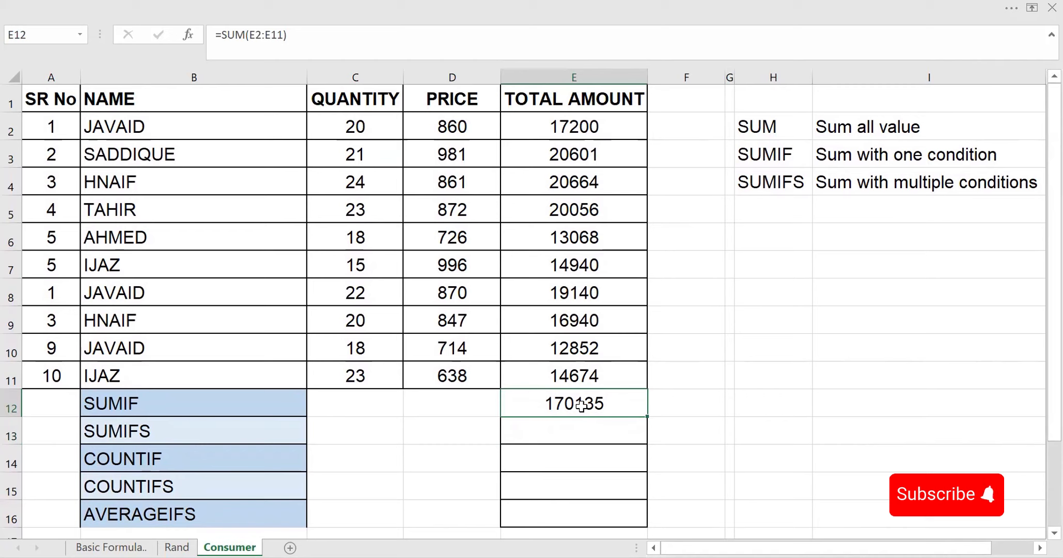
{"action": "type", "text": "=su"}
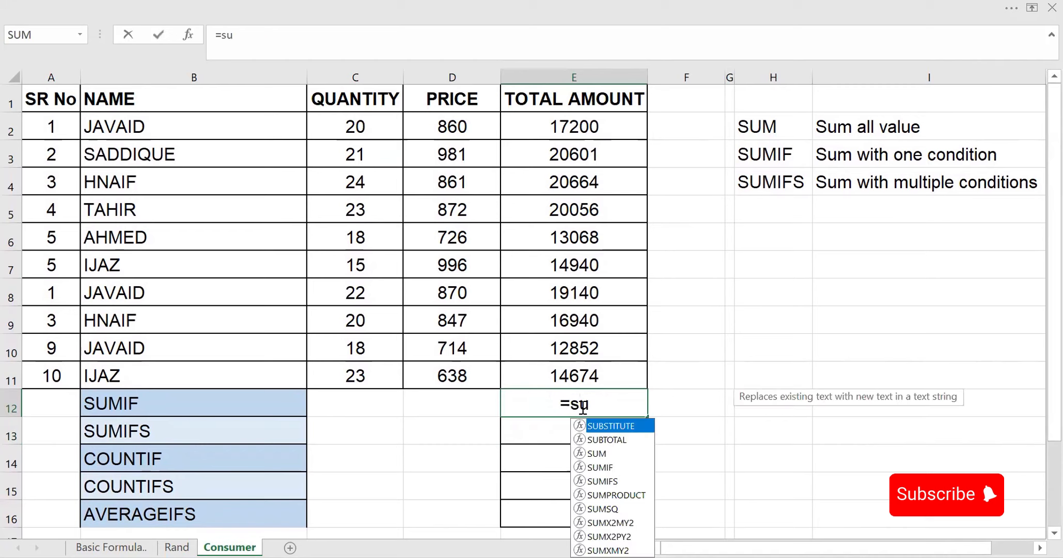
{"action": "type", "text": "mi"}
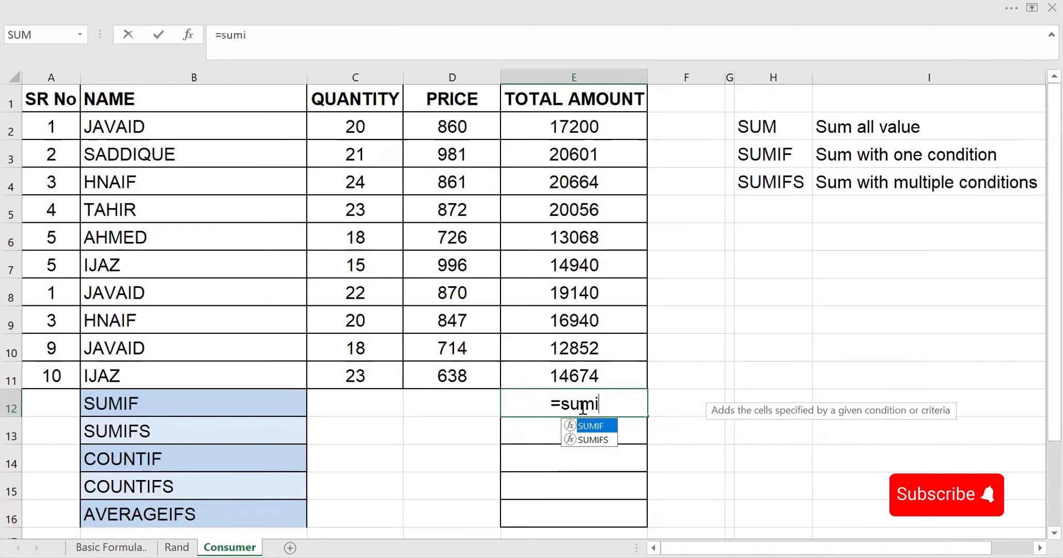
{"action": "key", "text": "Tab"}
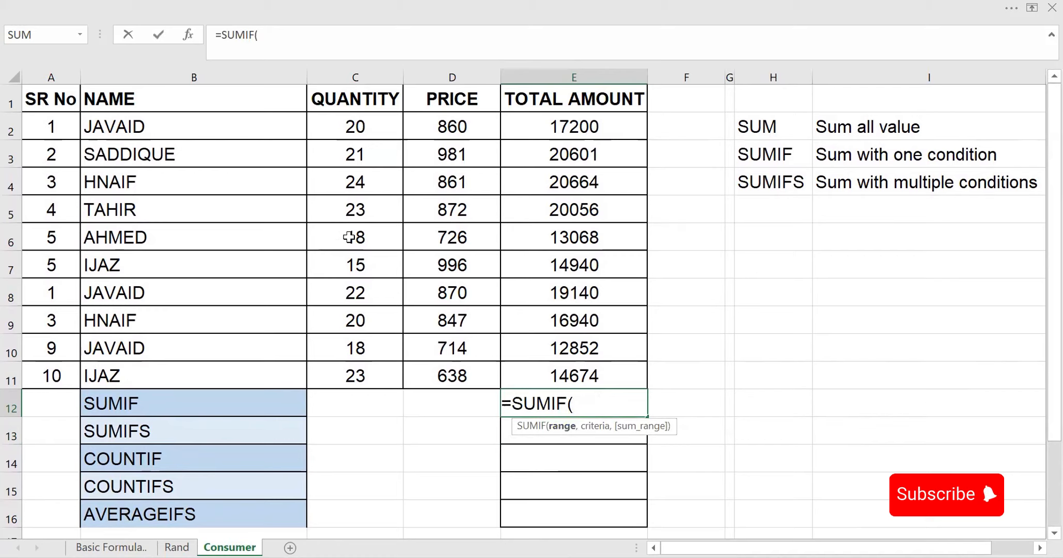
{"action": "left_click", "coordinate": [189, 117]}
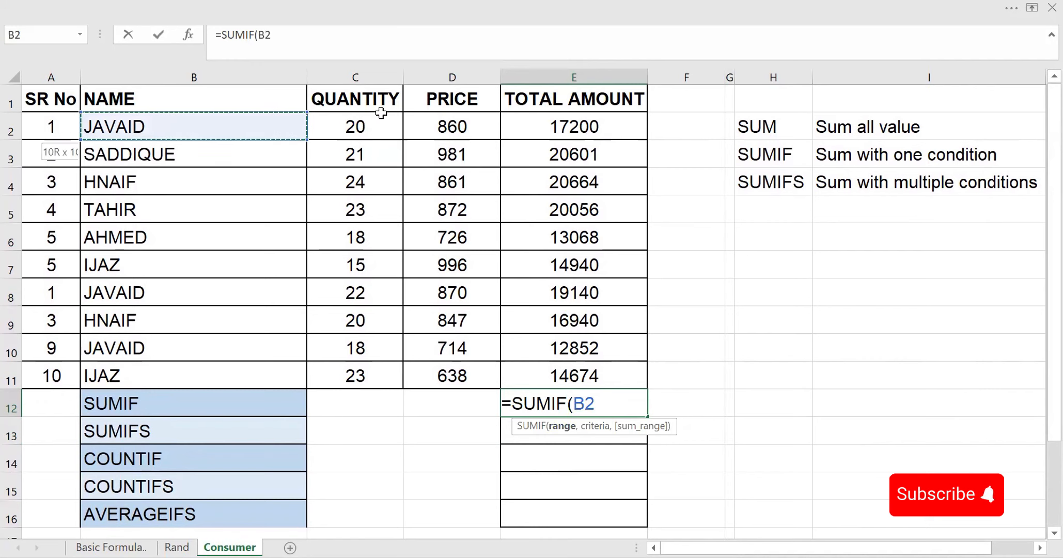
{"action": "left_click_drag", "start_coordinate": [581, 208], "coordinate": [608, 368]}
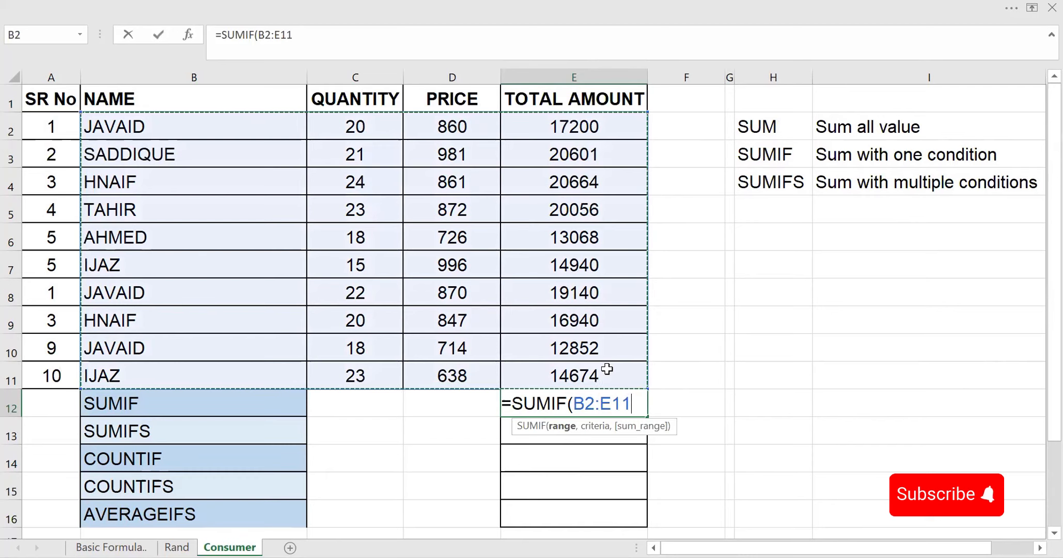
{"action": "type", "text": ","}
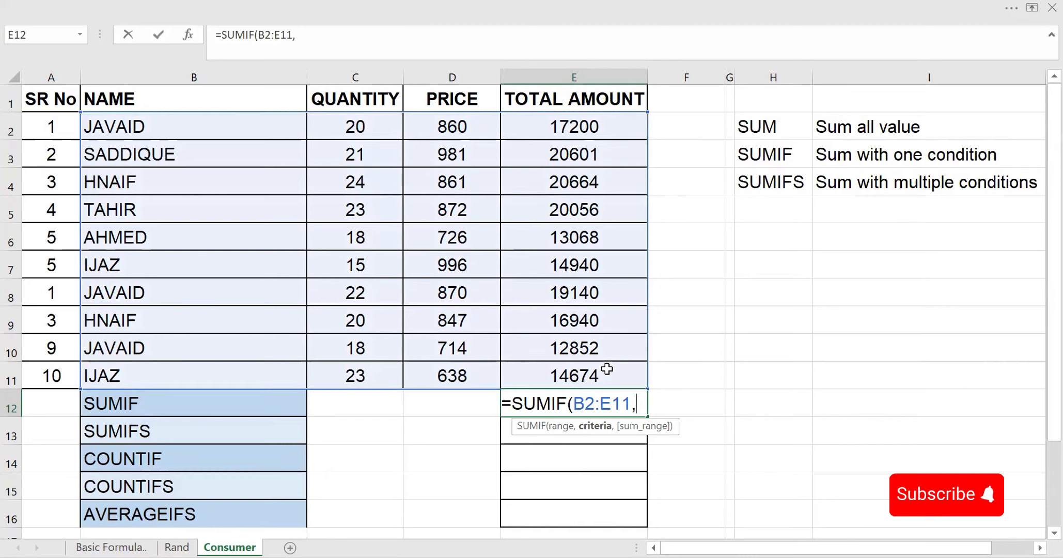
Step: Complete the E12 SUMIF with the customer's name from B2 in quotation marks as criteria and E2:E11 as sum range
{"action": "type", "text": "JAVAID"}
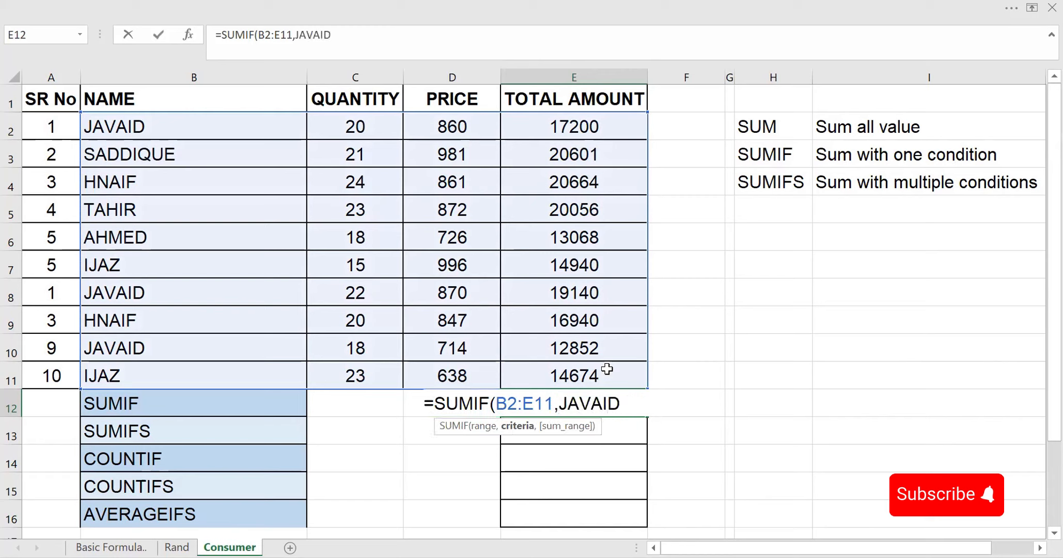
{"action": "type", "text": "\""}
{"action": "left_click", "coordinate": [560, 402]}
{"action": "type", "text": "\""}
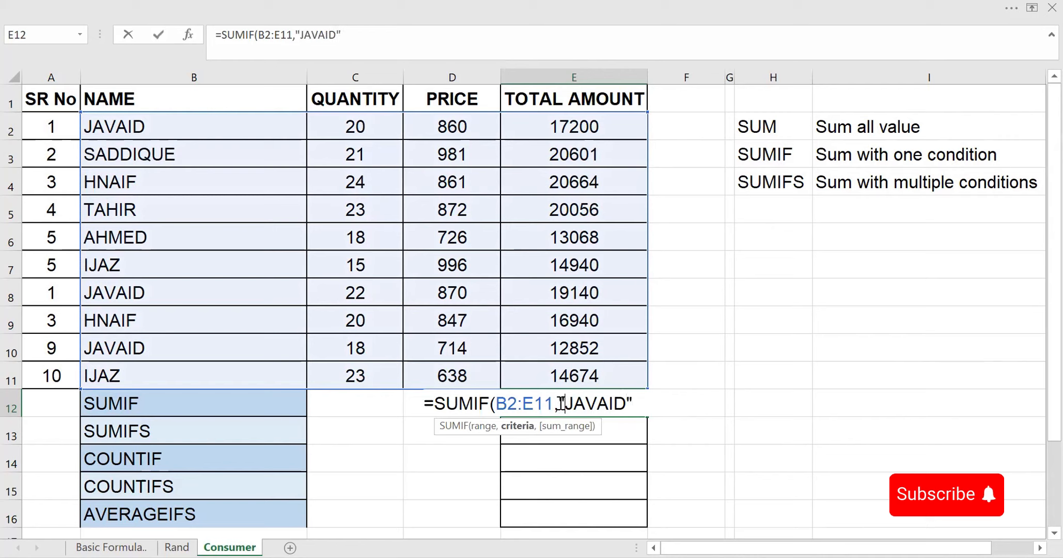
{"action": "left_click", "coordinate": [633, 403]}
{"action": "type", "text": ","}
{"action": "left_click", "coordinate": [574, 126]}
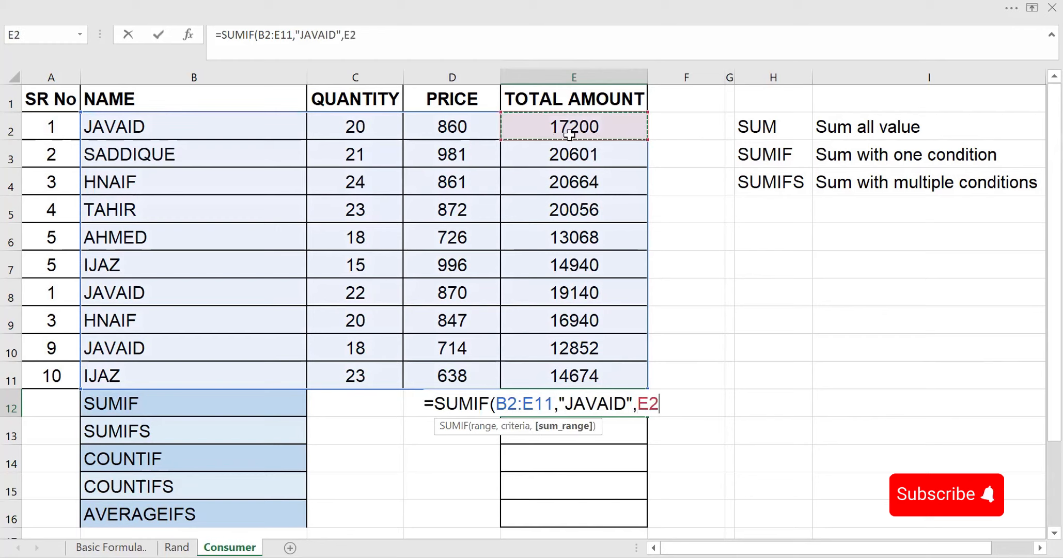
{"action": "left_click", "coordinate": [569, 387], "text": "shift"}
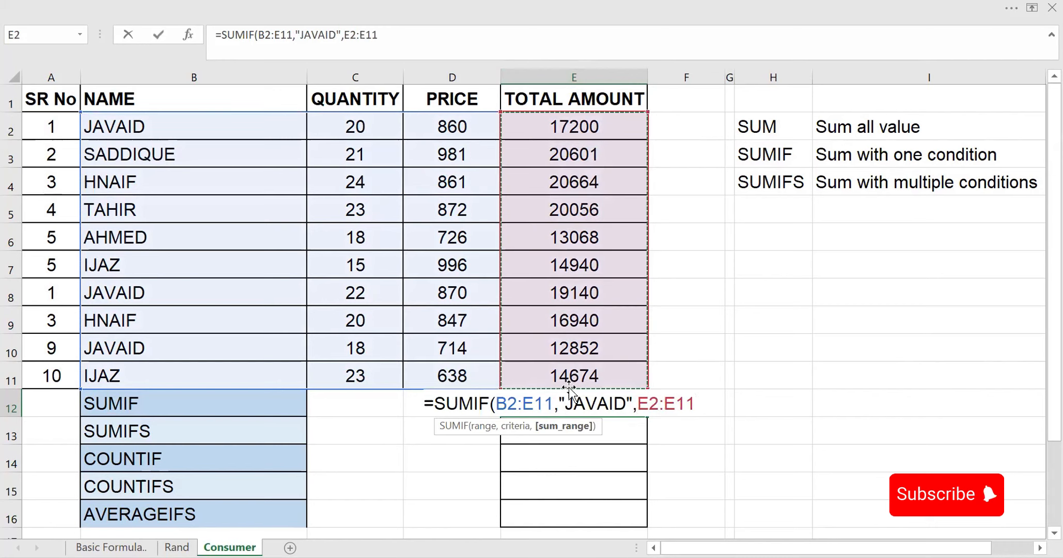
{"action": "type", "text": ")"}
{"action": "key", "text": "Return"}
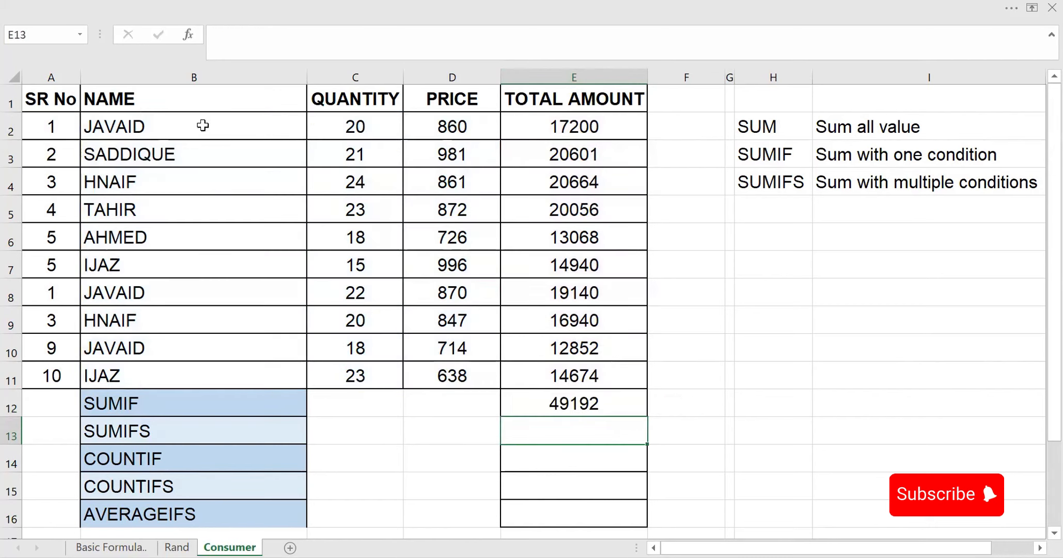
Step: Enter the customer's name from B2 in H12 as a criterion cell
{"action": "left_click", "coordinate": [557, 120]}
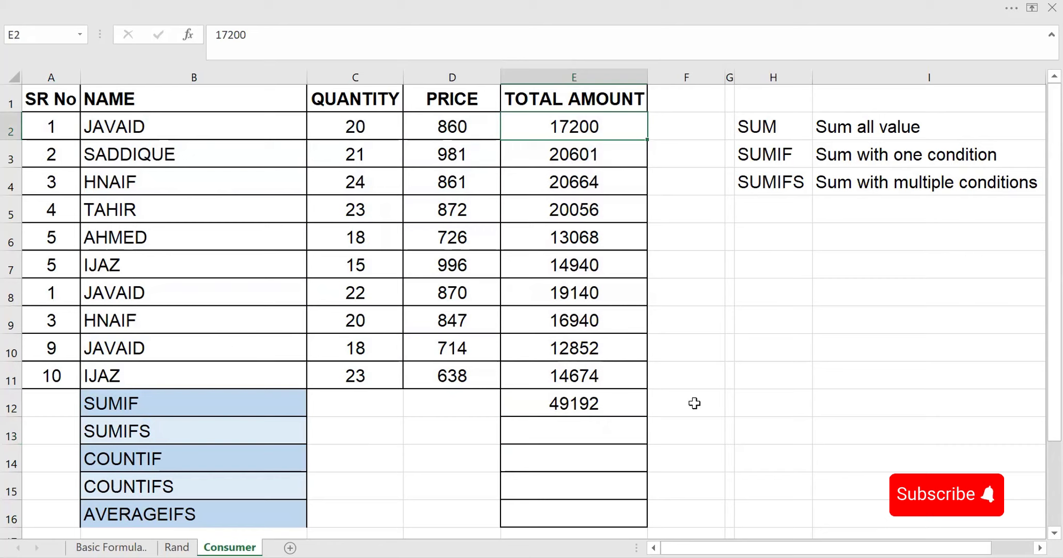
{"action": "left_click", "coordinate": [773, 401]}
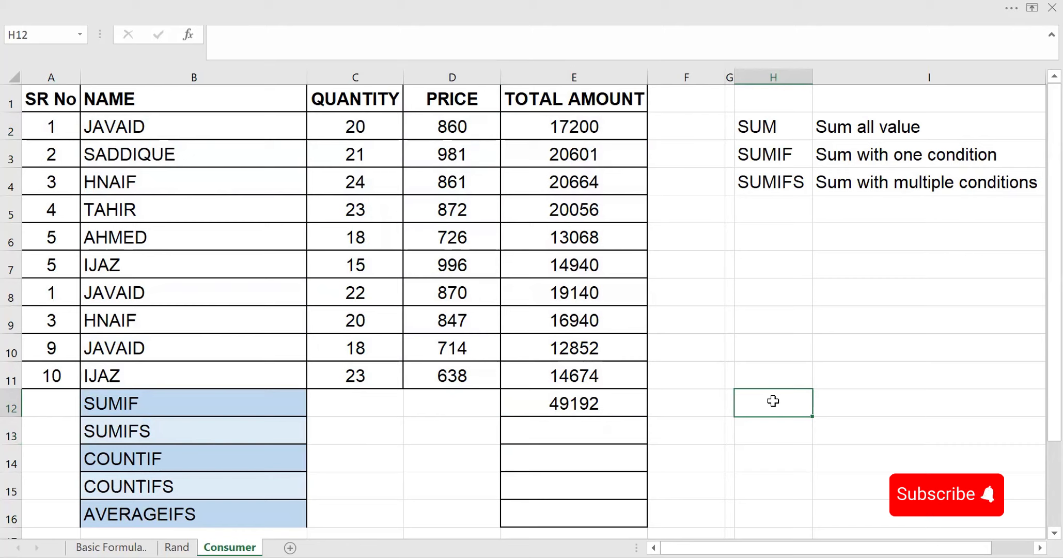
{"action": "double_click", "coordinate": [773, 401]}
{"action": "type", "text": "JAV"}
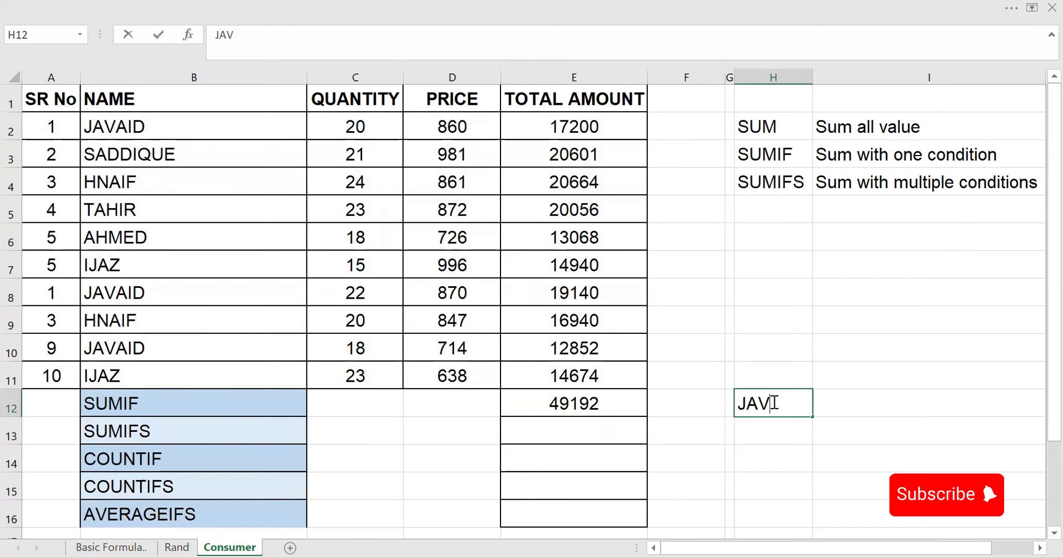
{"action": "type", "text": "AID"}
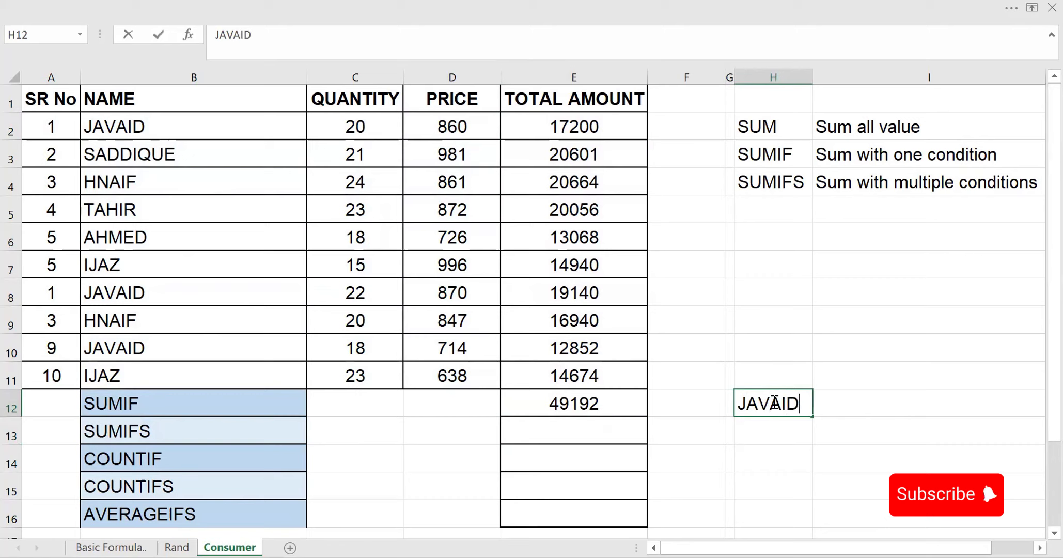
Step: Start a SUMIF formula in F12 with B2:E11 as its range
{"action": "left_click", "coordinate": [677, 406]}
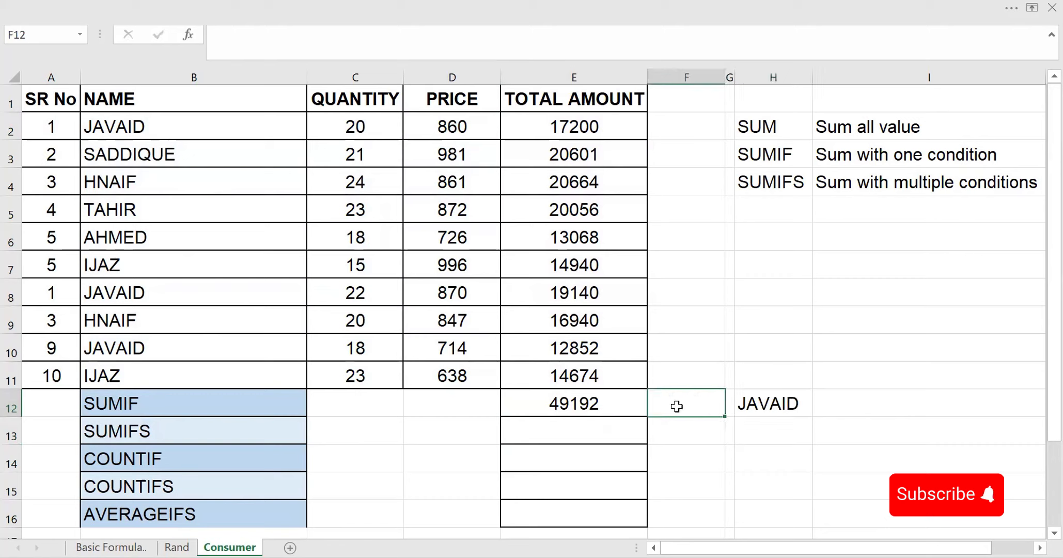
{"action": "type", "text": "=S"}
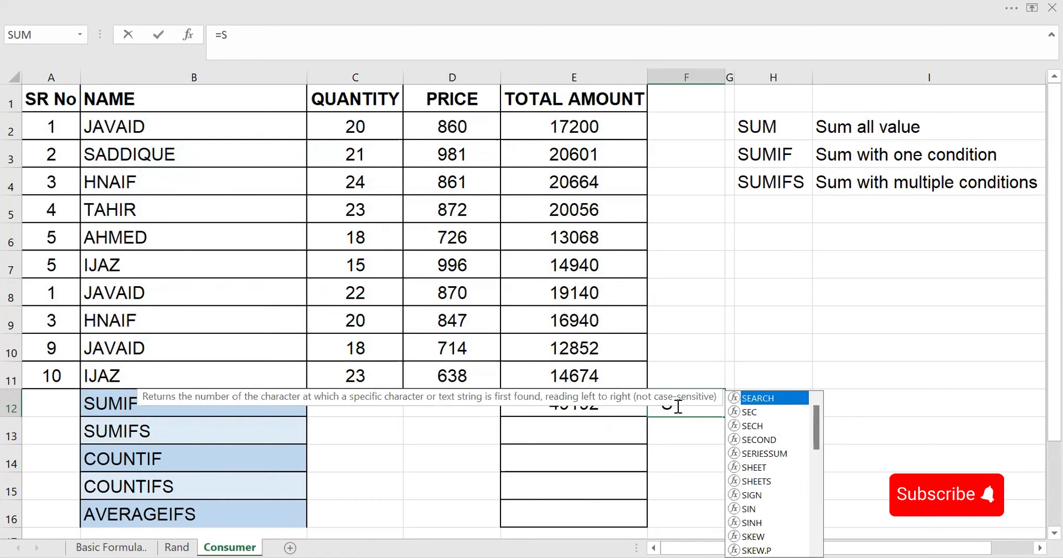
{"action": "type", "text": "UM"}
{"action": "left_click", "coordinate": [754, 411]}
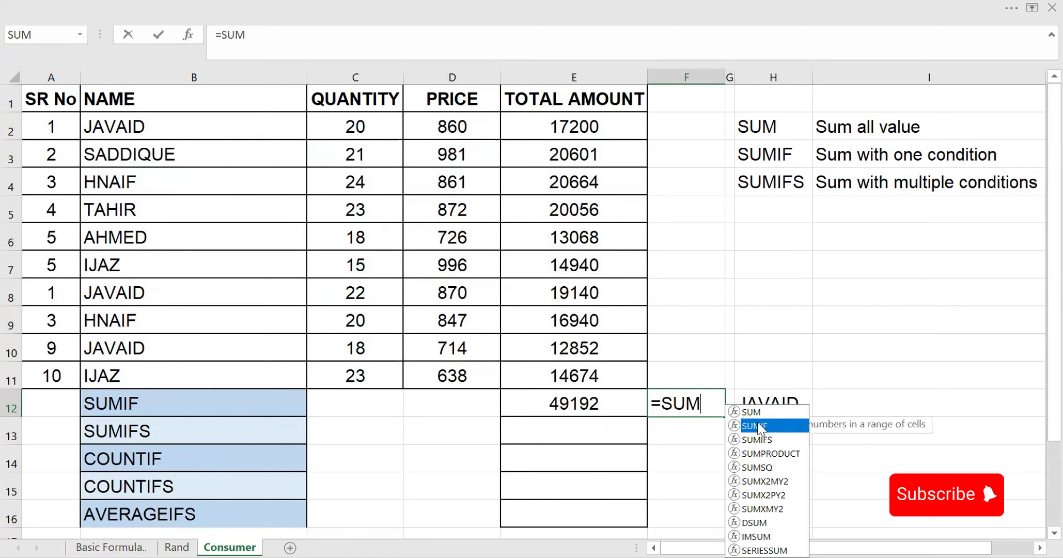
{"action": "key", "text": "Tab"}
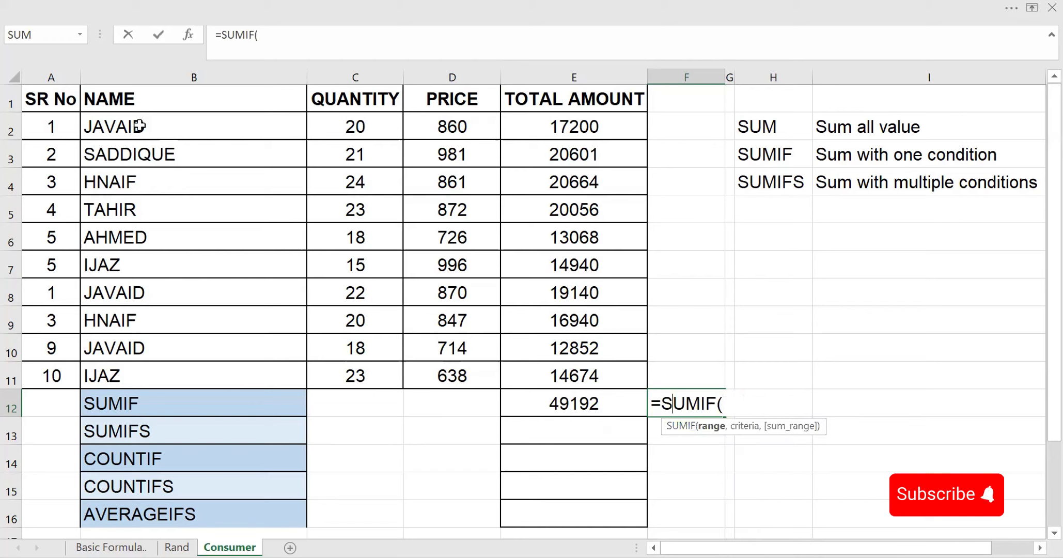
{"action": "left_click", "coordinate": [139, 126]}
{"action": "left_click", "coordinate": [584, 376], "text": "shift"}
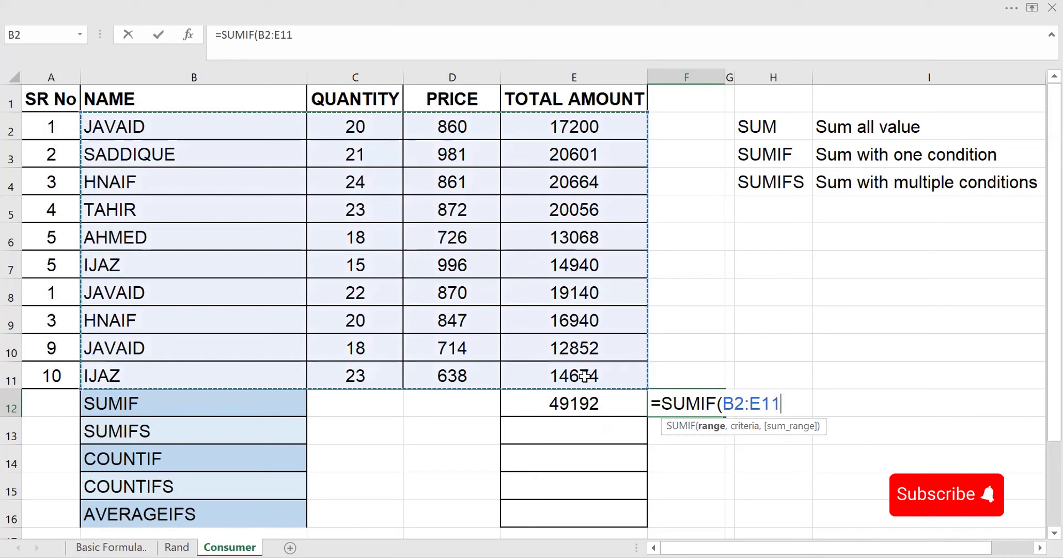
{"action": "type", "text": ","}
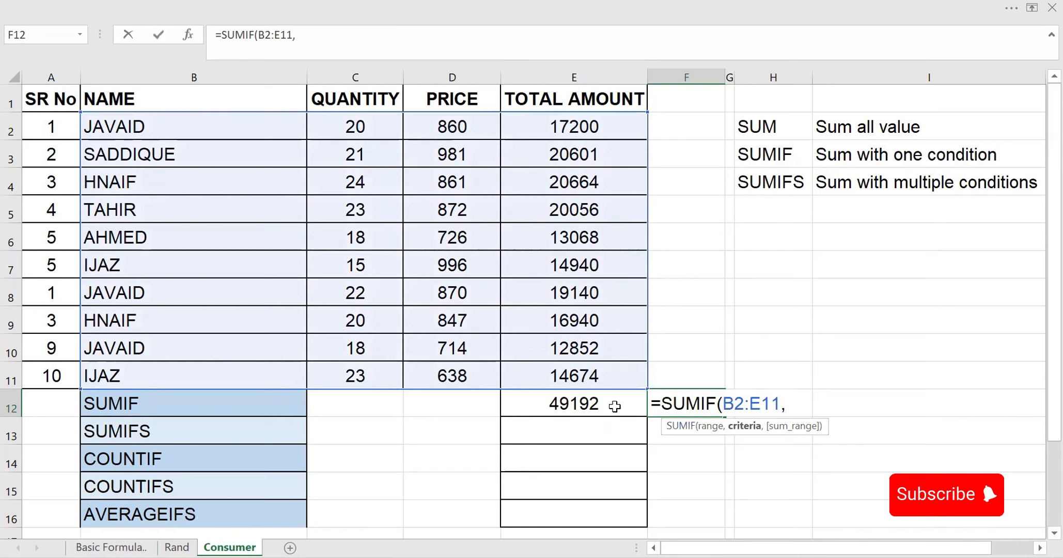
Step: Complete the F12 SUMIF with cell H12 as criteria and E2:E11 as sum range
{"action": "left_click", "coordinate": [847, 399]}
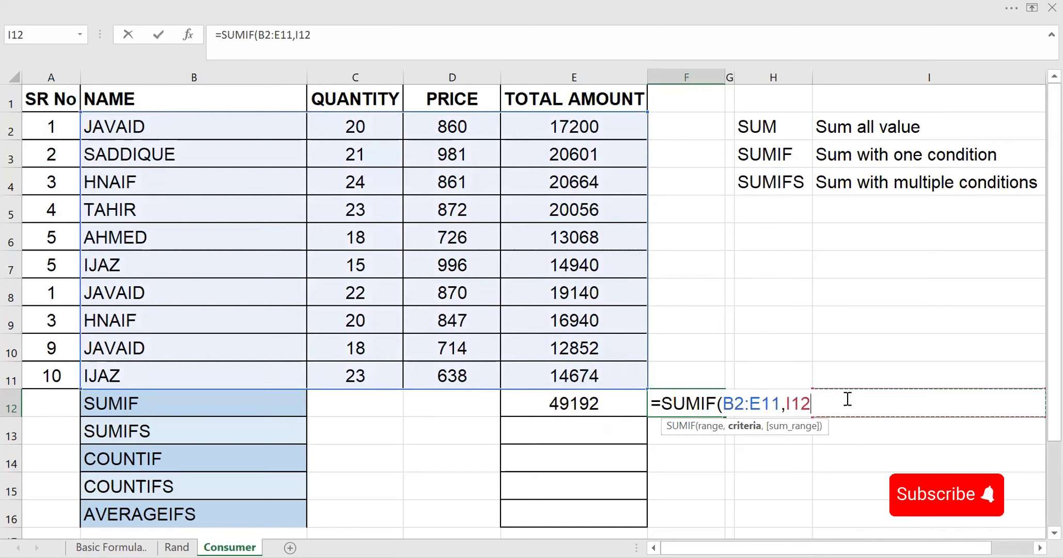
{"action": "key", "text": "Left"}
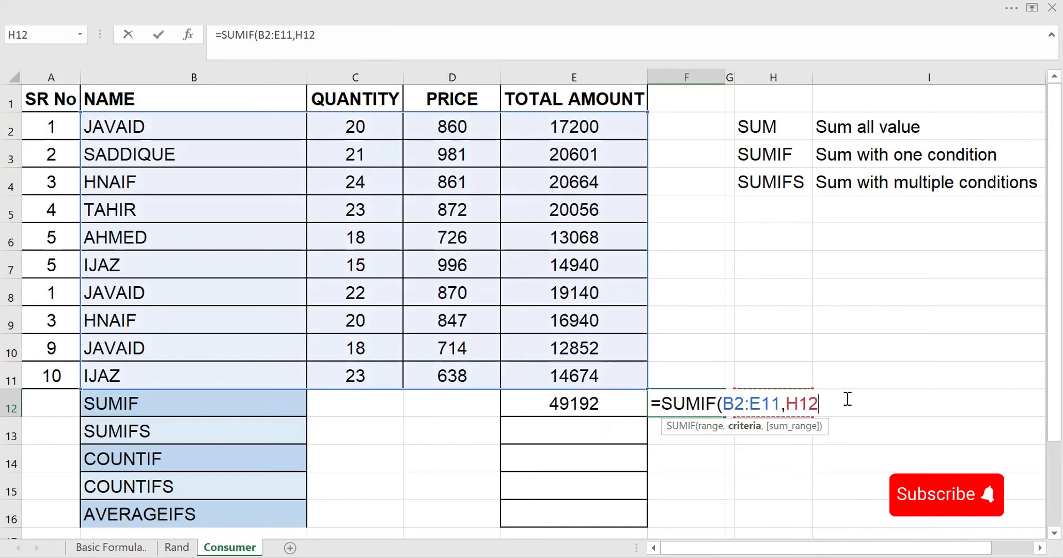
{"action": "type", "text": ","}
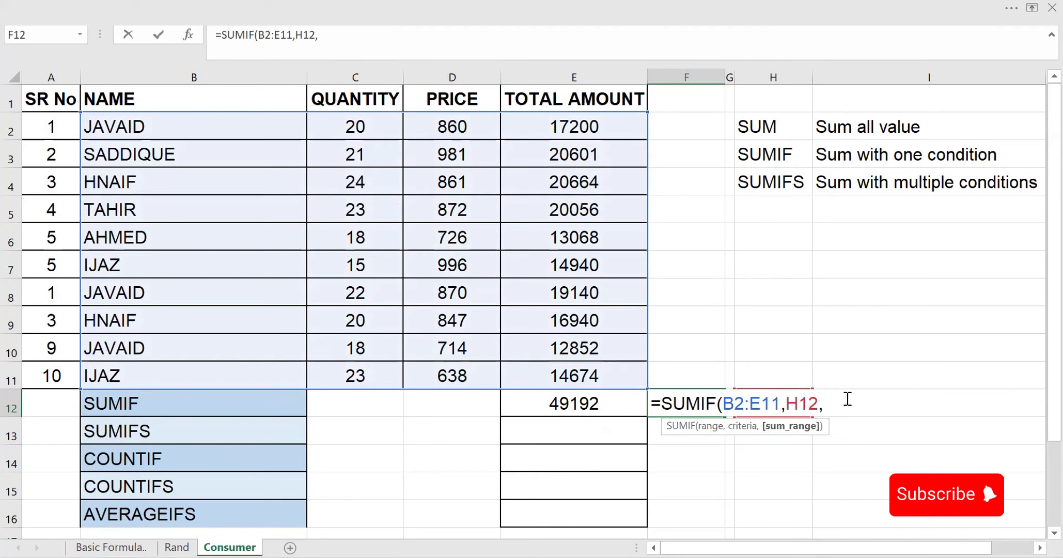
{"action": "left_click", "coordinate": [563, 125]}
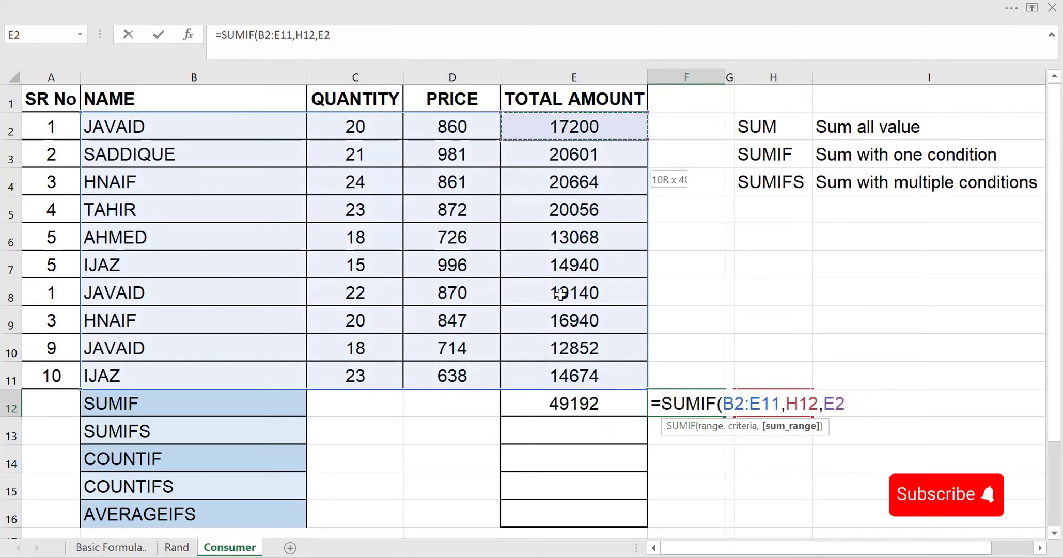
{"action": "left_click_drag", "start_coordinate": [576, 365], "coordinate": [576, 365]}
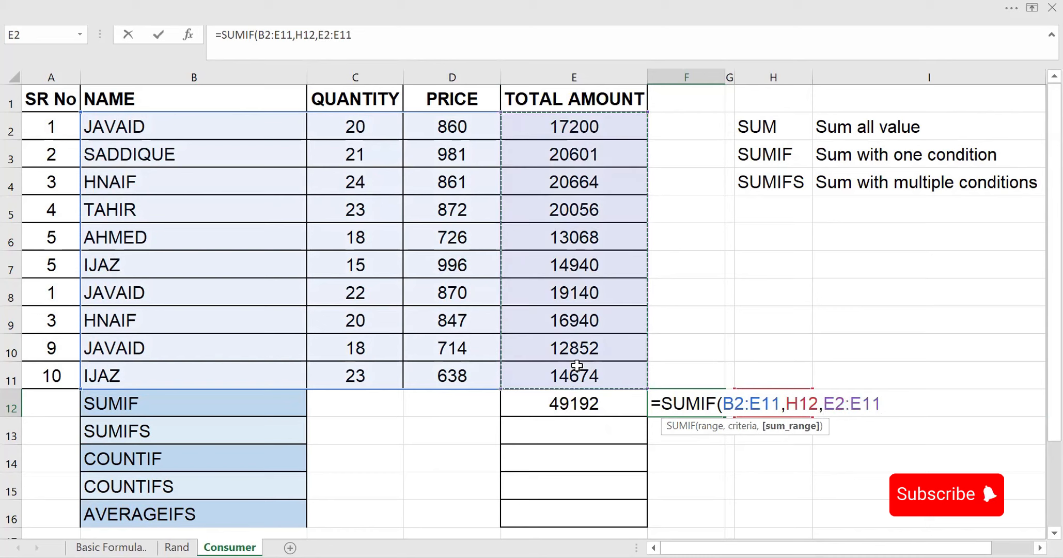
{"action": "type", "text": ")"}
{"action": "key", "text": "Return"}
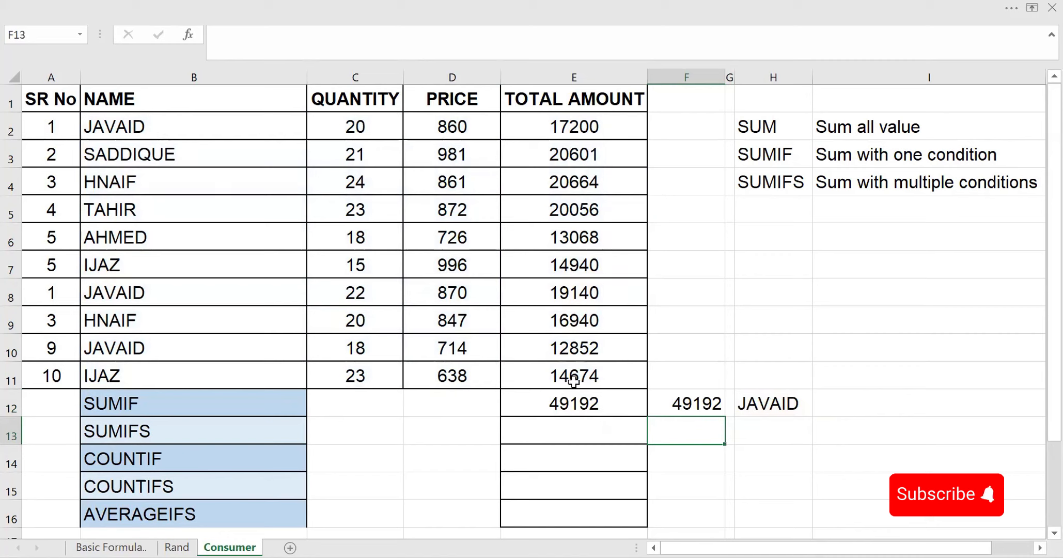
Step: Replace the criterion in H12 with the customer's name from B7
{"action": "left_click", "coordinate": [692, 401]}
{"action": "left_click", "coordinate": [779, 404]}
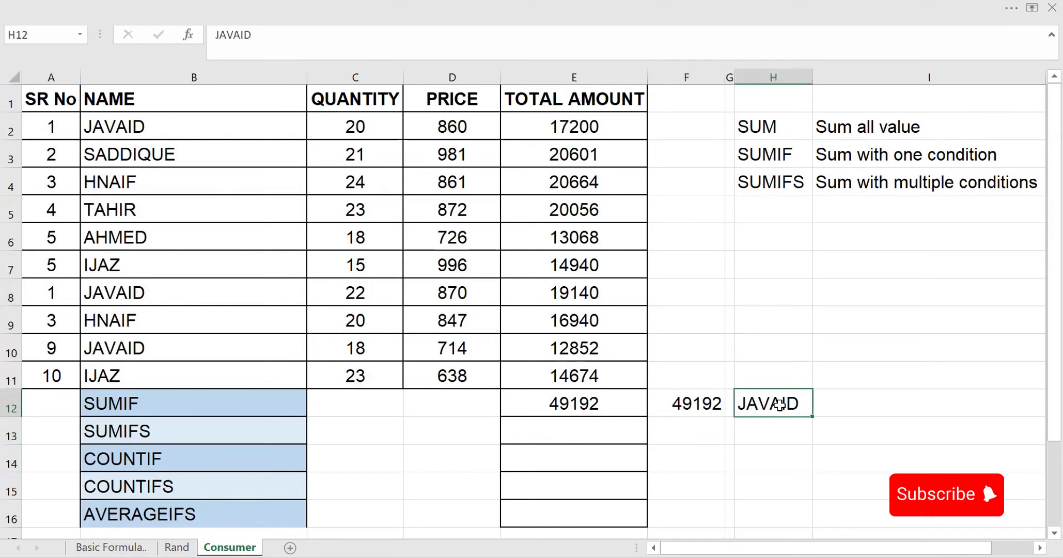
{"action": "type", "text": "IJA"}
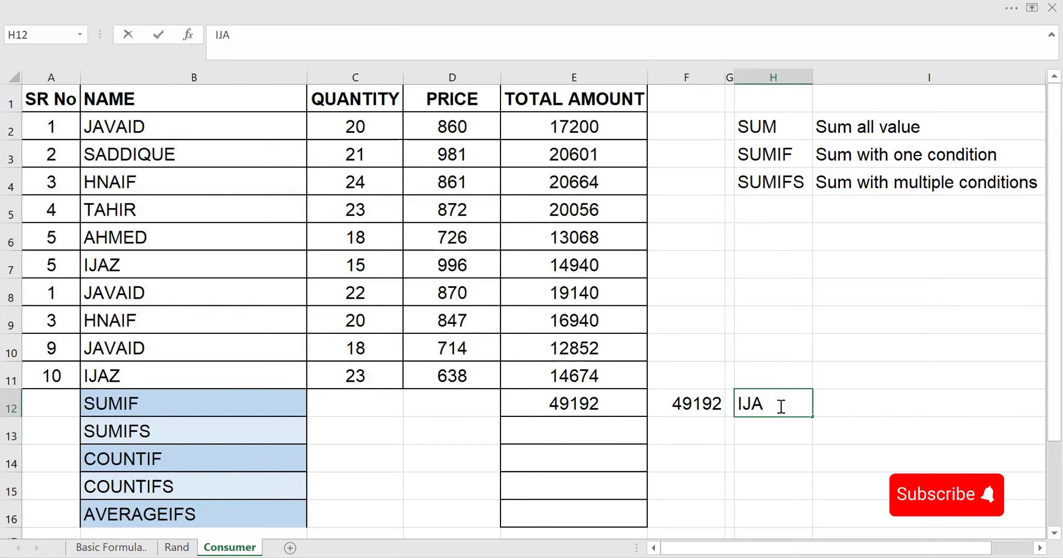
{"action": "type", "text": "Z"}
{"action": "left_click", "coordinate": [857, 403]}
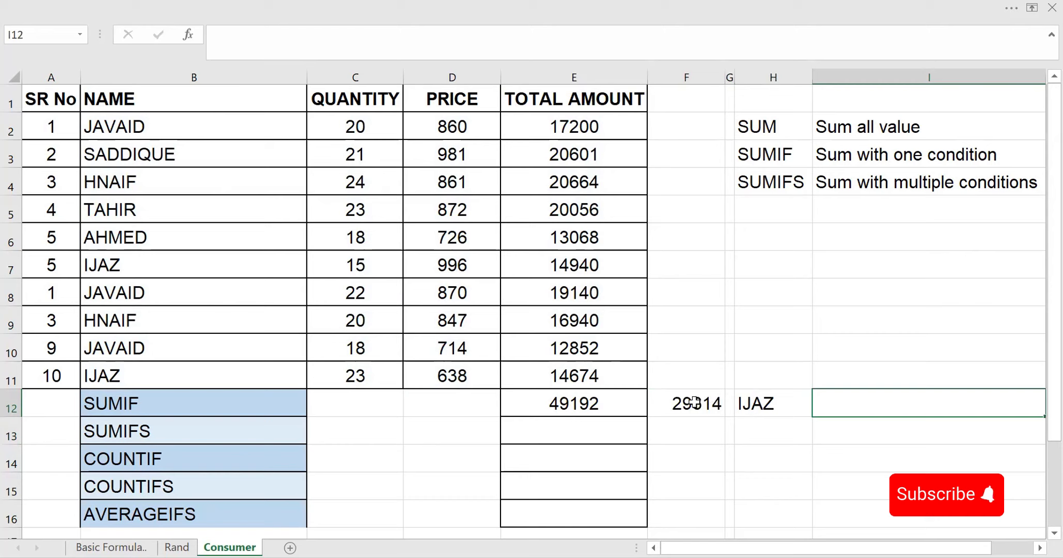
Step: Replace the criterion in H12 with the customer's name from B4, swapping its second and third letters
{"action": "left_click", "coordinate": [762, 402]}
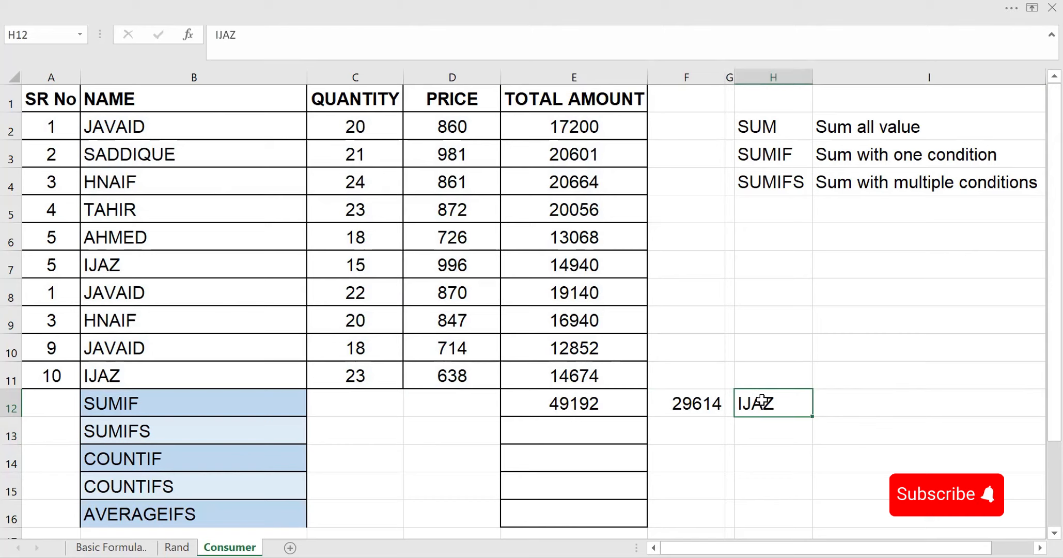
{"action": "type", "text": "HANIF"}
{"action": "left_click", "coordinate": [893, 435]}
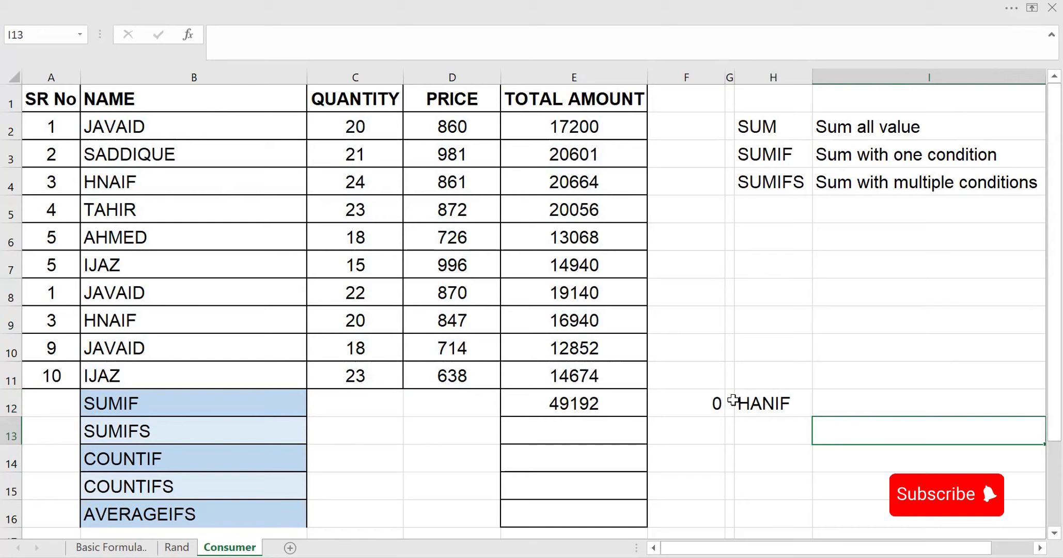
{"action": "left_click", "coordinate": [752, 406]}
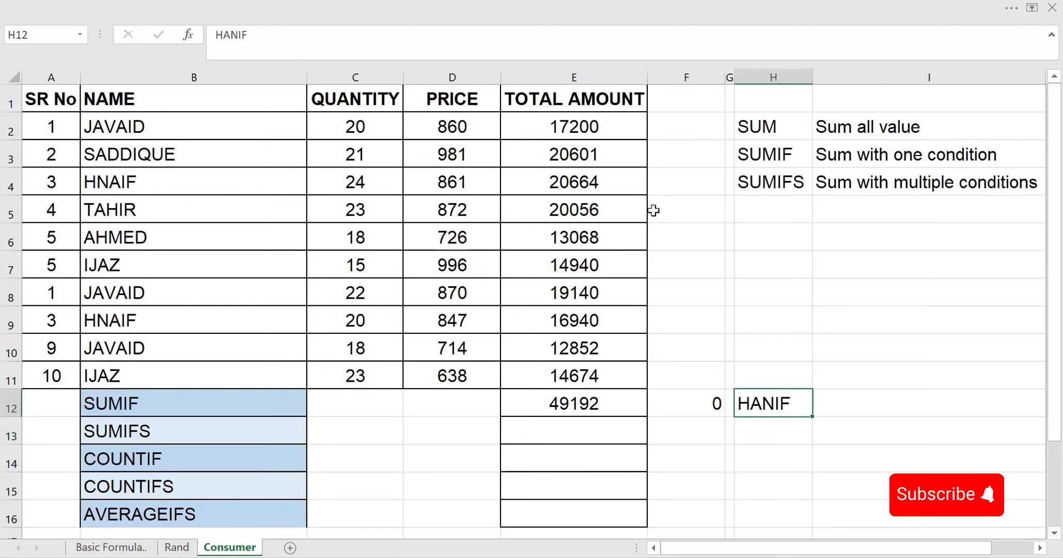
Step: Correct the spelling of the H12 criterion to match the customer's name in B4, and check matching rows 9 and 4
{"action": "left_click", "coordinate": [230, 35]}
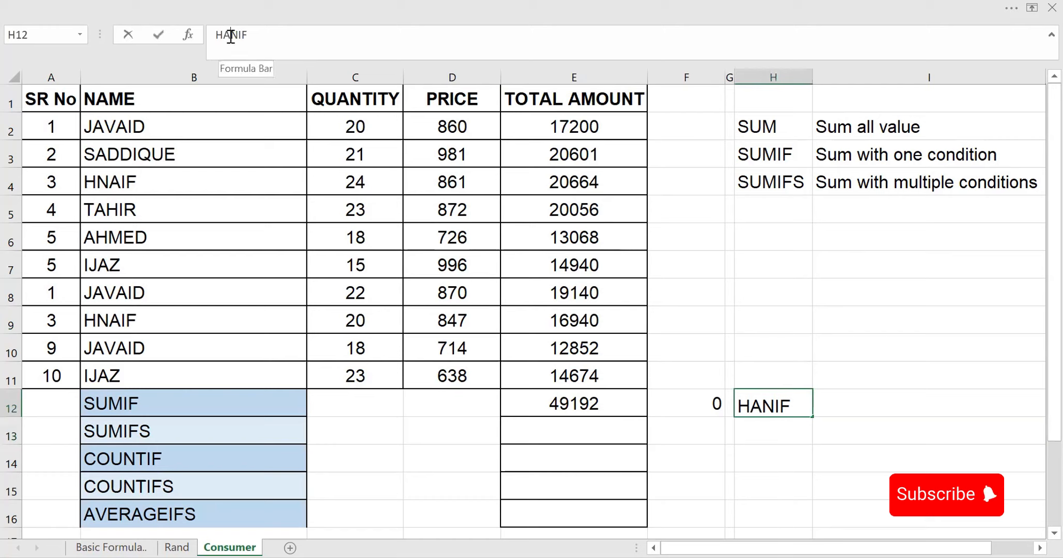
{"action": "key", "text": "BackSpace"}
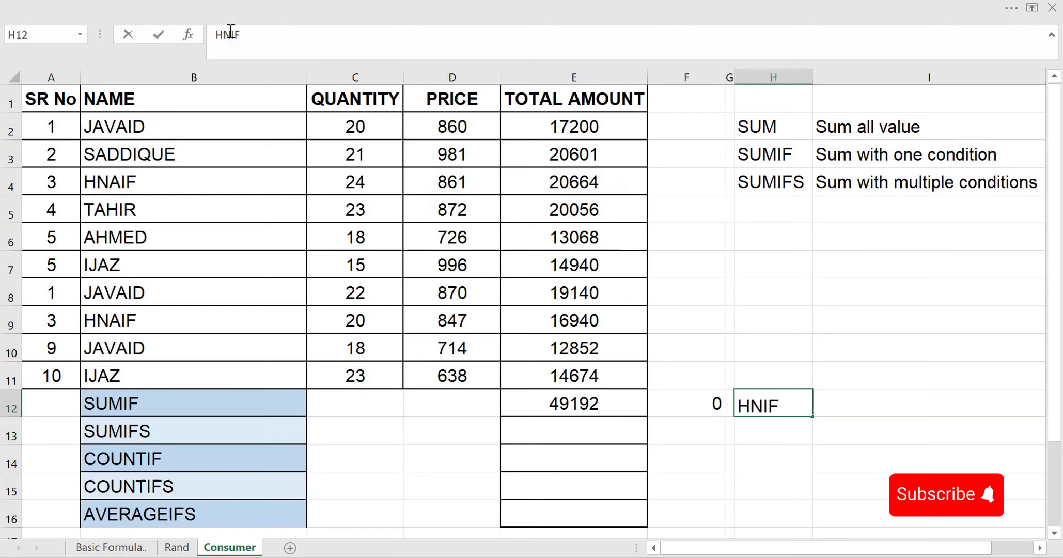
{"action": "type", "text": "a"}
{"action": "key", "text": "BackSpace"}
{"action": "type", "text": "A"}
{"action": "key", "text": "Return"}
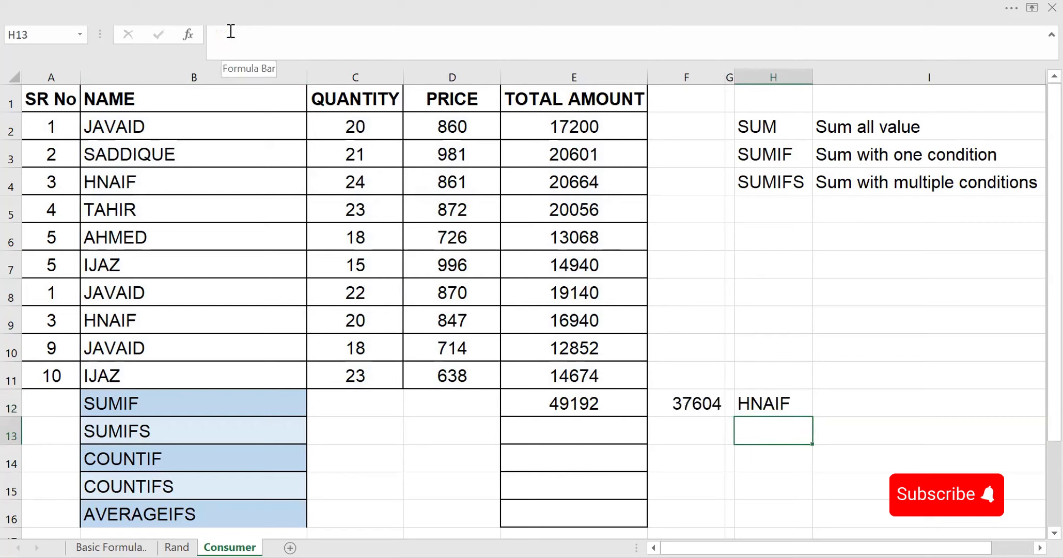
{"action": "left_click", "coordinate": [11, 321]}
{"action": "left_click", "coordinate": [6, 183]}
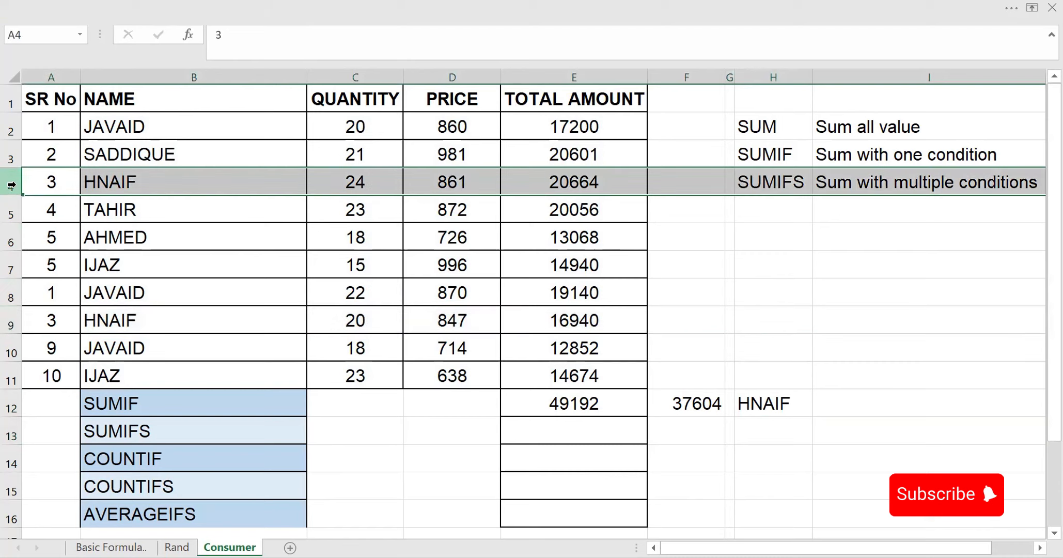
Step: Start a SUMIFS formula in E13 with E2:E11 as its sum range
{"action": "left_click", "coordinate": [578, 427]}
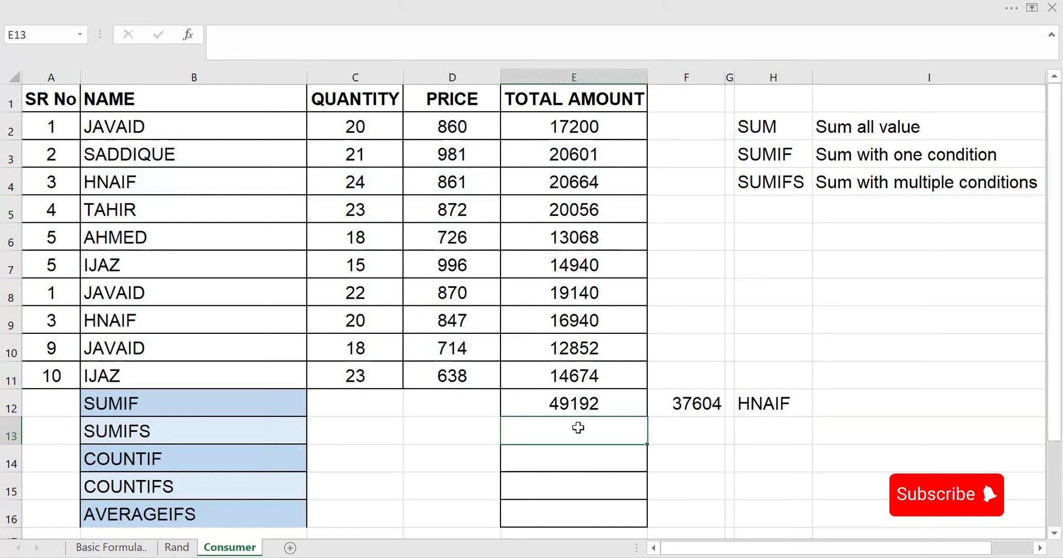
{"action": "type", "text": "="}
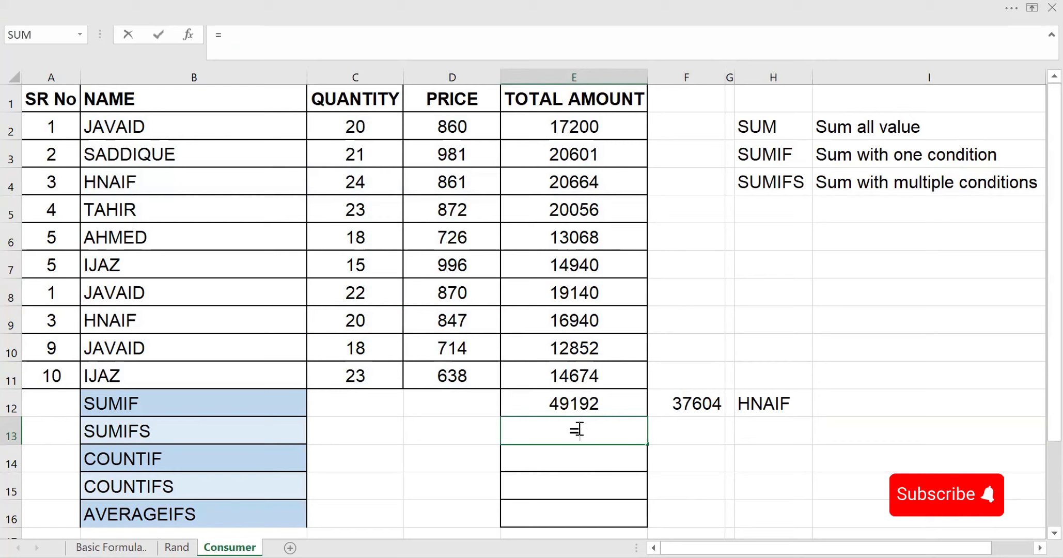
{"action": "type", "text": "SU"}
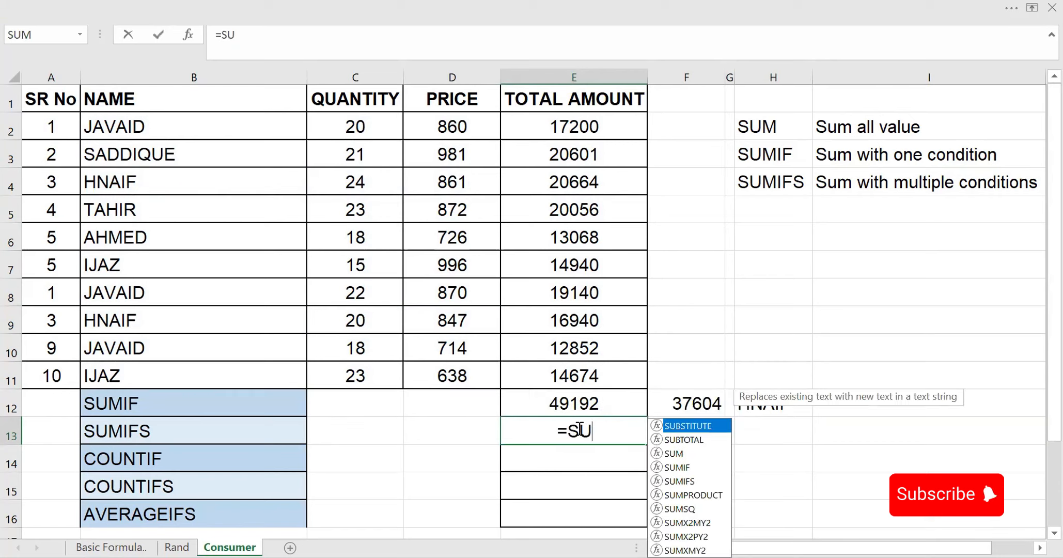
{"action": "type", "text": "M"}
{"action": "key", "text": "Down"}
{"action": "key", "text": "Down"}
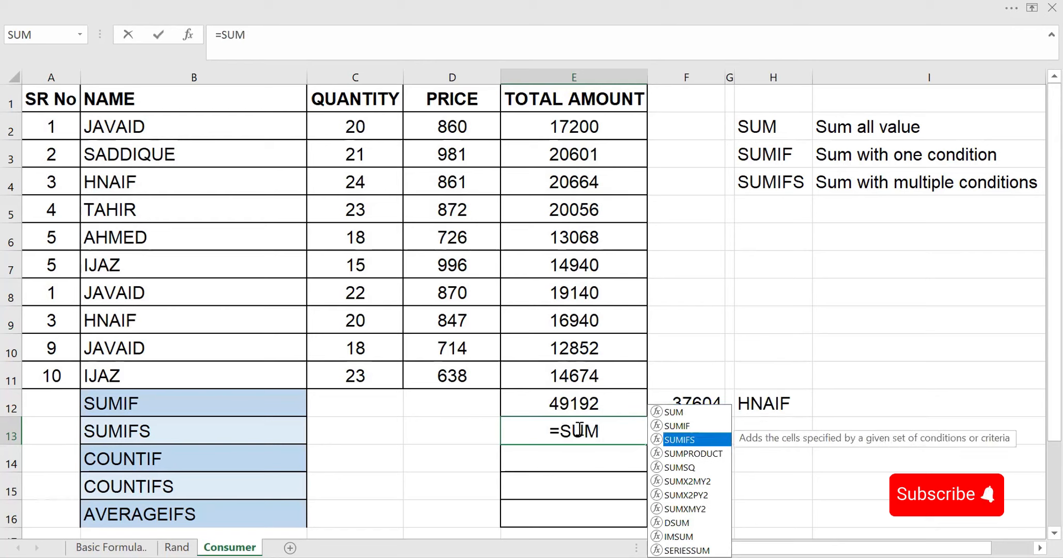
{"action": "key", "text": "Tab"}
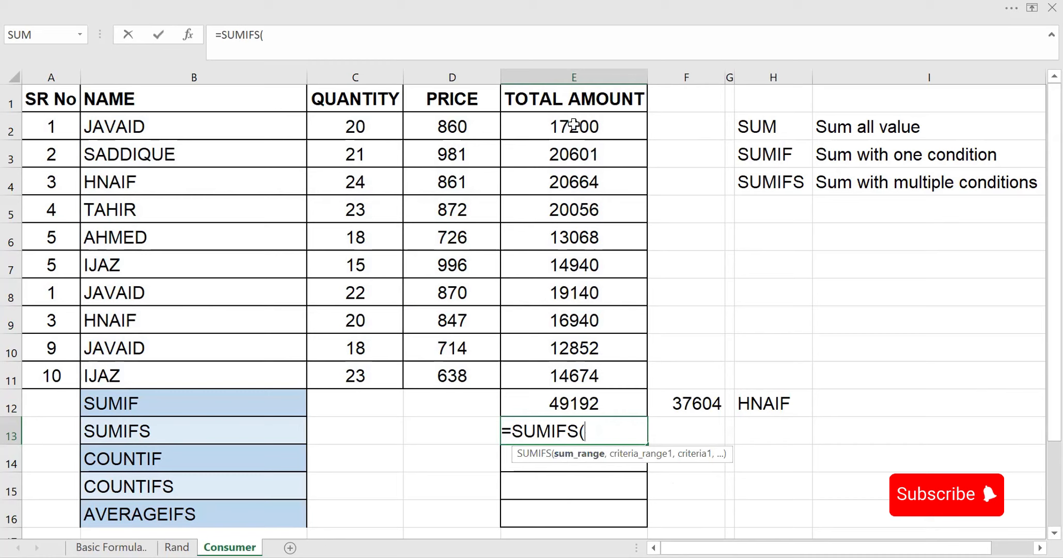
{"action": "left_click_drag", "start_coordinate": [573, 124], "coordinate": [581, 366]}
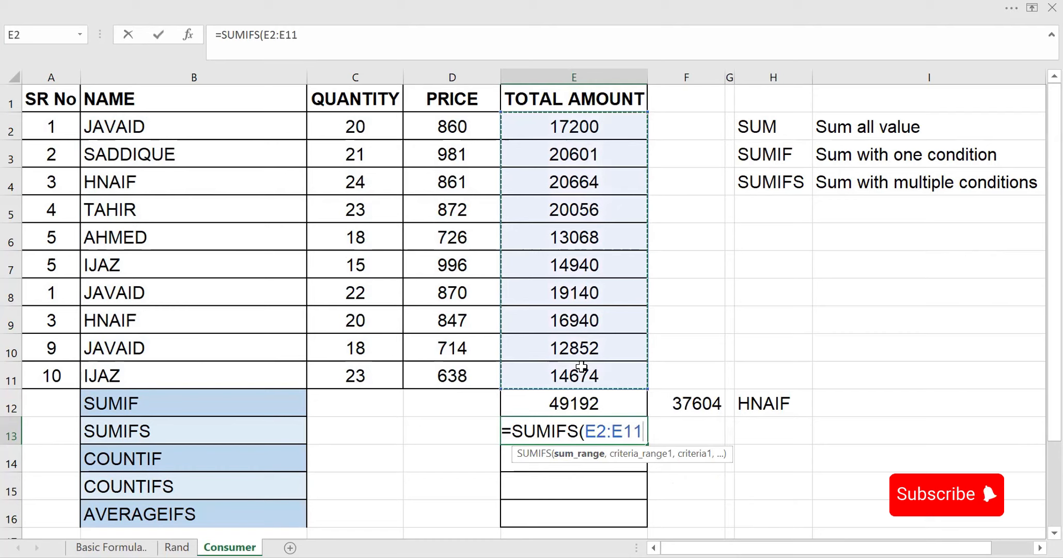
{"action": "type", "text": ","}
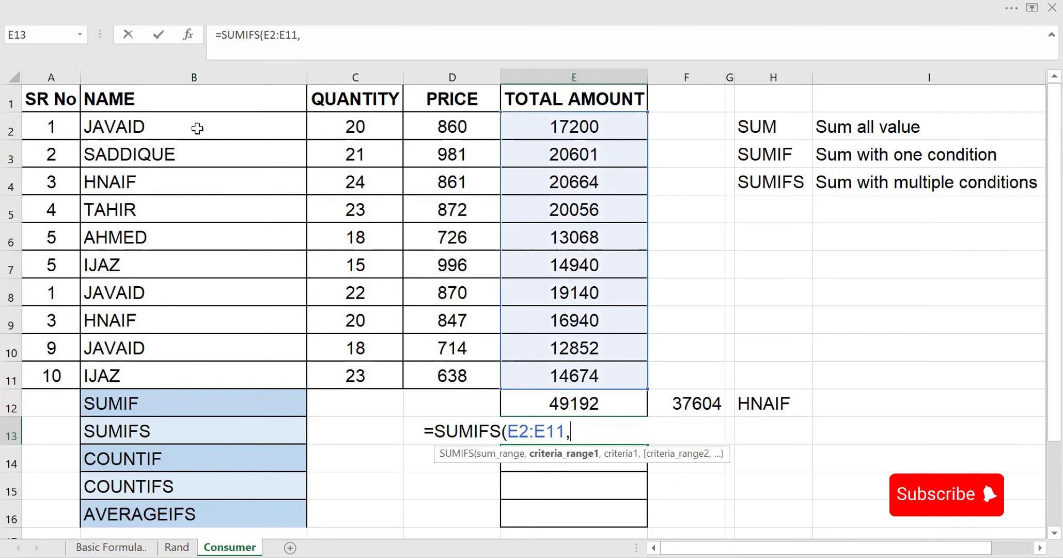
Step: Complete the E13 SUMIFS with B2:B11 matched to cell H12 and C2:C11 matched to 20
{"action": "left_click_drag", "start_coordinate": [197, 127], "coordinate": [203, 363]}
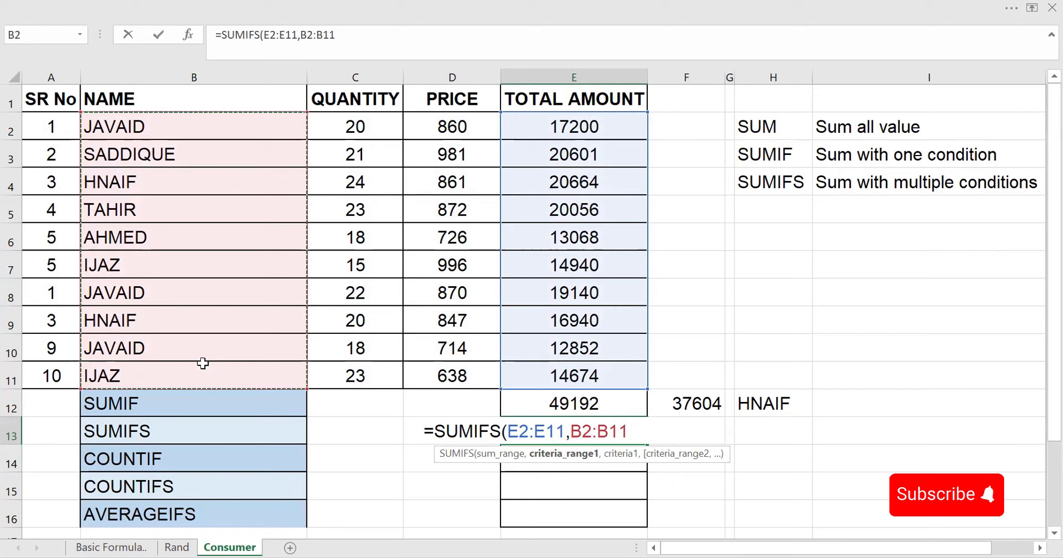
{"action": "type", "text": ","}
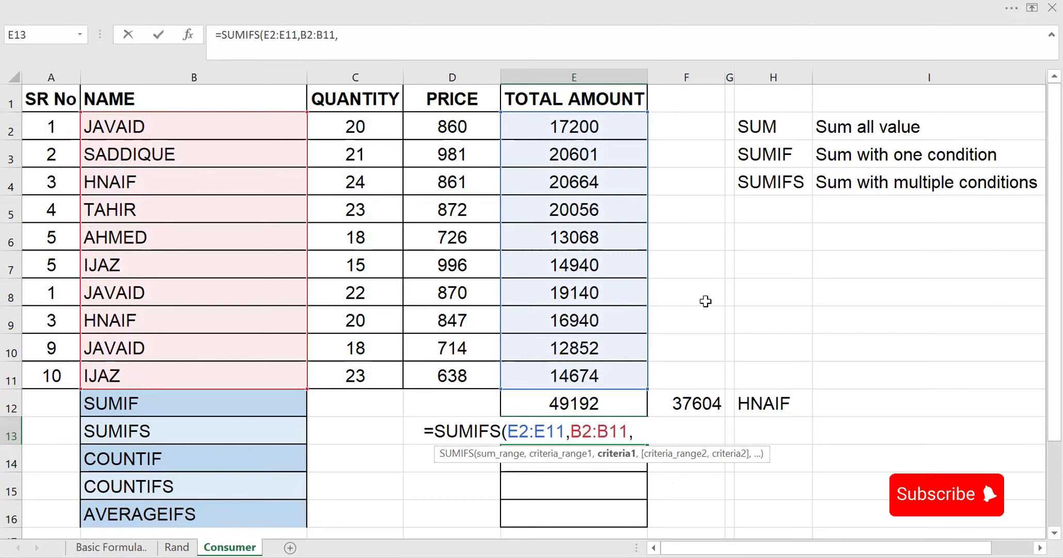
{"action": "left_click", "coordinate": [755, 404]}
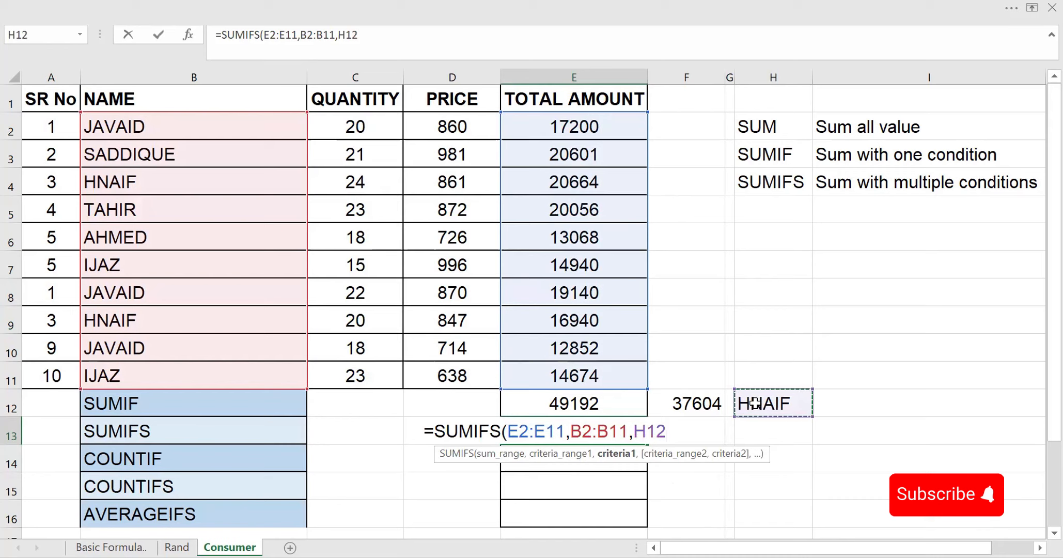
{"action": "type", "text": ","}
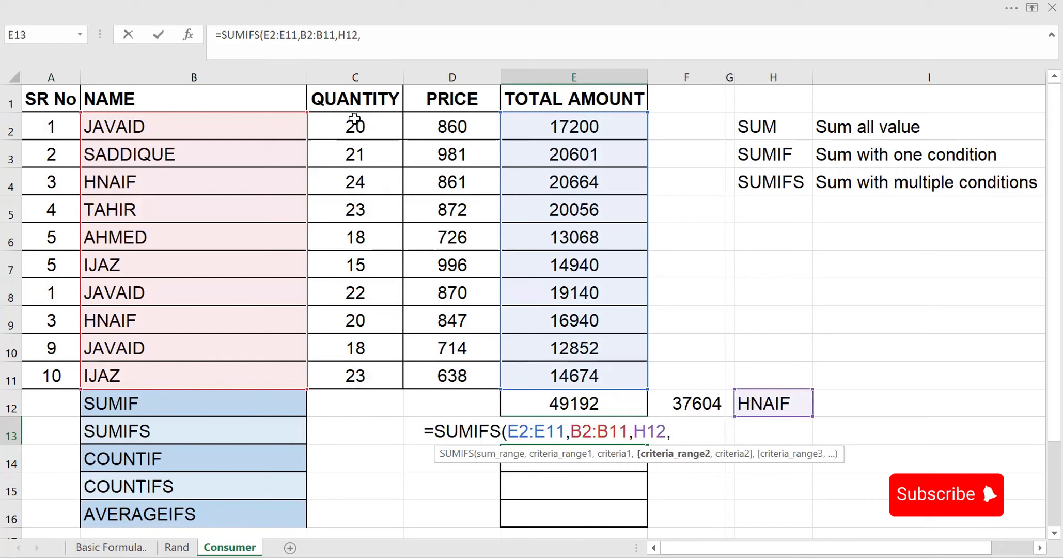
{"action": "left_click_drag", "start_coordinate": [353, 119], "coordinate": [368, 370]}
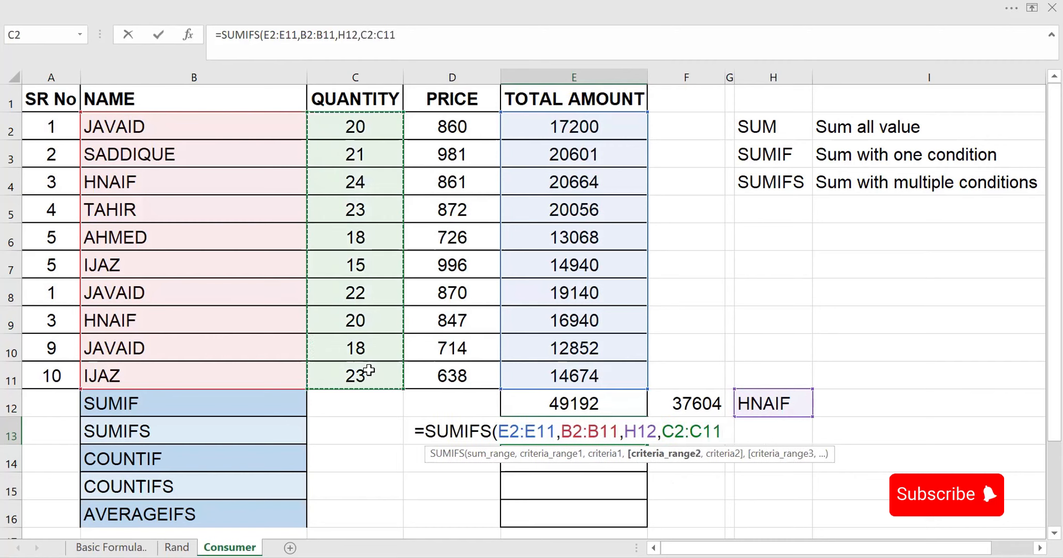
{"action": "type", "text": ","}
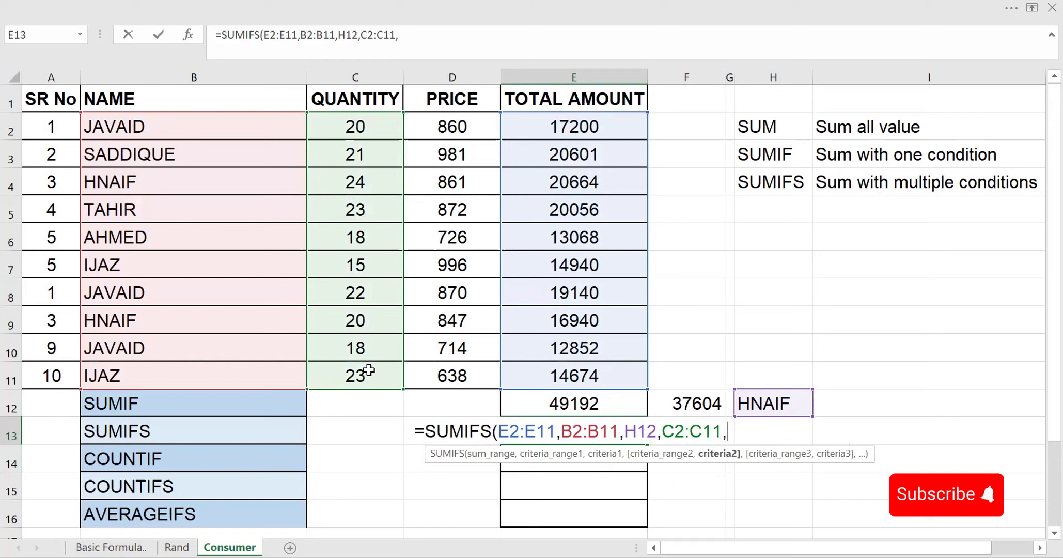
{"action": "type", "text": "20"}
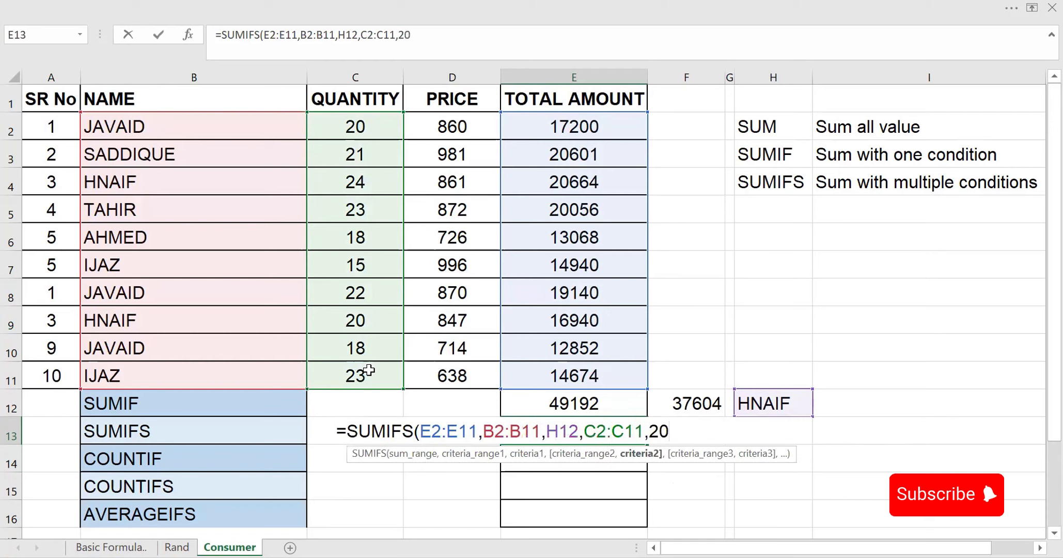
{"action": "type", "text": ")"}
{"action": "key", "text": "Return"}
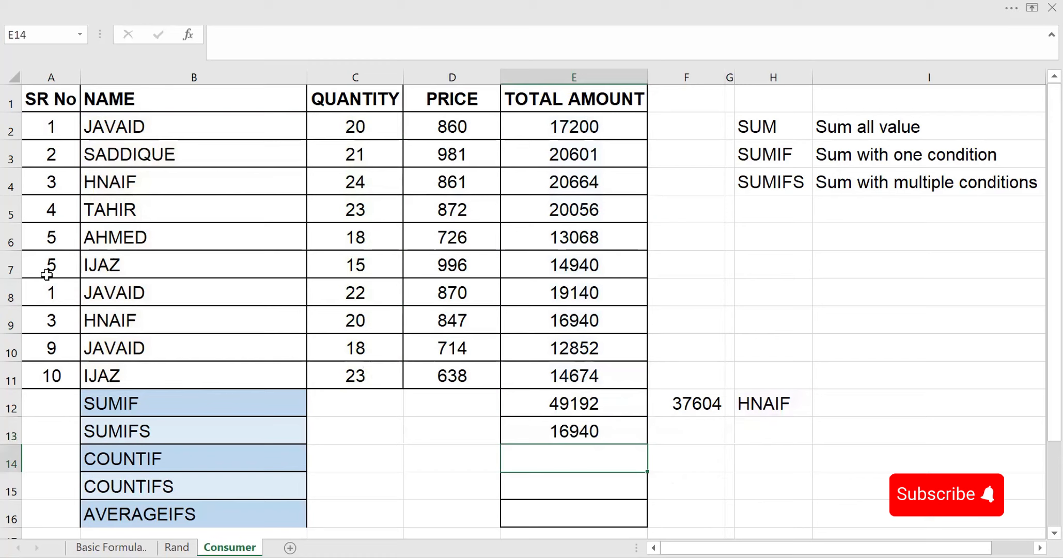
Step: Check row 9 against the SUMIFS conditions and set the quantity in C4 to 20
{"action": "left_click", "coordinate": [11, 320]}
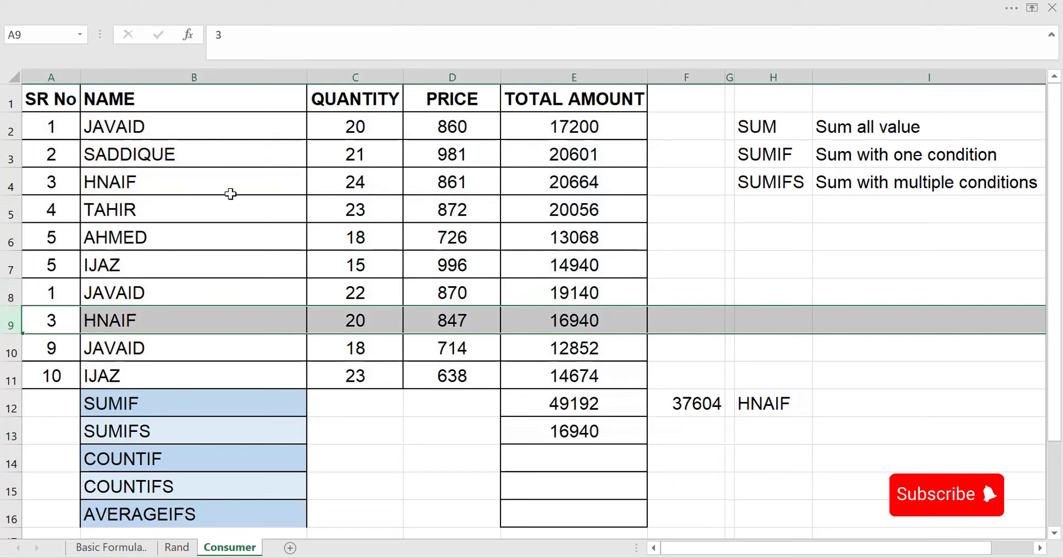
{"action": "left_click", "coordinate": [355, 182]}
{"action": "type", "text": "20"}
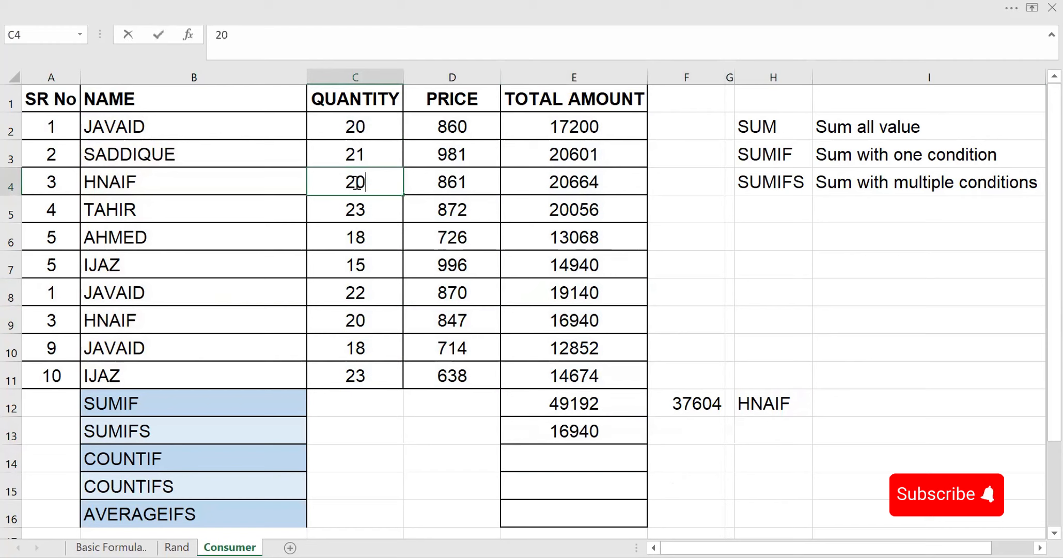
{"action": "left_click", "coordinate": [720, 457]}
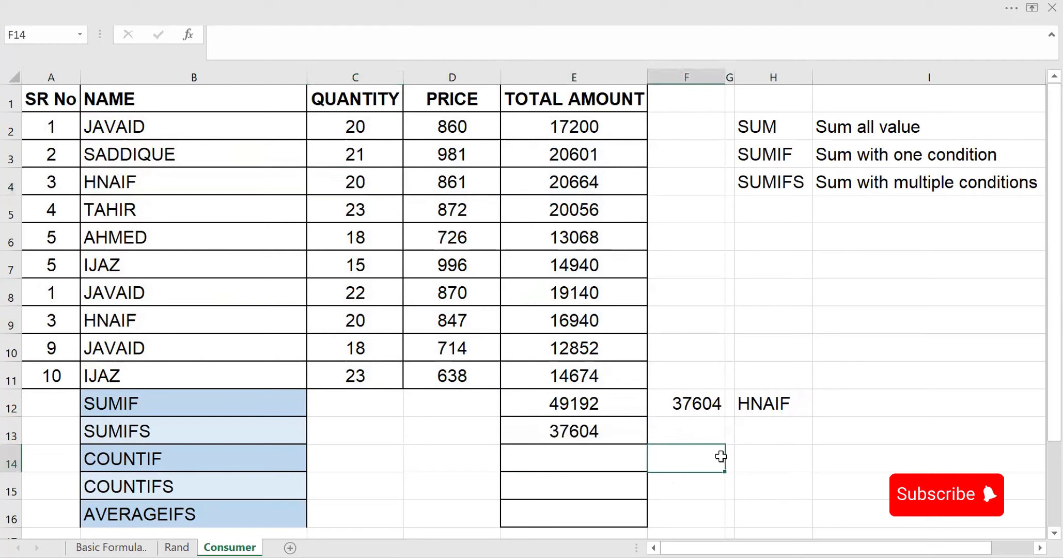
{"action": "left_click", "coordinate": [787, 434]}
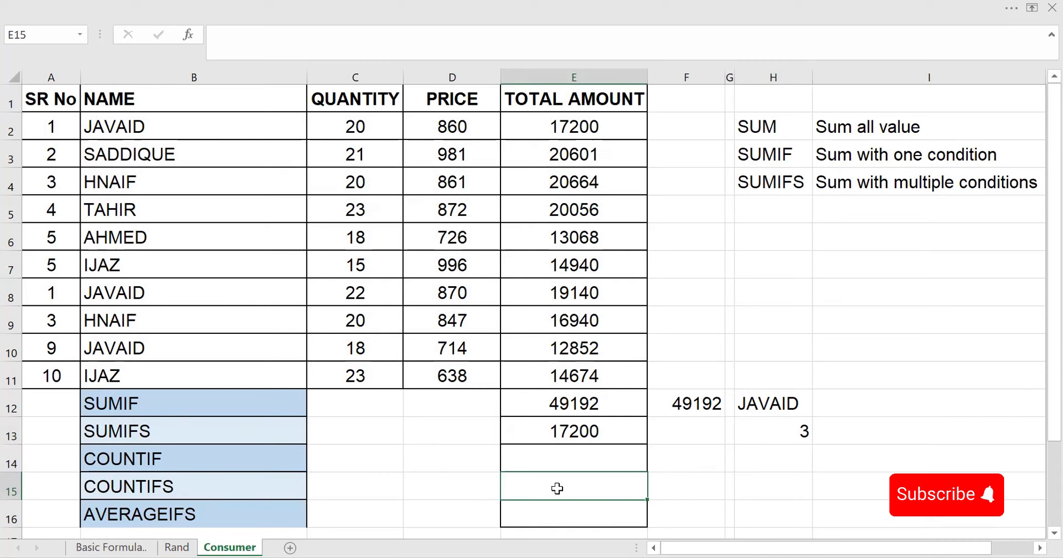
Step: Start a COUNTIFS formula in E15 with B2:B11 as its first criteria range
{"action": "type", "text": "="}
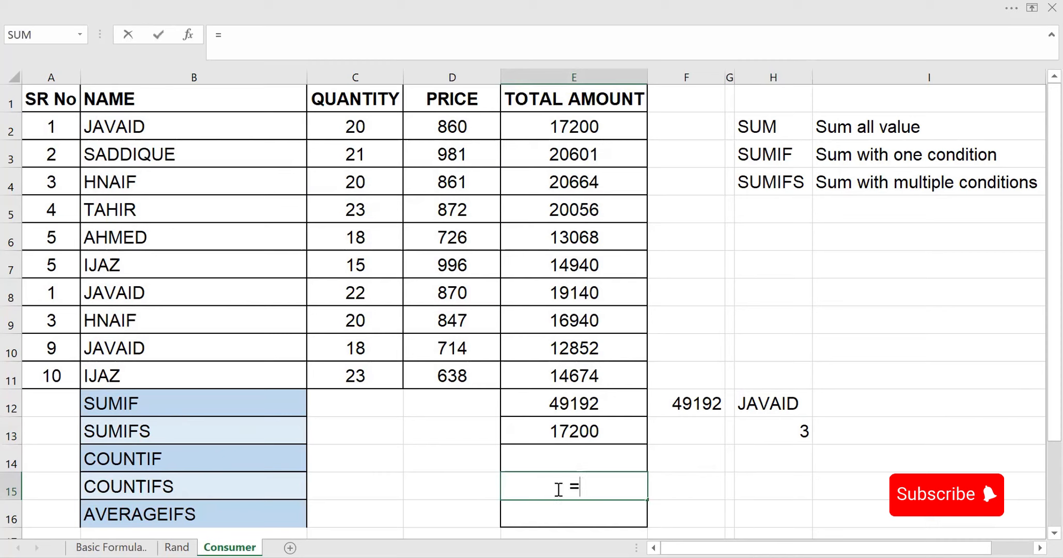
{"action": "type", "text": "COUN"}
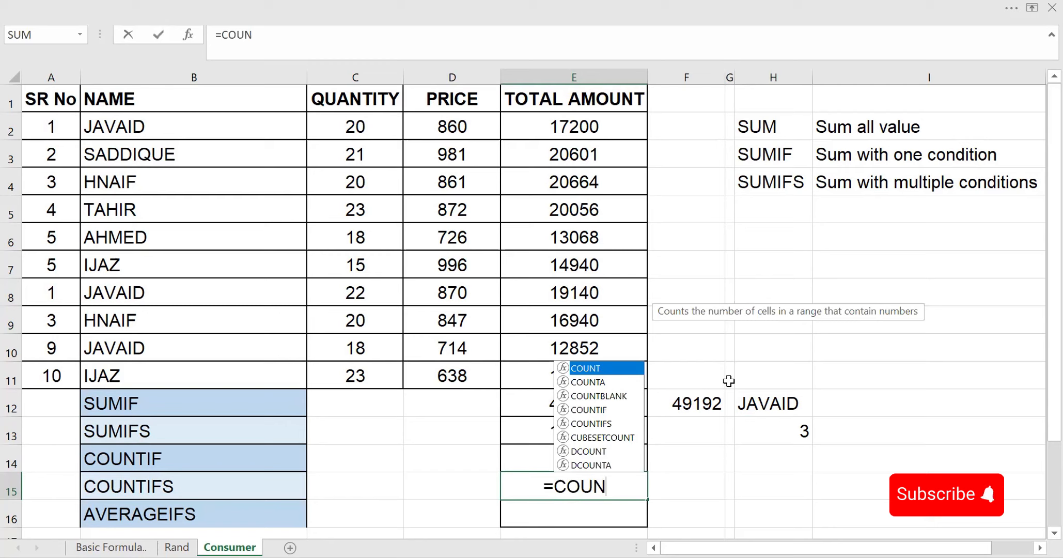
{"action": "key", "text": "Down"}
{"action": "key", "text": "Down"}
{"action": "key", "text": "Down"}
{"action": "key", "text": "Down"}
{"action": "key", "text": "Tab"}
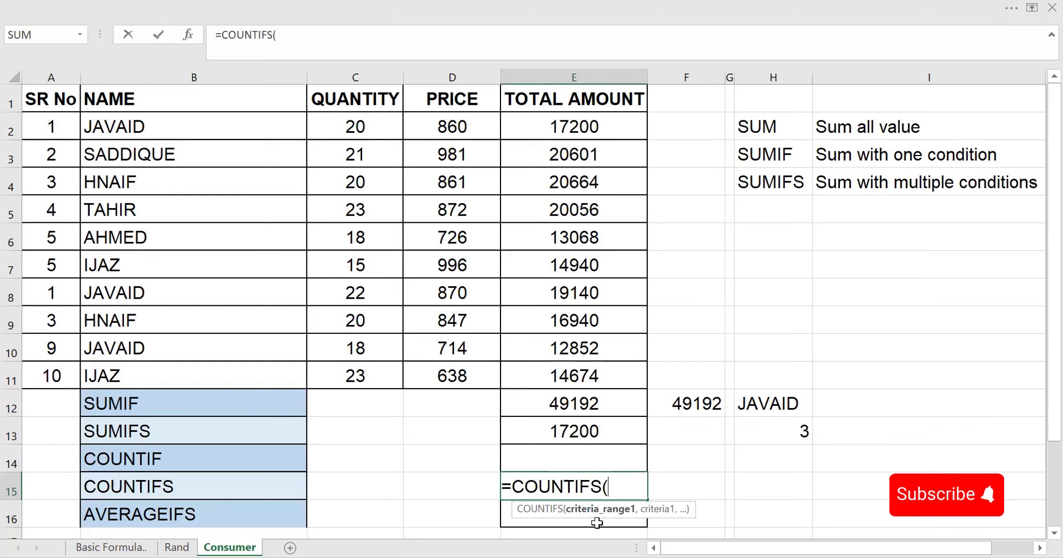
{"action": "left_click_drag", "start_coordinate": [200, 124], "coordinate": [250, 365]}
{"action": "type", "text": ","}
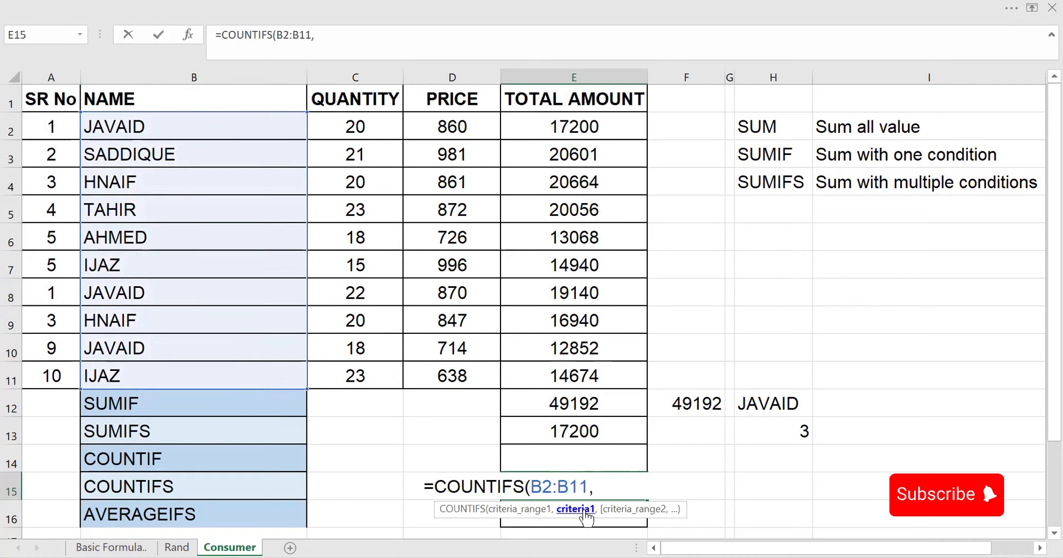
Step: Complete the E15 COUNTIFS with cell H12 as first criterion and C2:C11 matched to 20
{"action": "left_click", "coordinate": [779, 395]}
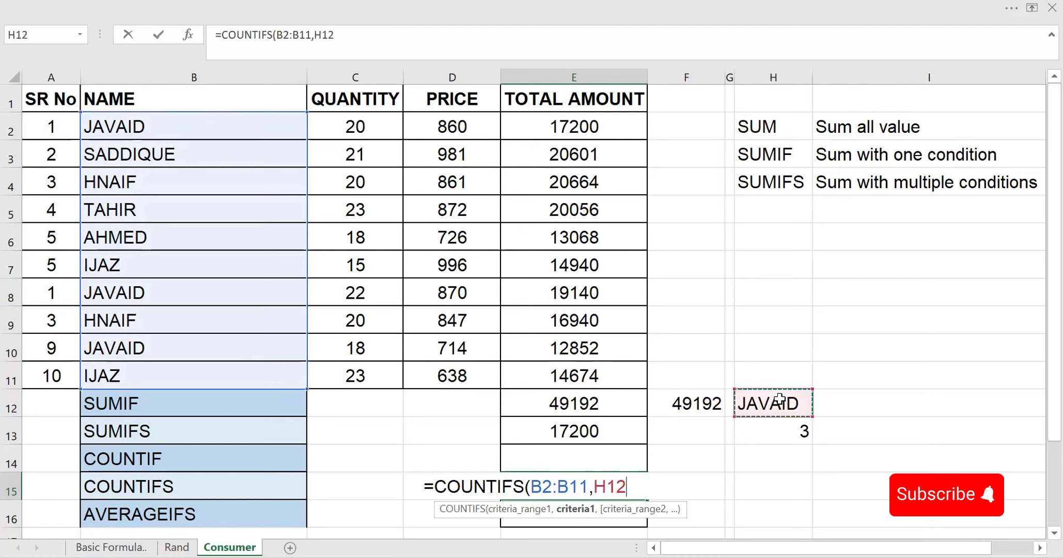
{"action": "type", "text": ","}
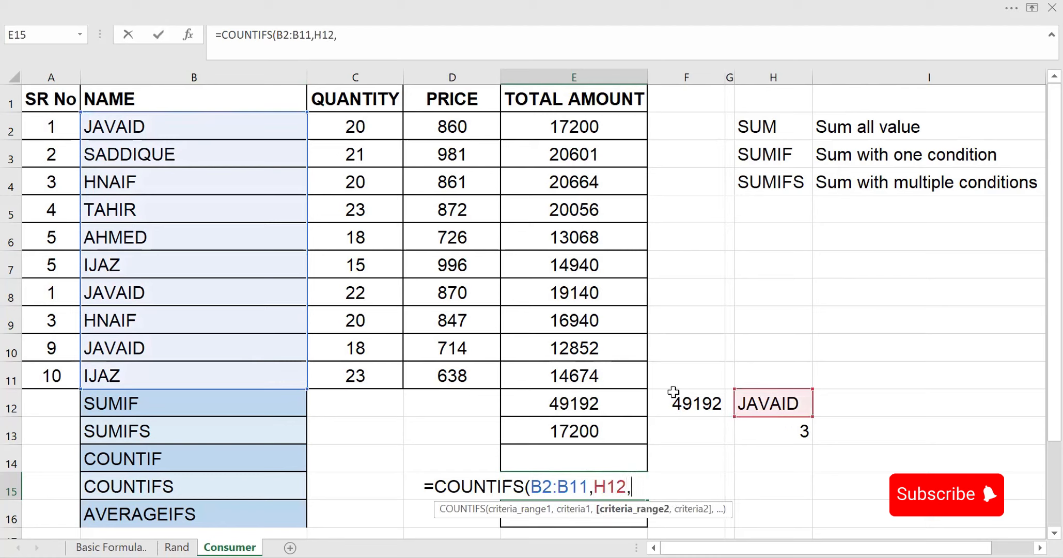
{"action": "left_click_drag", "start_coordinate": [363, 127], "coordinate": [360, 366]}
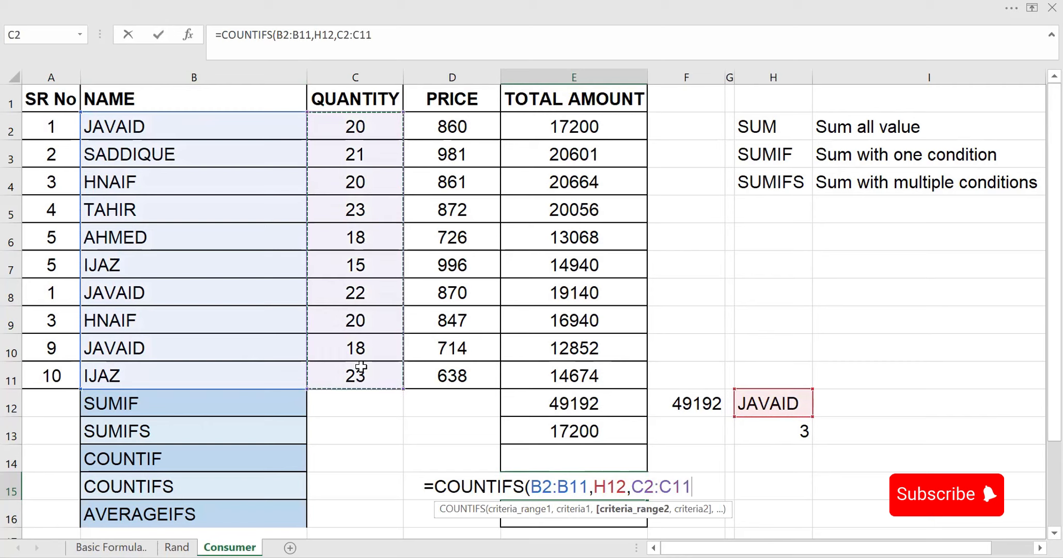
{"action": "type", "text": ",20"}
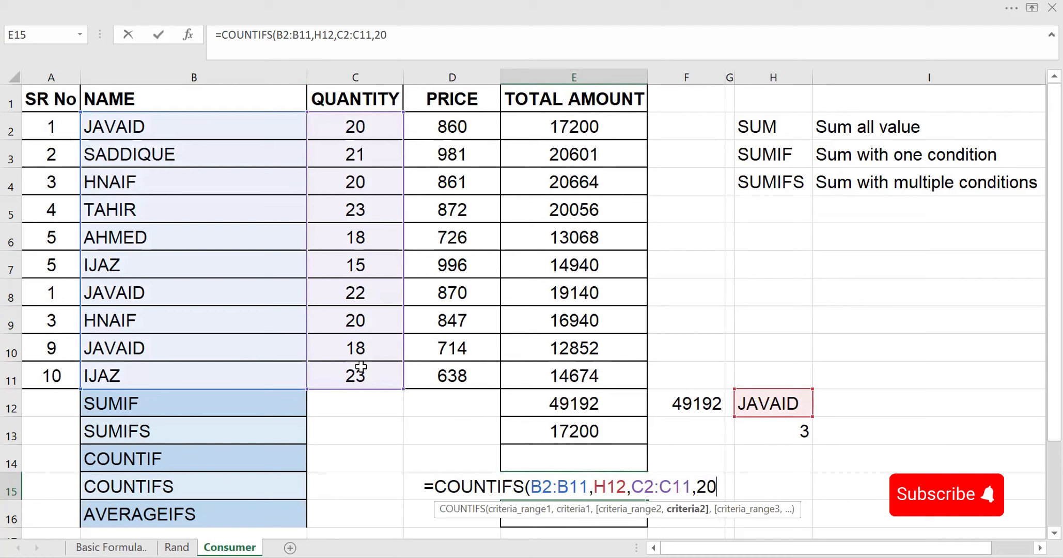
{"action": "type", "text": ")"}
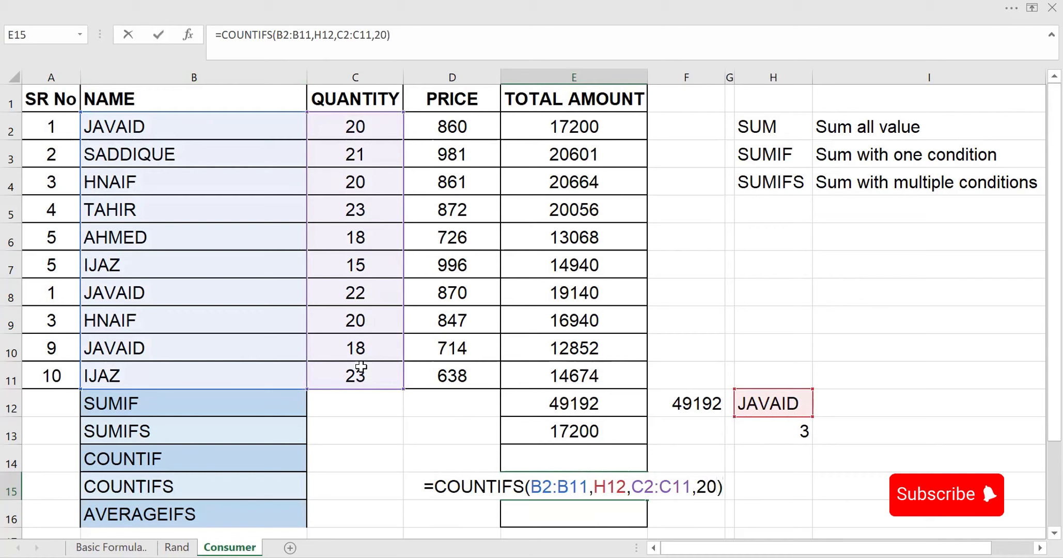
{"action": "key", "text": "Return"}
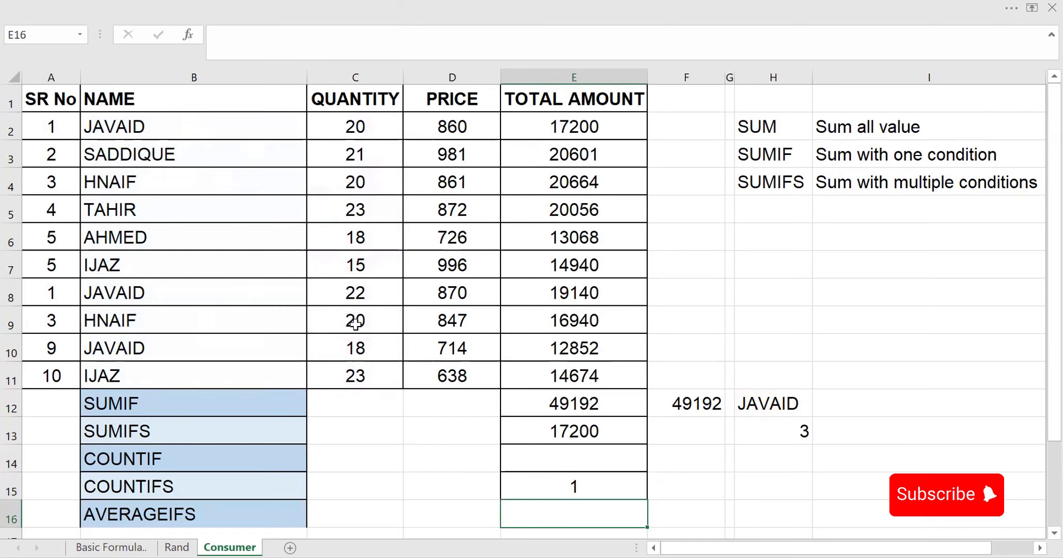
Step: Set the quantity in C8 to 20
{"action": "left_click", "coordinate": [356, 301]}
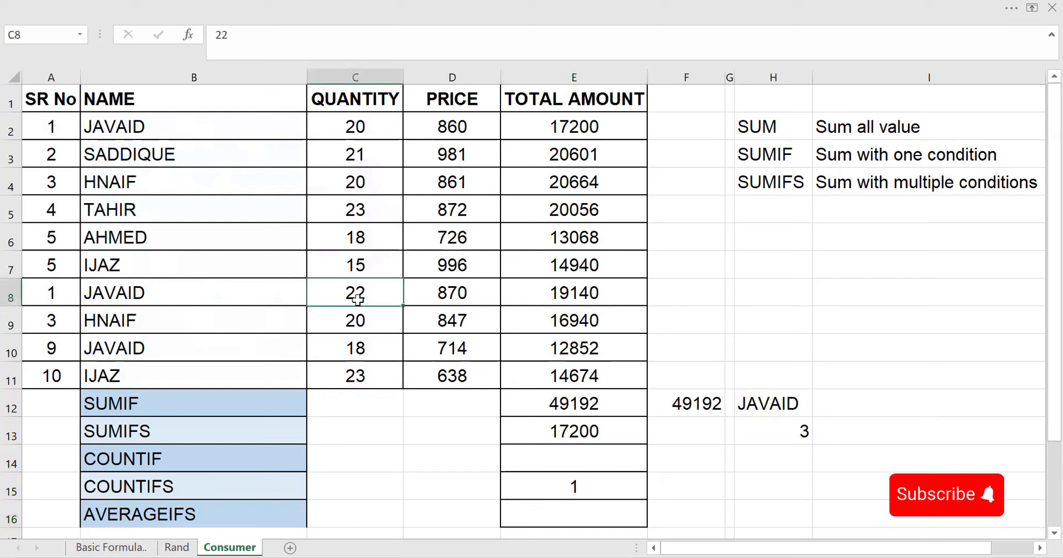
{"action": "type", "text": "20"}
{"action": "left_click", "coordinate": [903, 373]}
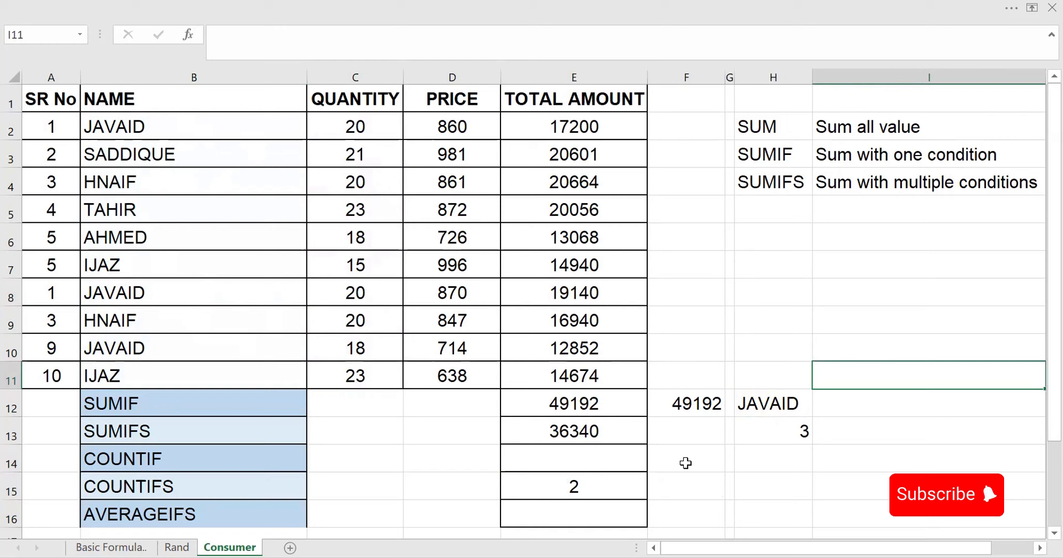
Step: Start an AVERAGEIFS formula in E16 with the total amounts E2:E11 as the average range
{"action": "left_click", "coordinate": [557, 517]}
{"action": "type", "text": "="}
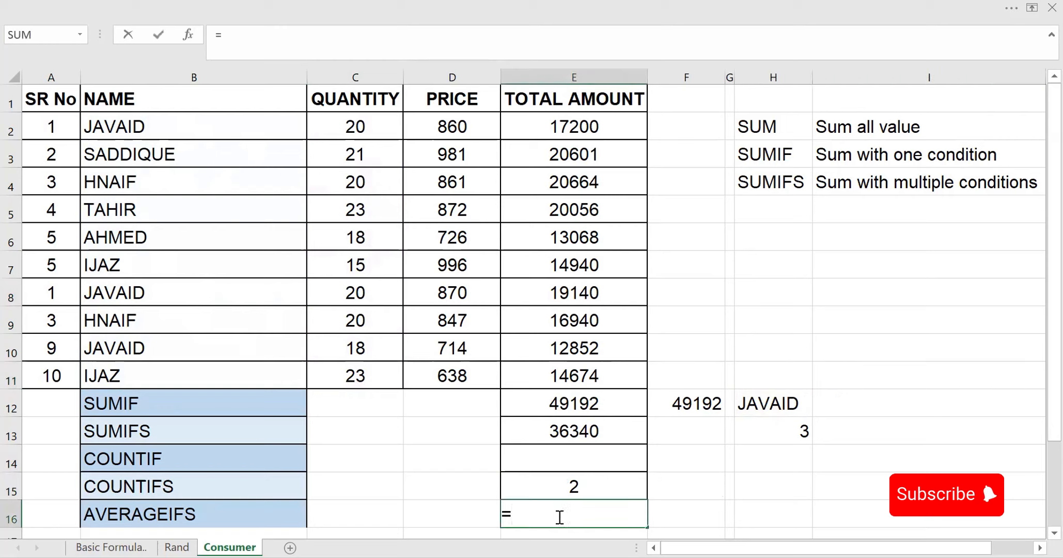
{"action": "type", "text": "AV"}
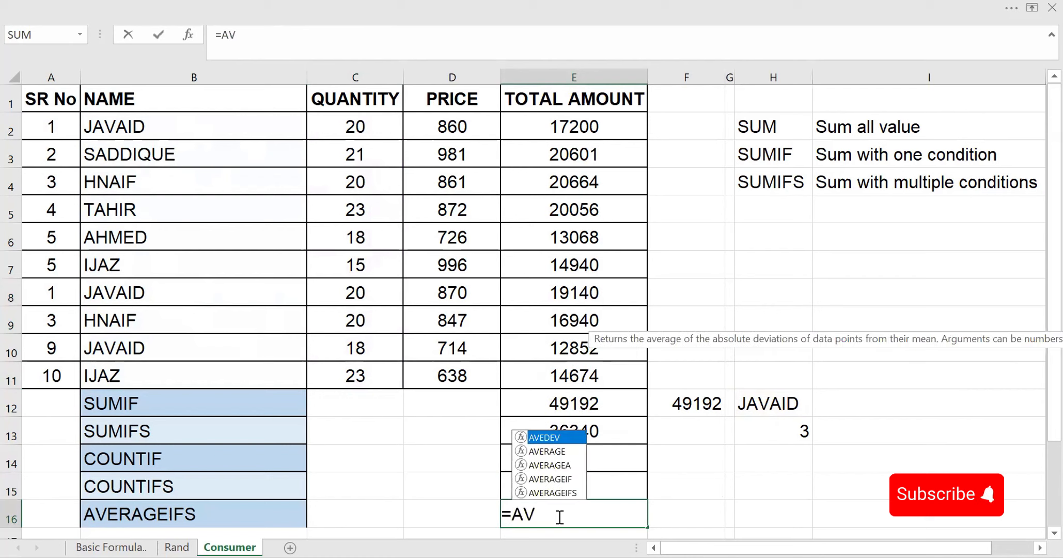
{"action": "type", "text": "E"}
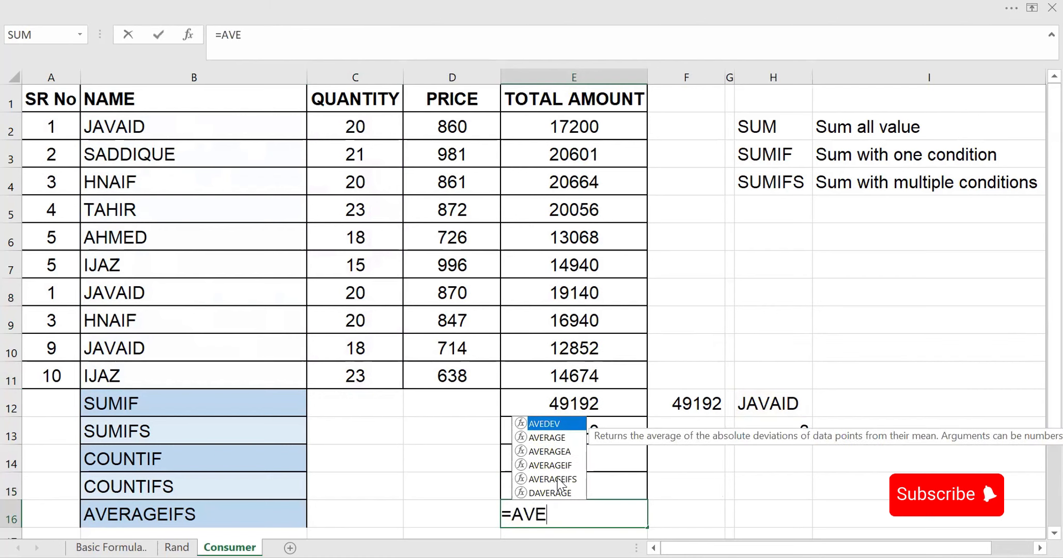
{"action": "double_click", "coordinate": [556, 479]}
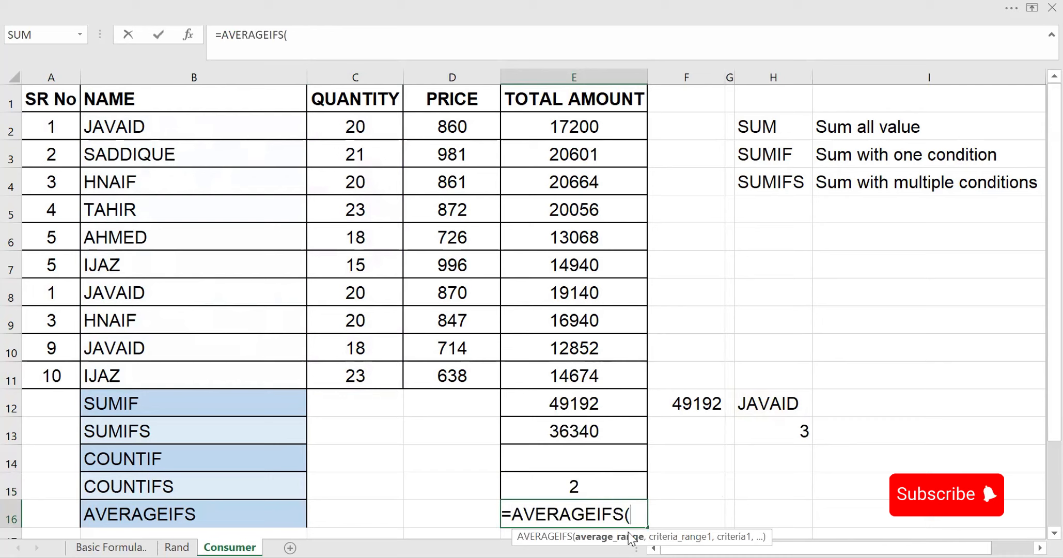
{"action": "left_click", "coordinate": [587, 123]}
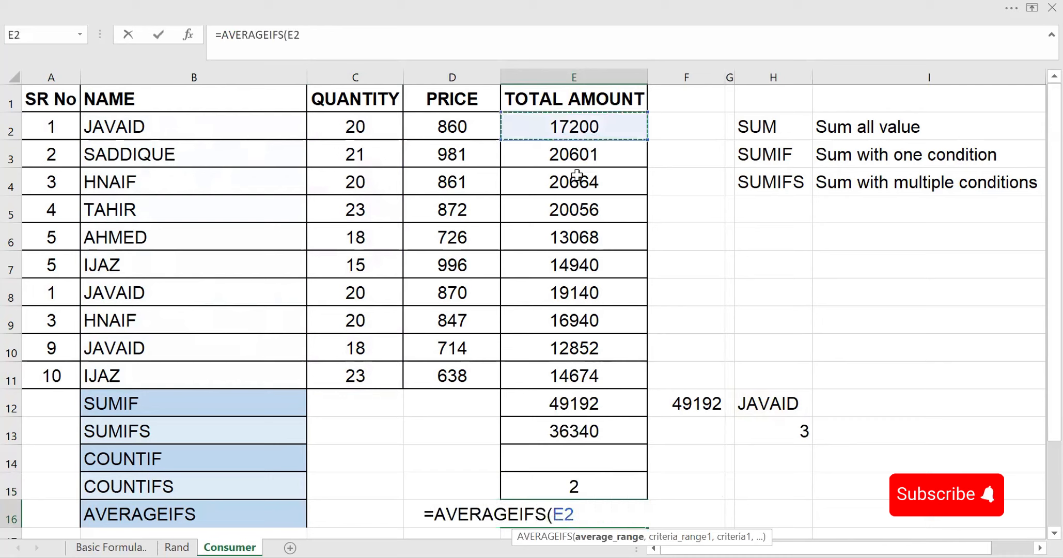
{"action": "left_click", "coordinate": [592, 377], "text": "shift"}
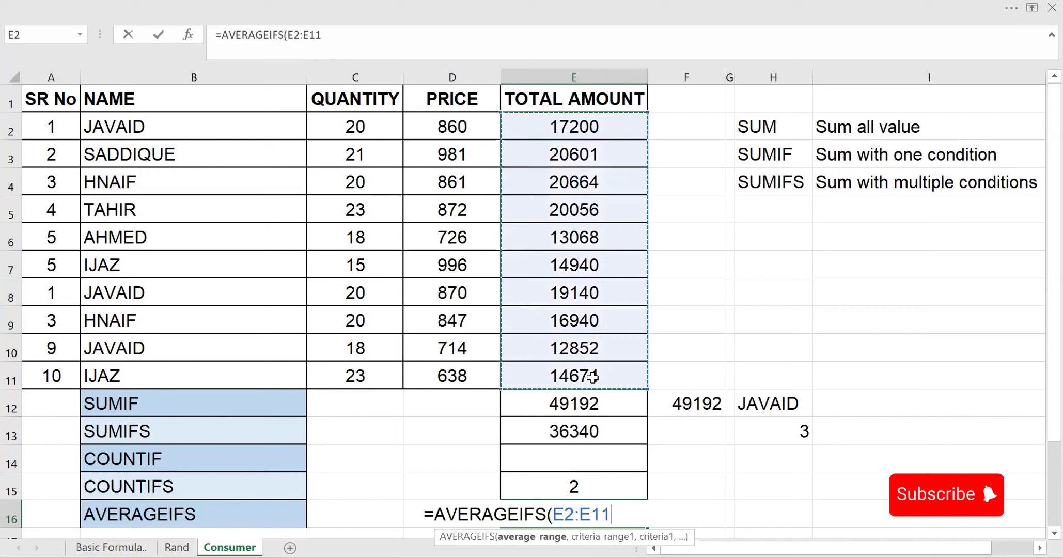
{"action": "type", "text": ","}
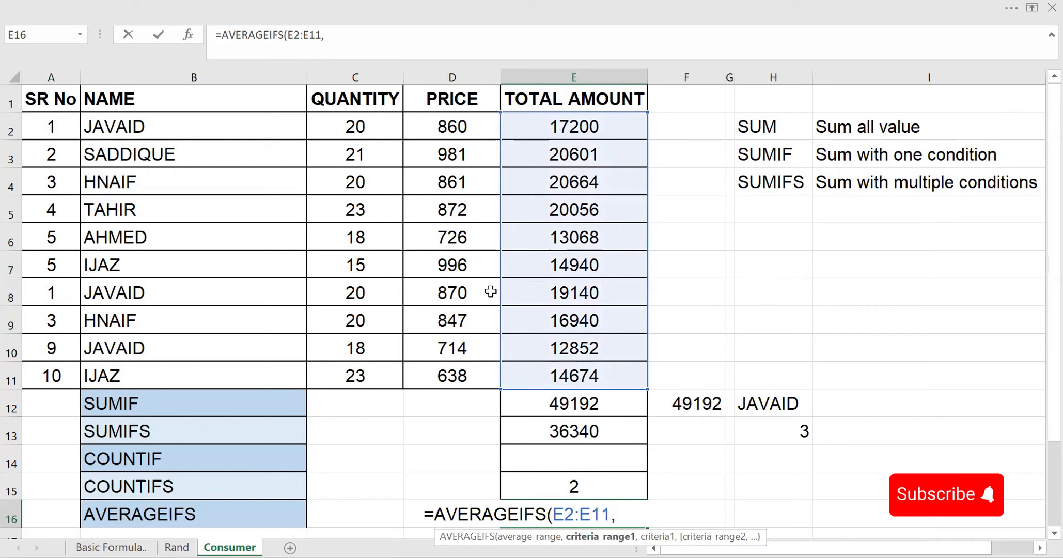
Step: Complete the E16 AVERAGEIFS with B2:B11 matched to cell H12 and C2:C11 matched to 20
{"action": "left_click", "coordinate": [191, 129]}
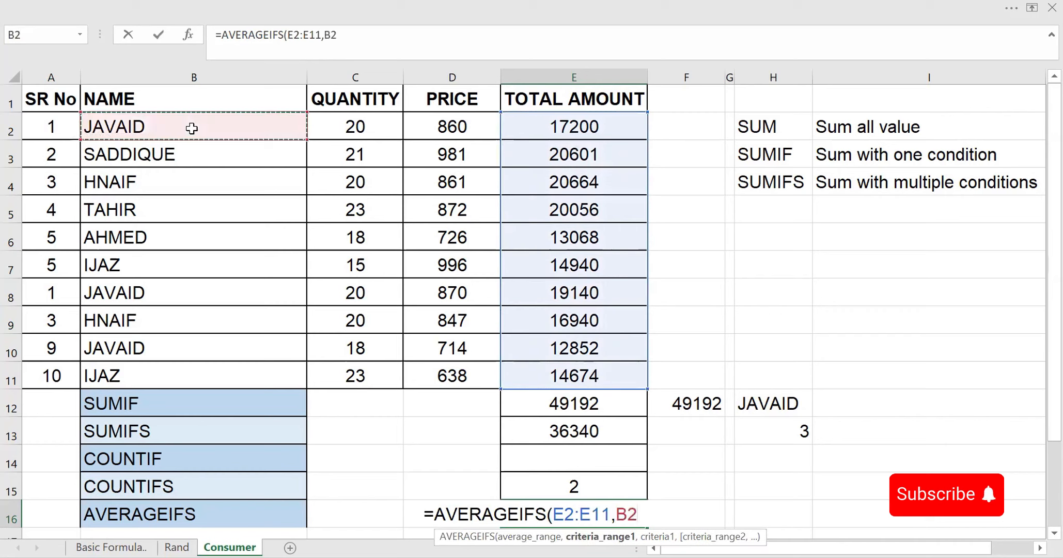
{"action": "left_click", "coordinate": [166, 369], "text": "shift"}
{"action": "type", "text": ","}
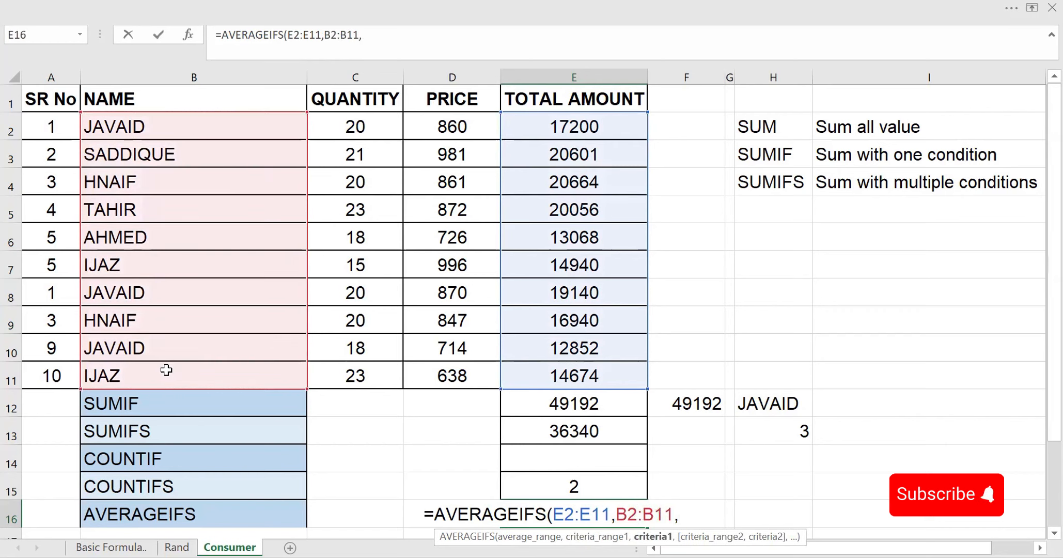
{"action": "left_click", "coordinate": [766, 402]}
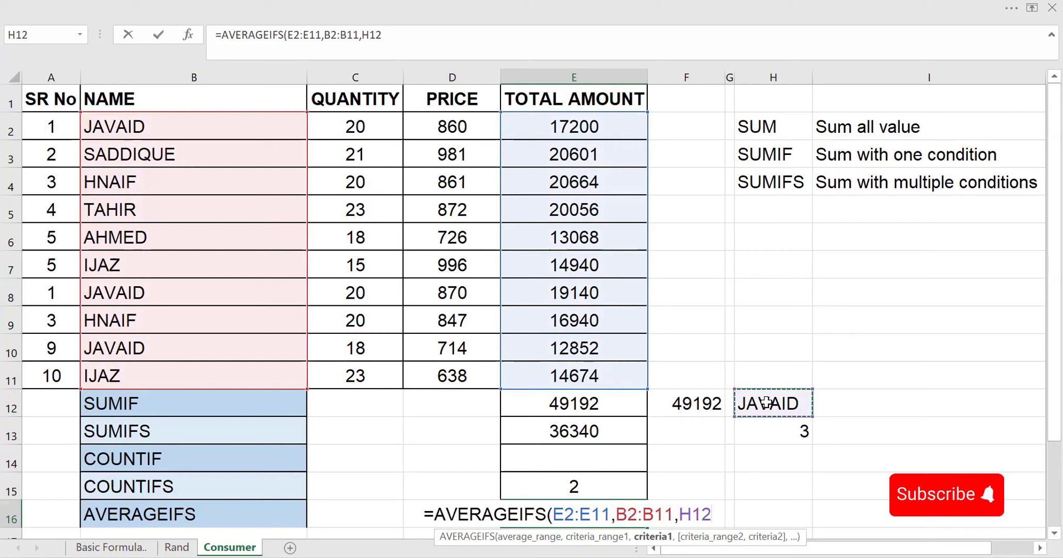
{"action": "type", "text": ","}
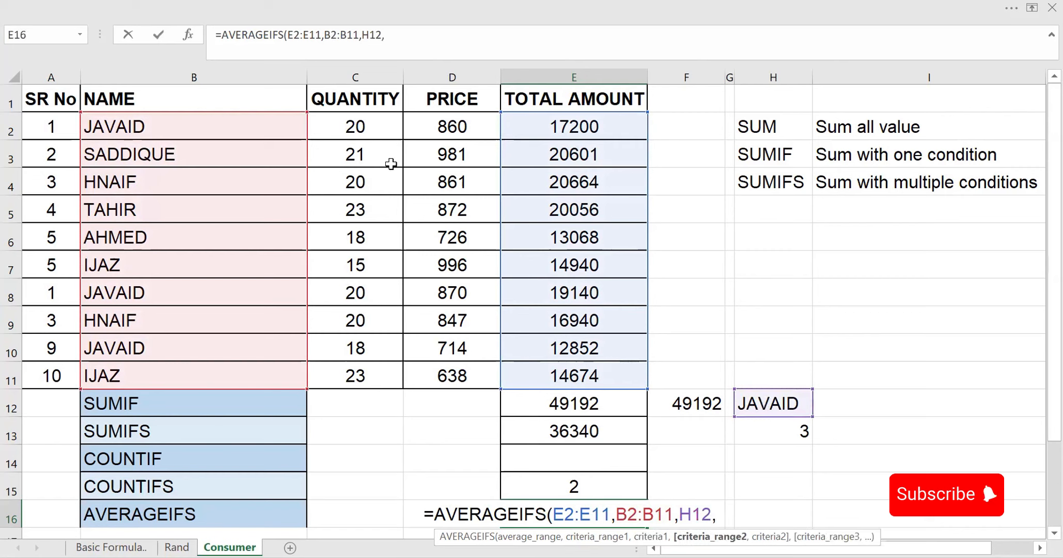
{"action": "left_click_drag", "start_coordinate": [360, 129], "coordinate": [360, 379]}
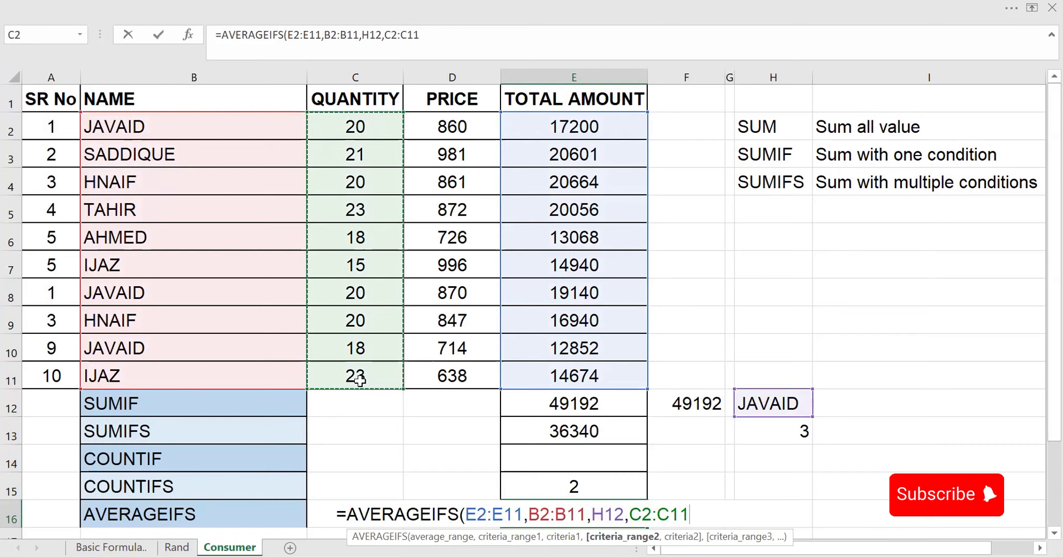
{"action": "type", "text": ",20)"}
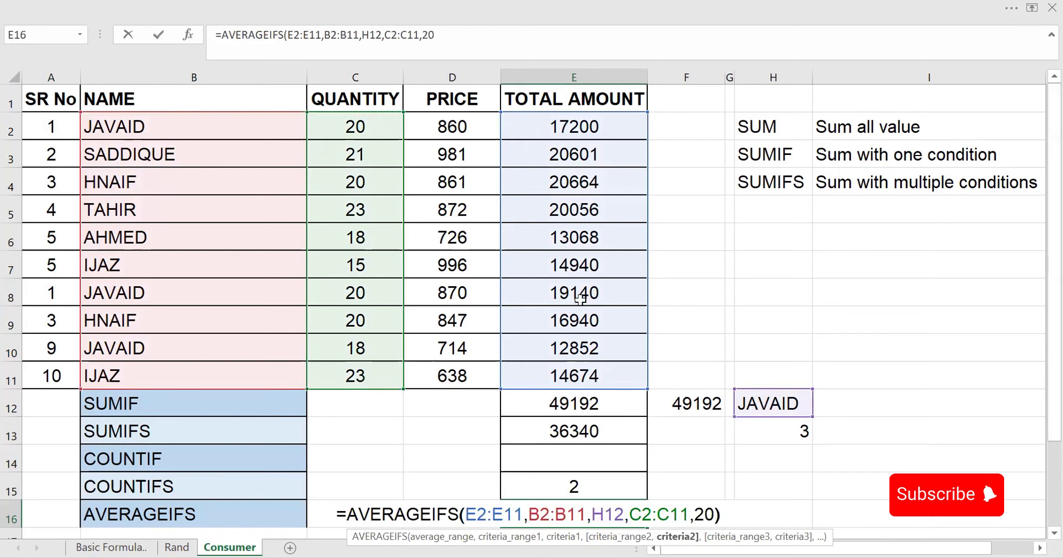
{"action": "key", "text": "Return"}
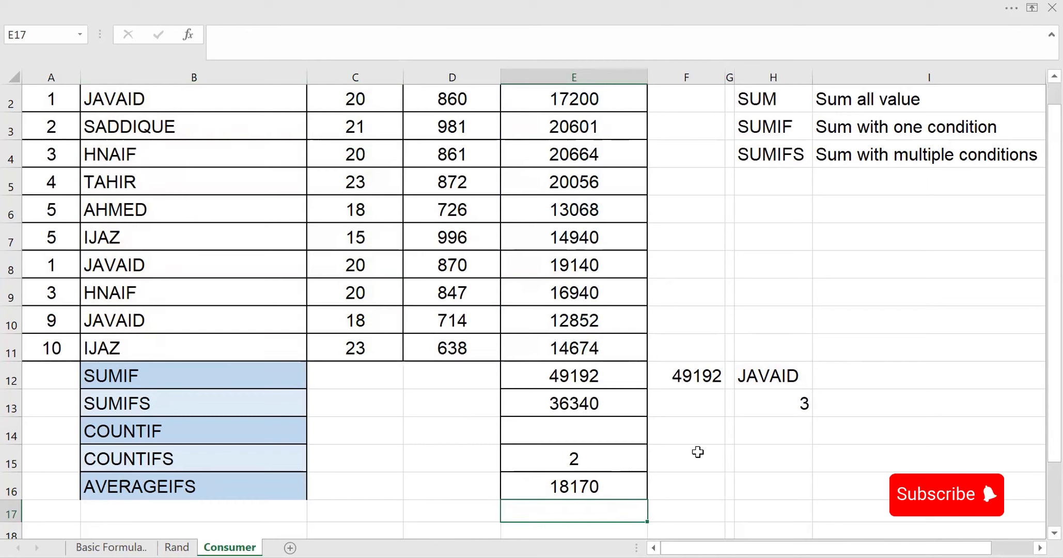
Step: Replace the name in criterion cell H12 with the customer name listed in B7
{"action": "left_click", "coordinate": [775, 376]}
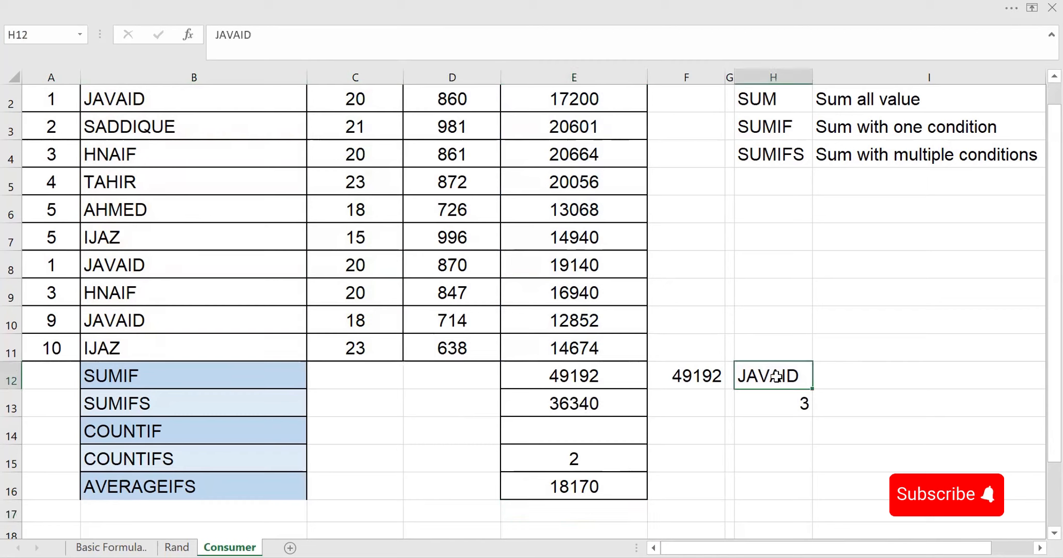
{"action": "type", "text": "I"}
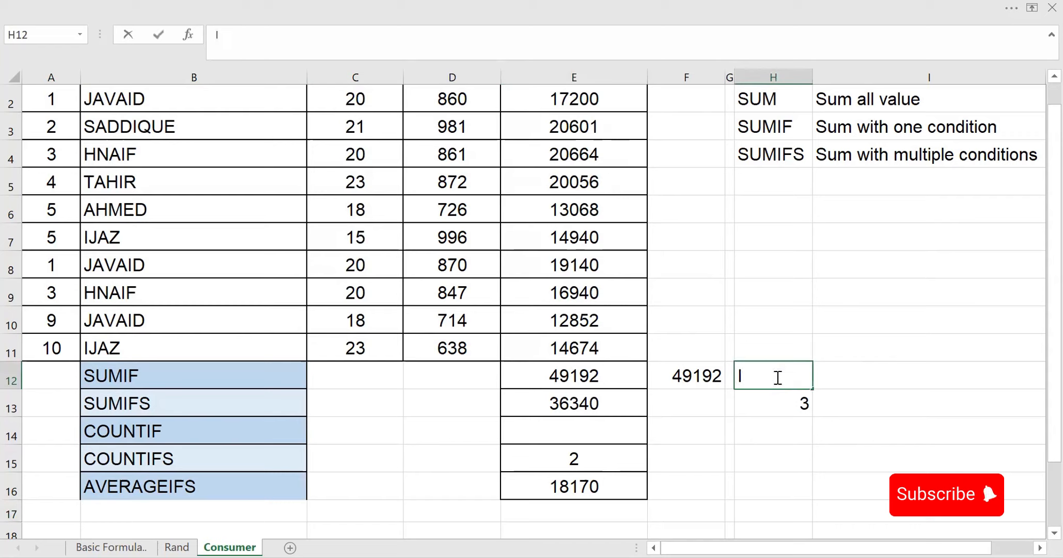
{"action": "type", "text": "JAZ"}
{"action": "left_click", "coordinate": [821, 448]}
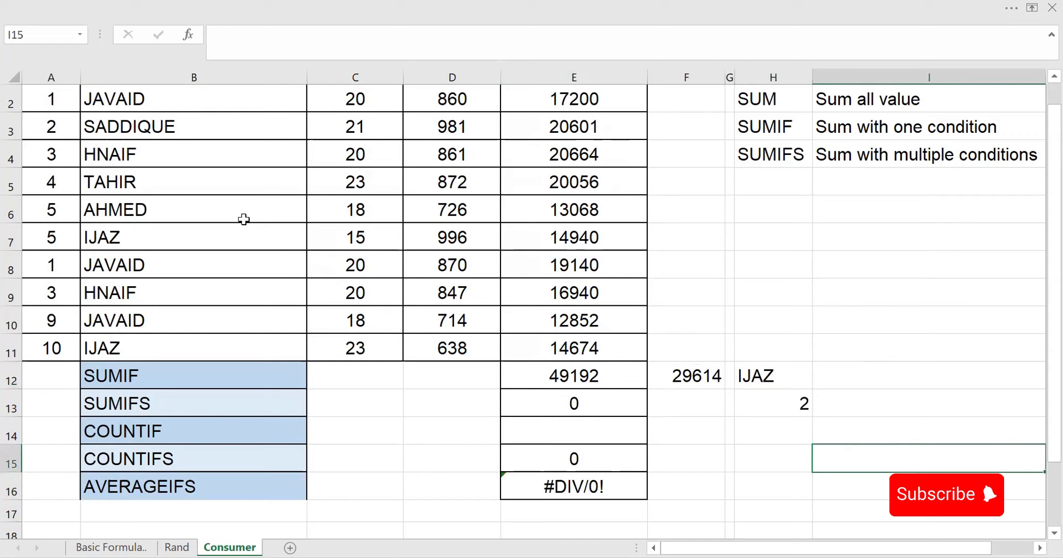
Step: Set the quantity in C7 to 20
{"action": "left_click", "coordinate": [355, 238]}
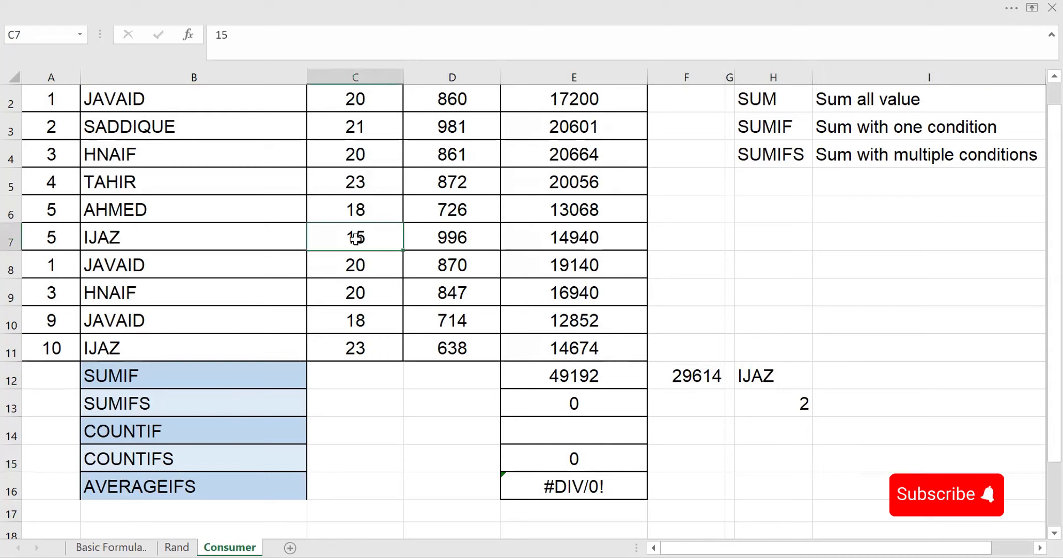
{"action": "type", "text": "20"}
{"action": "left_click", "coordinate": [743, 460]}
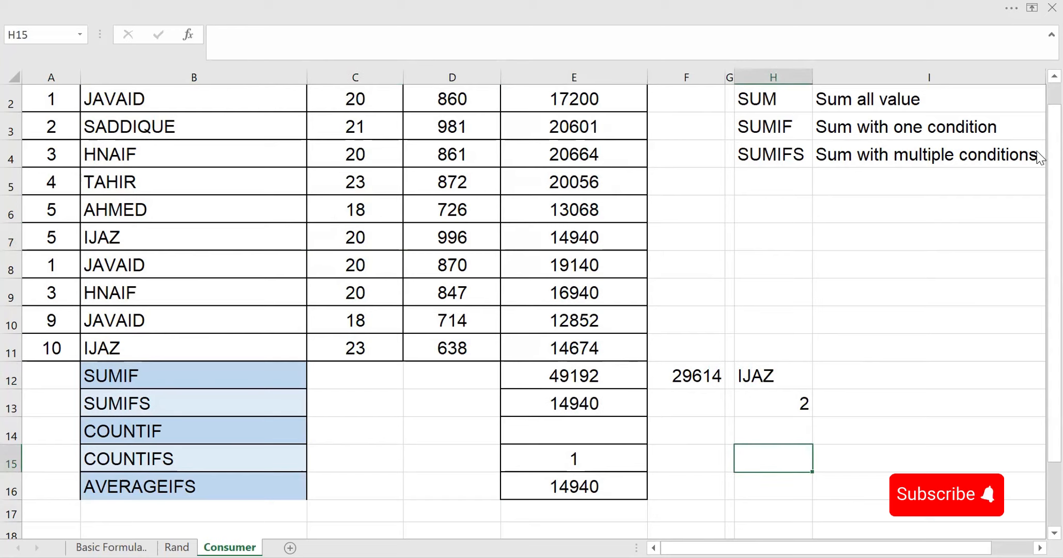
Step: Divide total amount by price in F2 with =E2/D2 and fill the formula down to F11
{"action": "scroll", "coordinate": [1037, 140], "scroll_direction": "up", "scroll_amount": 1}
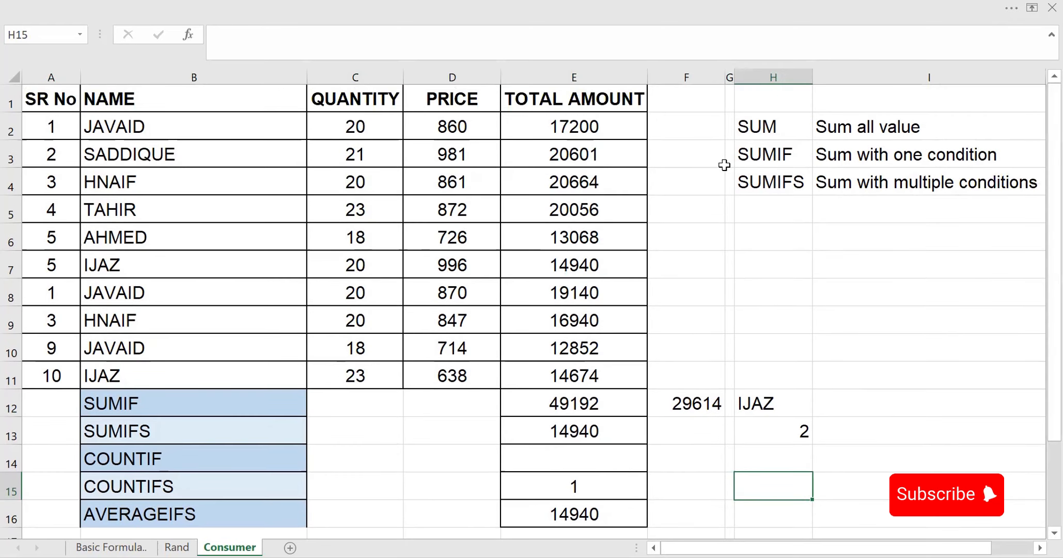
{"action": "left_click", "coordinate": [694, 396]}
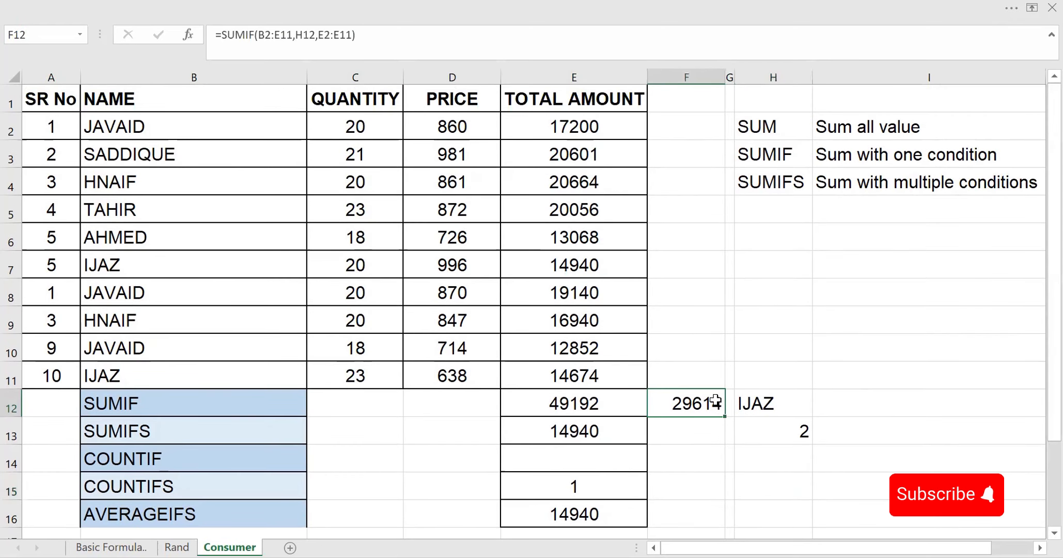
{"action": "left_click", "coordinate": [682, 122]}
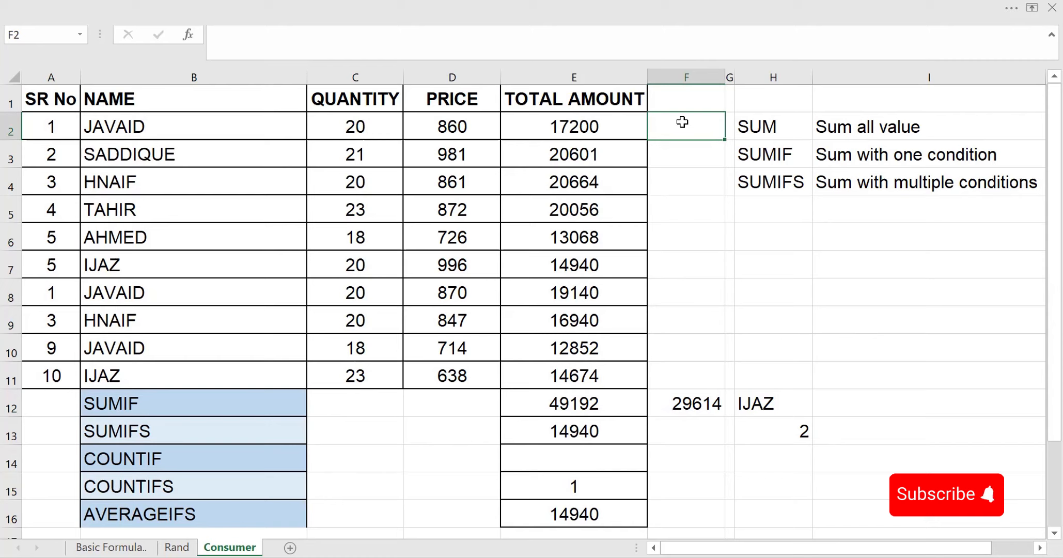
{"action": "type", "text": "="}
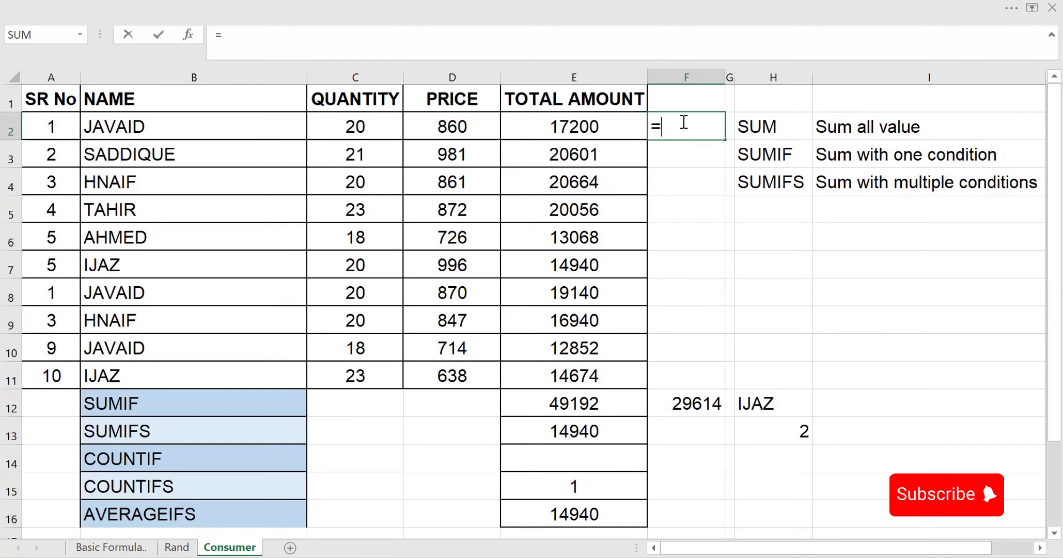
{"action": "left_click", "coordinate": [573, 127]}
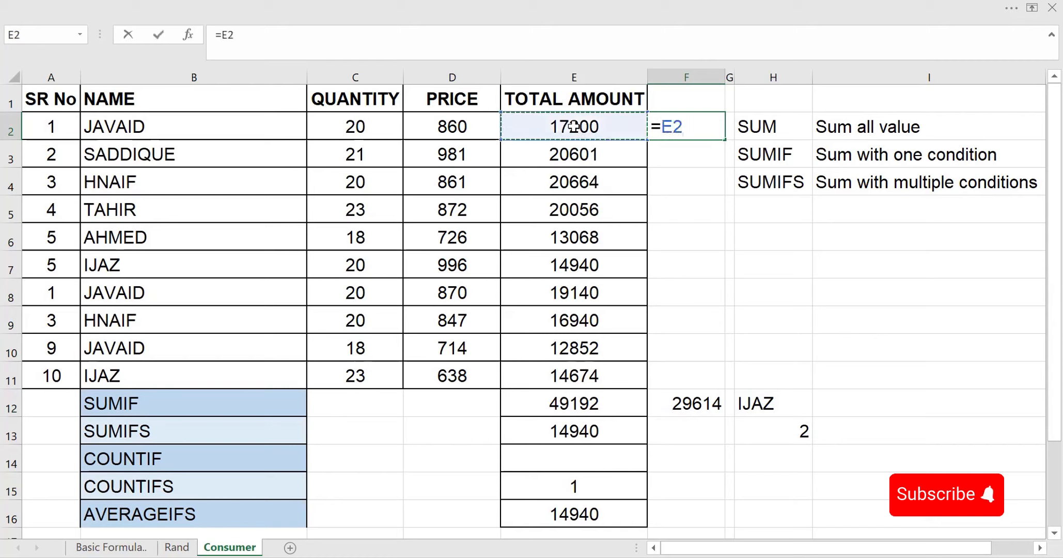
{"action": "type", "text": "/"}
{"action": "left_click", "coordinate": [454, 115]}
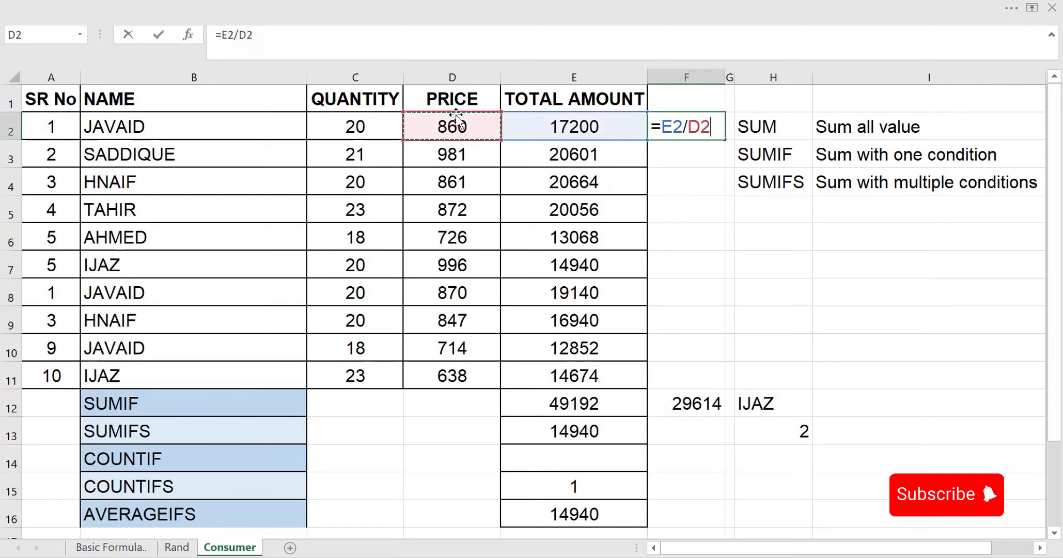
{"action": "key", "text": "Return"}
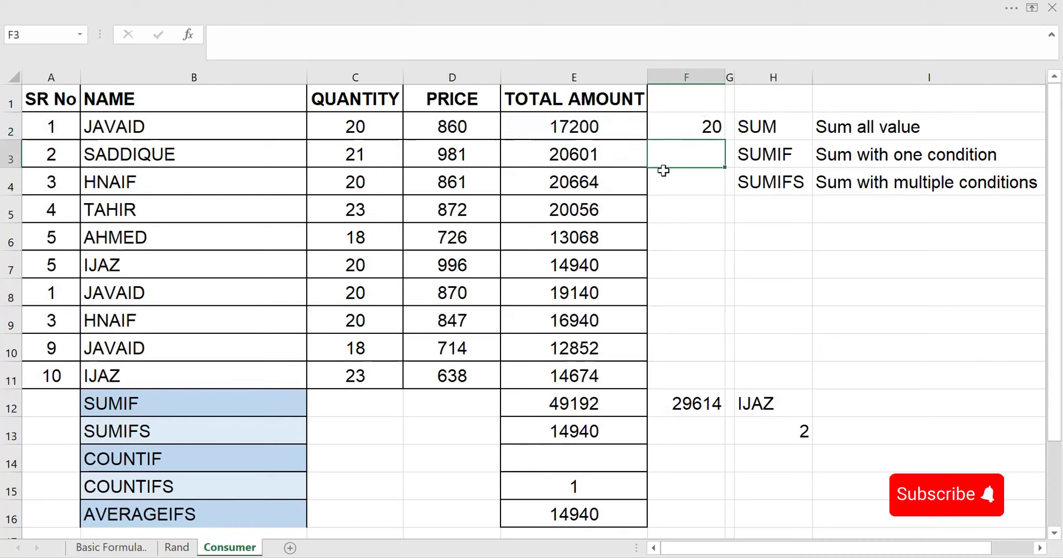
{"action": "left_click", "coordinate": [705, 125]}
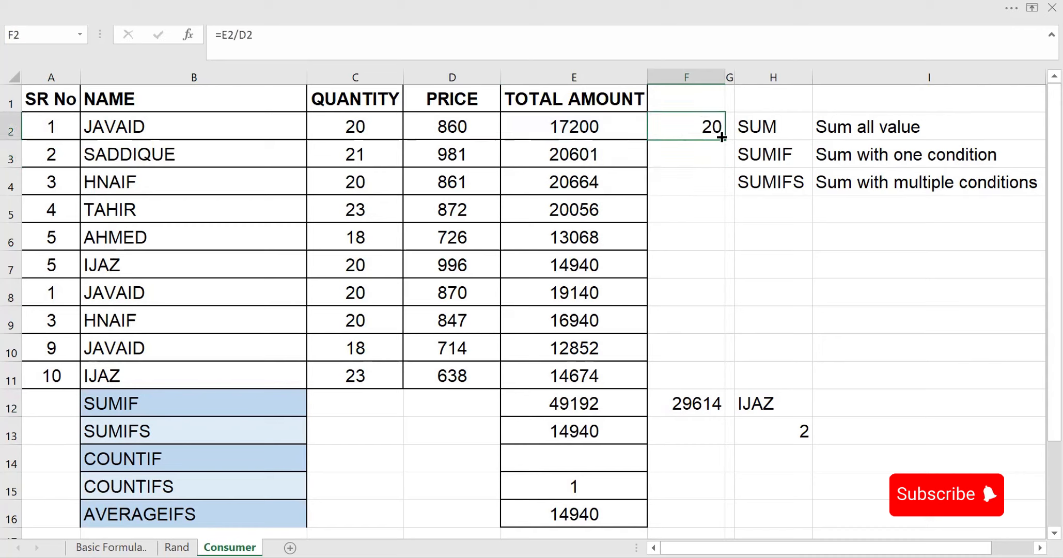
{"action": "left_click_drag", "start_coordinate": [724, 139], "coordinate": [722, 383]}
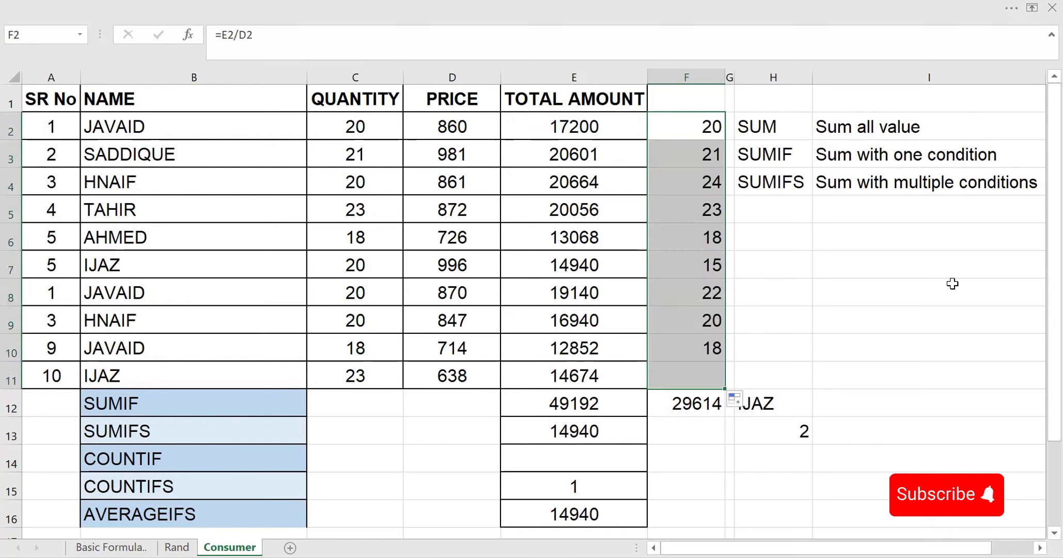
Step: Set the price in D3 to 0 and clear the price in D7
{"action": "left_click", "coordinate": [444, 159]}
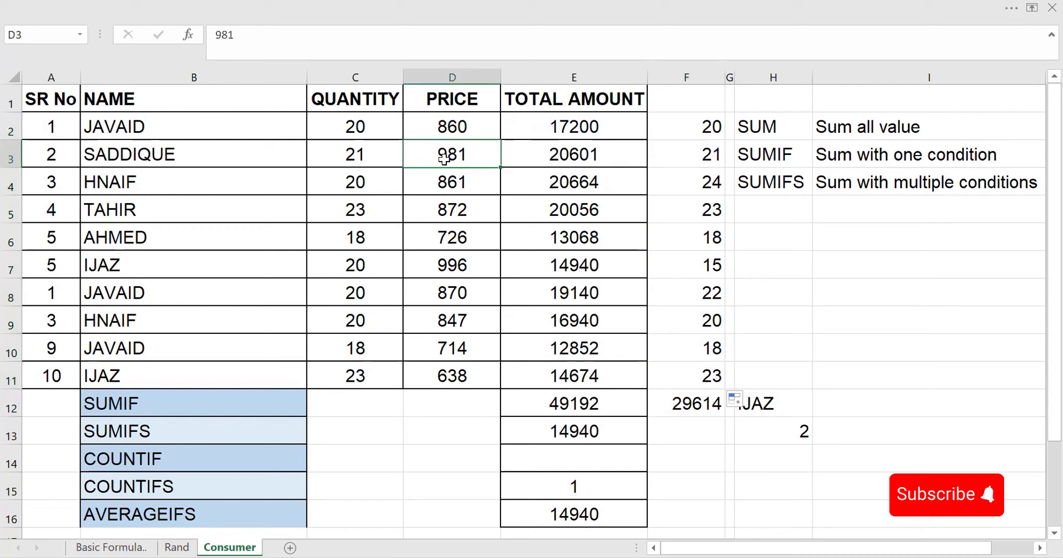
{"action": "type", "text": "0"}
{"action": "left_click", "coordinate": [881, 263]}
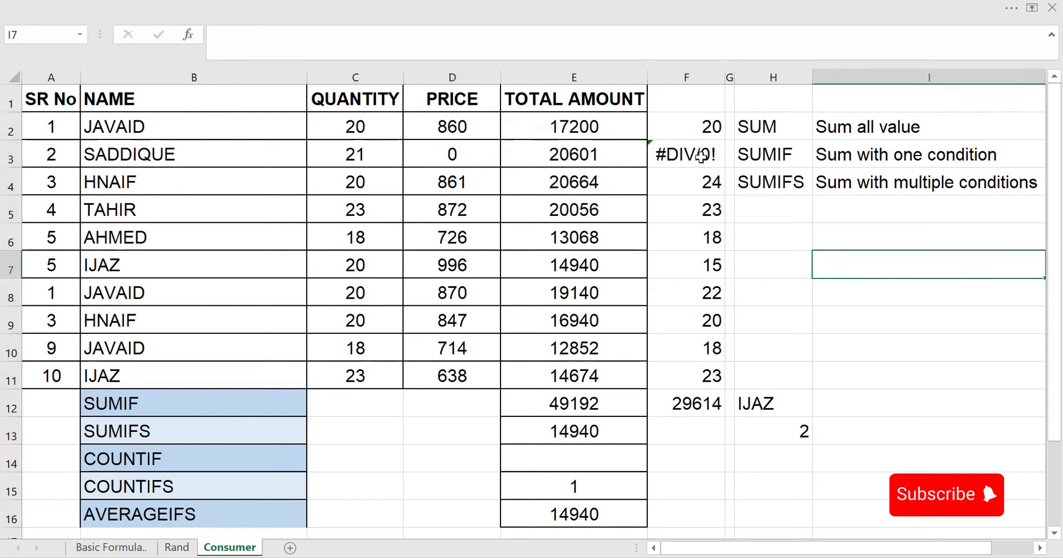
{"action": "left_click", "coordinate": [466, 264]}
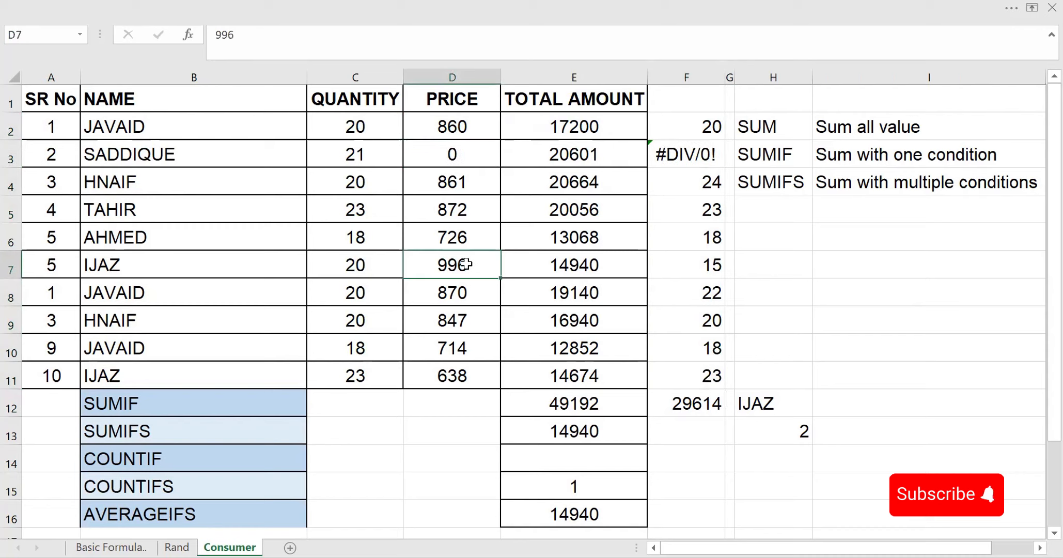
{"action": "type", "text": "0"}
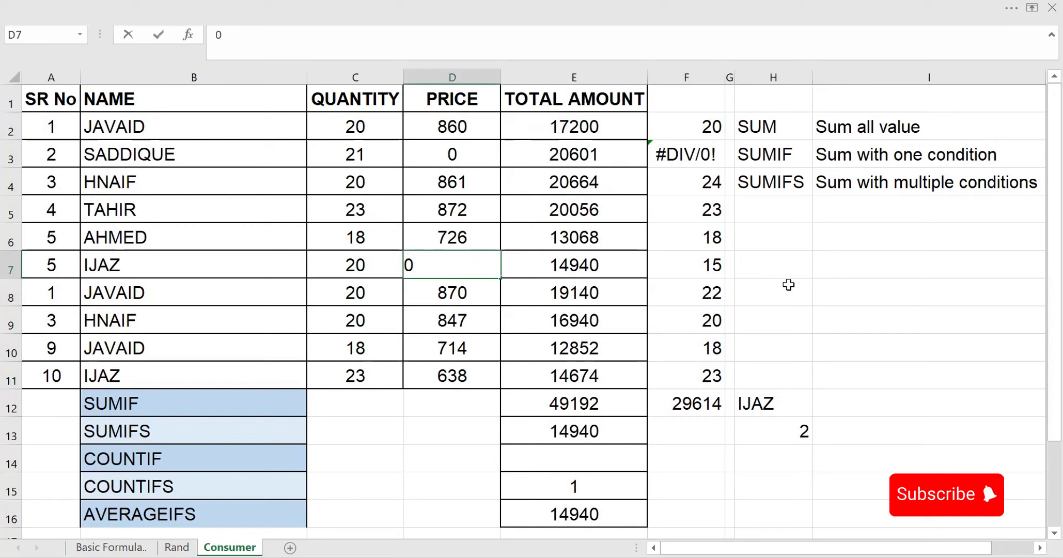
{"action": "left_click", "coordinate": [833, 309]}
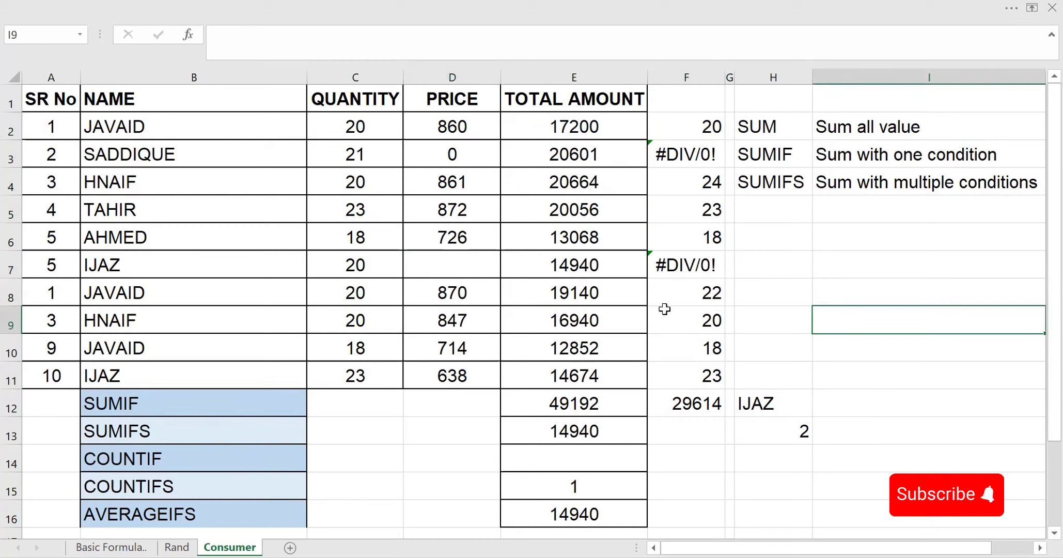
Step: Wrap the division in F2 in an error check, making it =IFERROR((E2/D2),"PLZ CHECK VALUE")
{"action": "left_click", "coordinate": [673, 128]}
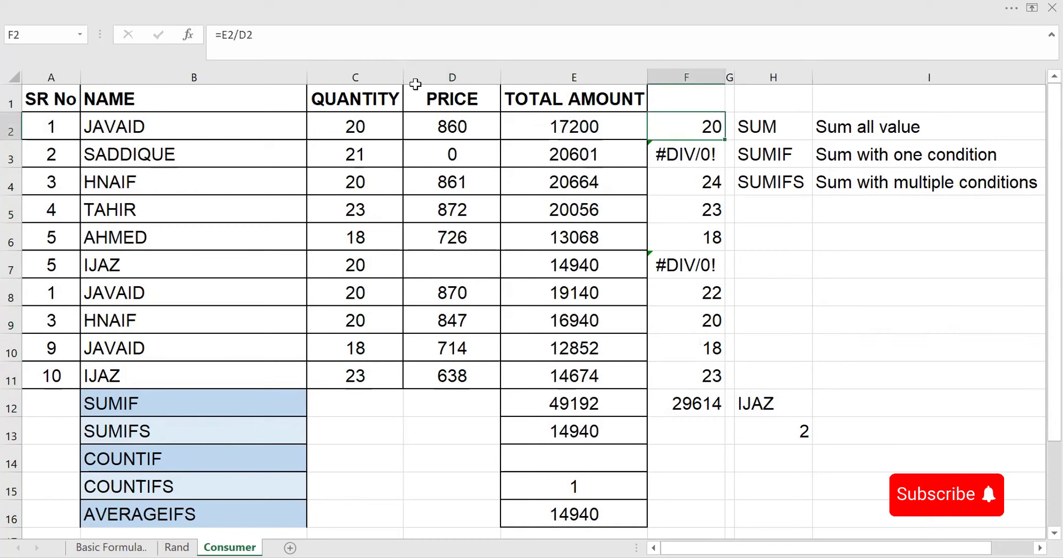
{"action": "left_click", "coordinate": [221, 35]}
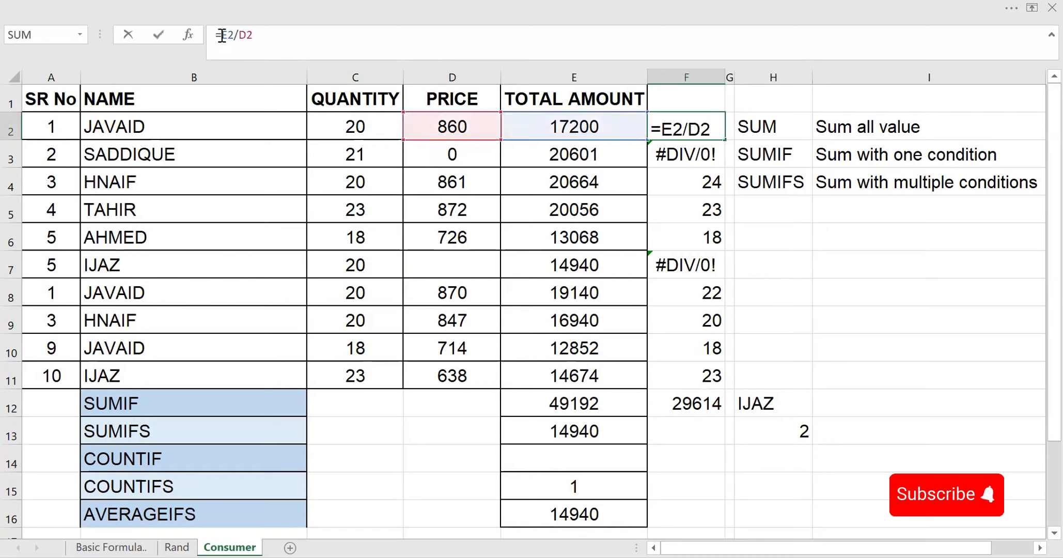
{"action": "type", "text": "IF"}
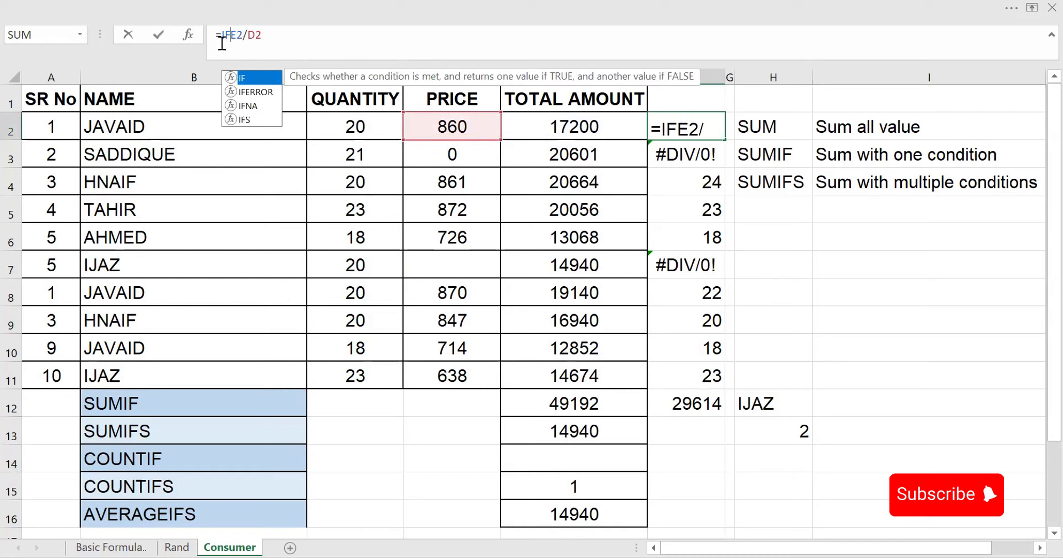
{"action": "double_click", "coordinate": [258, 91]}
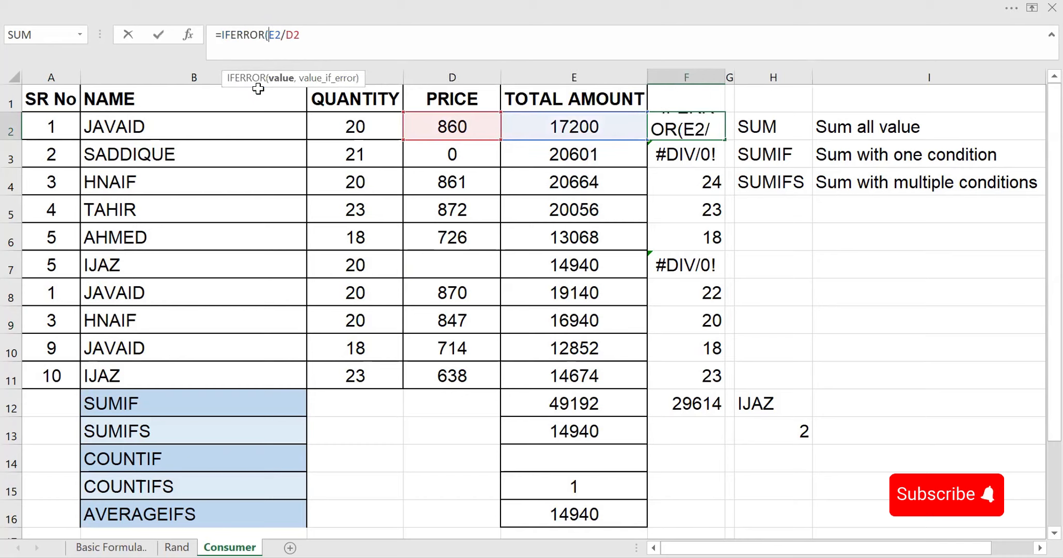
{"action": "type", "text": "(E2/D2"}
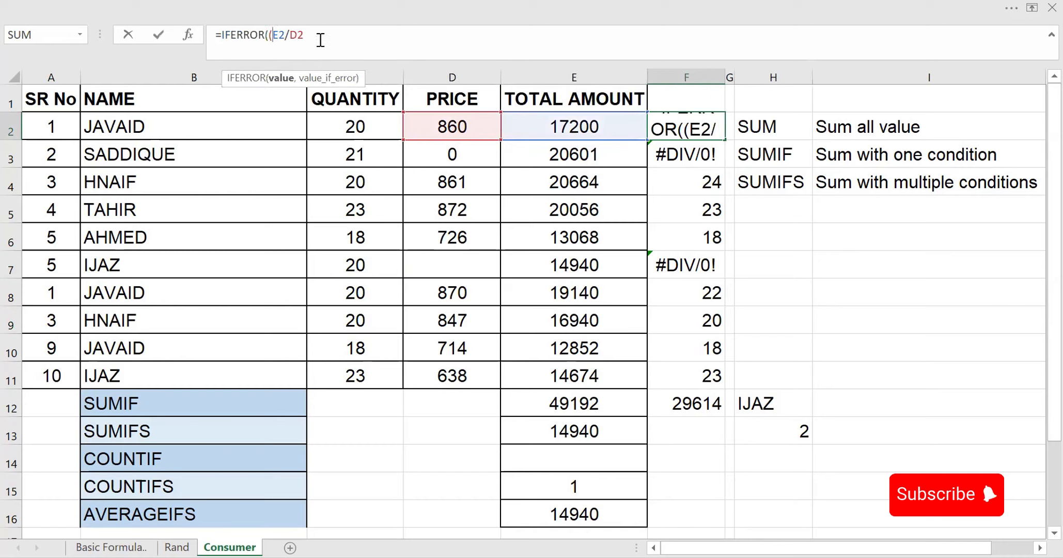
{"action": "type", "text": ")"}
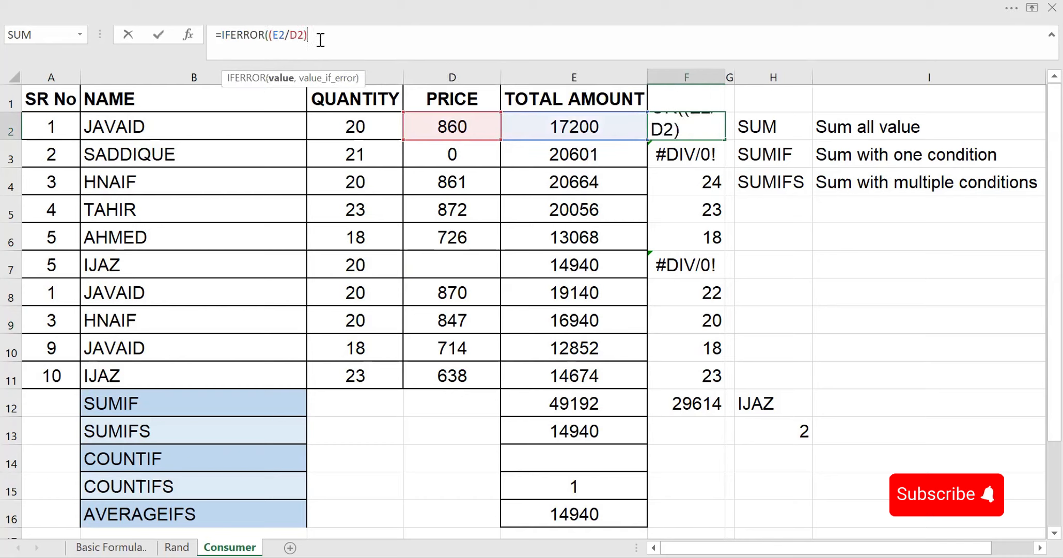
{"action": "type", "text": ",\""}
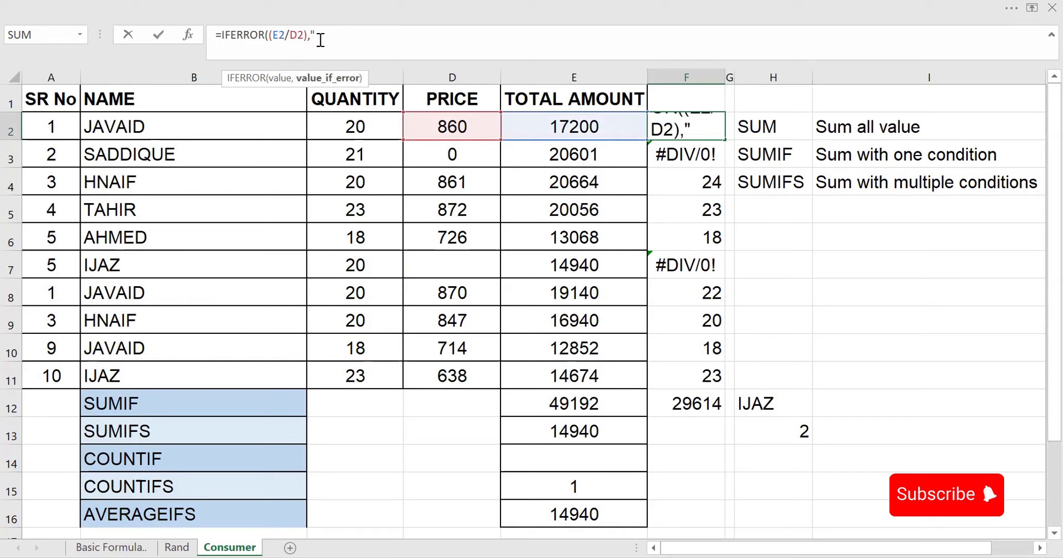
{"action": "type", "text": "PLZ CHECK "}
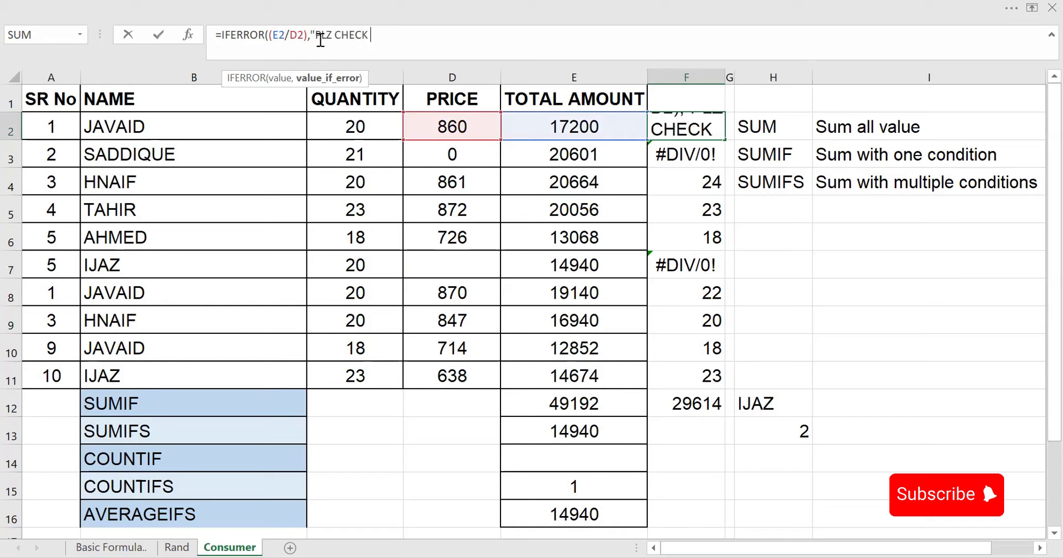
{"action": "type", "text": "VALUE"}
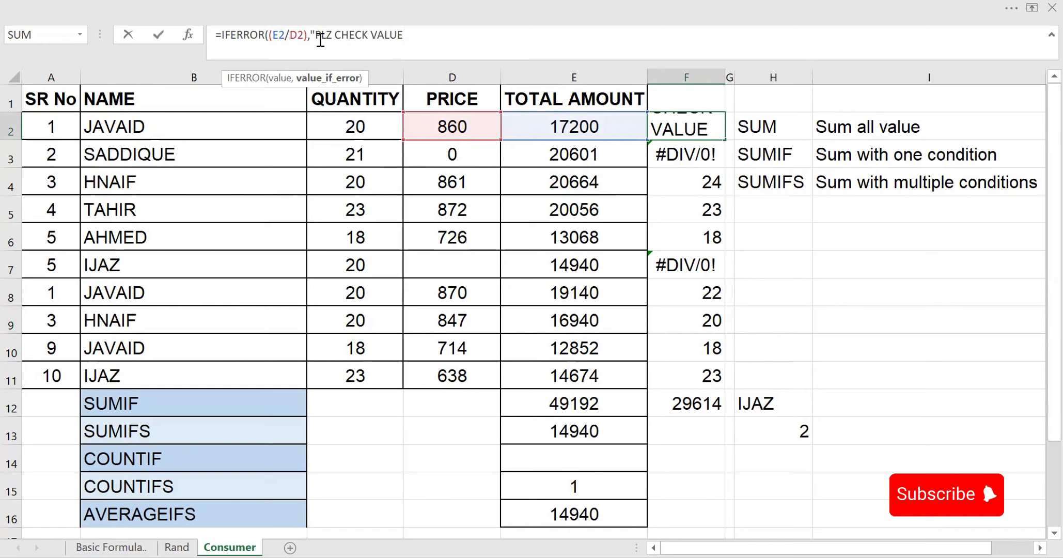
{"action": "type", "text": "\""}
{"action": "type", "text": ")"}
{"action": "key", "text": "Return"}
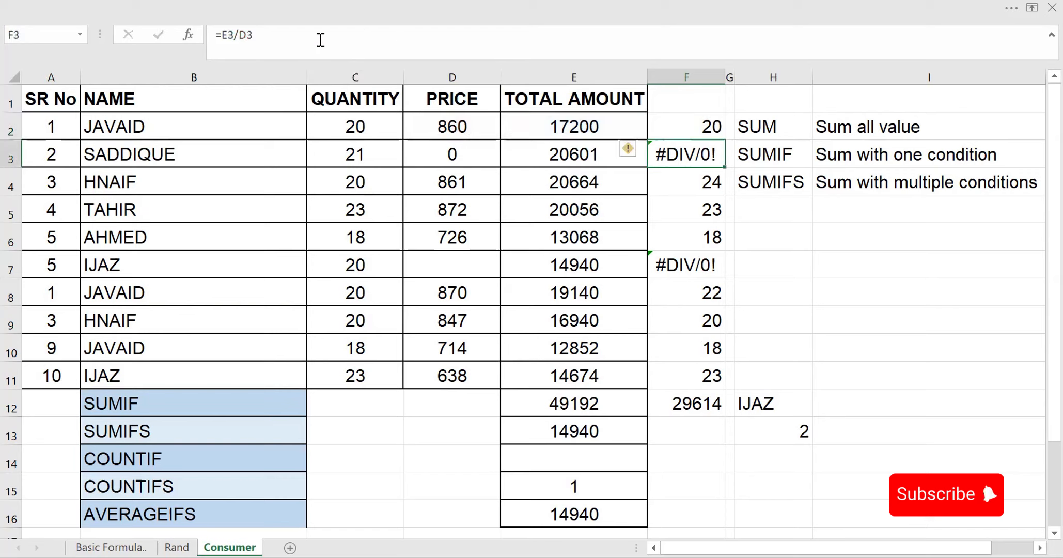
Step: Fill the IFERROR formula from F2 down the column to F12 and clear F12
{"action": "left_click", "coordinate": [685, 115]}
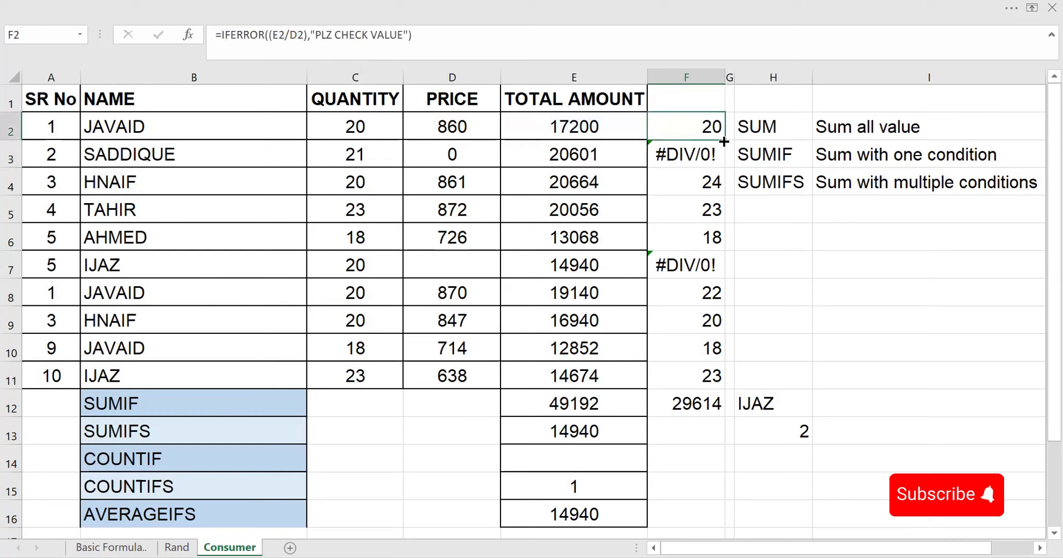
{"action": "double_click", "coordinate": [723, 141]}
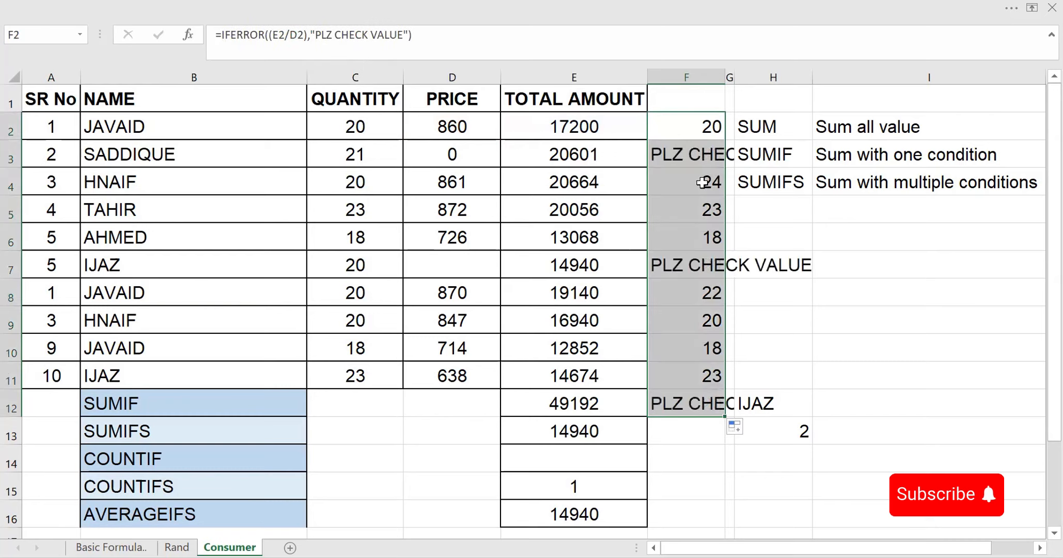
{"action": "left_click", "coordinate": [696, 395]}
{"action": "key", "text": "Delete"}
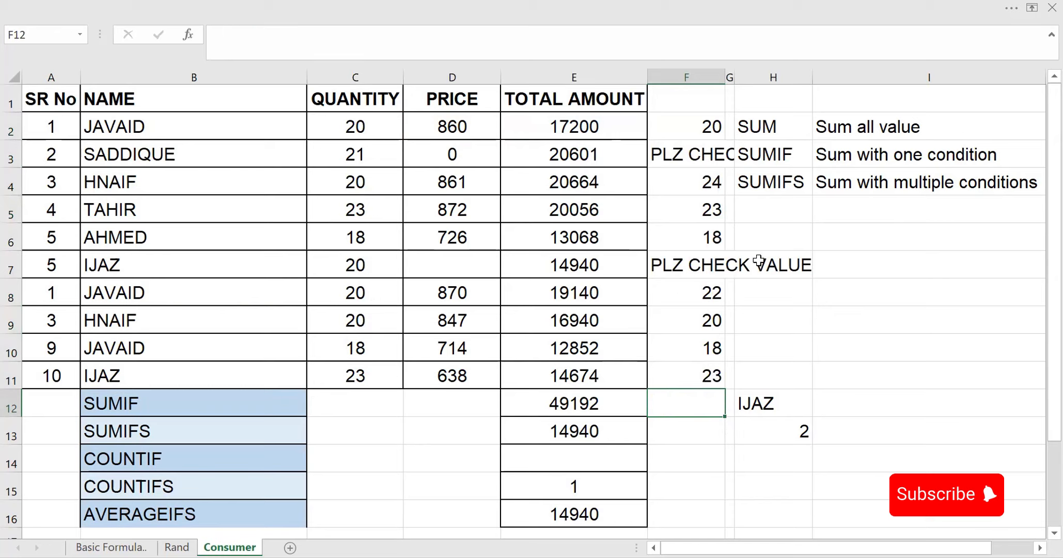
Step: Change the F2 formula to return empty text on errors, =IFERROR((E2/D2),""), and fill it down the column
{"action": "left_click", "coordinate": [700, 121]}
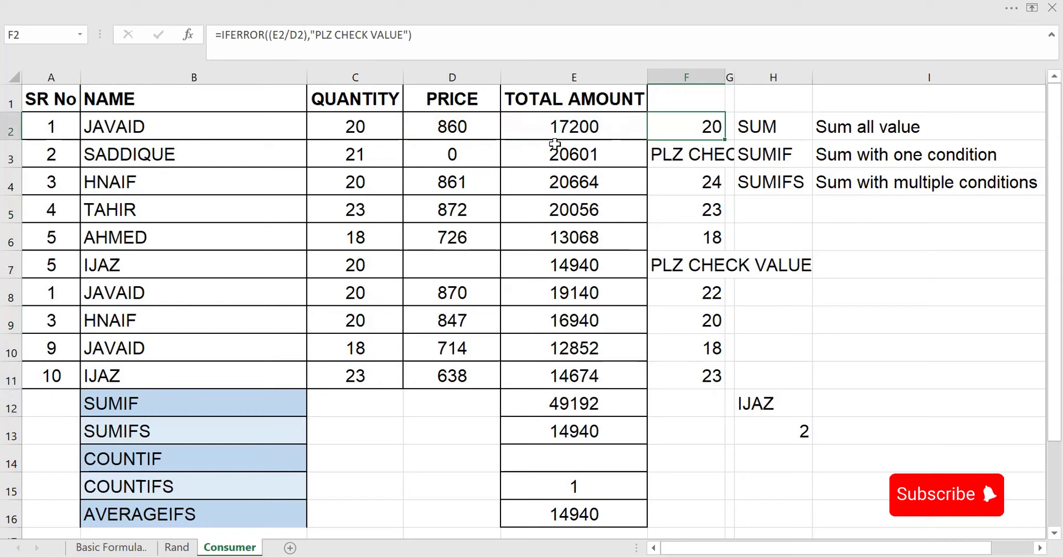
{"action": "double_click", "coordinate": [709, 128]}
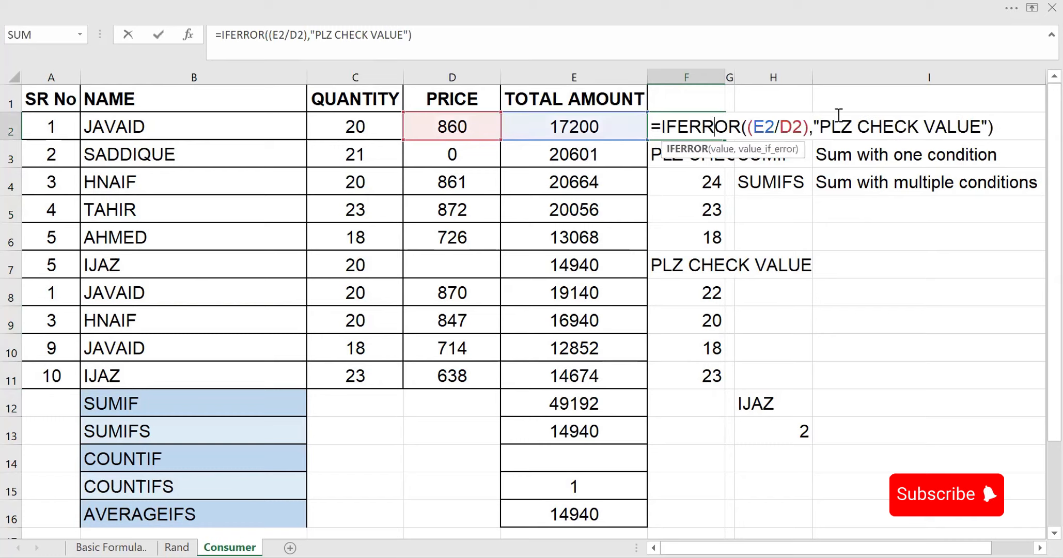
{"action": "left_click", "coordinate": [403, 37]}
{"action": "key", "text": "BackSpace"}
{"action": "key", "text": "BackSpace"}
{"action": "key", "text": "BackSpace"}
{"action": "key", "text": "BackSpace"}
{"action": "key", "text": "BackSpace"}
{"action": "key", "text": "BackSpace"}
{"action": "key", "text": "BackSpace"}
{"action": "key", "text": "BackSpace"}
{"action": "key", "text": "BackSpace"}
{"action": "key", "text": "BackSpace"}
{"action": "key", "text": "BackSpace"}
{"action": "key", "text": "BackSpace"}
{"action": "key", "text": "BackSpace"}
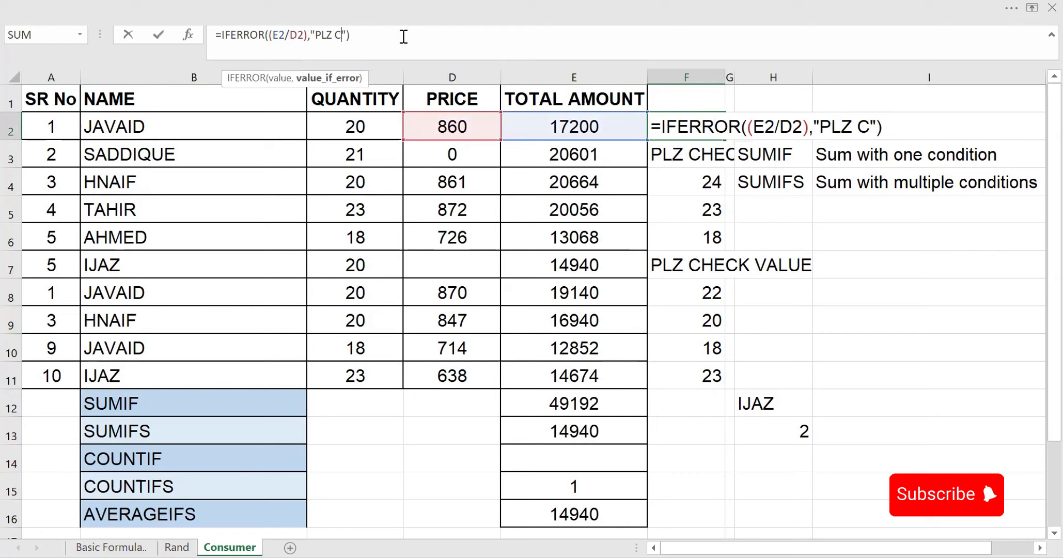
{"action": "key", "text": "BackSpace"}
{"action": "key", "text": "BackSpace"}
{"action": "key", "text": "Return"}
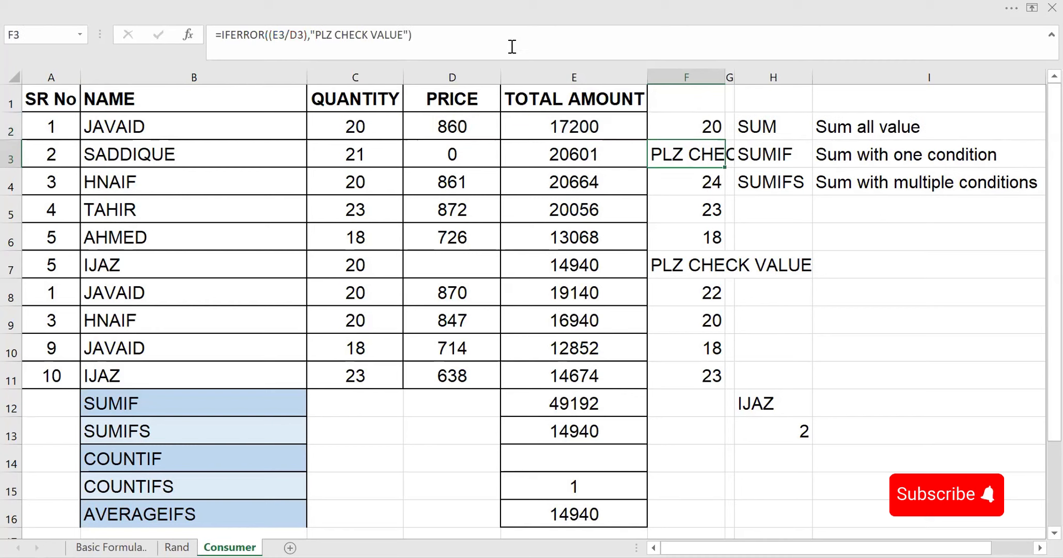
{"action": "left_click", "coordinate": [708, 126]}
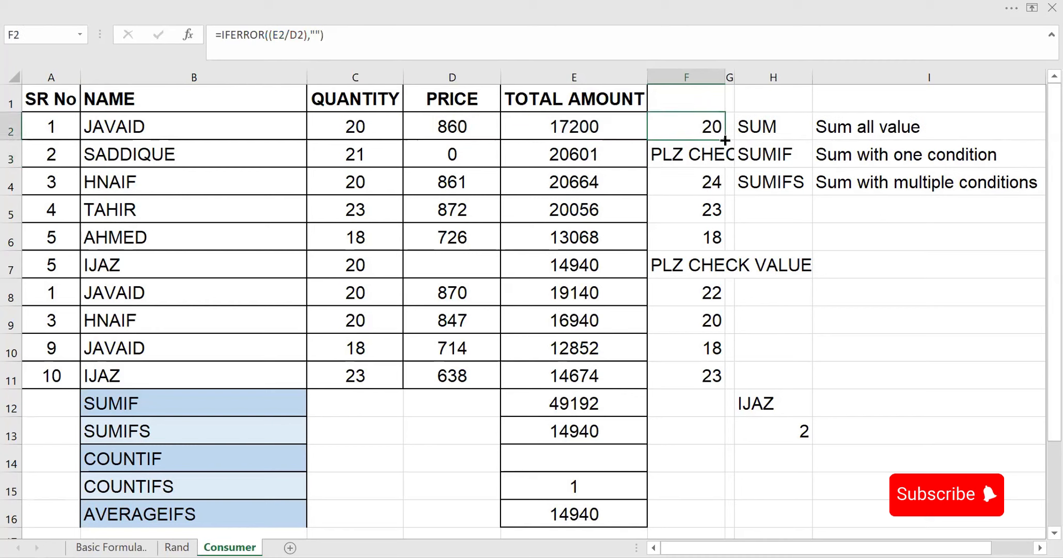
{"action": "double_click", "coordinate": [724, 139]}
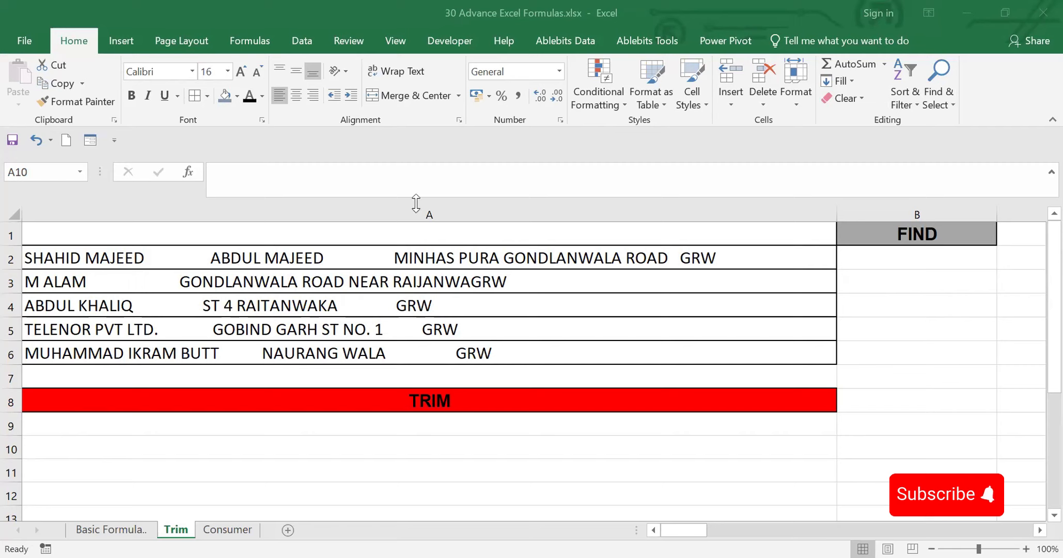
Step: On the Trim sheet, remove extra spaces from A2 with =TRIM(A2) in A10 and fill the formula down to A15
{"action": "left_click", "coordinate": [265, 424]}
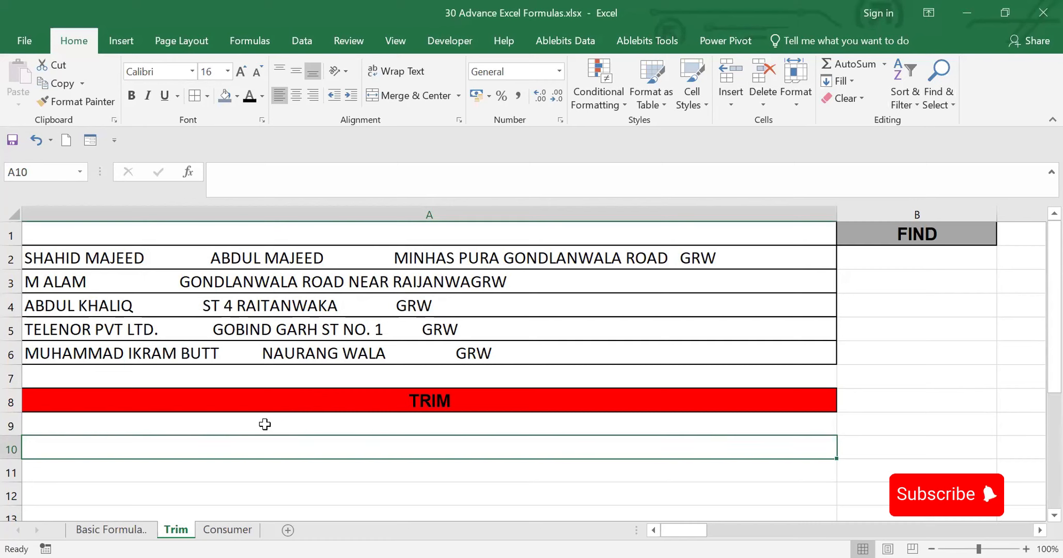
{"action": "type", "text": "=TRIM"}
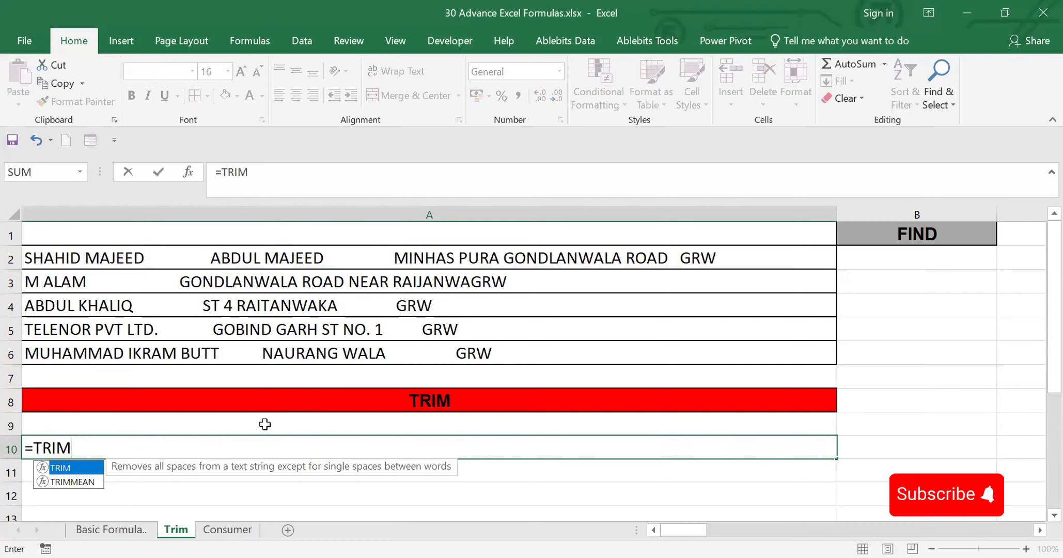
{"action": "type", "text": "("}
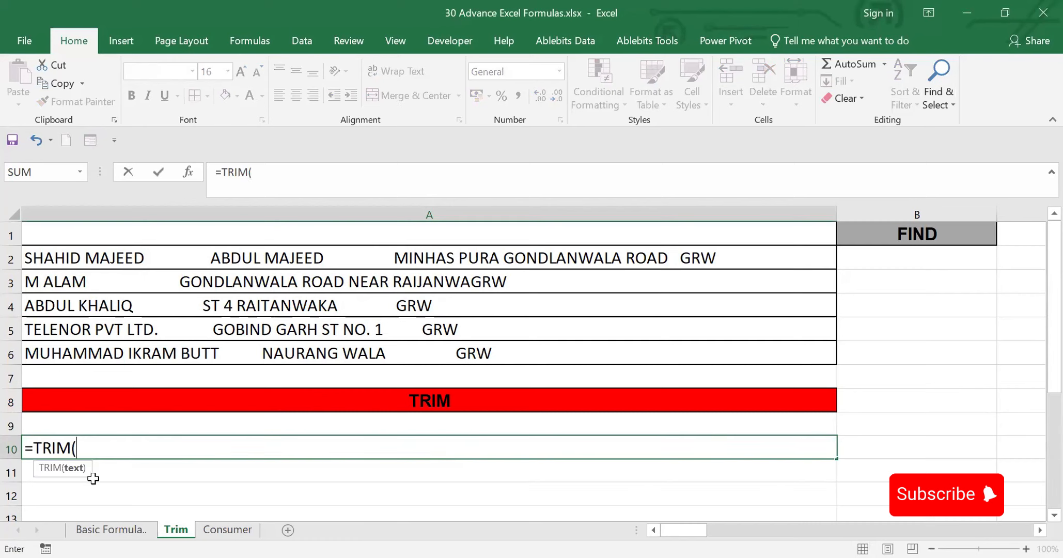
{"action": "left_click", "coordinate": [278, 257]}
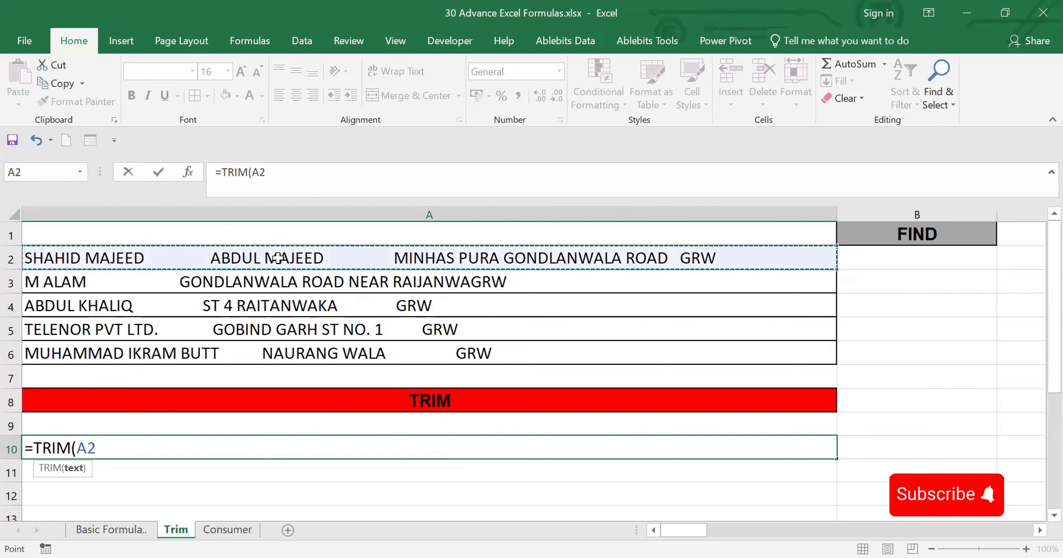
{"action": "type", "text": ")"}
{"action": "key", "text": "Return"}
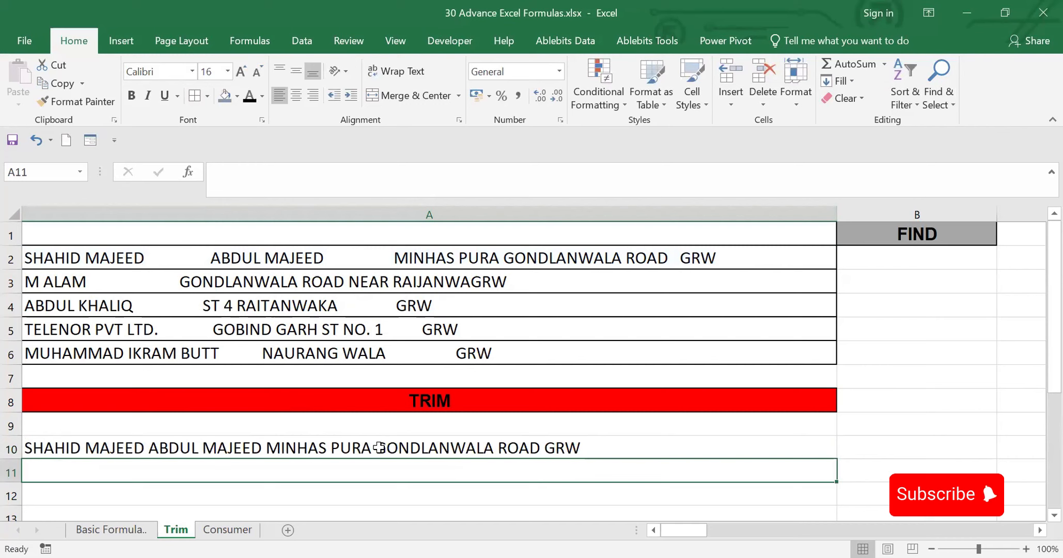
{"action": "left_click", "coordinate": [750, 446]}
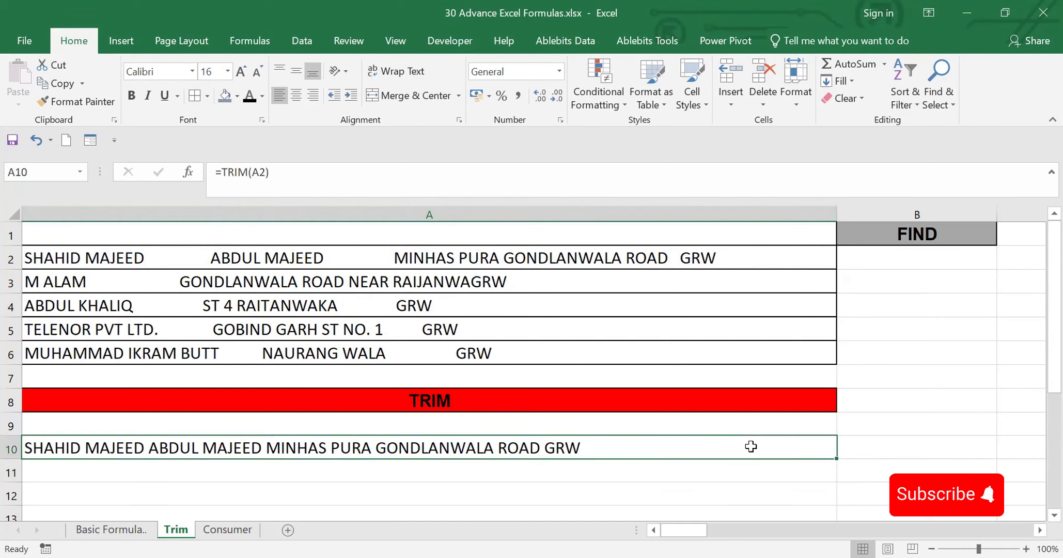
{"action": "left_click_drag", "start_coordinate": [836, 458], "coordinate": [833, 511]}
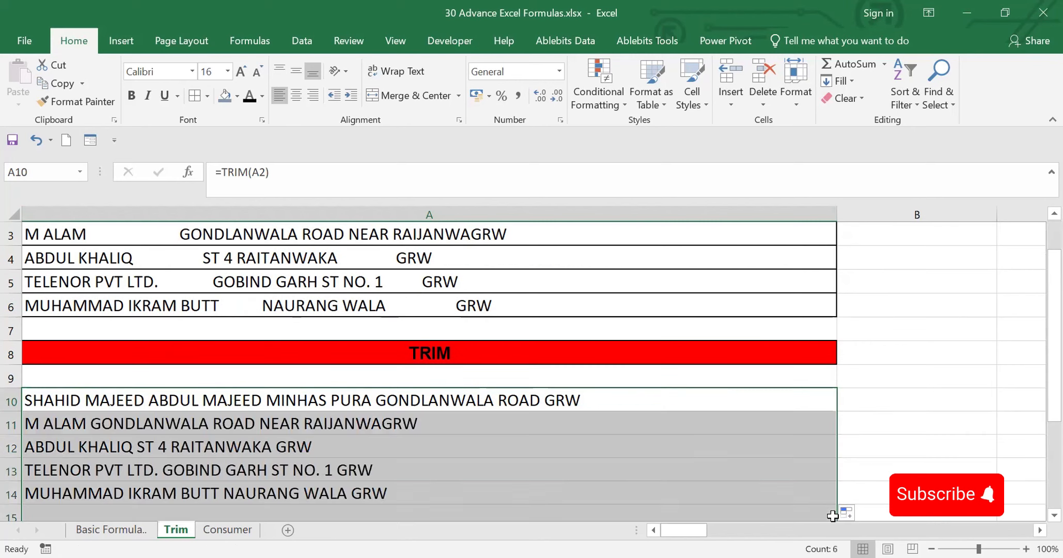
{"action": "left_click", "coordinate": [468, 485]}
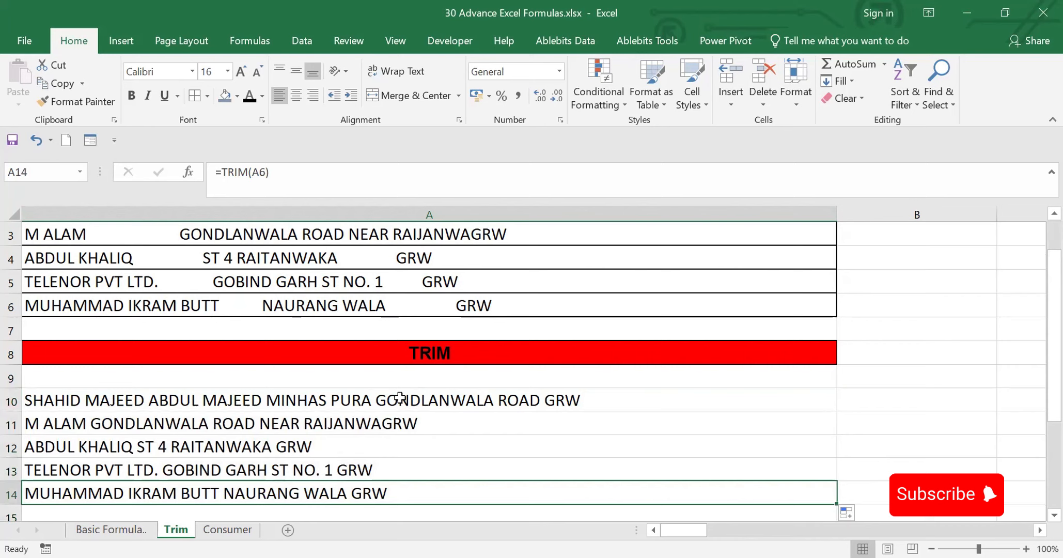
Step: Copy the trimmed results in A10:A14 and paste them as values over the original text starting at A2
{"action": "left_click_drag", "start_coordinate": [400, 397], "coordinate": [395, 493]}
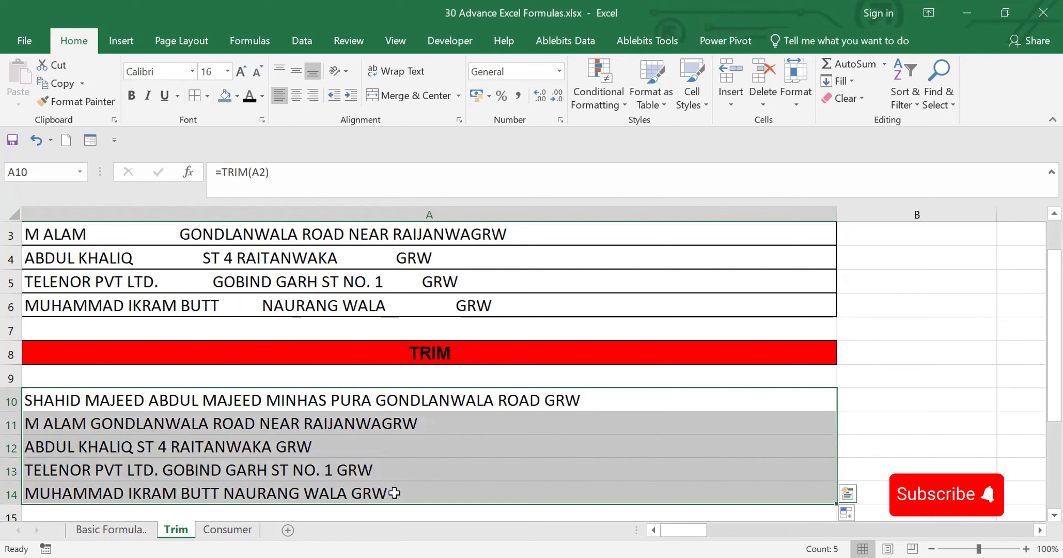
{"action": "key", "text": "ctrl+c"}
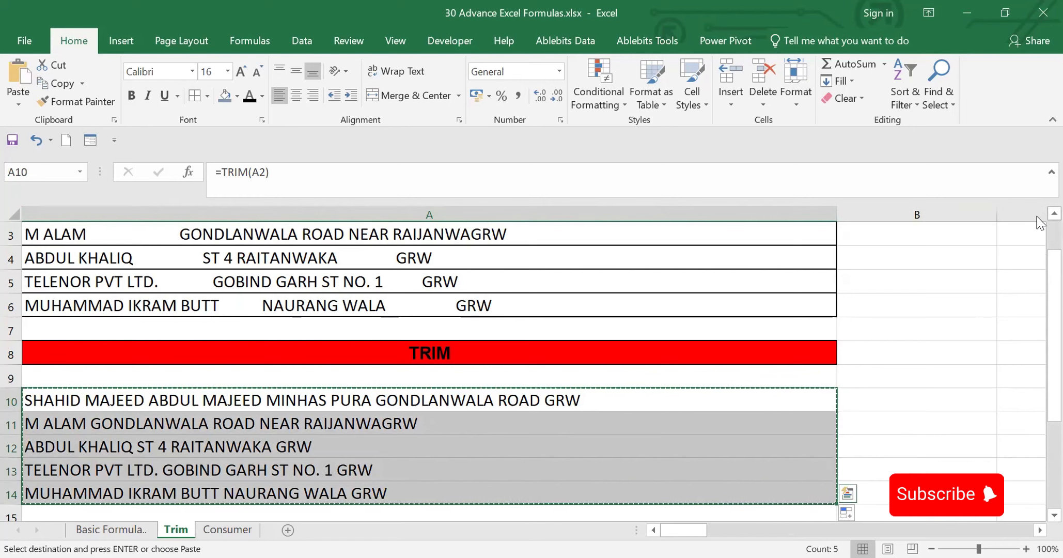
{"action": "scroll", "coordinate": [1040, 222], "scroll_direction": "up", "scroll_amount": 1}
{"action": "left_click", "coordinate": [143, 257]}
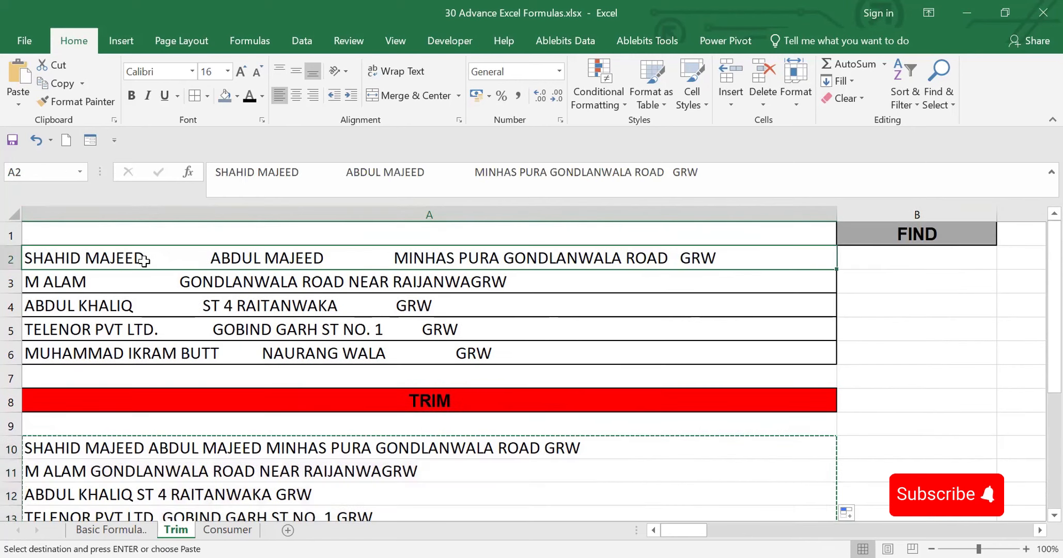
{"action": "right_click", "coordinate": [143, 257]}
{"action": "left_click", "coordinate": [202, 259]}
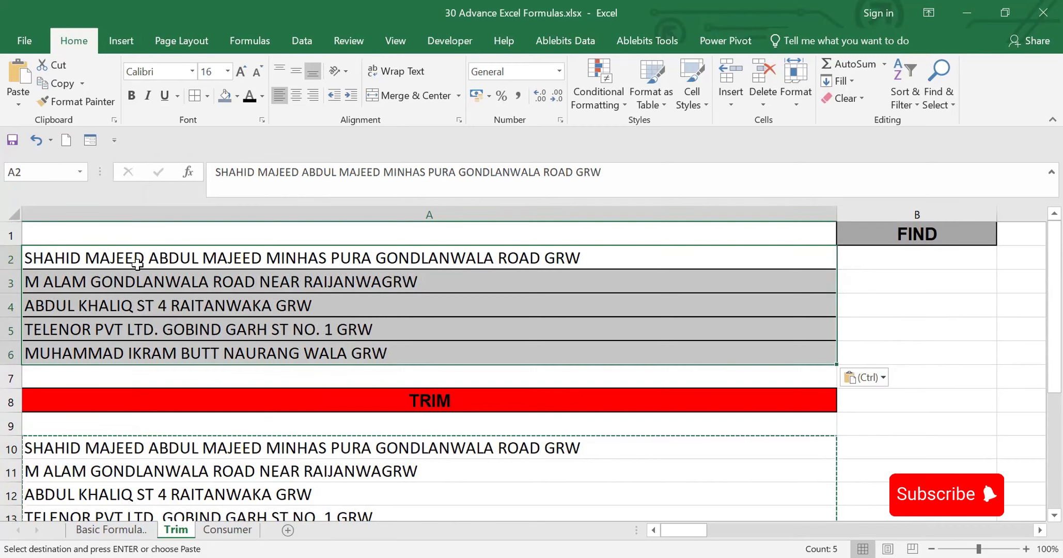
Step: Find the position of the first "A" in A2's text by entering =FIND("A",A2,1) in B2
{"action": "left_click", "coordinate": [879, 260]}
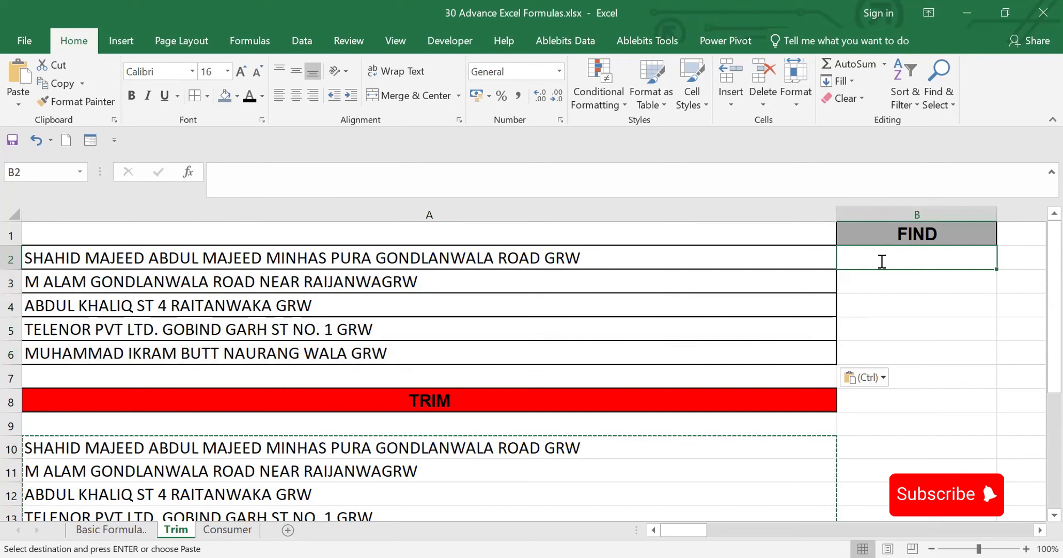
{"action": "type", "text": "=FIN"}
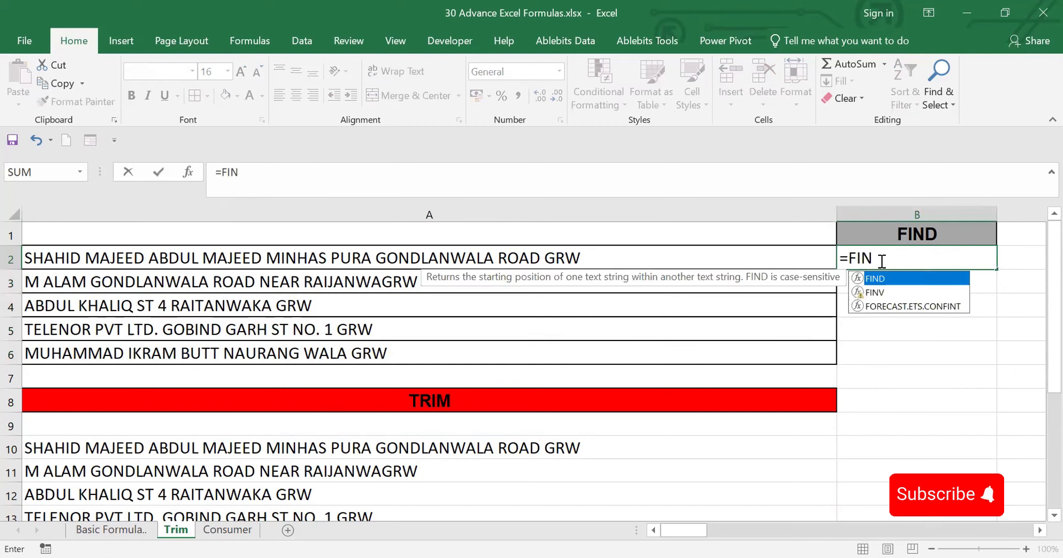
{"action": "type", "text": "D("}
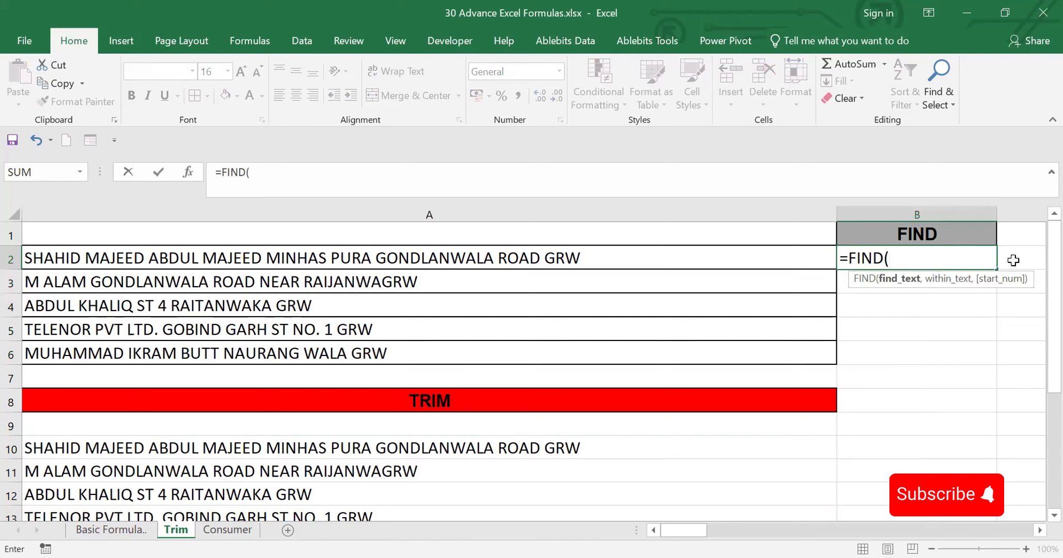
{"action": "type", "text": "\"A\","}
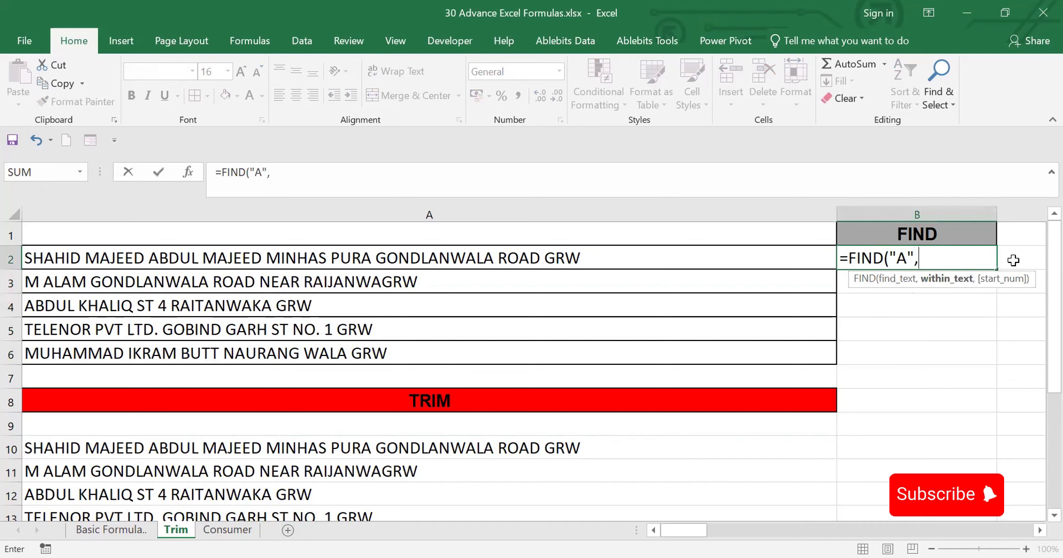
{"action": "left_click", "coordinate": [502, 254]}
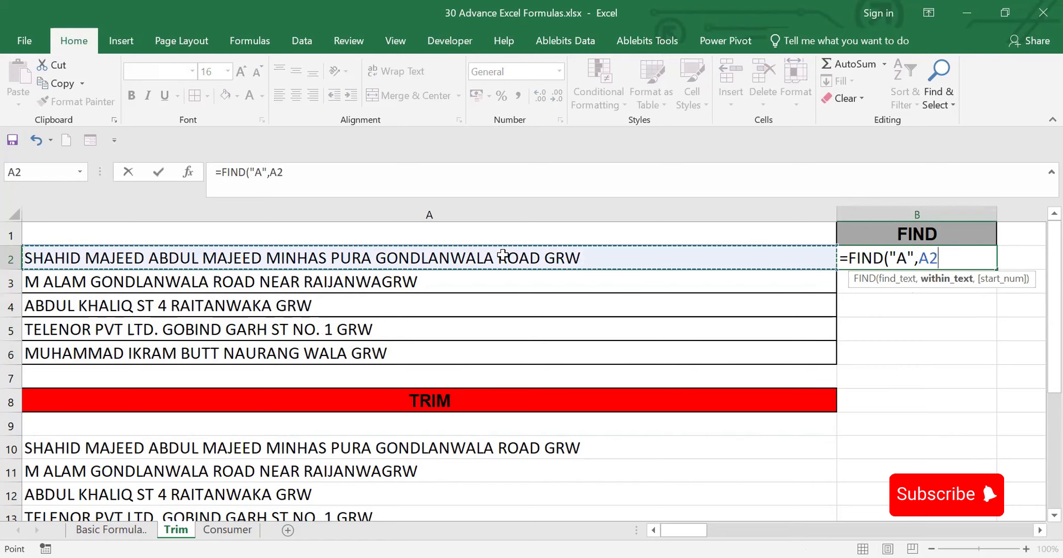
{"action": "type", "text": ","}
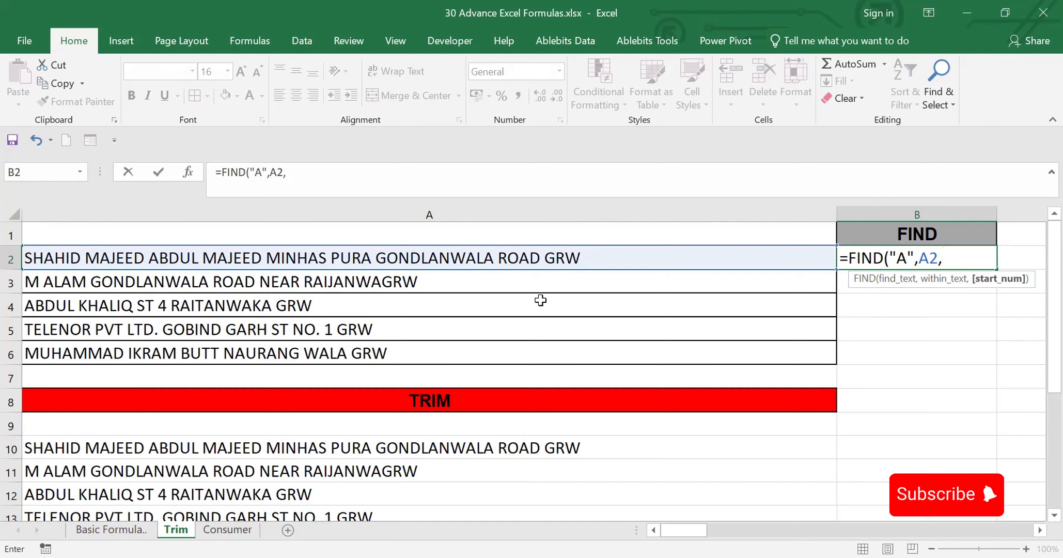
{"action": "type", "text": "1)"}
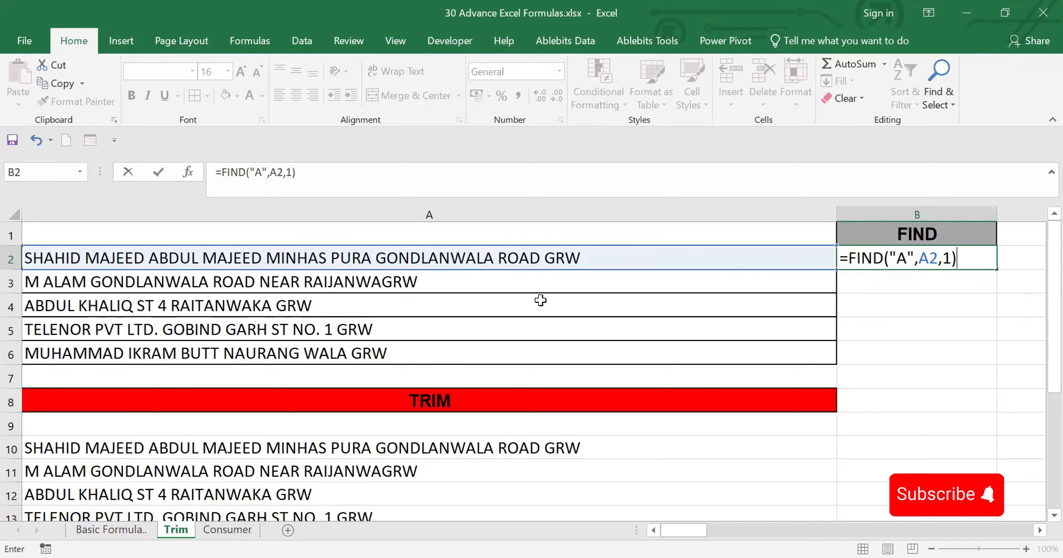
{"action": "key", "text": "Return"}
Step: Change the start position in the B2 formula to 4, giving =FIND("A",A2,4)
{"action": "left_click", "coordinate": [971, 252]}
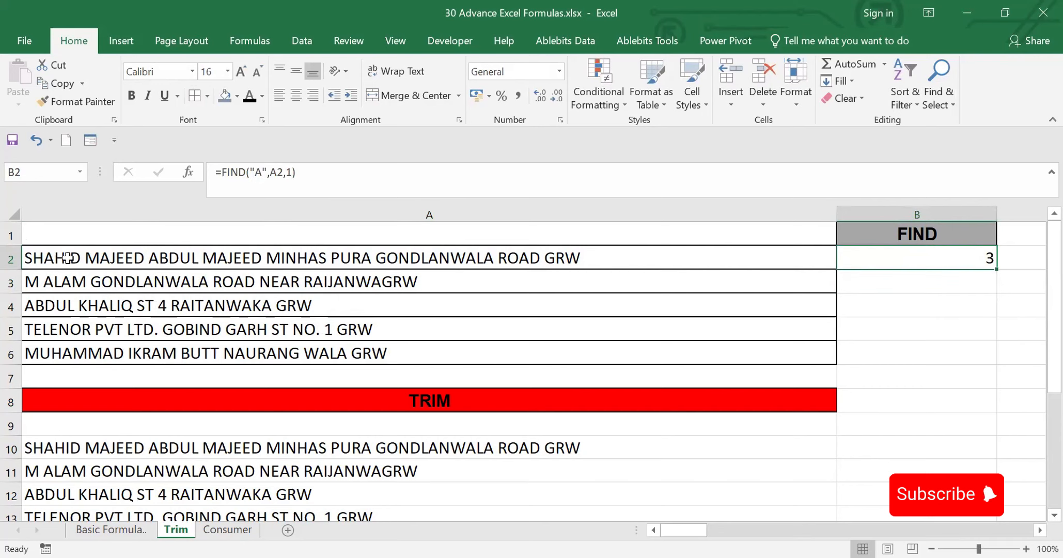
{"action": "left_click", "coordinate": [293, 172]}
{"action": "key", "text": "BackSpace"}
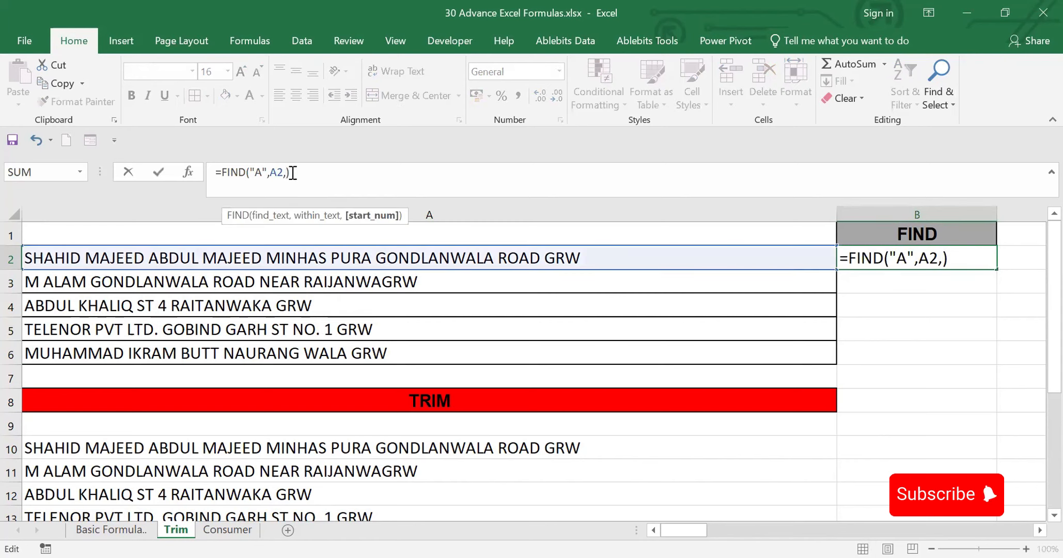
{"action": "type", "text": "4"}
{"action": "key", "text": "Return"}
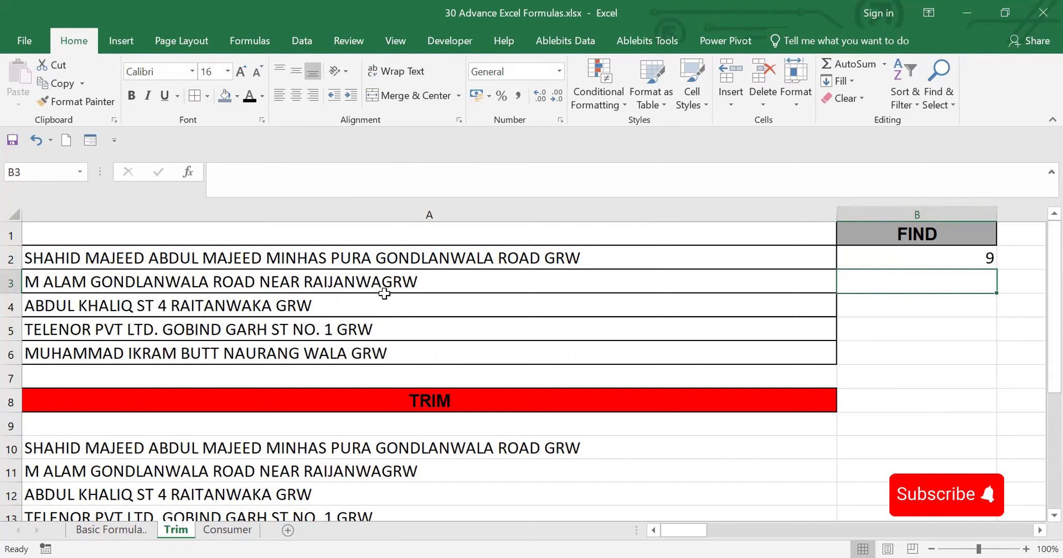
Step: On the Consumer sheet, compare the two texts in row 2 with =EXACT(A2,B2) in C2 and fill the formula down the column
{"action": "double_click", "coordinate": [228, 529]}
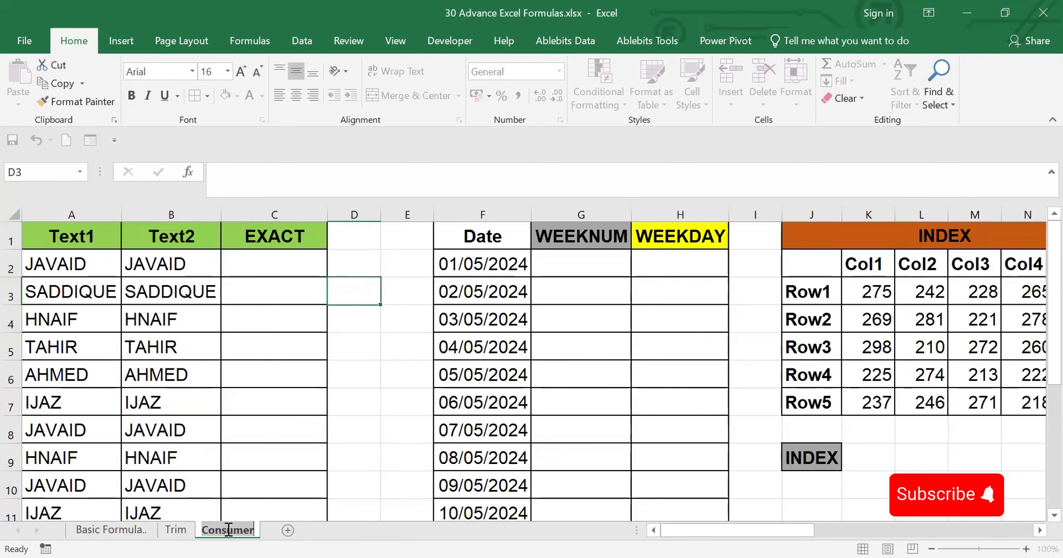
{"action": "left_click", "coordinate": [391, 477]}
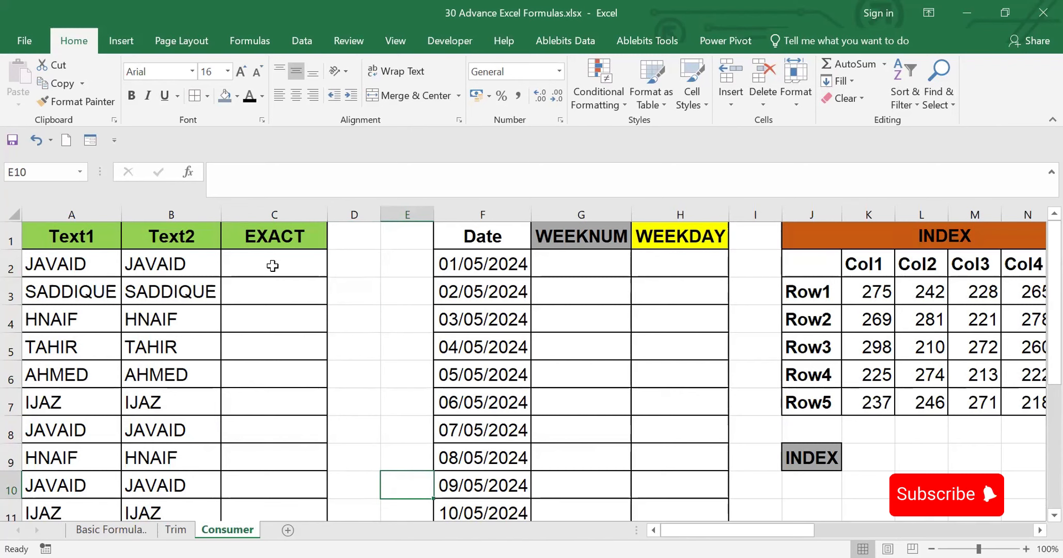
{"action": "left_click", "coordinate": [272, 265]}
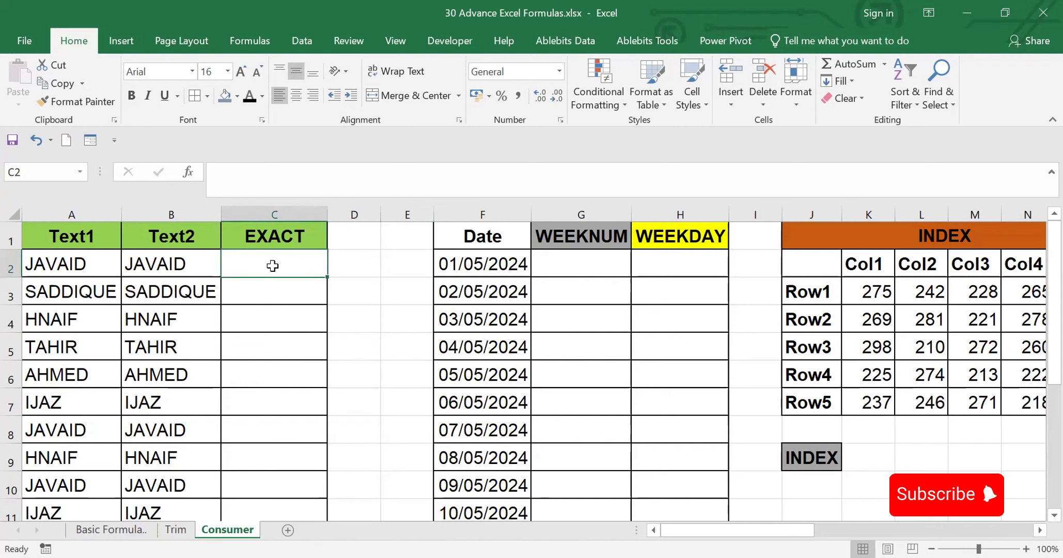
{"action": "type", "text": "=EX"}
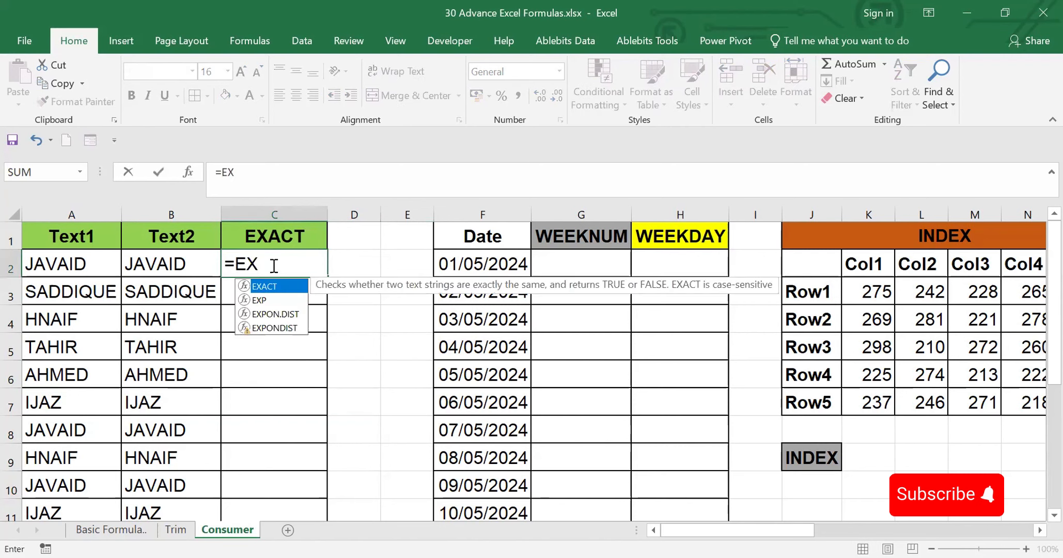
{"action": "key", "text": "Tab"}
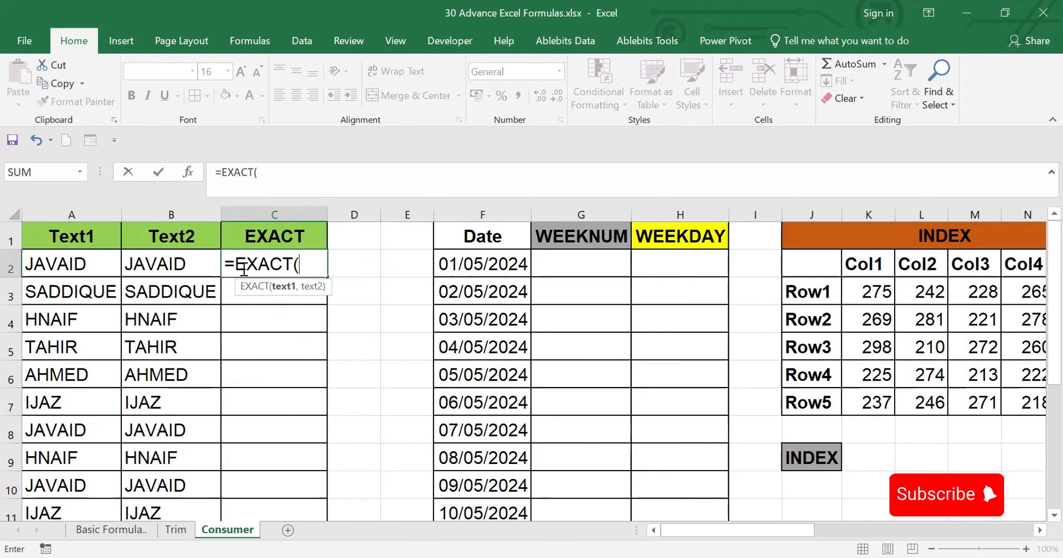
{"action": "left_click", "coordinate": [77, 265]}
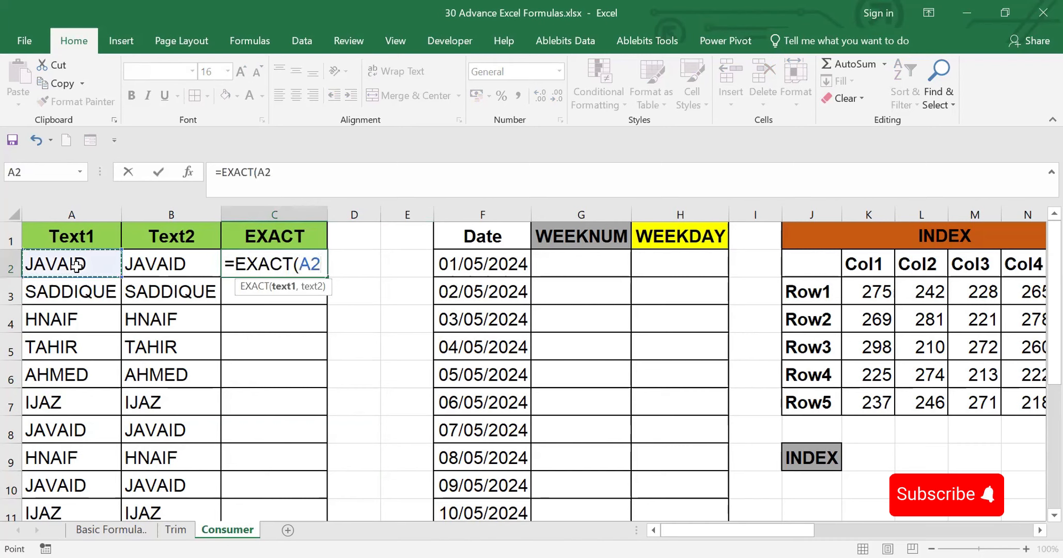
{"action": "type", "text": ","}
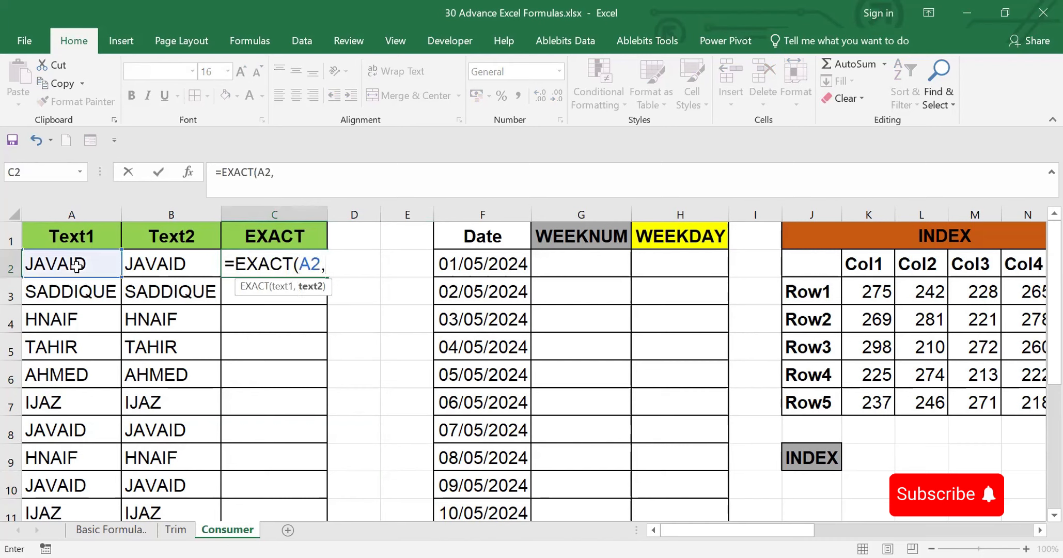
{"action": "left_click", "coordinate": [161, 273]}
{"action": "type", "text": ")"}
{"action": "key", "text": "Return"}
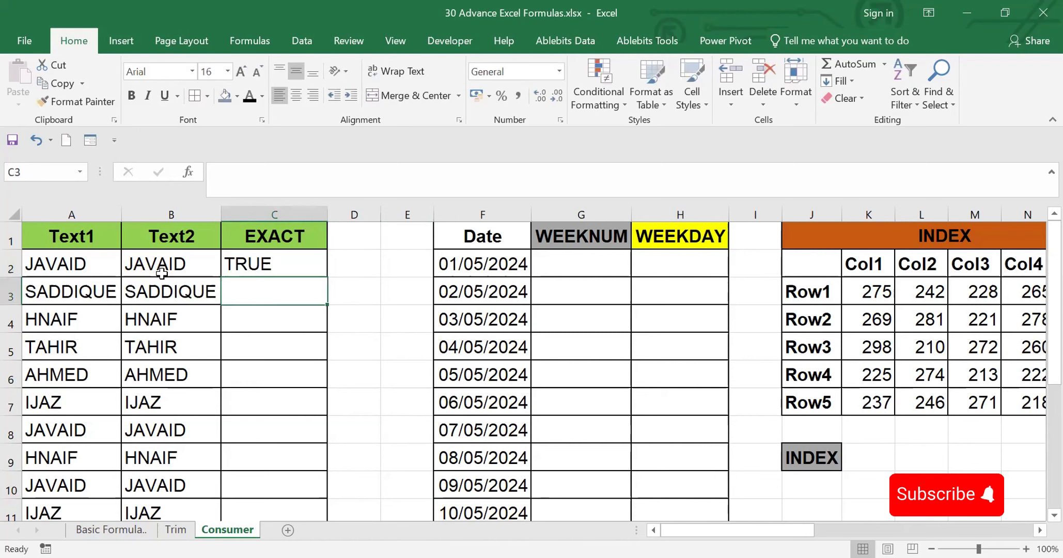
{"action": "left_click", "coordinate": [258, 264]}
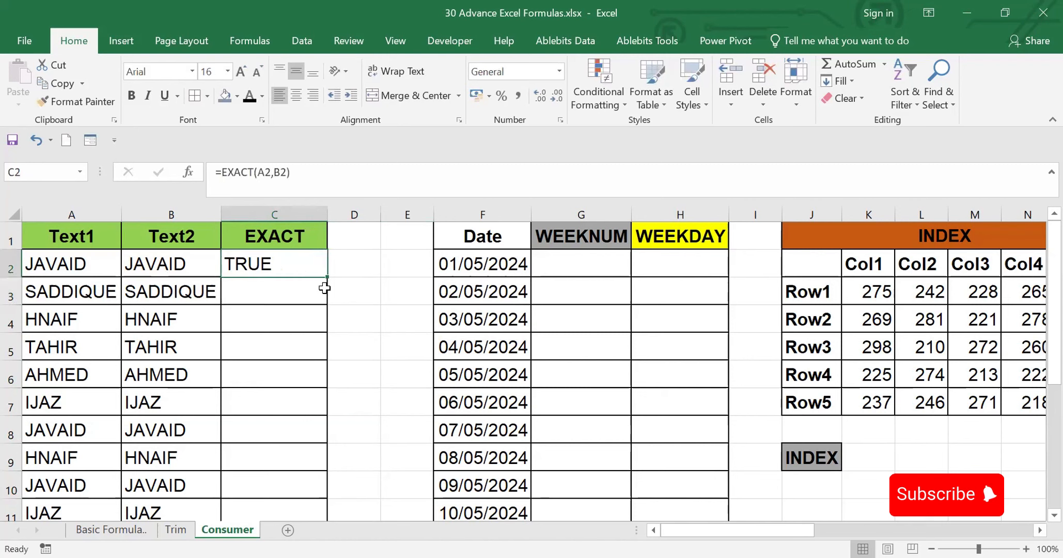
{"action": "double_click", "coordinate": [327, 278]}
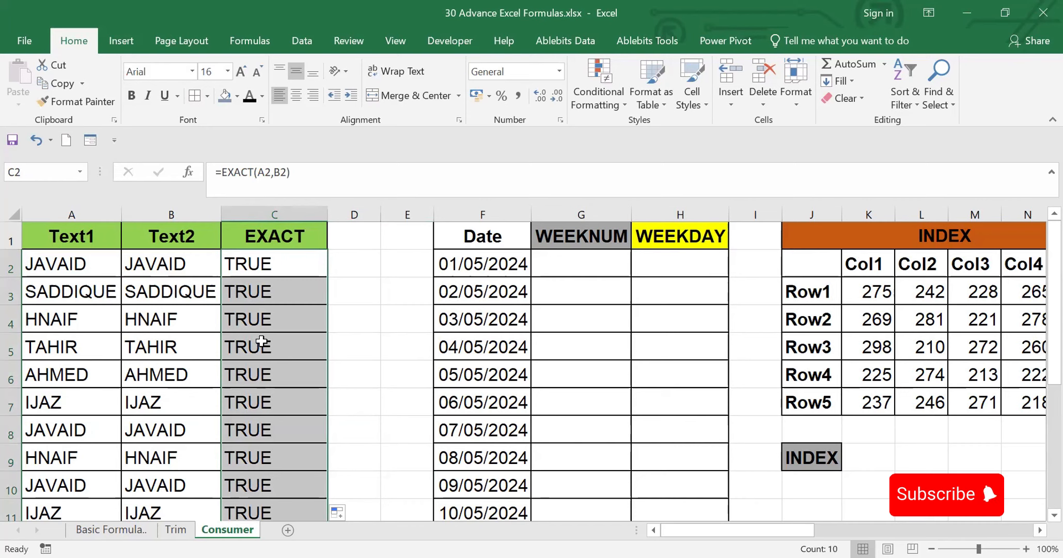
Step: Change the first letter of the Text2 entry in B5 to a lowercase "t"
{"action": "left_click", "coordinate": [150, 338]}
{"action": "left_click", "coordinate": [223, 170]}
{"action": "key", "text": "BackSpace"}
{"action": "type", "text": "t"}
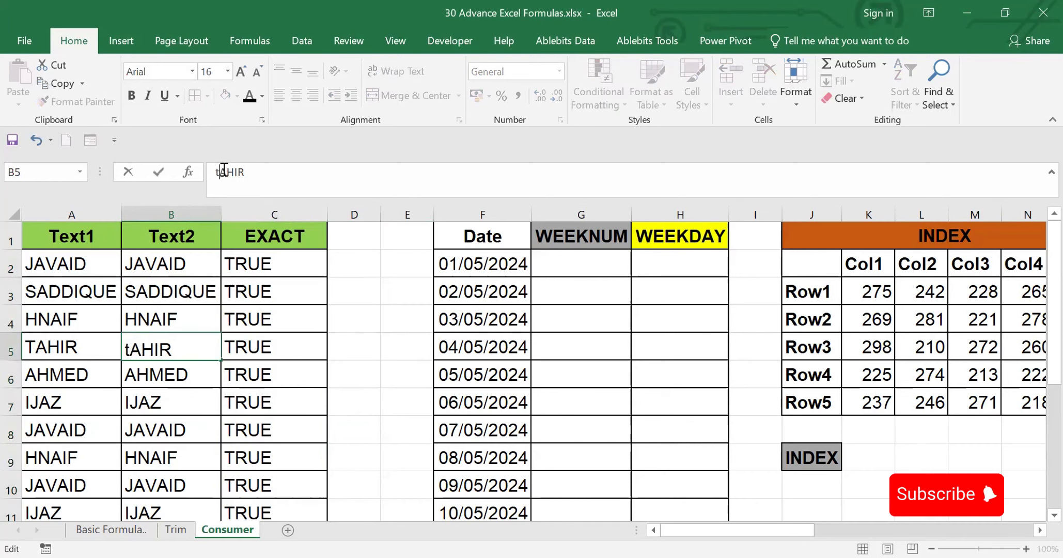
{"action": "left_click", "coordinate": [391, 382]}
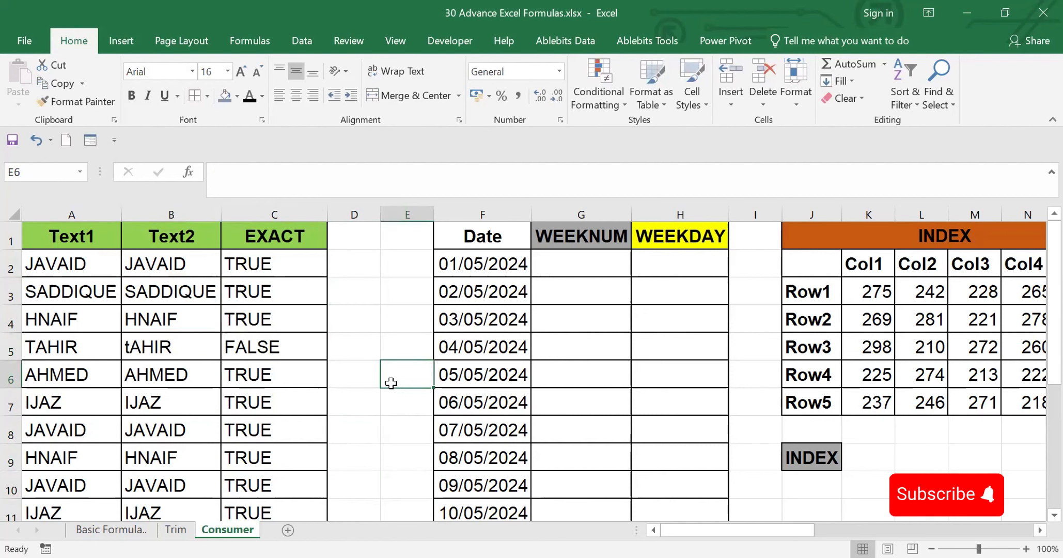
Step: Swap the second and third letters of the Text2 entry in B4 so that the "N" follows the "A"
{"action": "left_click", "coordinate": [126, 319]}
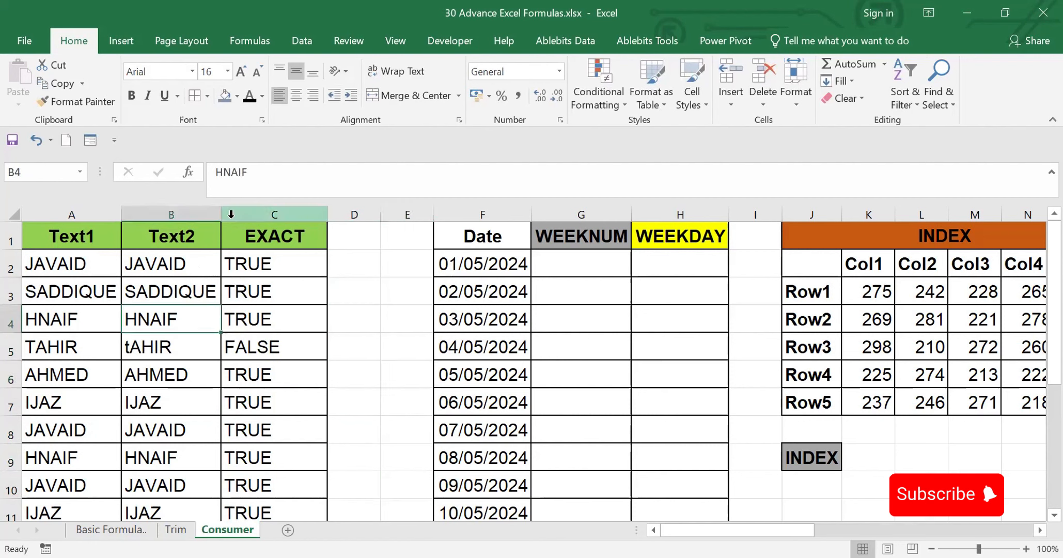
{"action": "left_click", "coordinate": [230, 172]}
{"action": "key", "text": "BackSpace"}
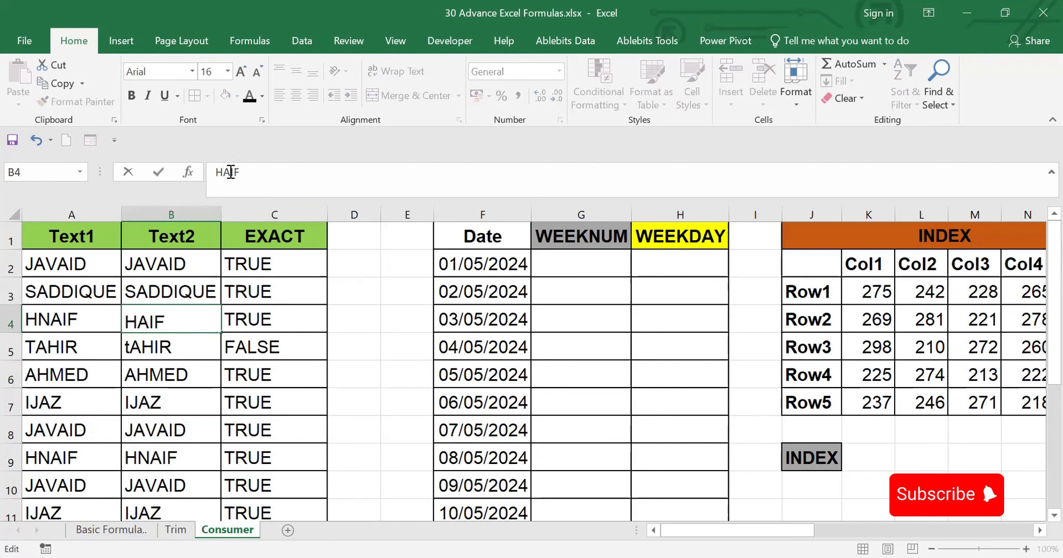
{"action": "type", "text": "N"}
{"action": "key", "text": "Return"}
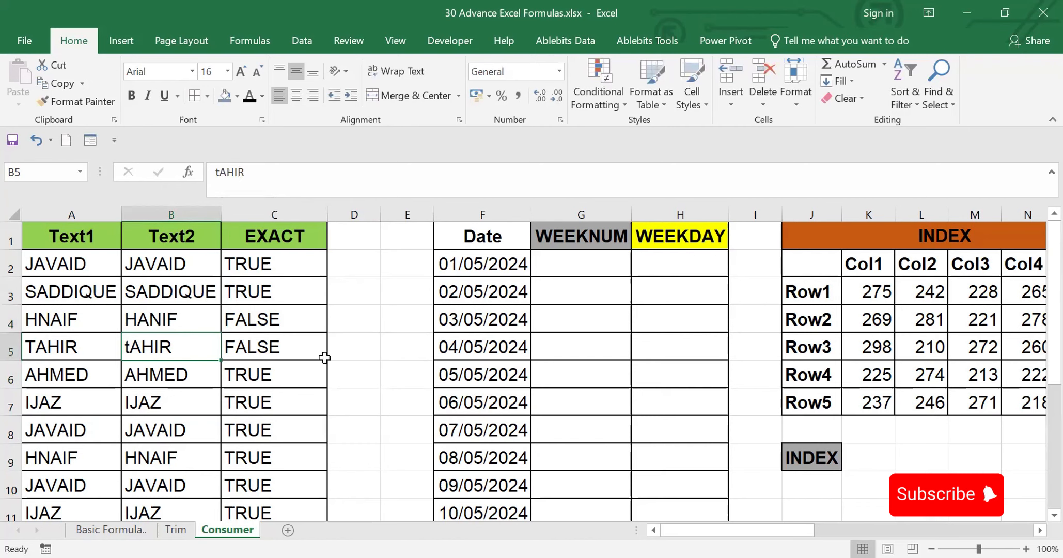
Step: Remove the letter "I" from the Text2 entry in B8
{"action": "left_click", "coordinate": [159, 429]}
{"action": "left_click", "coordinate": [242, 172]}
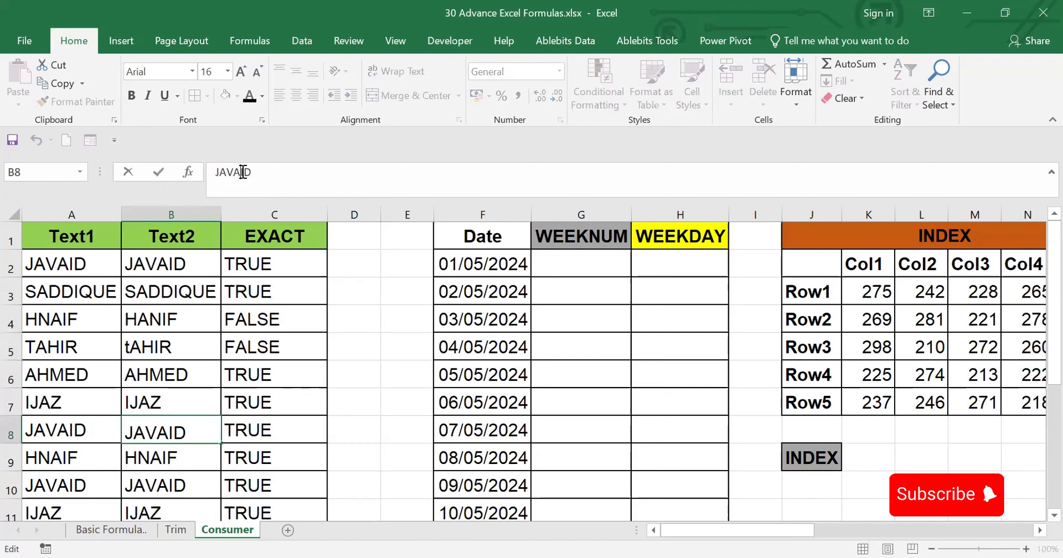
{"action": "key", "text": "BackSpace"}
{"action": "left_click", "coordinate": [384, 426]}
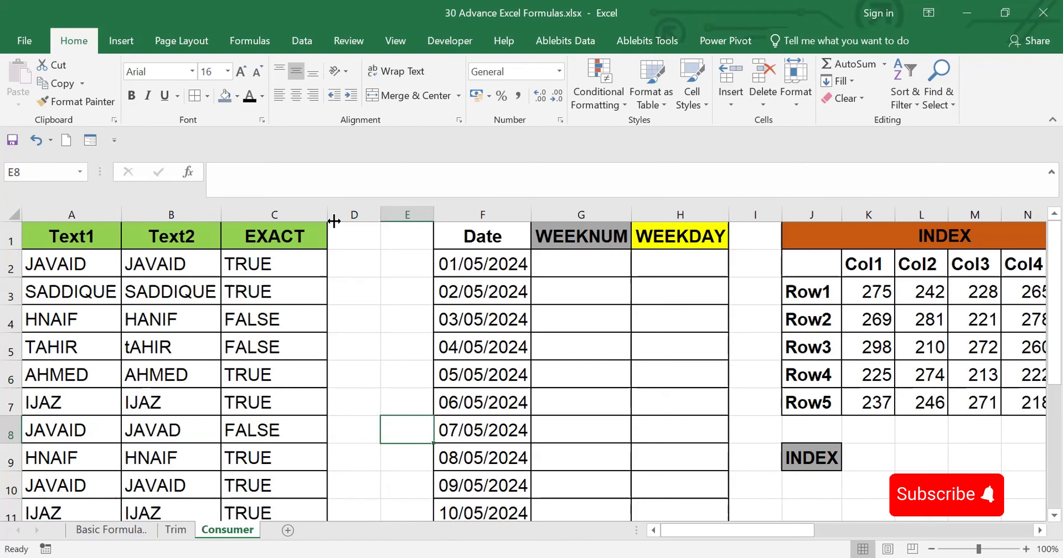
Step: Get the week number of the date in F2 with =WEEKNUM(F2,2) in G2 and fill the formula down to row 11
{"action": "left_click", "coordinate": [555, 266]}
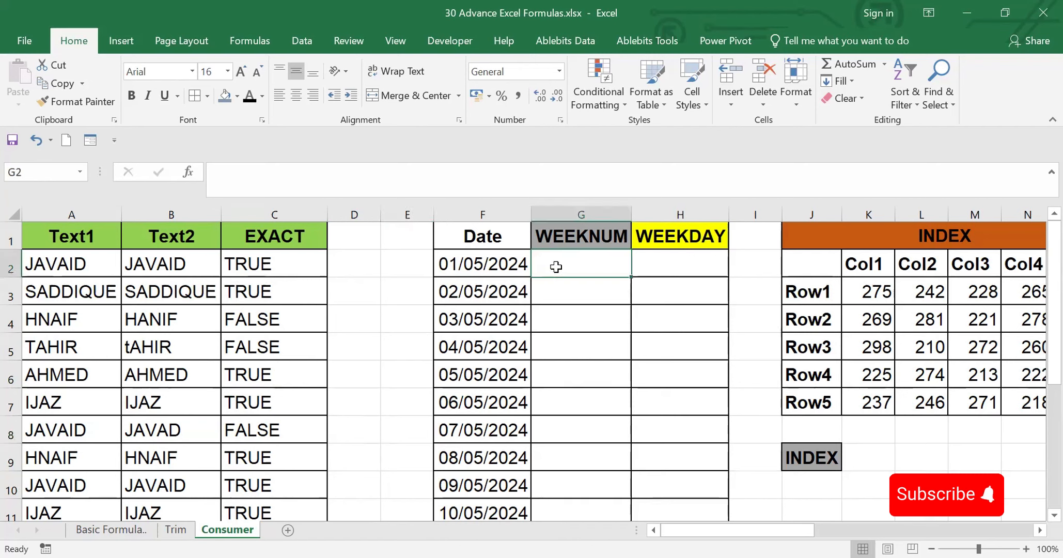
{"action": "type", "text": "="}
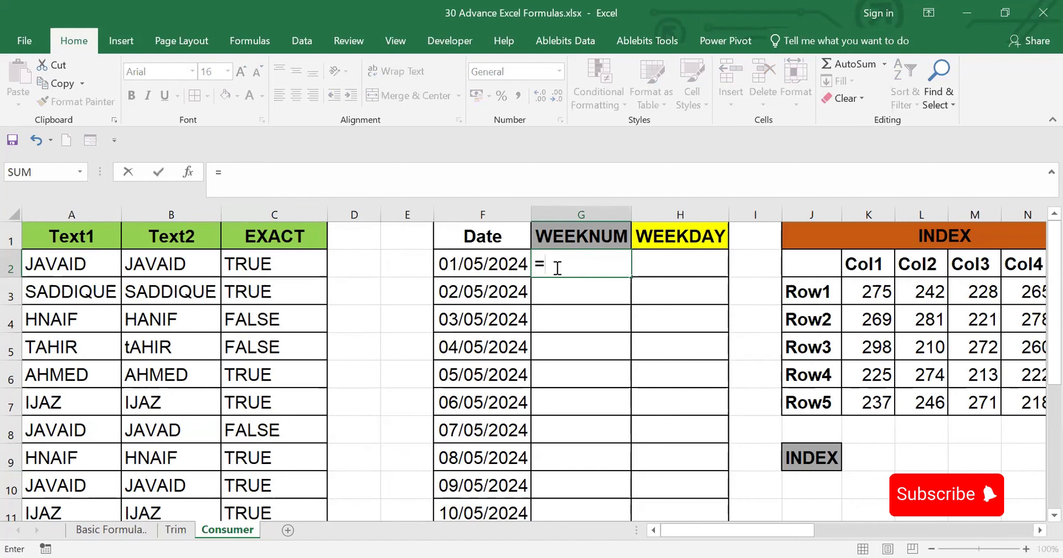
{"action": "type", "text": "wee"}
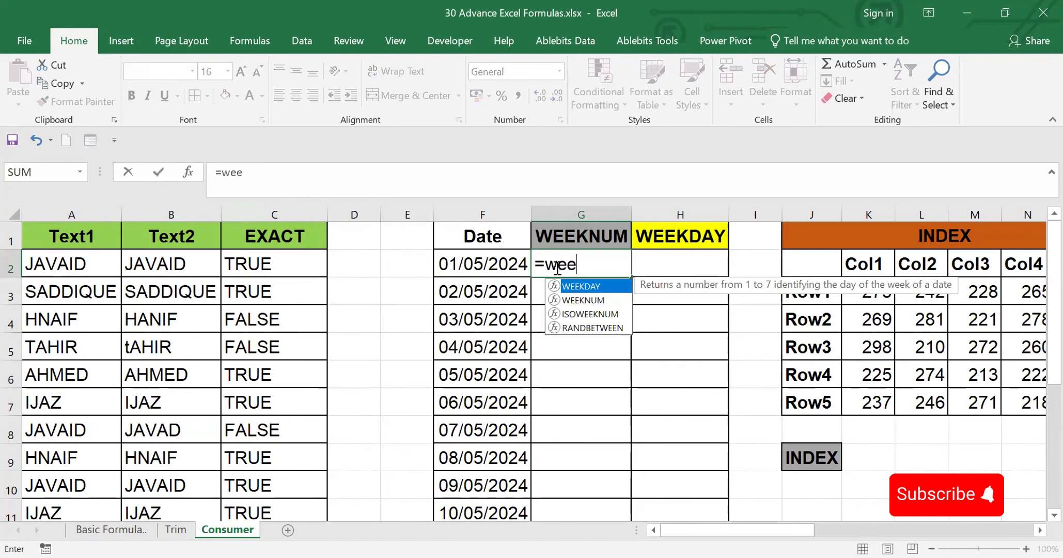
{"action": "key", "text": "Down"}
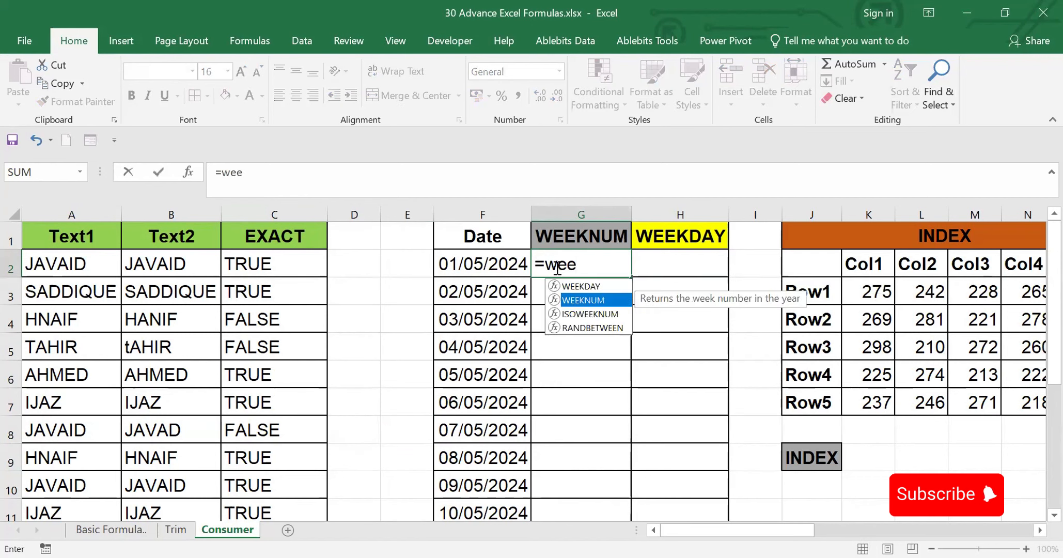
{"action": "key", "text": "Tab"}
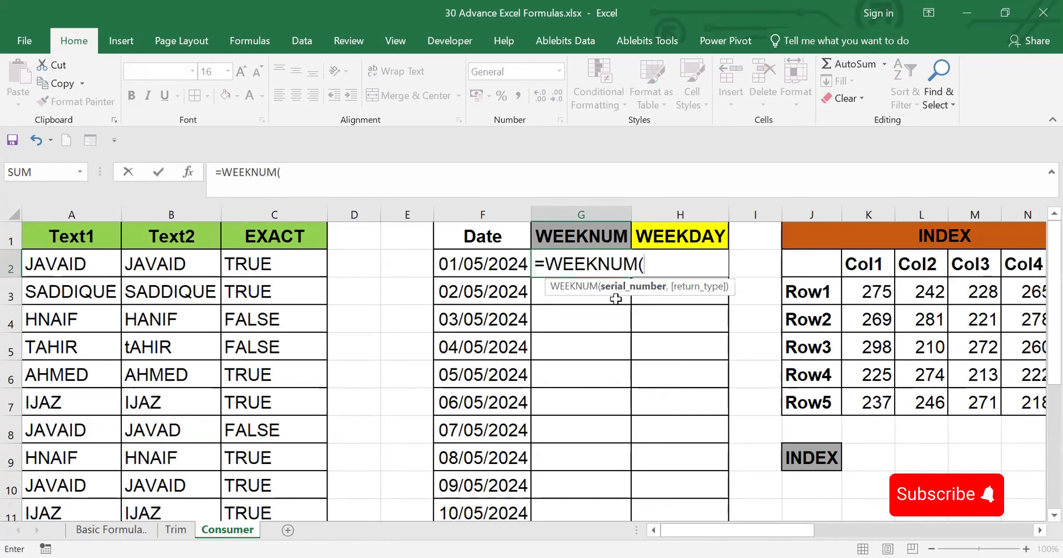
{"action": "left_click", "coordinate": [482, 262]}
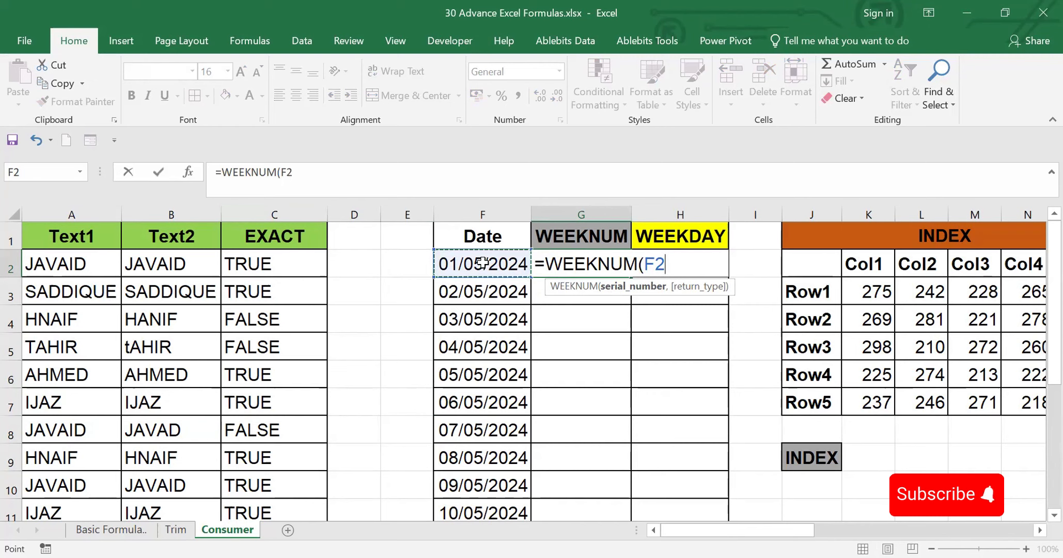
{"action": "type", "text": ",2"}
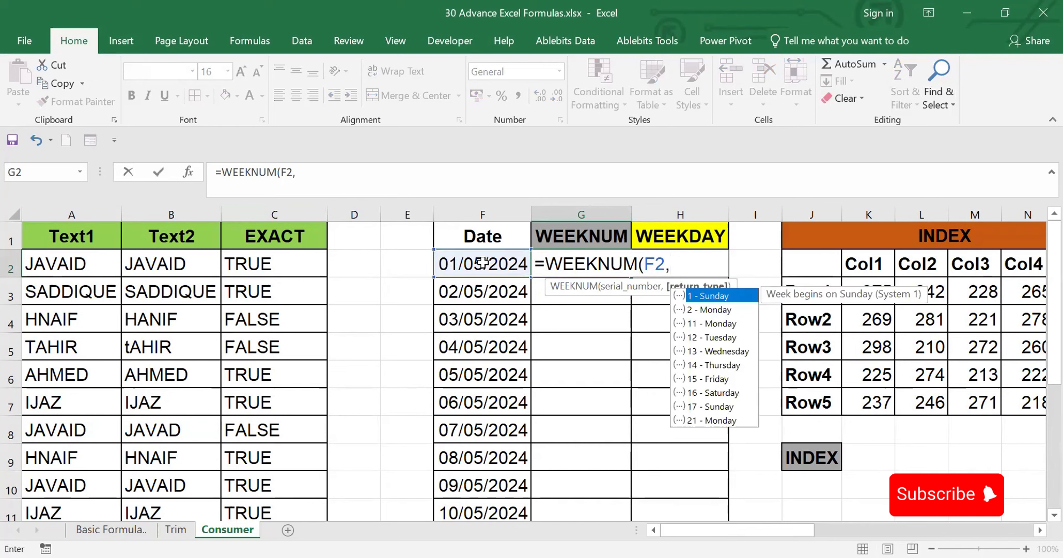
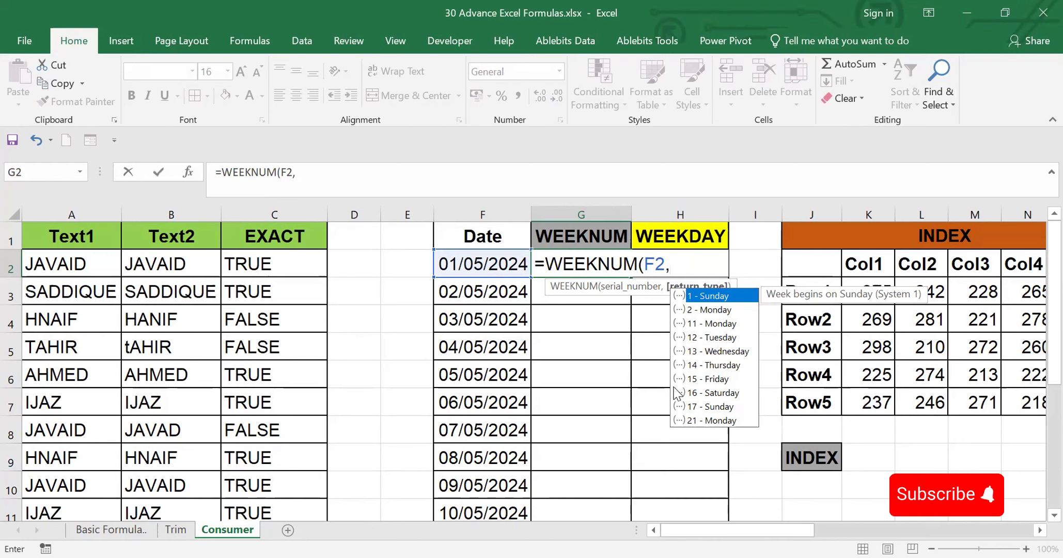
{"action": "type", "text": "2)"}
{"action": "key", "text": "Return"}
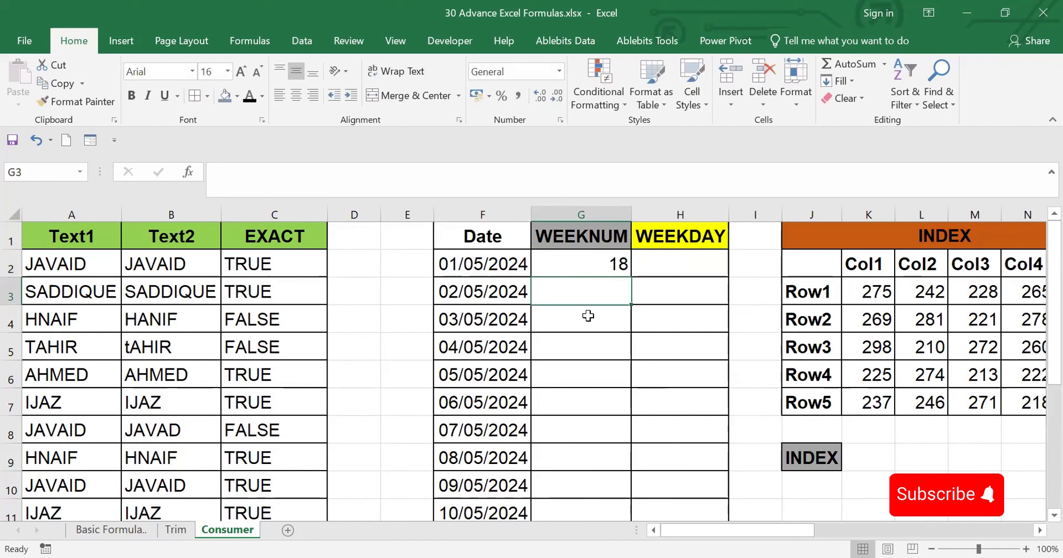
{"action": "left_click", "coordinate": [612, 264]}
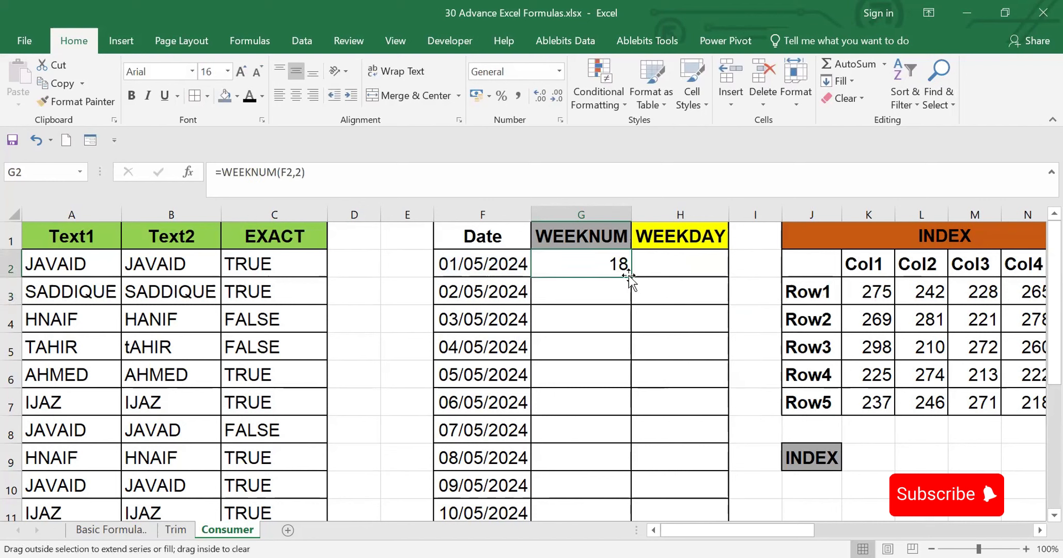
{"action": "left_click_drag", "start_coordinate": [629, 276], "coordinate": [622, 514]}
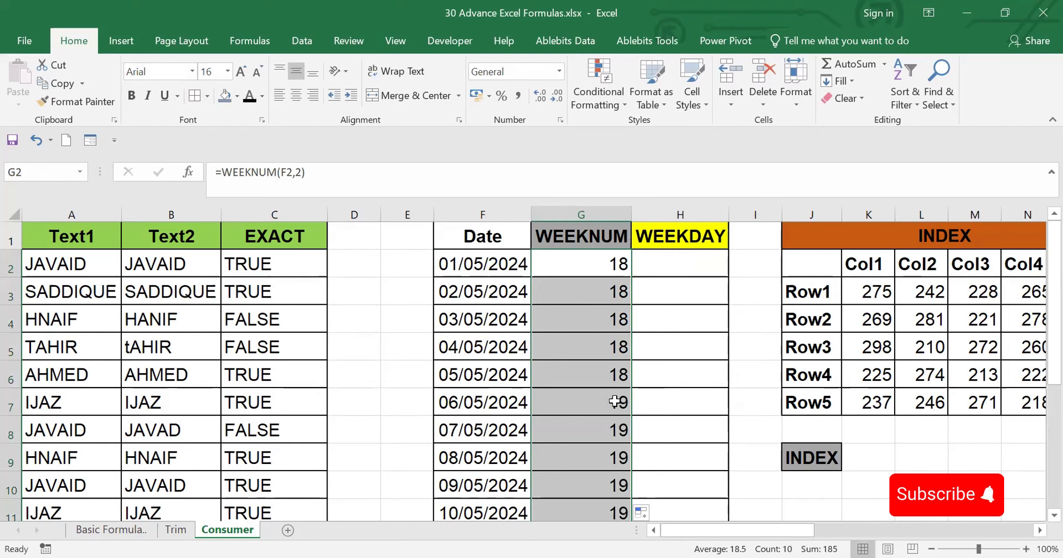
Step: Change the month of the first date, in F2, so that it reads 01/01/2024
{"action": "left_click", "coordinate": [436, 257]}
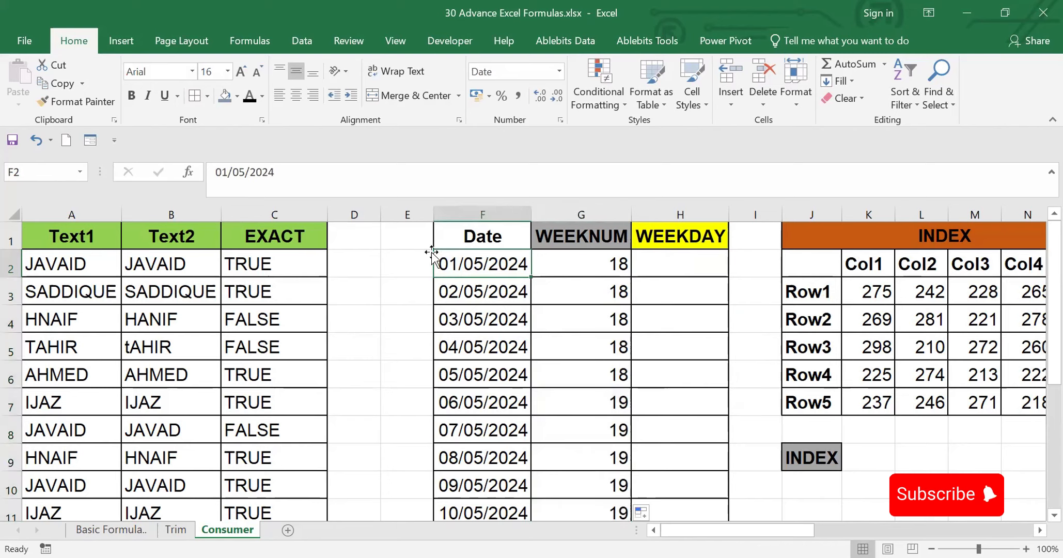
{"action": "left_click", "coordinate": [246, 172]}
{"action": "key", "text": "BackSpace"}
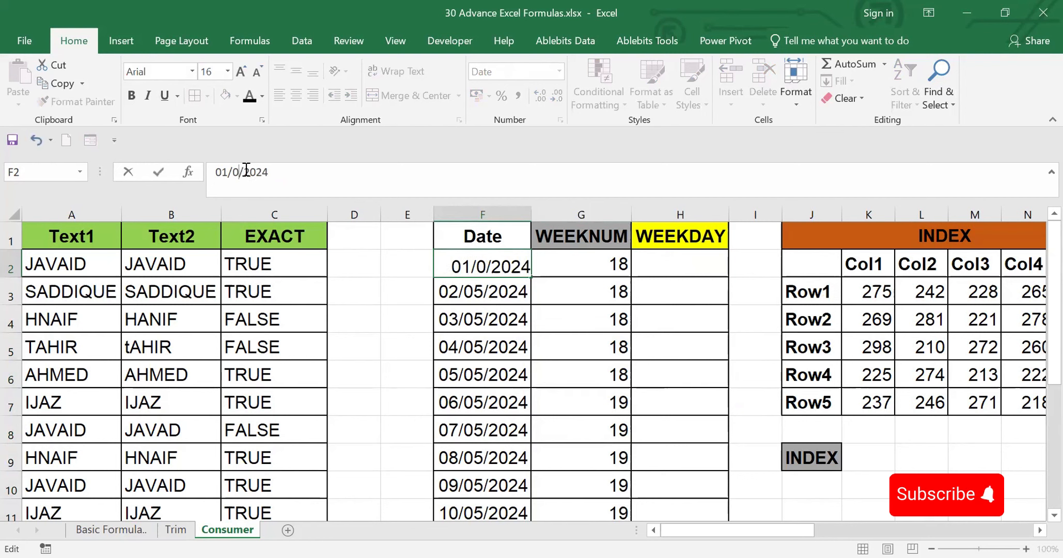
{"action": "type", "text": "1"}
{"action": "left_click", "coordinate": [377, 337]}
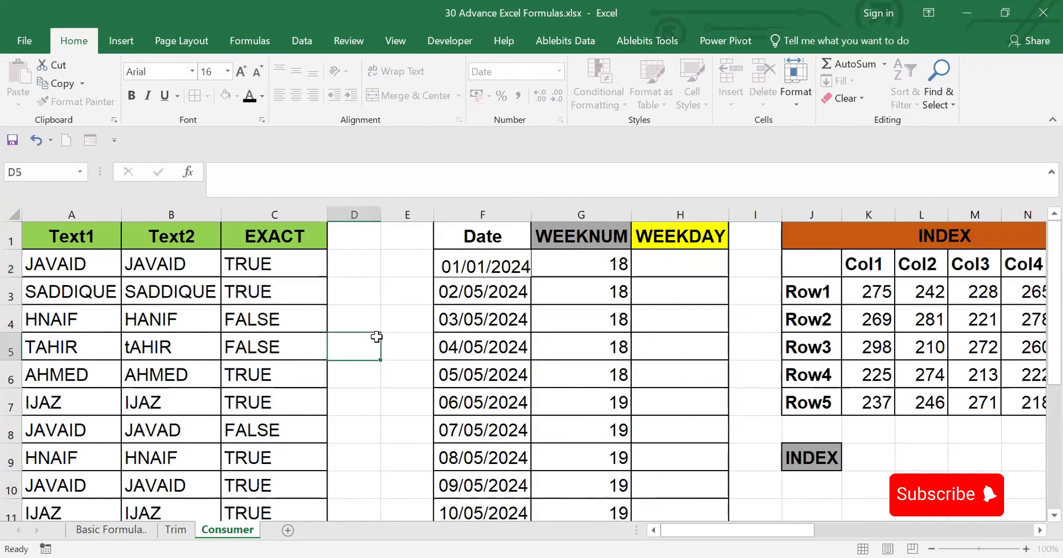
Step: Set the date in F2 to 01/03/2024 to try another month with the WEEKNUM formula
{"action": "left_click", "coordinate": [484, 266]}
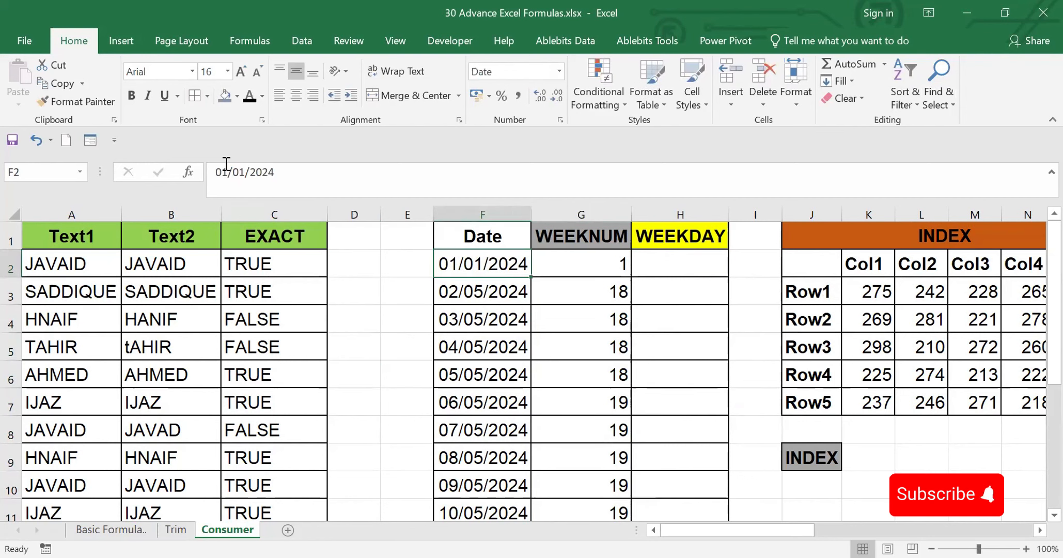
{"action": "left_click", "coordinate": [246, 173]}
{"action": "key", "text": "BackSpace"}
{"action": "type", "text": "3"}
{"action": "left_click", "coordinate": [360, 368]}
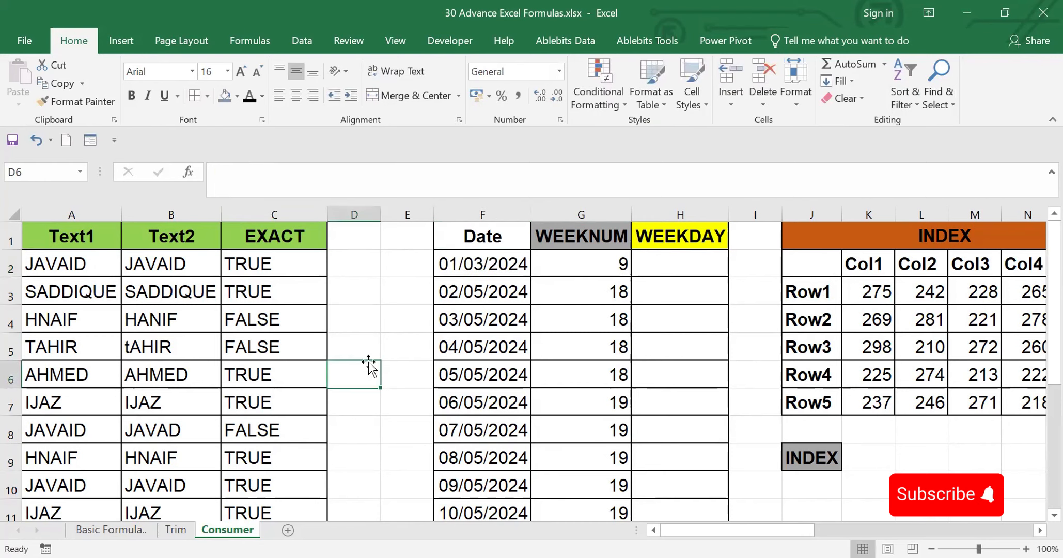
Step: Restore the date in F2 to 01/05/2024
{"action": "left_click", "coordinate": [491, 259]}
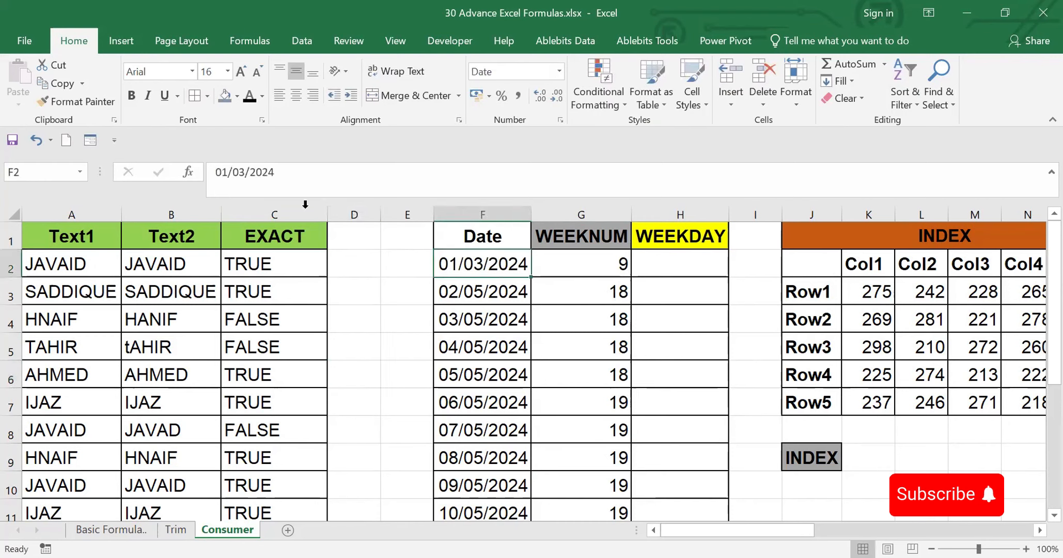
{"action": "left_click", "coordinate": [246, 171]}
{"action": "key", "text": "BackSpace"}
{"action": "type", "text": "5"}
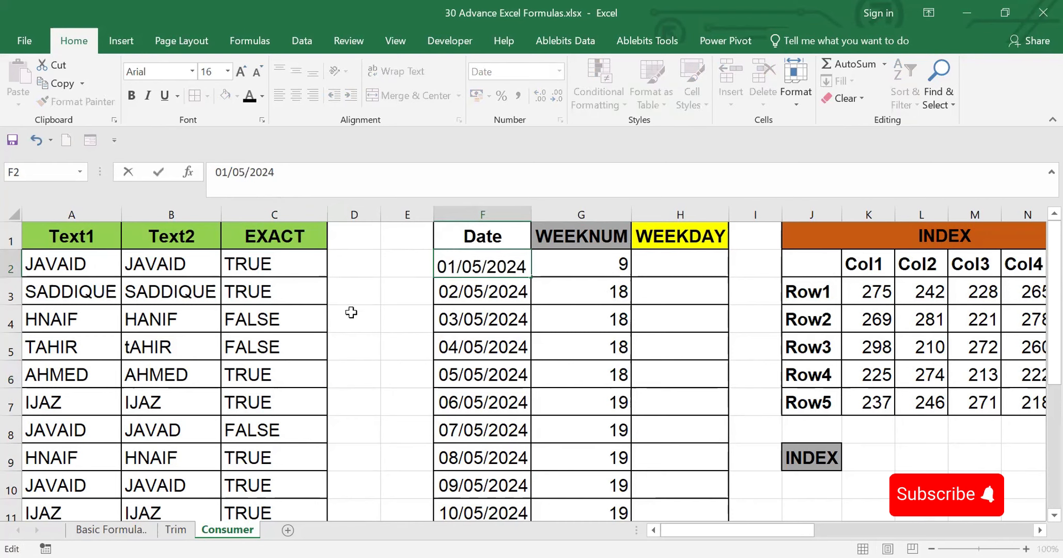
{"action": "left_click", "coordinate": [394, 322]}
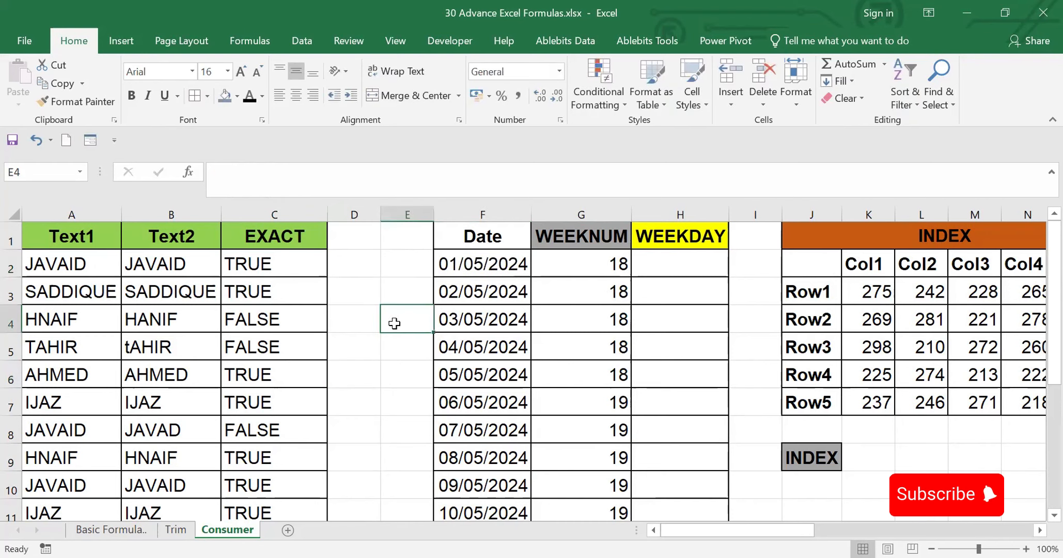
Step: Get the weekday number of the date in F2 with =WEEKDAY(F2,2) in H2 and fill the formula down the WEEKDAY column
{"action": "left_click", "coordinate": [684, 254]}
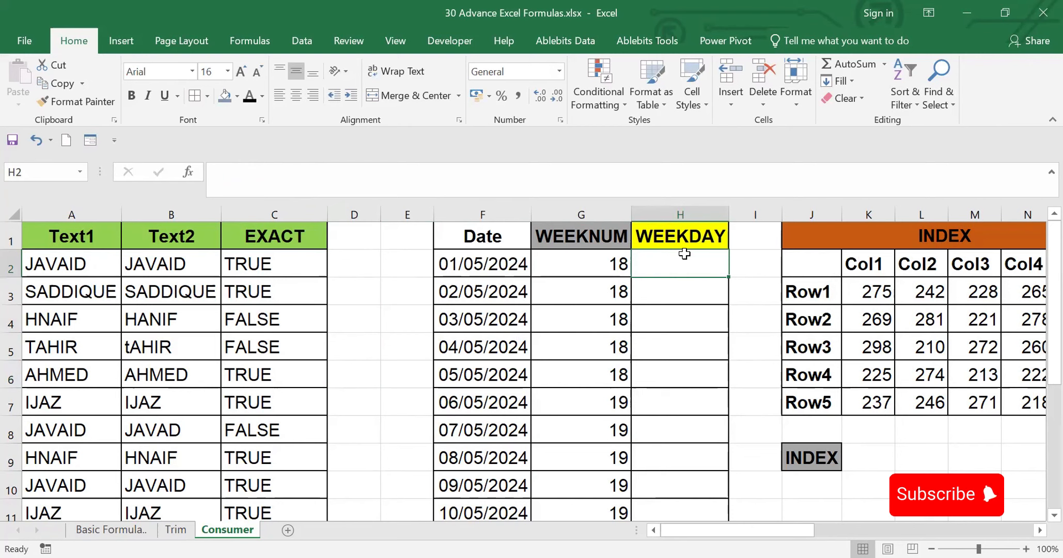
{"action": "type", "text": "="}
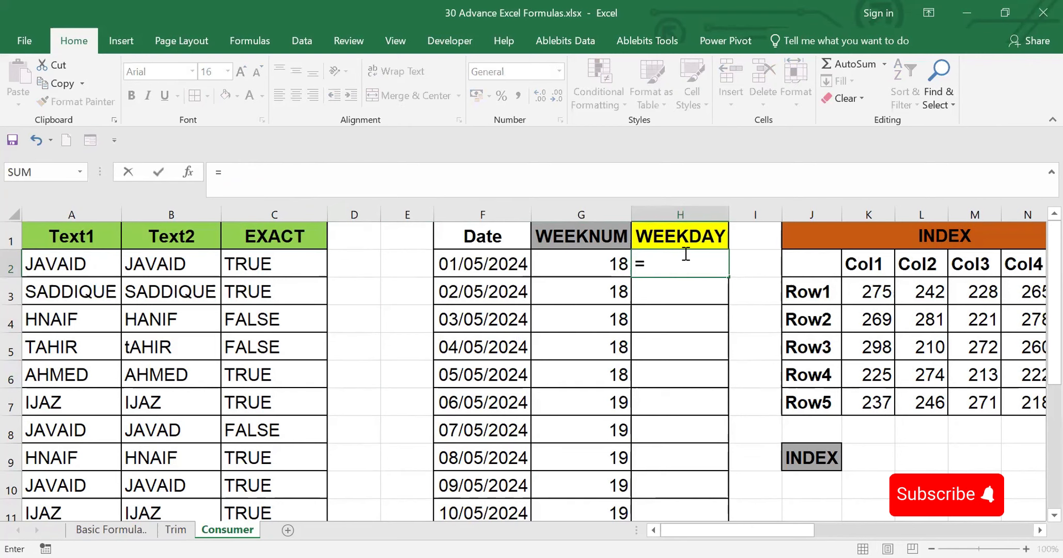
{"action": "type", "text": "wee"}
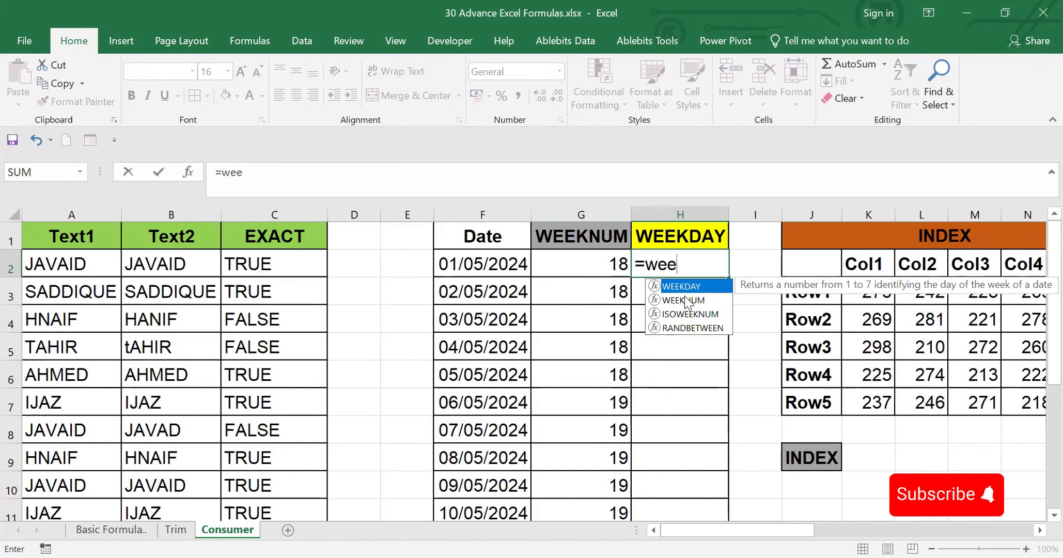
{"action": "key", "text": "Tab"}
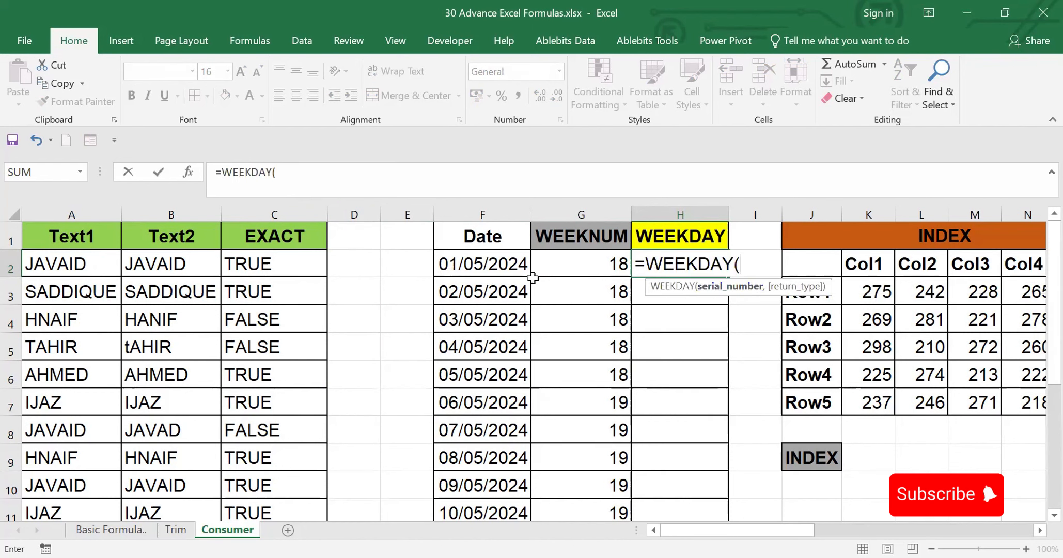
{"action": "left_click", "coordinate": [494, 266]}
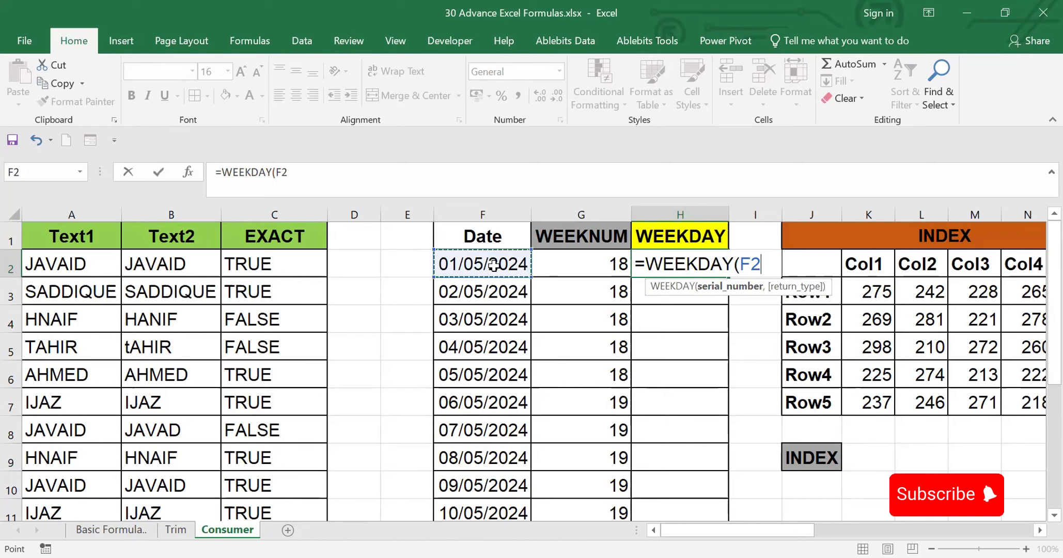
{"action": "type", "text": ","}
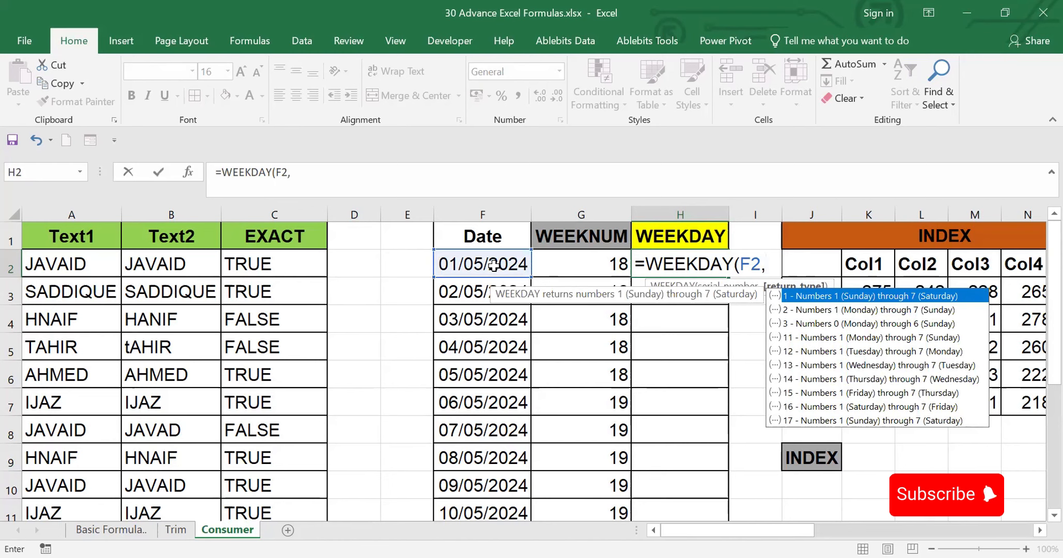
{"action": "type", "text": "2"}
{"action": "key", "text": "Return"}
{"action": "key", "text": "Return"}
{"action": "left_click", "coordinate": [710, 256]}
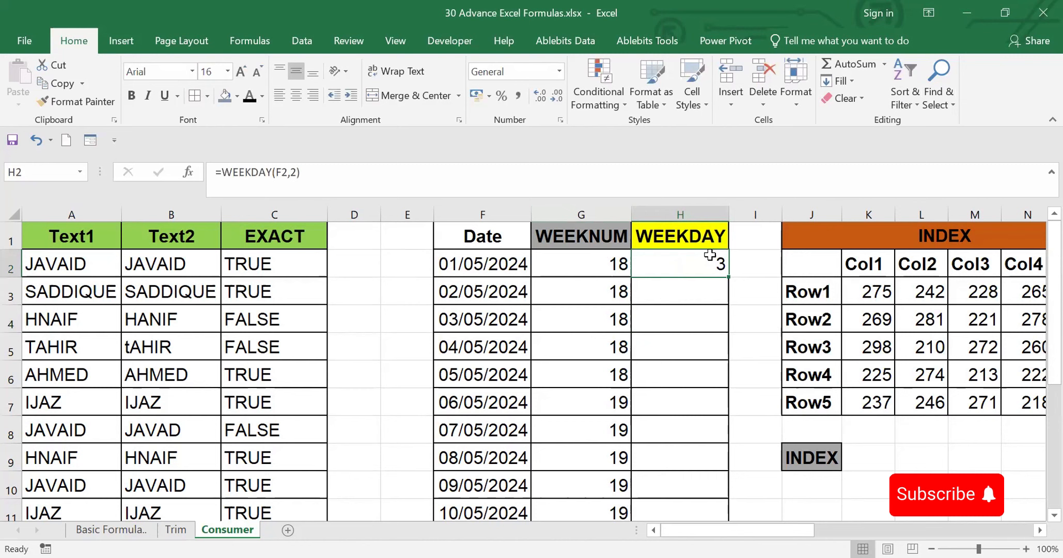
{"action": "double_click", "coordinate": [727, 277]}
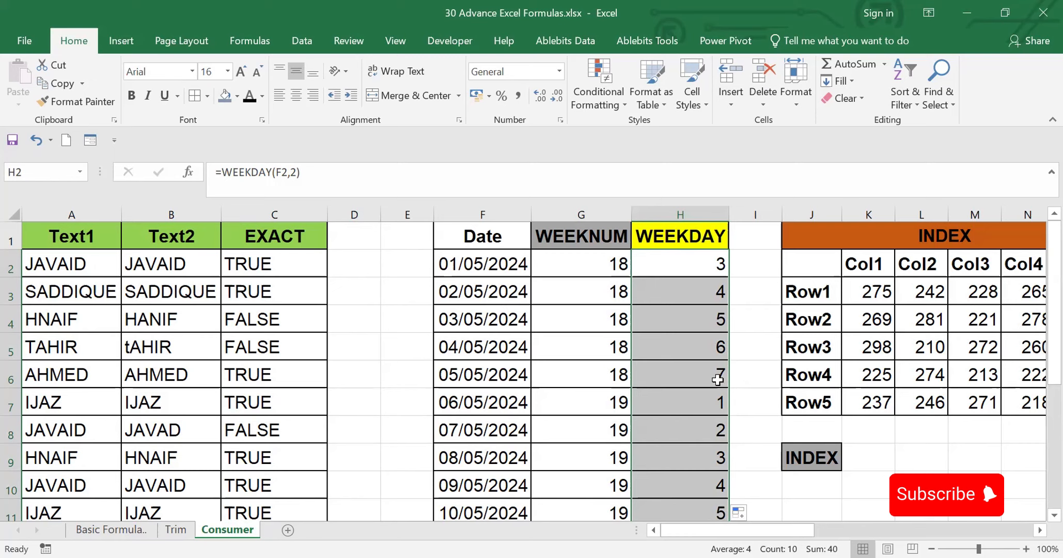
Step: Return the value from row 3, column 5 of the INDEX table with =INDEX(K3:O7,3,5) in L9
{"action": "left_click", "coordinate": [1040, 529]}
{"action": "left_click", "coordinate": [1039, 530]}
{"action": "left_click", "coordinate": [1039, 529]}
{"action": "left_click", "coordinate": [1039, 530]}
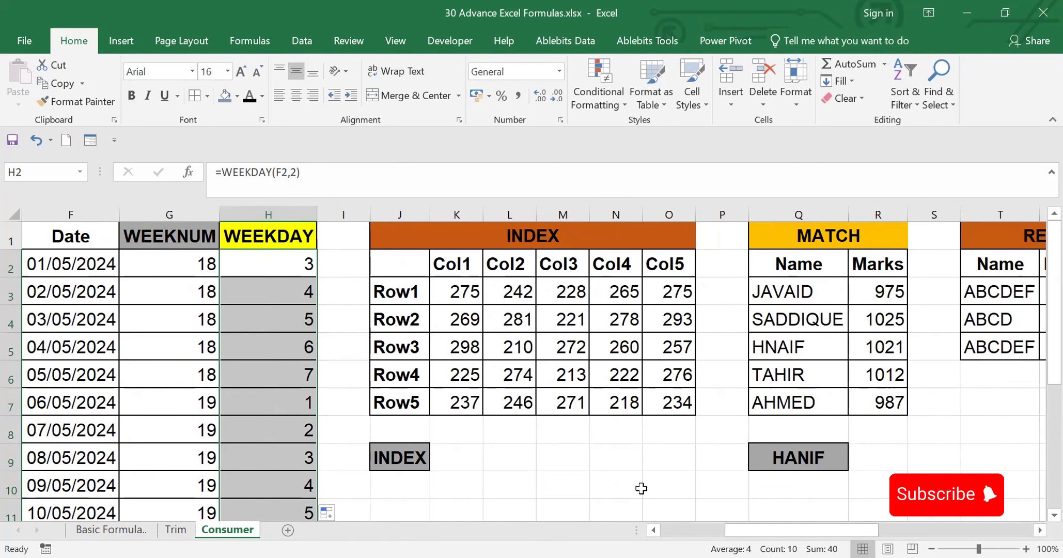
{"action": "left_click", "coordinate": [509, 459]}
{"action": "type", "text": "="}
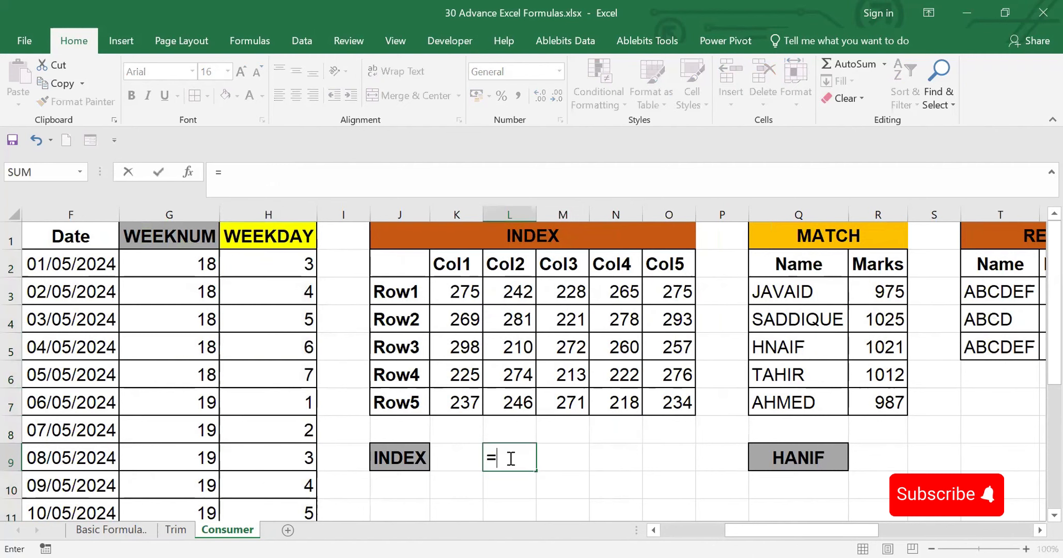
{"action": "type", "text": "in"}
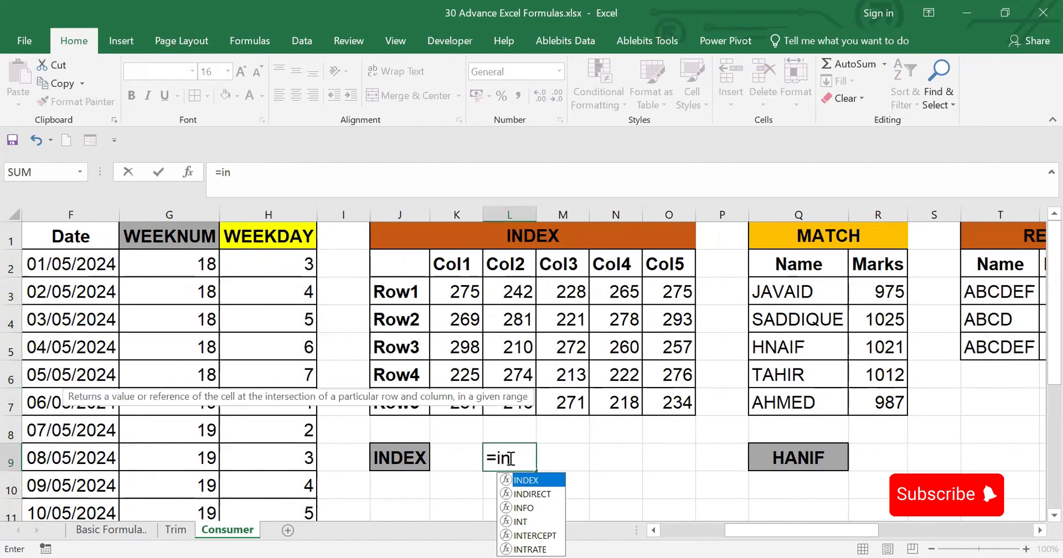
{"action": "key", "text": "Tab"}
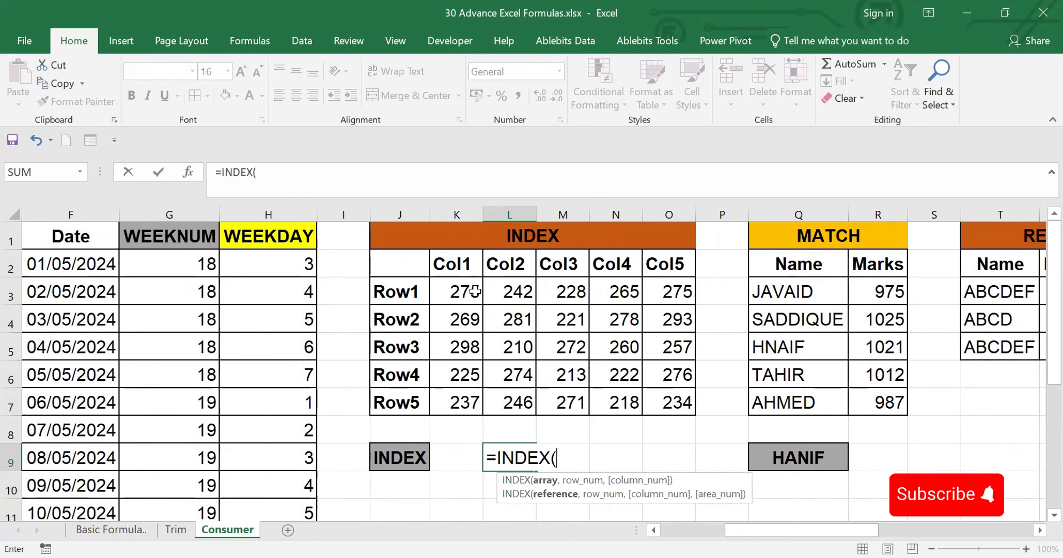
{"action": "left_click", "coordinate": [476, 293]}
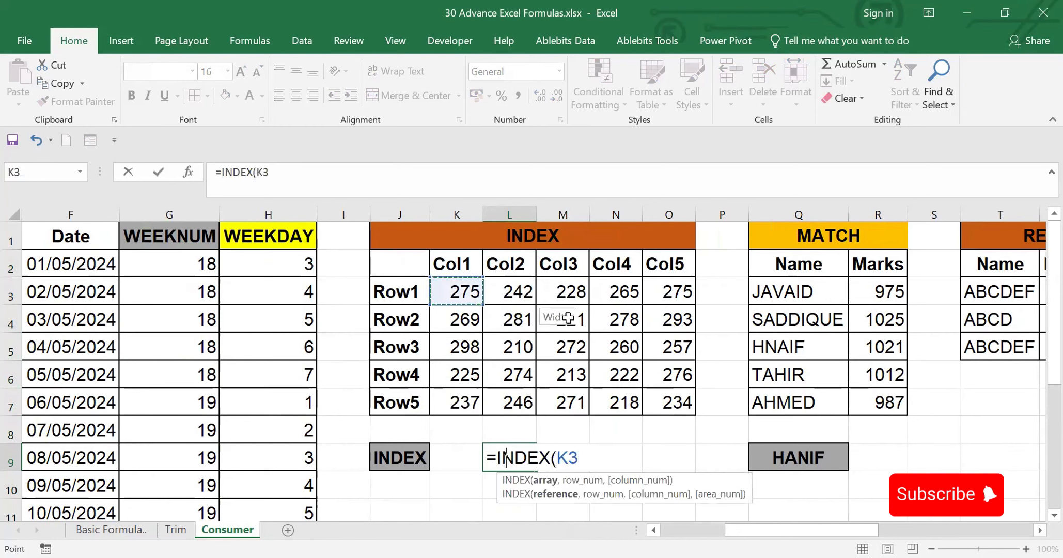
{"action": "left_click", "coordinate": [664, 391], "text": "shift"}
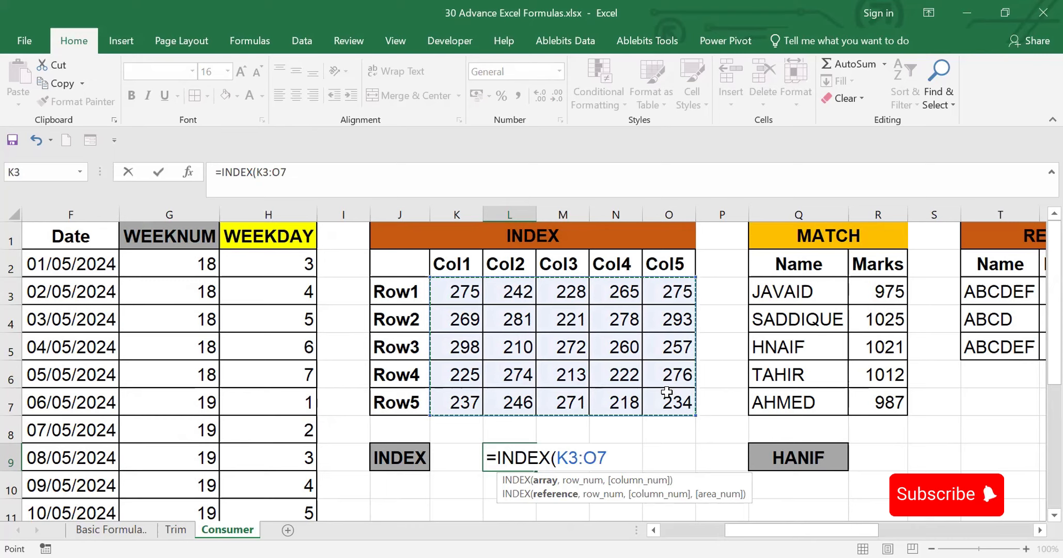
{"action": "type", "text": ","}
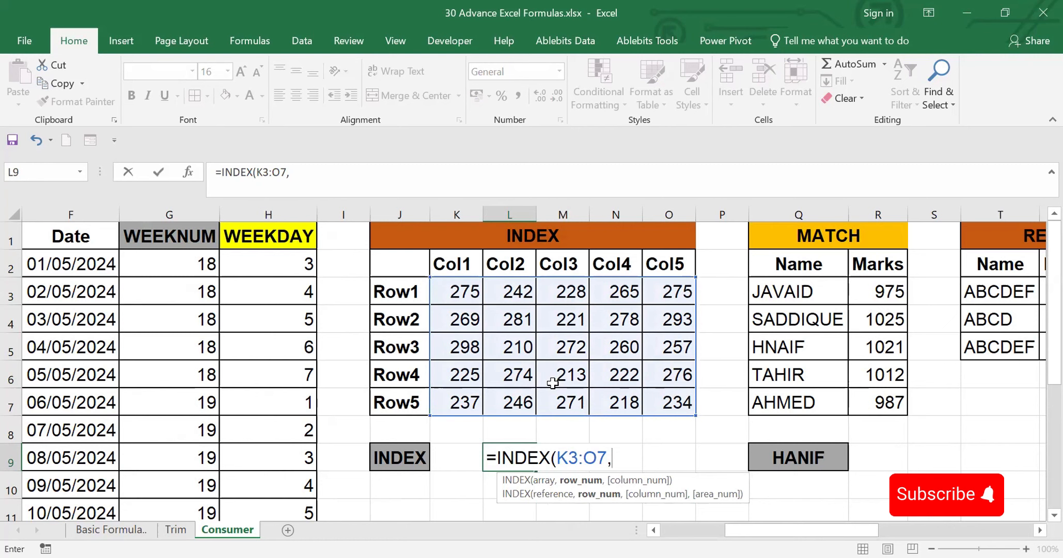
{"action": "type", "text": "3"}
{"action": "type", "text": ",5"}
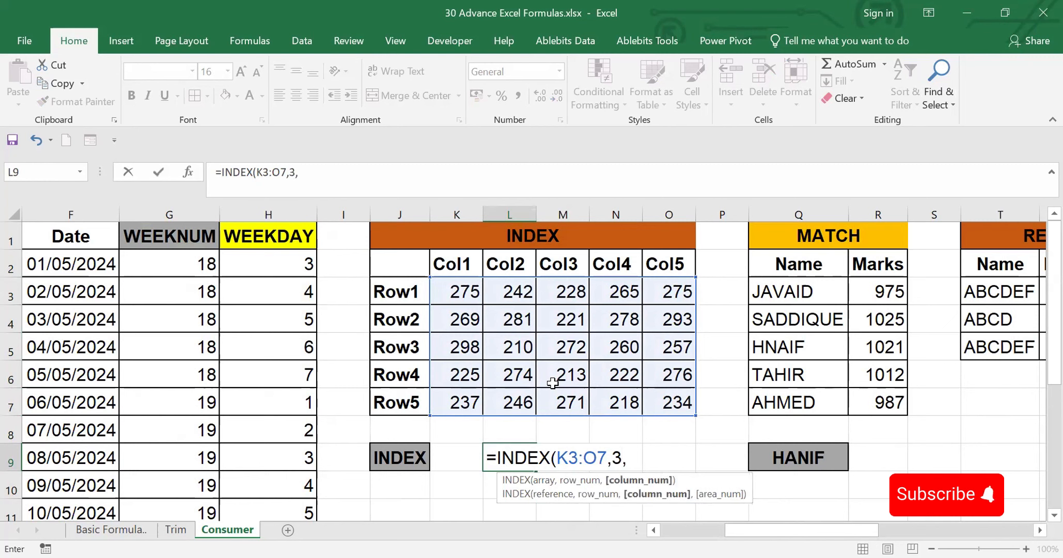
{"action": "type", "text": ")"}
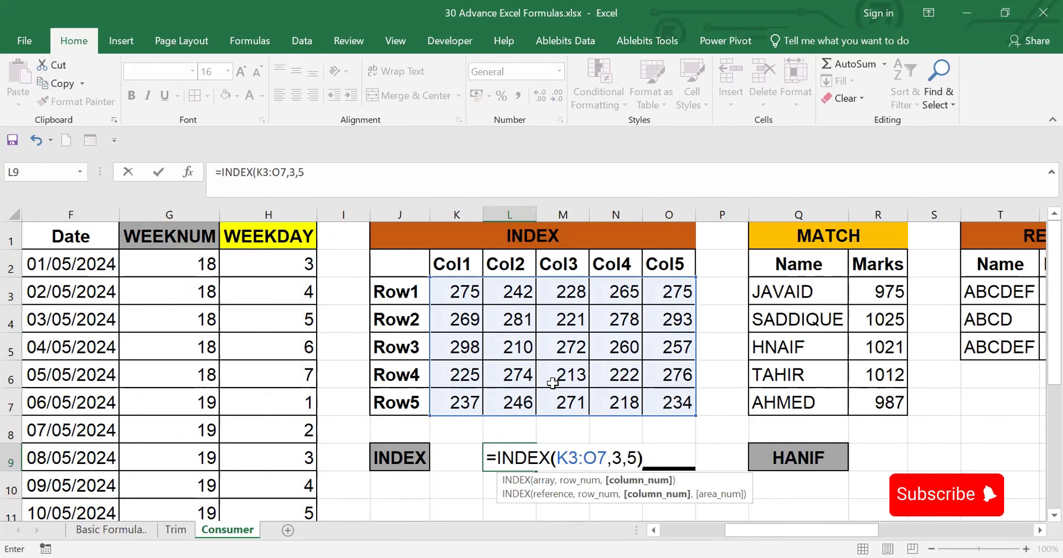
{"action": "key", "text": "Return"}
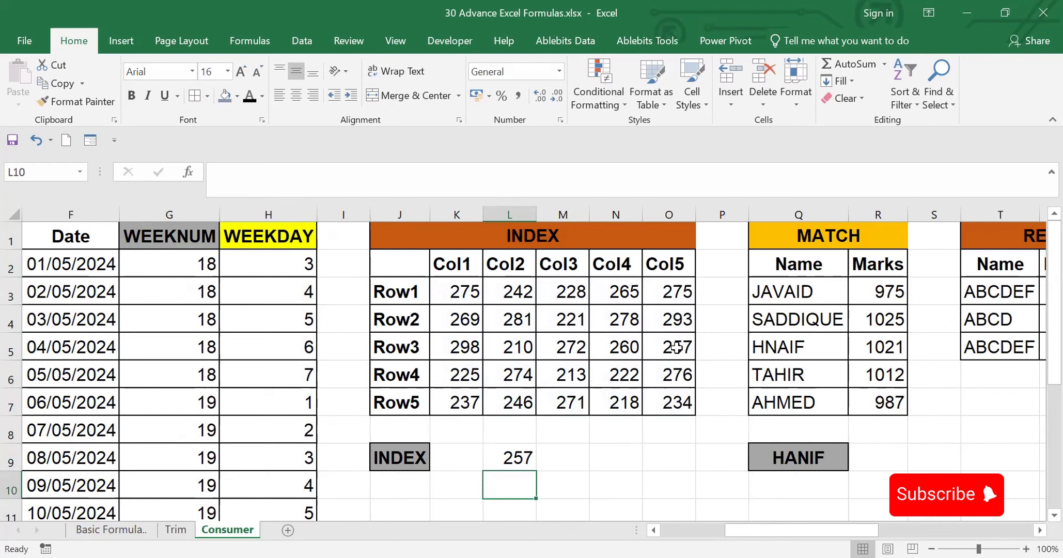
Step: Change the INDEX formula in L9 to look up row 4, column 3, making it =INDEX(K3:O7,4,3)
{"action": "left_click", "coordinate": [518, 453]}
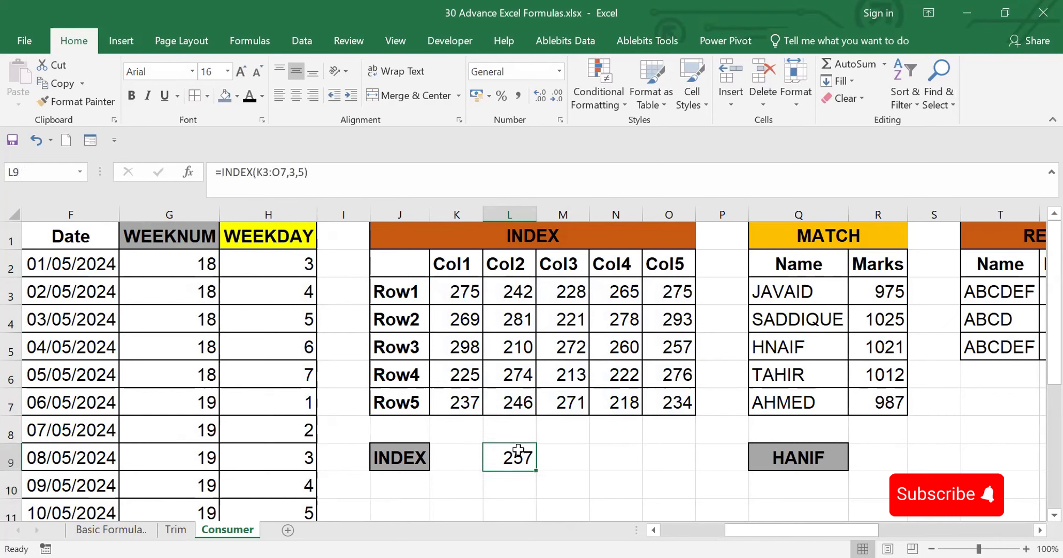
{"action": "left_click", "coordinate": [293, 172]}
{"action": "key", "text": "BackSpace"}
{"action": "type", "text": "4"}
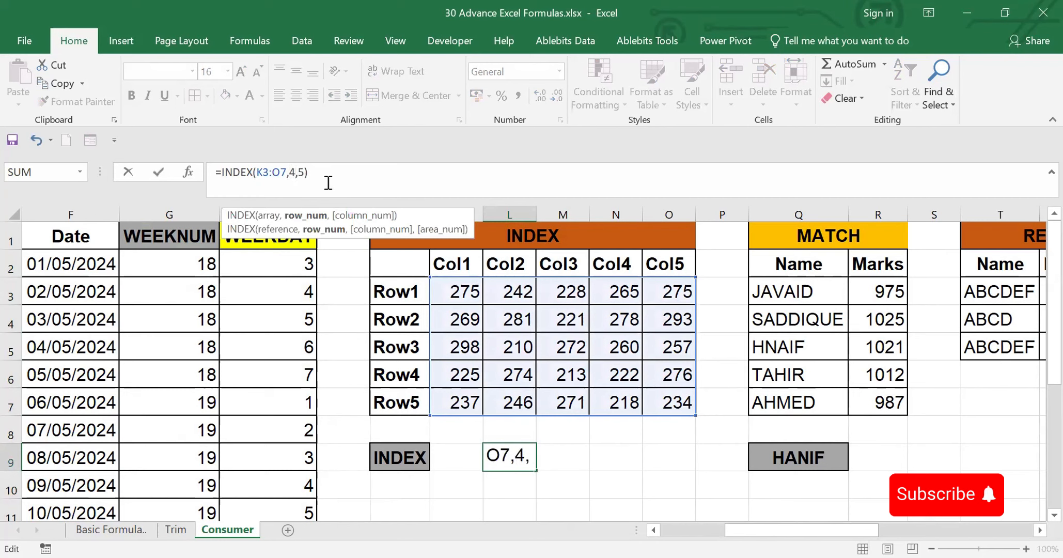
{"action": "left_click", "coordinate": [304, 171]}
{"action": "key", "text": "BackSpace"}
{"action": "type", "text": "3"}
{"action": "key", "text": "Return"}
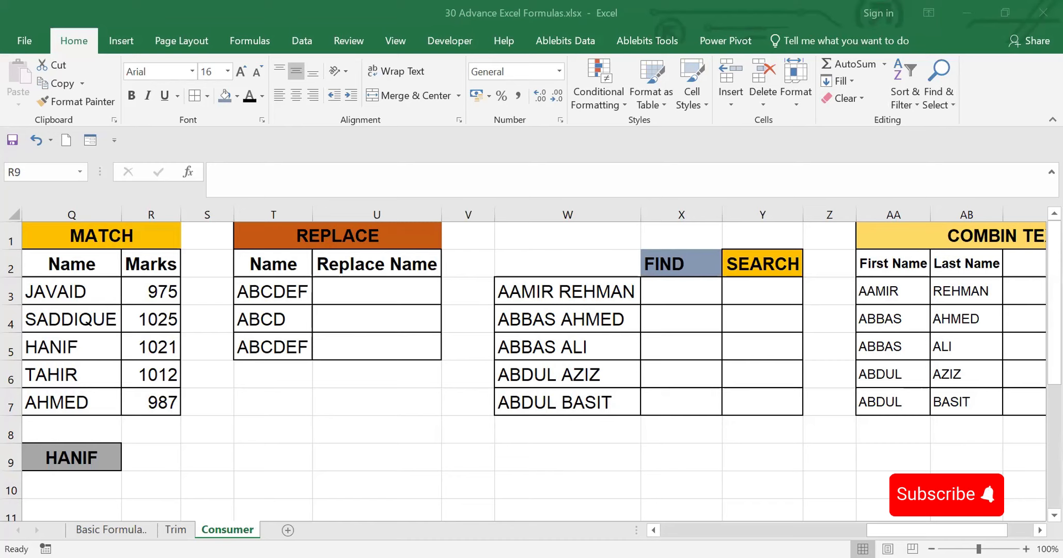
Step: Find the exact-match position of the name in Q9 within the MATCH table's names with =MATCH(Q9,Q3:Q7,0) in R9
{"action": "left_click", "coordinate": [138, 447]}
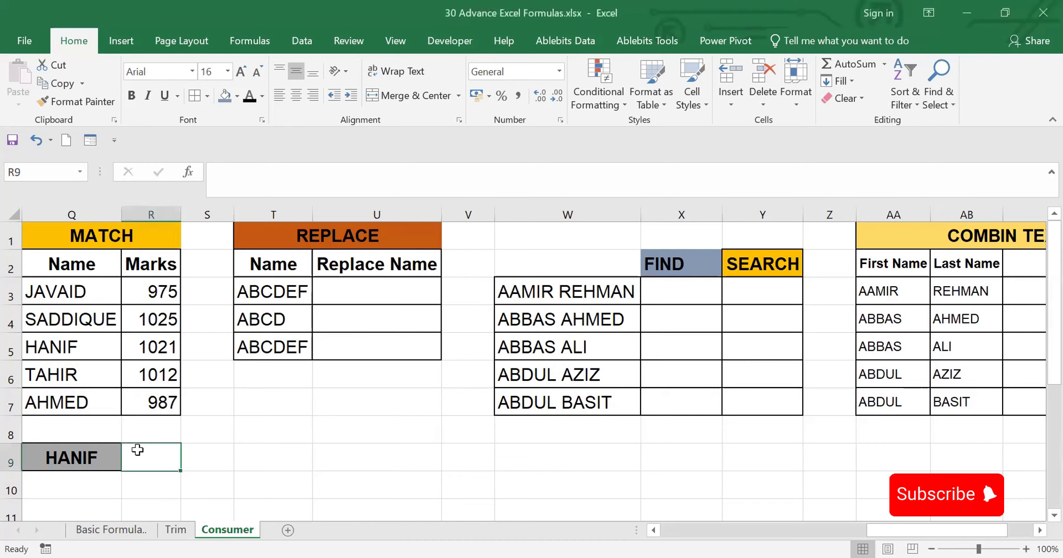
{"action": "type", "text": "=M"}
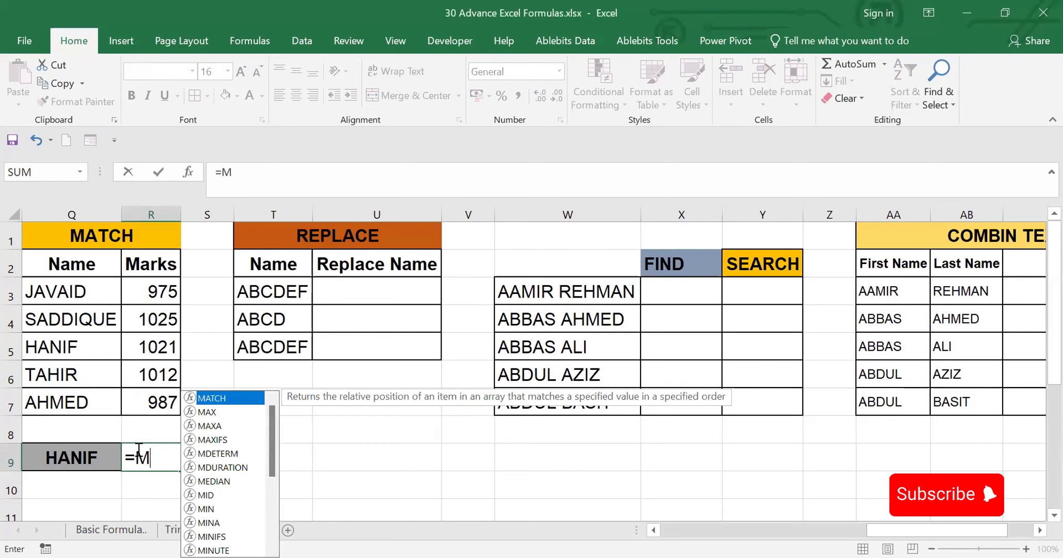
{"action": "key", "text": "Tab"}
{"action": "left_click", "coordinate": [82, 454]}
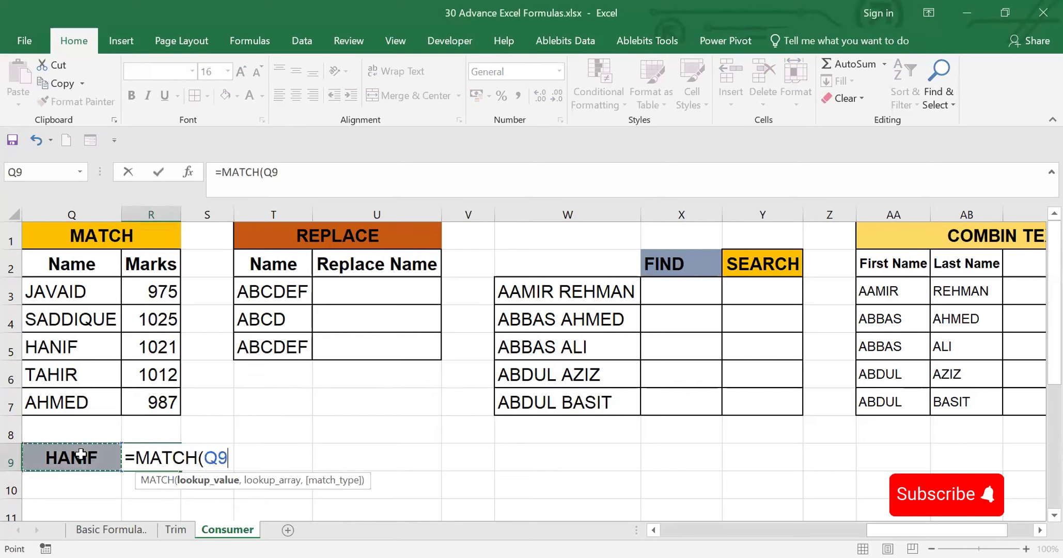
{"action": "type", "text": ","}
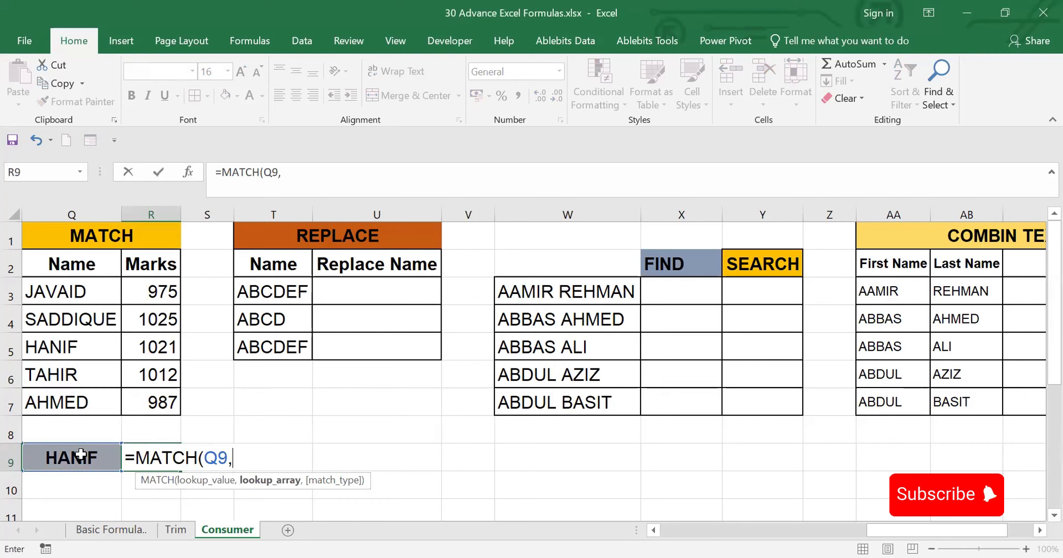
{"action": "left_click_drag", "start_coordinate": [70, 284], "coordinate": [68, 400]}
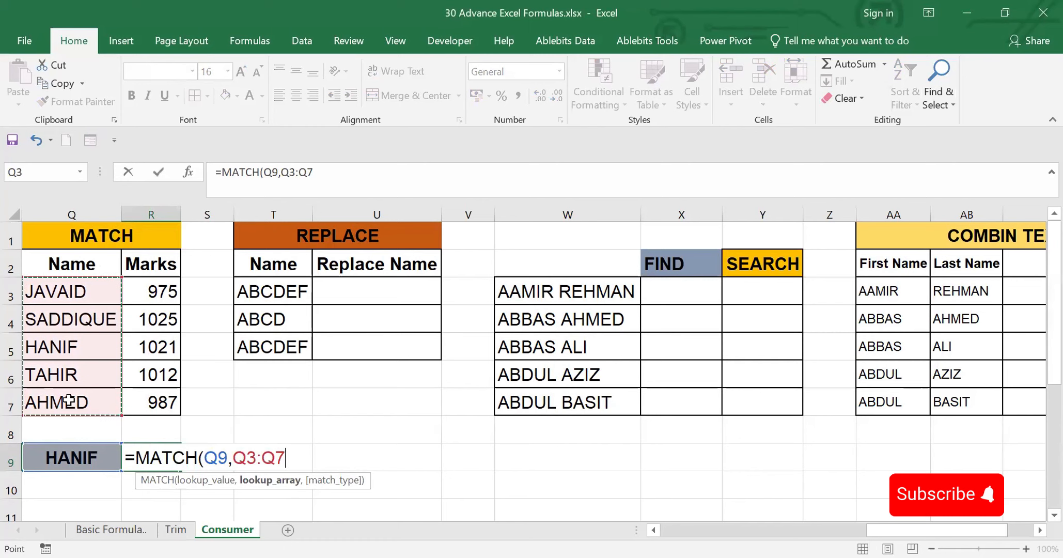
{"action": "type", "text": ","}
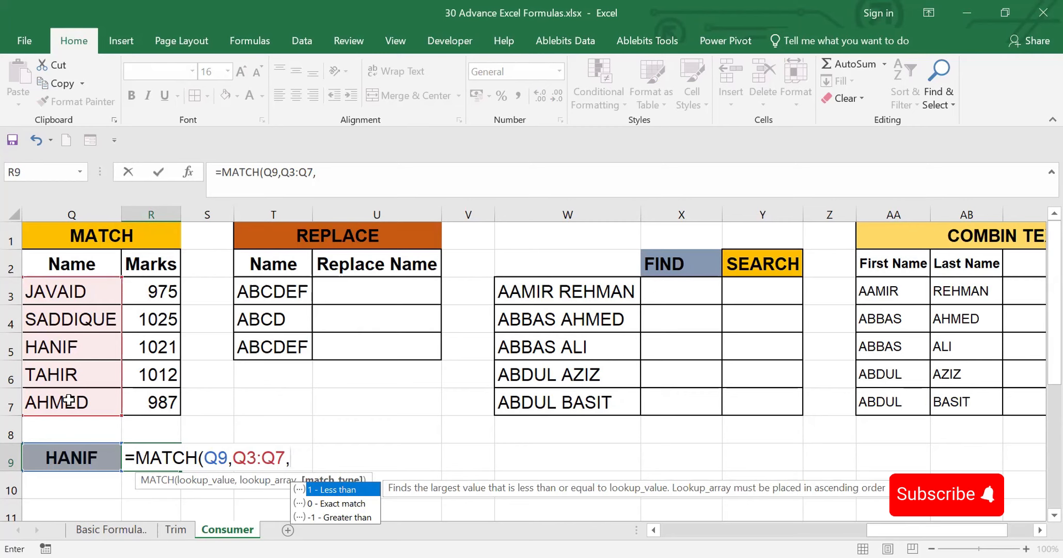
{"action": "type", "text": "0)"}
{"action": "key", "text": "Return"}
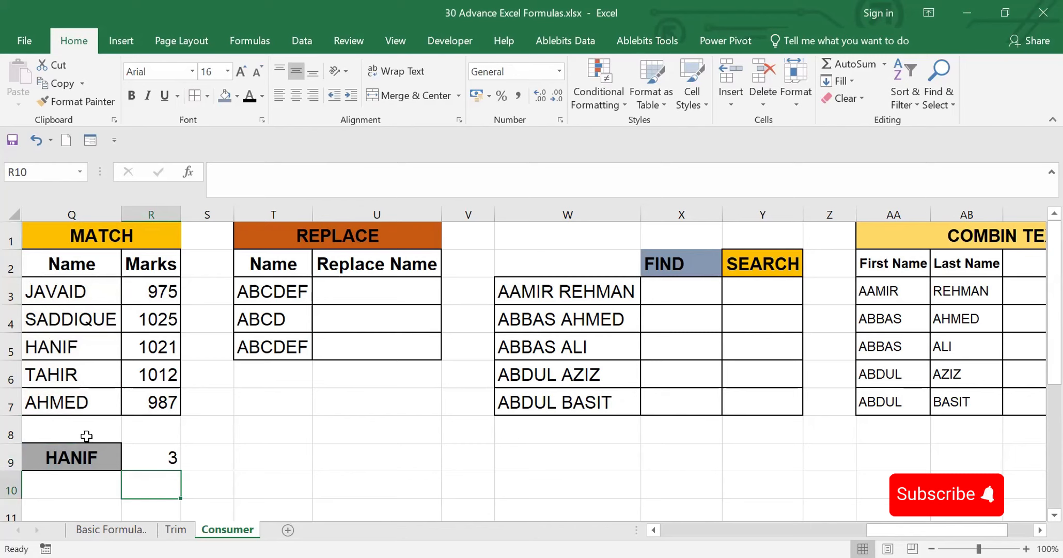
Step: Replace the lookup name in Q9 with the name listed in Q6 to try the MATCH formula on it
{"action": "left_click", "coordinate": [72, 454]}
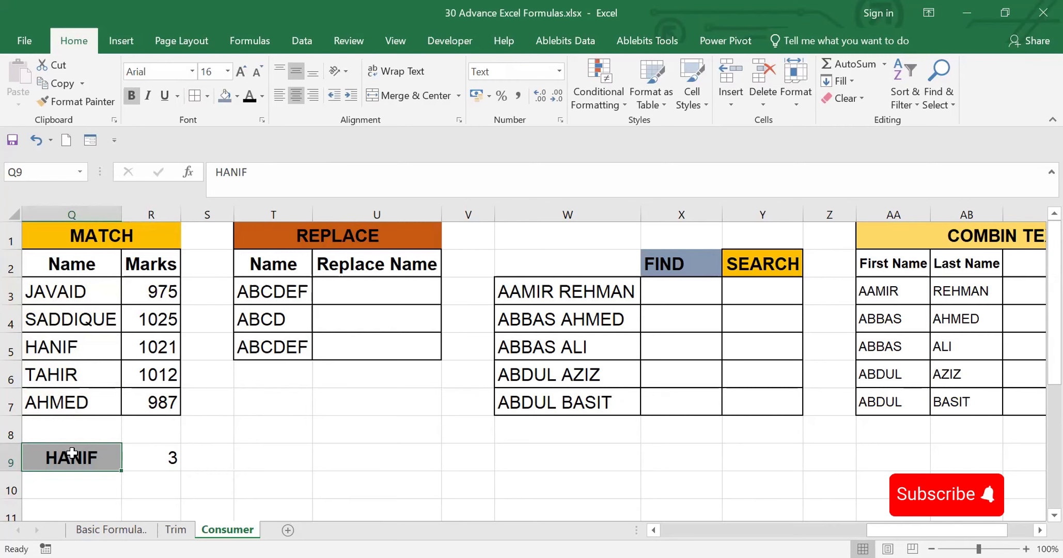
{"action": "type", "text": "TAH"}
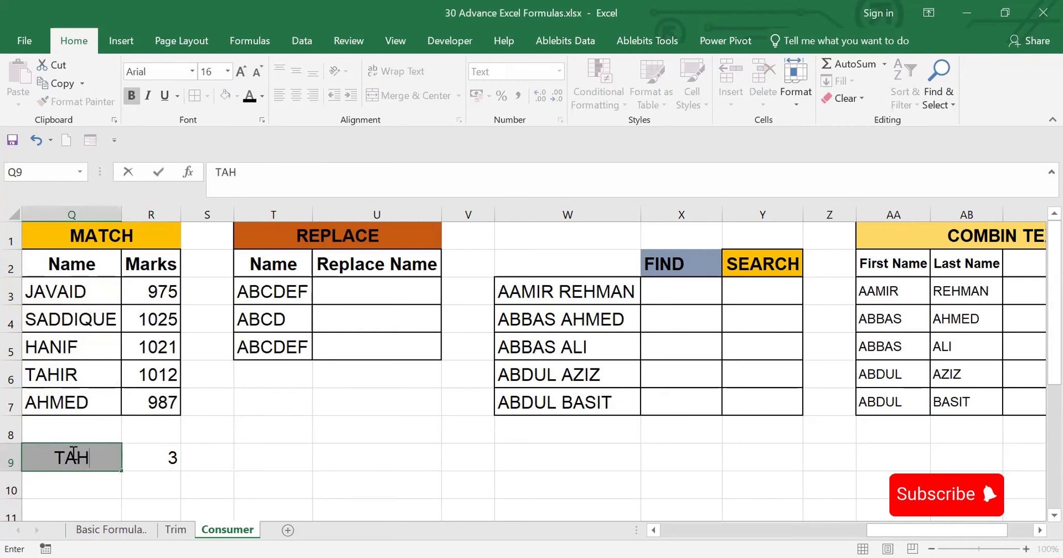
{"action": "type", "text": "IR"}
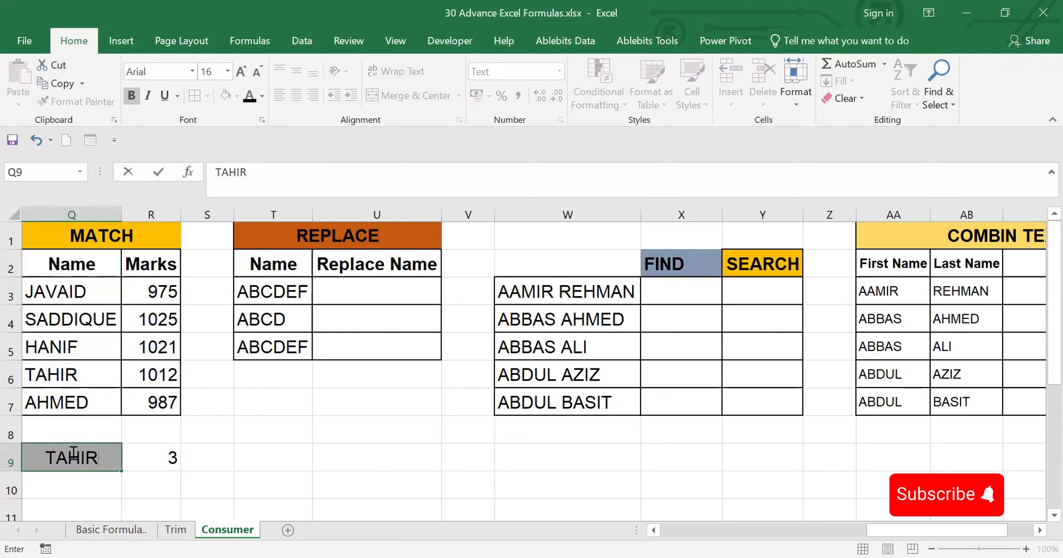
{"action": "key", "text": "Return"}
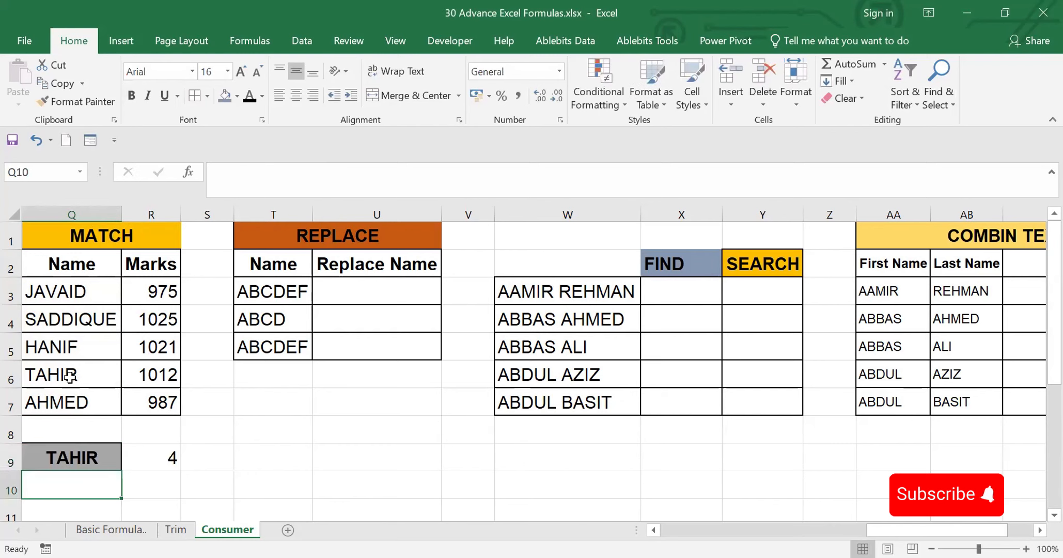
Step: Replace three characters from the fourth onward with 123 using =REPLACE(T3,4,3,"123") in U3, and fill the formula down the Replace Name column
{"action": "left_click", "coordinate": [343, 291]}
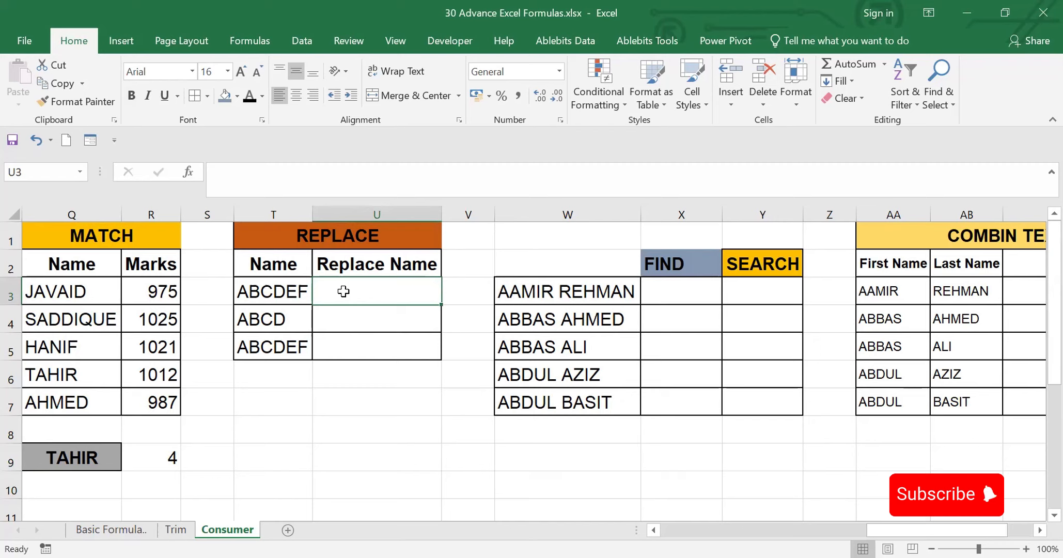
{"action": "type", "text": "="}
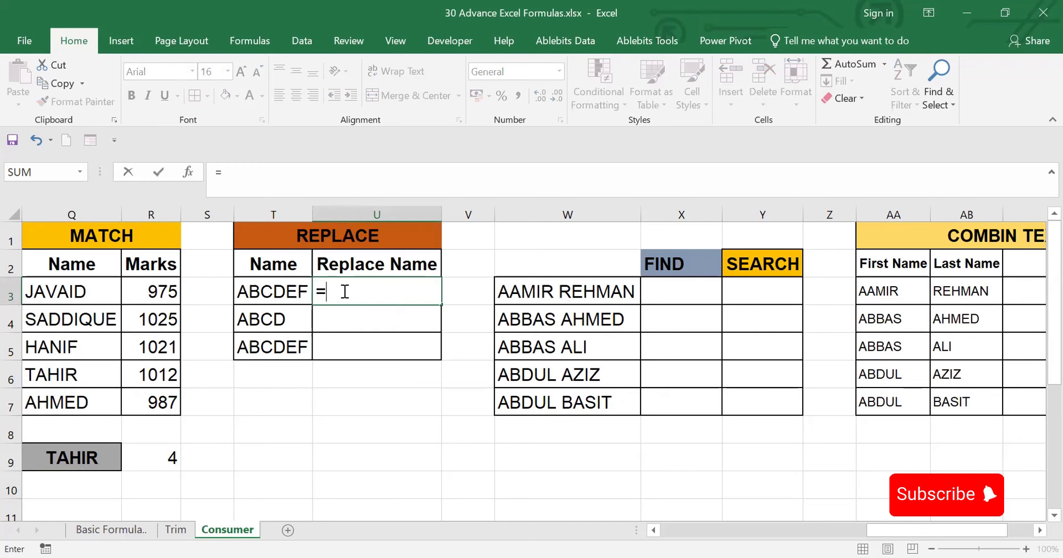
{"action": "type", "text": "RE"}
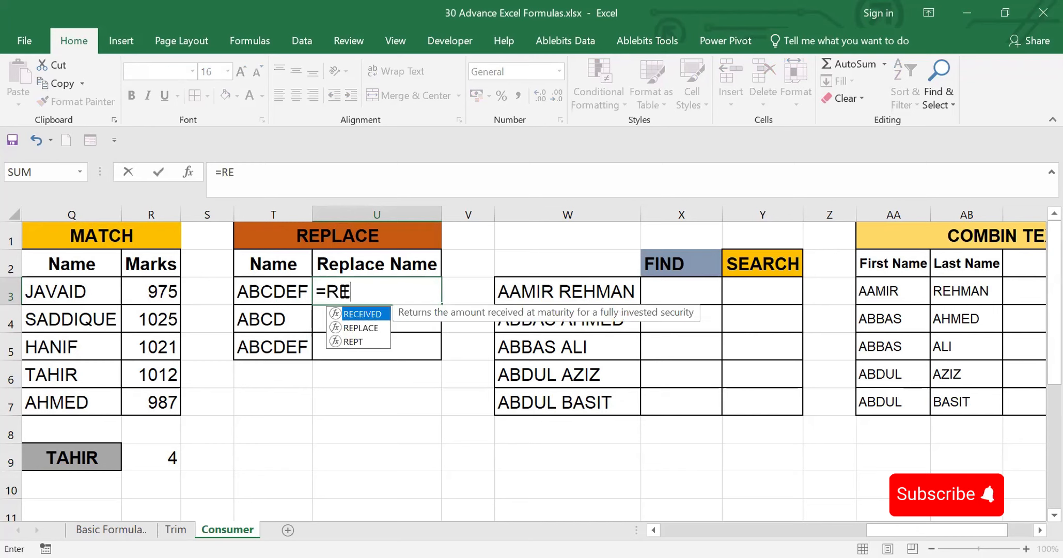
{"action": "left_click", "coordinate": [360, 328]}
{"action": "double_click", "coordinate": [360, 327]}
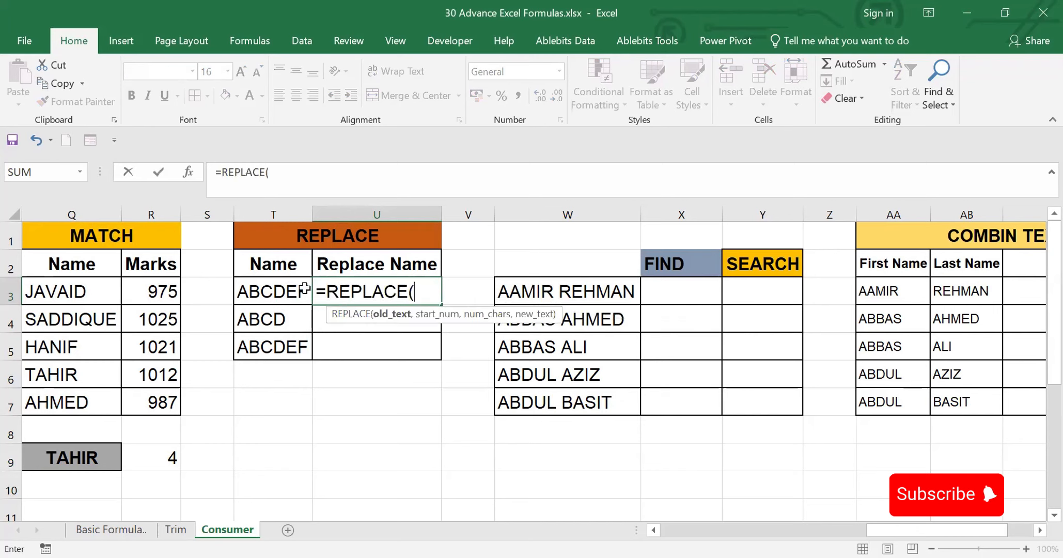
{"action": "left_click", "coordinate": [281, 288]}
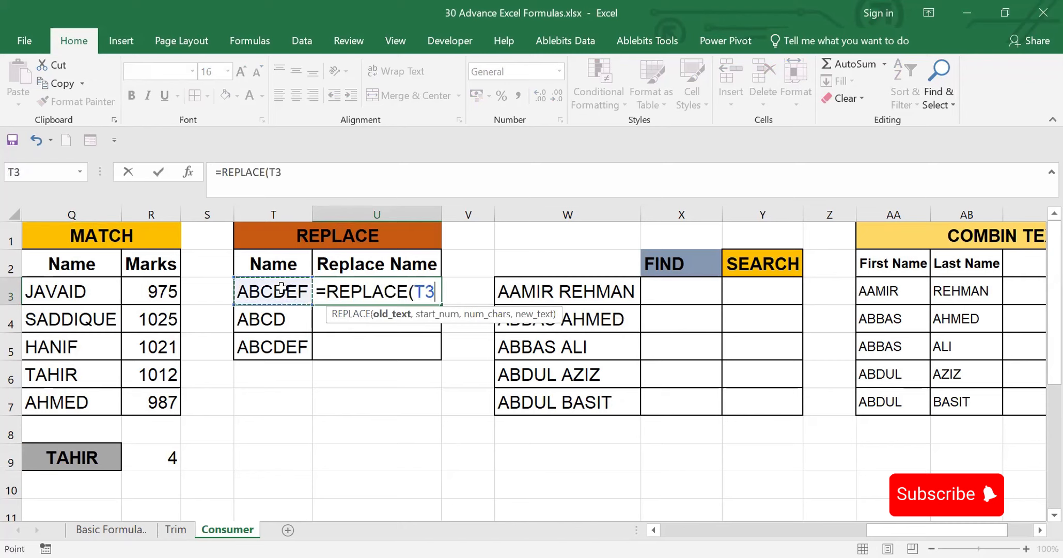
{"action": "type", "text": ","}
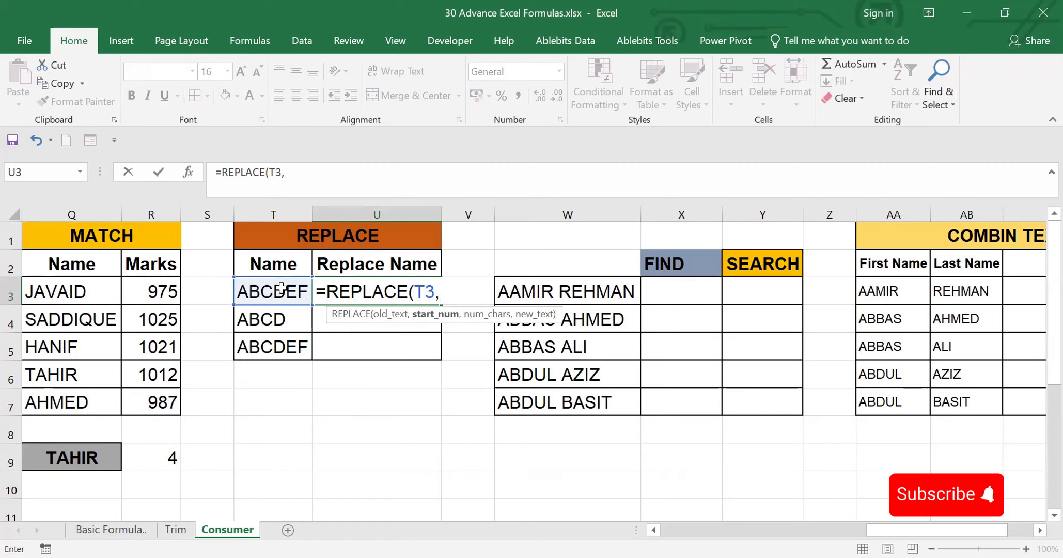
{"action": "type", "text": "4,3"}
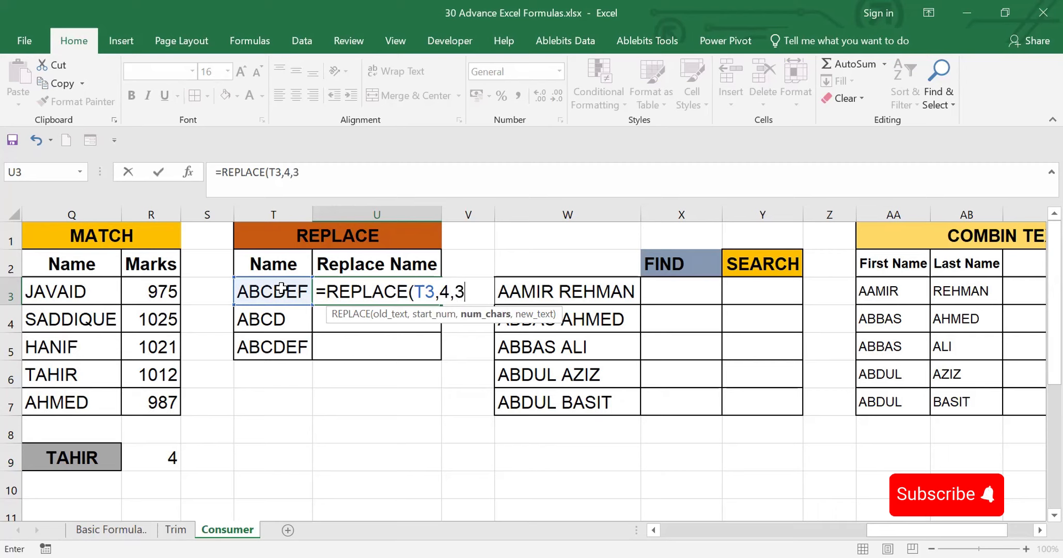
{"action": "type", "text": ","}
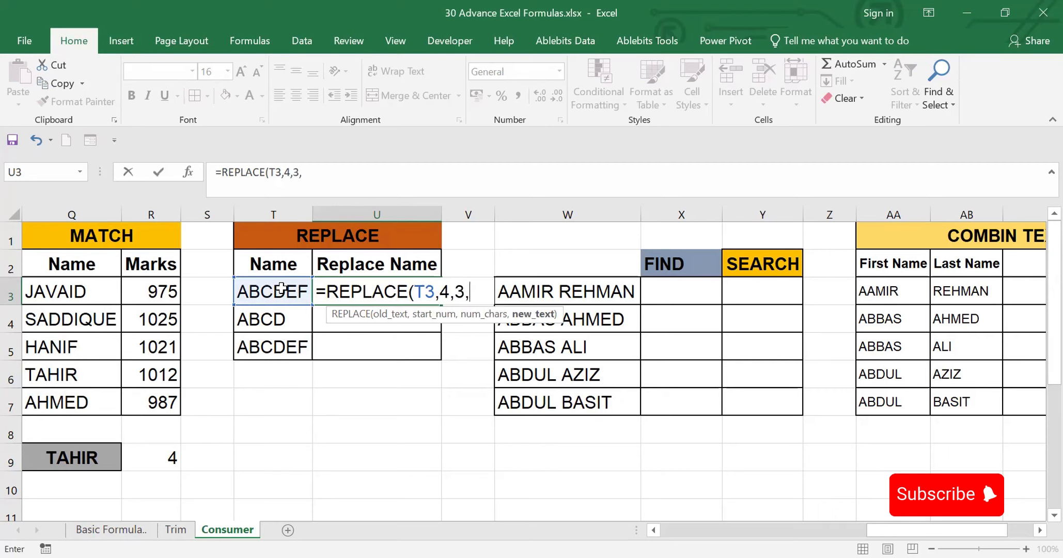
{"action": "type", "text": "\"123"}
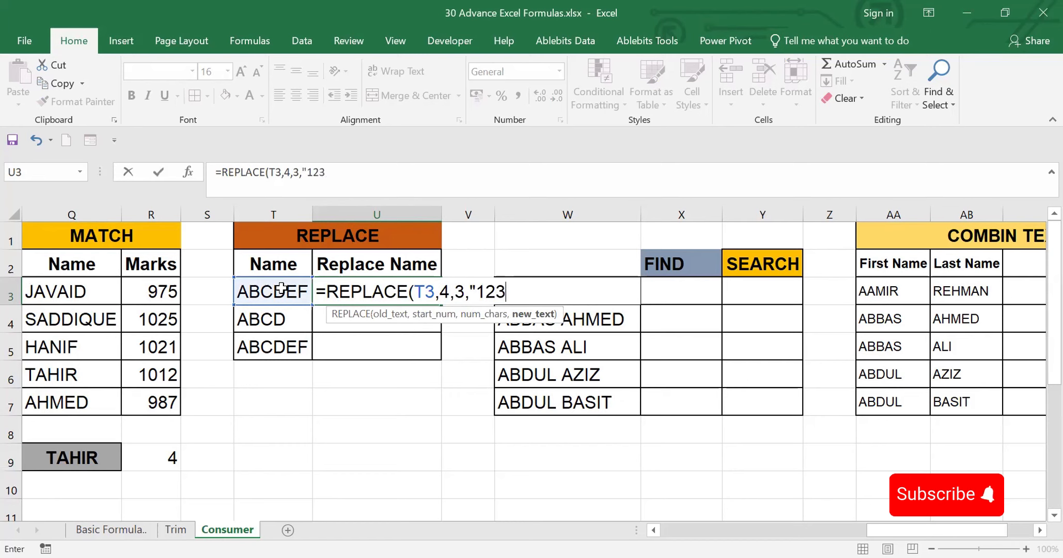
{"action": "type", "text": "\")"}
{"action": "key", "text": "Return"}
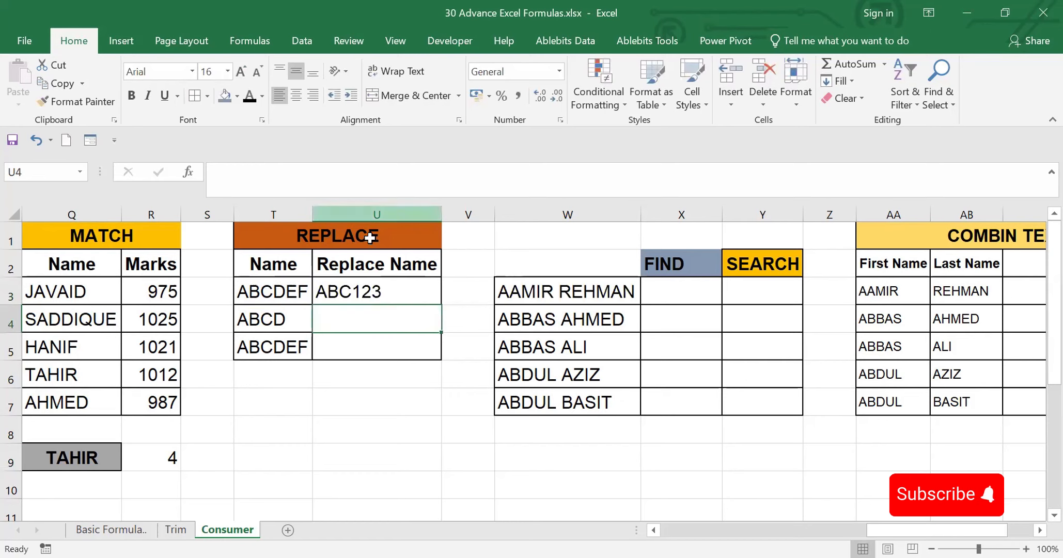
{"action": "left_click", "coordinate": [364, 288]}
{"action": "double_click", "coordinate": [438, 305]}
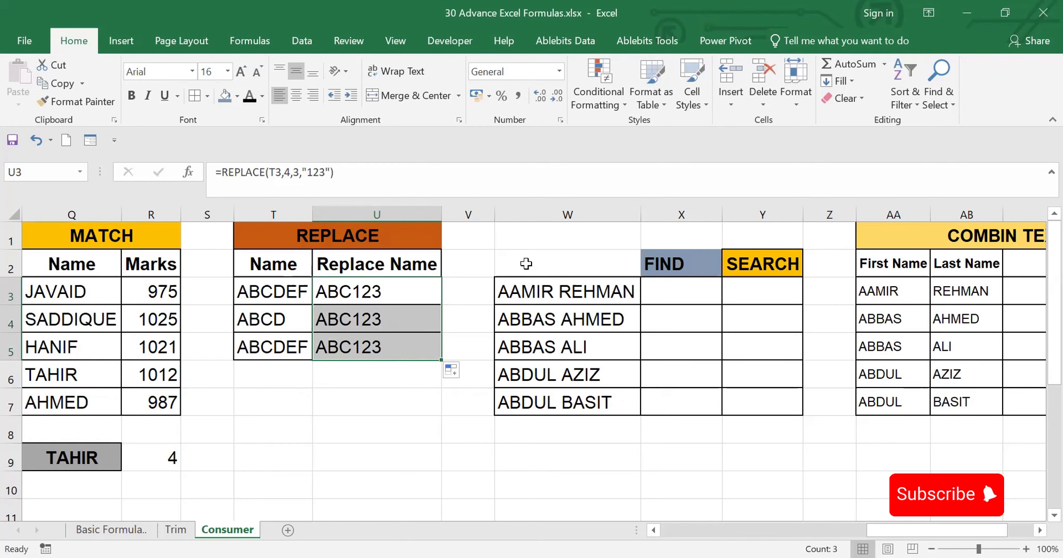
Step: Find the position of the letter H in the full name in W3 by entering =FIND("H",W3,1) in X3
{"action": "left_click", "coordinate": [674, 290]}
{"action": "type", "text": "="}
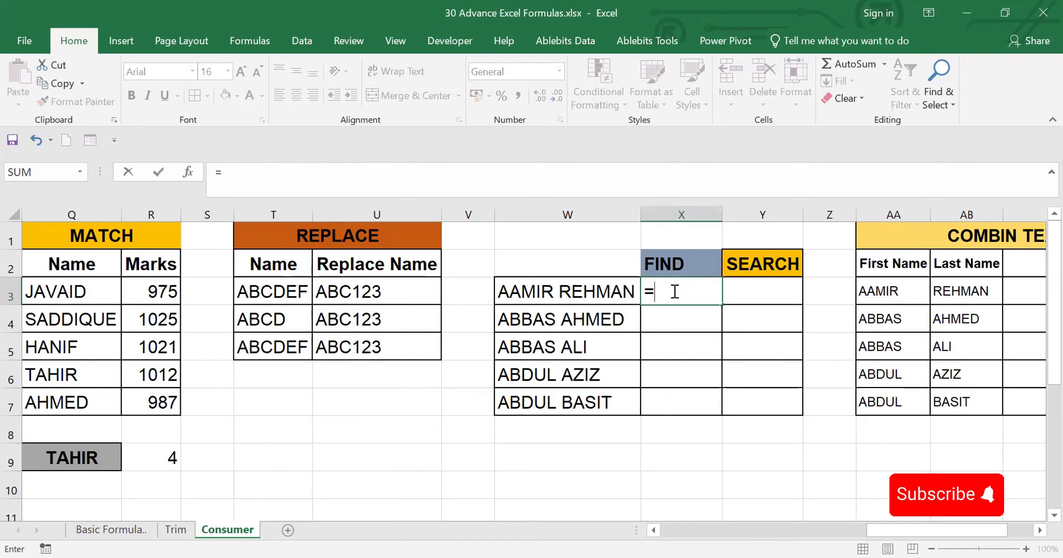
{"action": "type", "text": "F"}
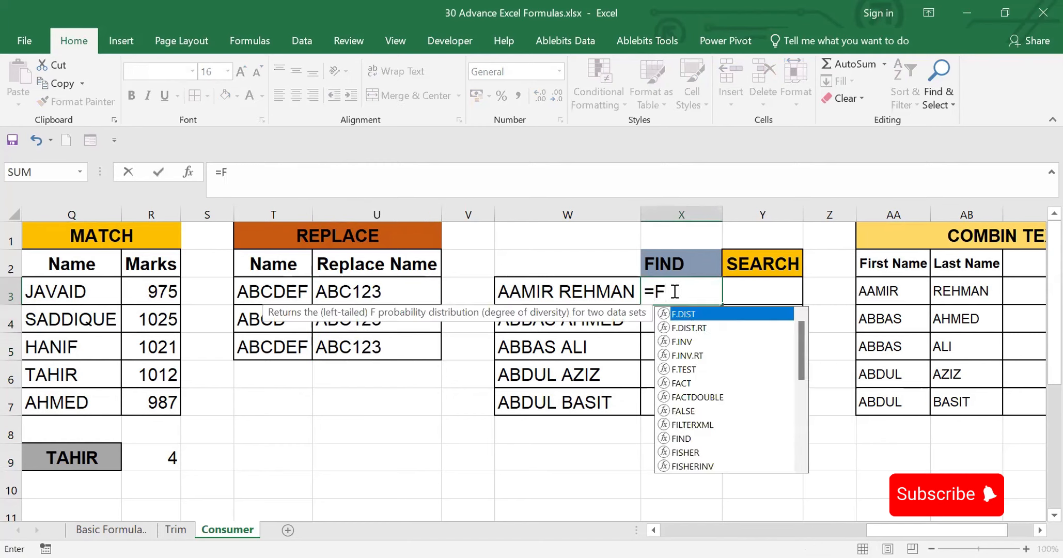
{"action": "type", "text": "IN"}
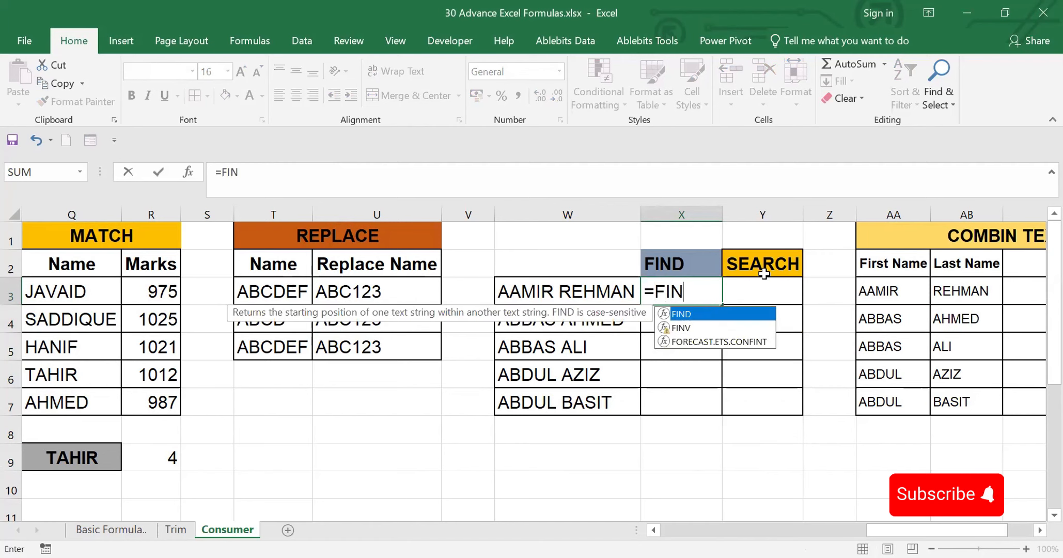
{"action": "key", "text": "Tab"}
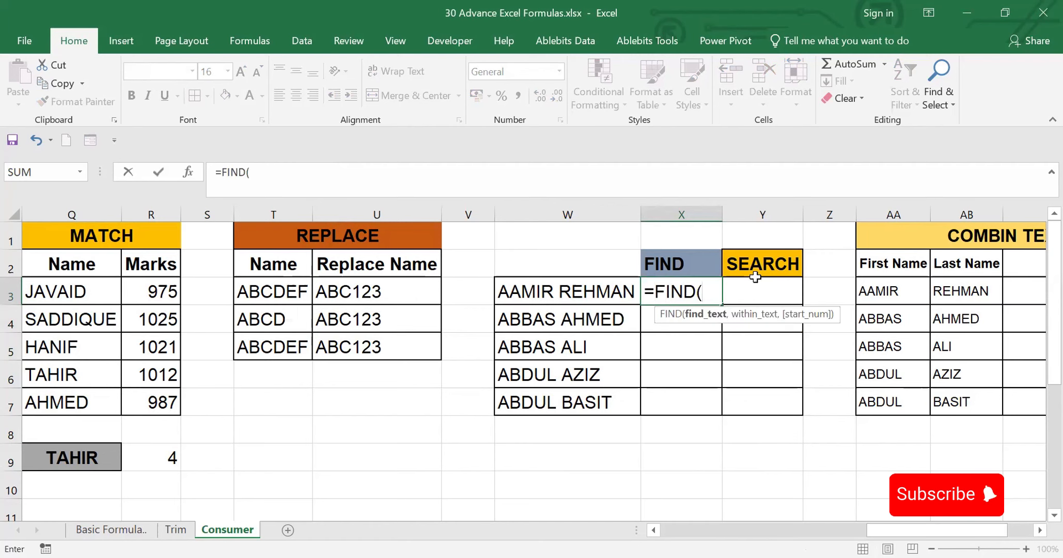
{"action": "type", "text": "\"H\""}
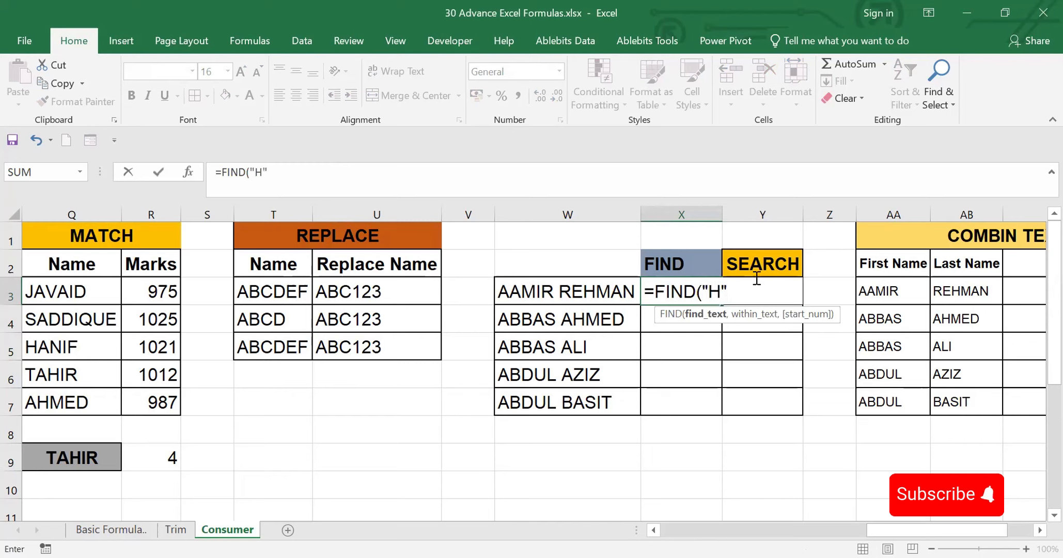
{"action": "type", "text": ","}
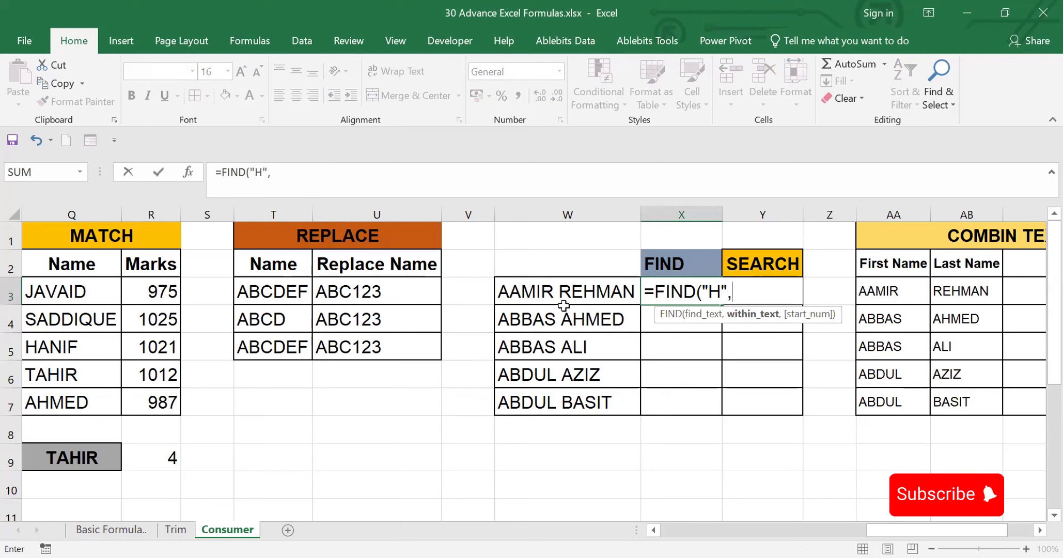
{"action": "left_click", "coordinate": [563, 290]}
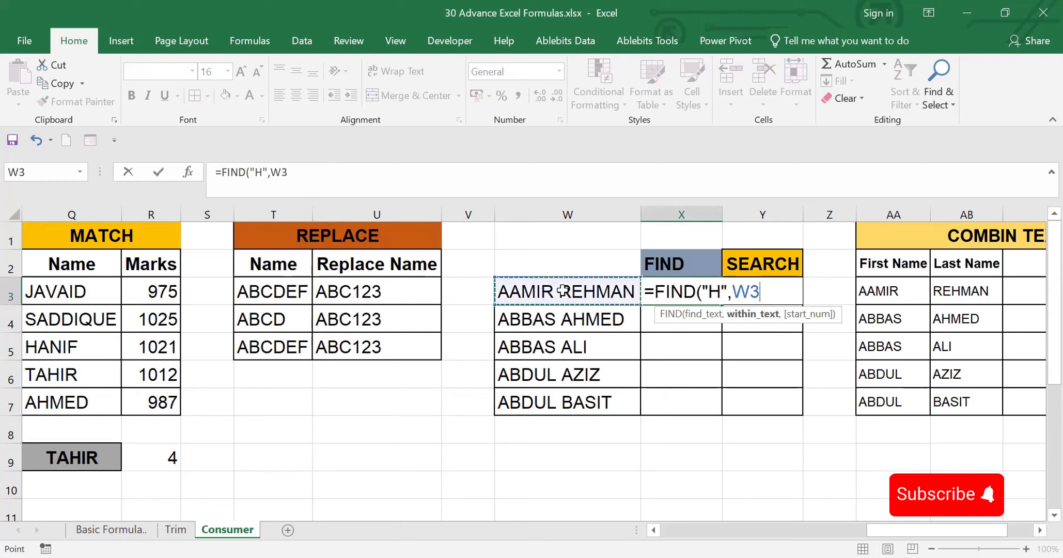
{"action": "type", "text": ",1"}
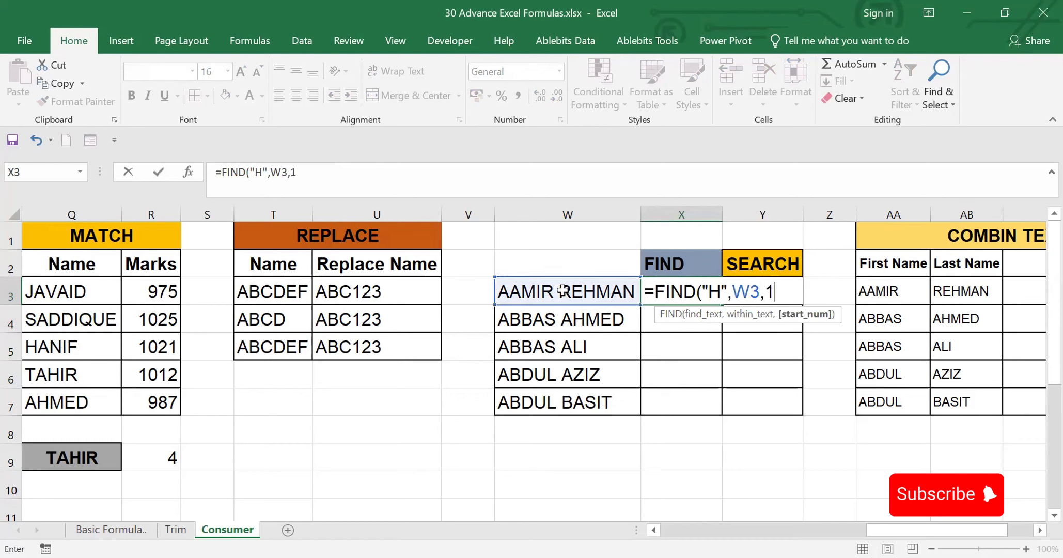
{"action": "type", "text": ")"}
{"action": "key", "text": "Return"}
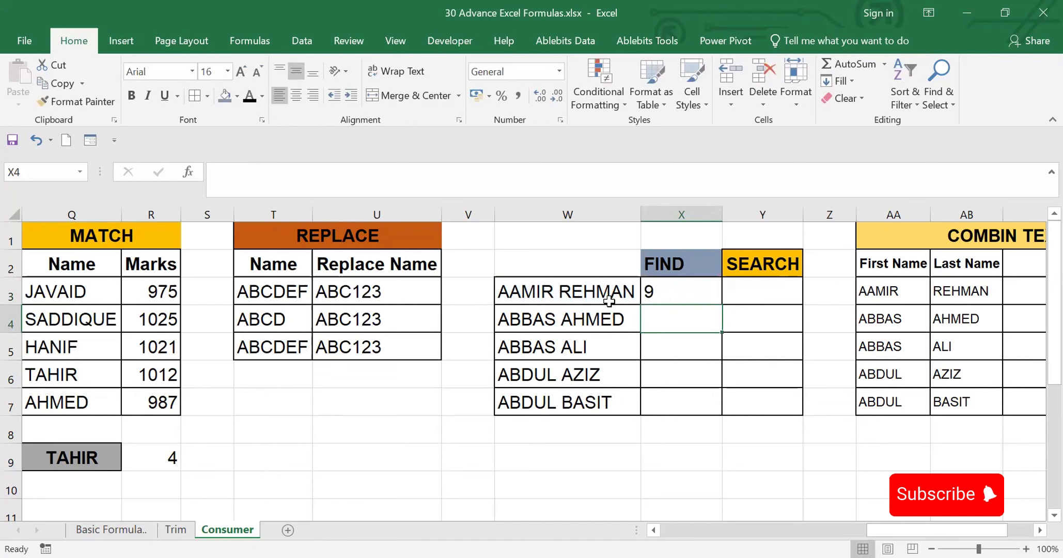
Step: Locate the letter H in the same name with =SEARCH("H",W3,1) in Y3
{"action": "left_click", "coordinate": [746, 296]}
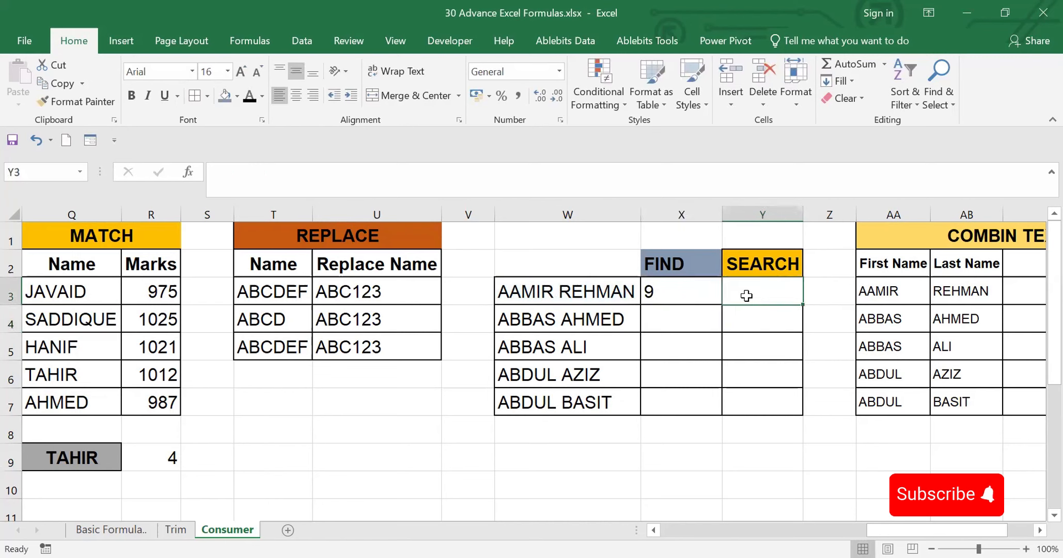
{"action": "type", "text": "="}
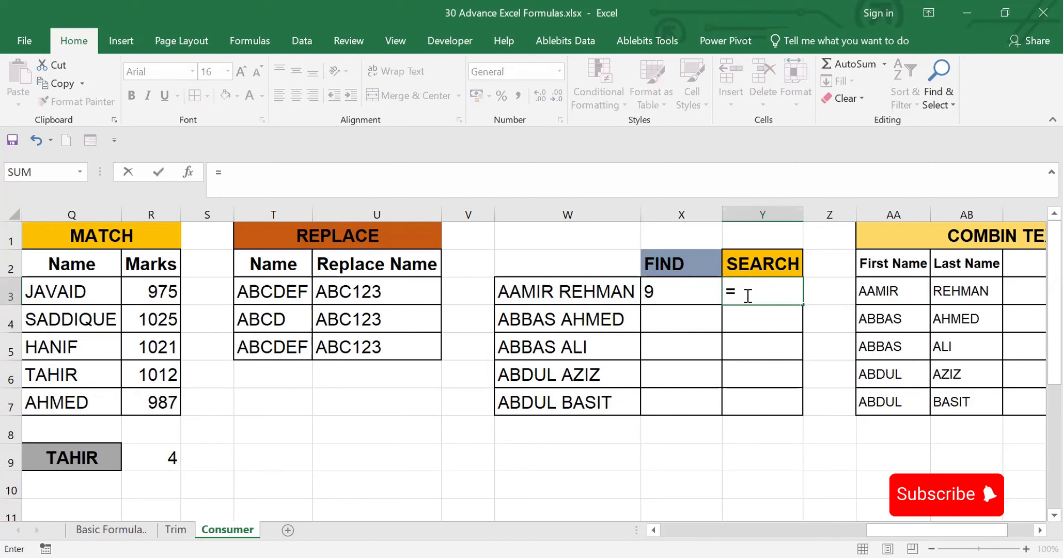
{"action": "type", "text": "SEA"}
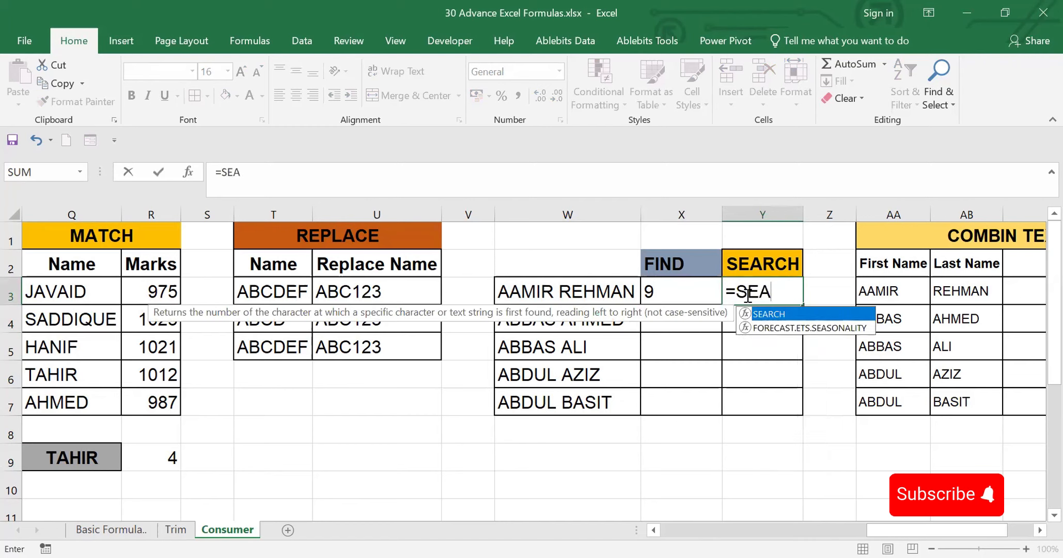
{"action": "key", "text": "Tab"}
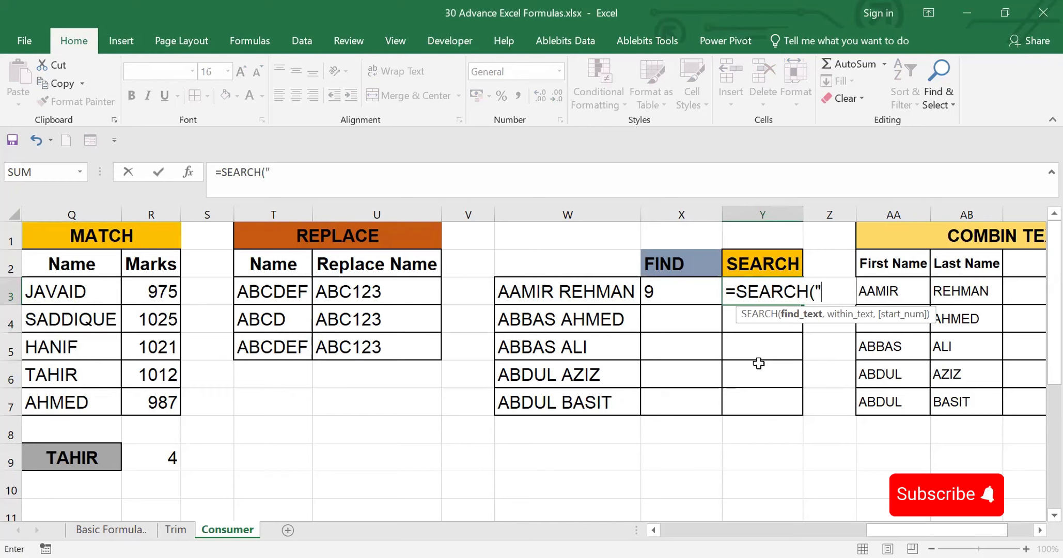
{"action": "type", "text": "\"H\","}
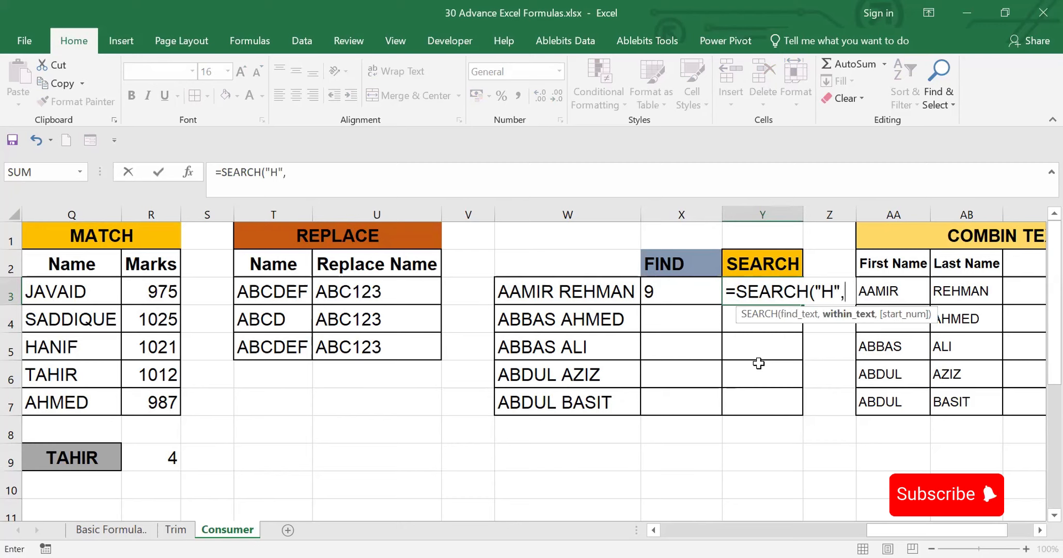
{"action": "left_click", "coordinate": [590, 291]}
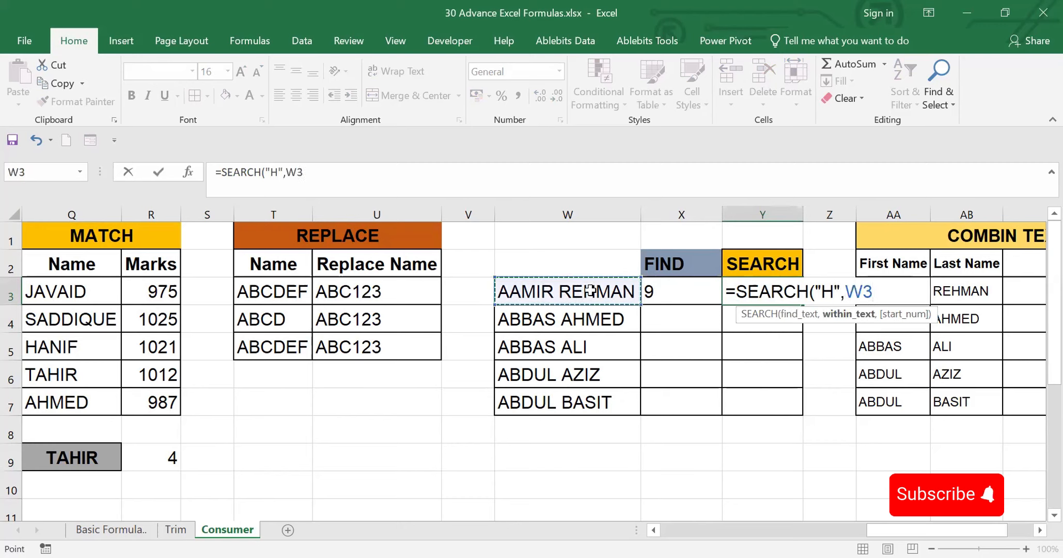
{"action": "type", "text": ",1)"}
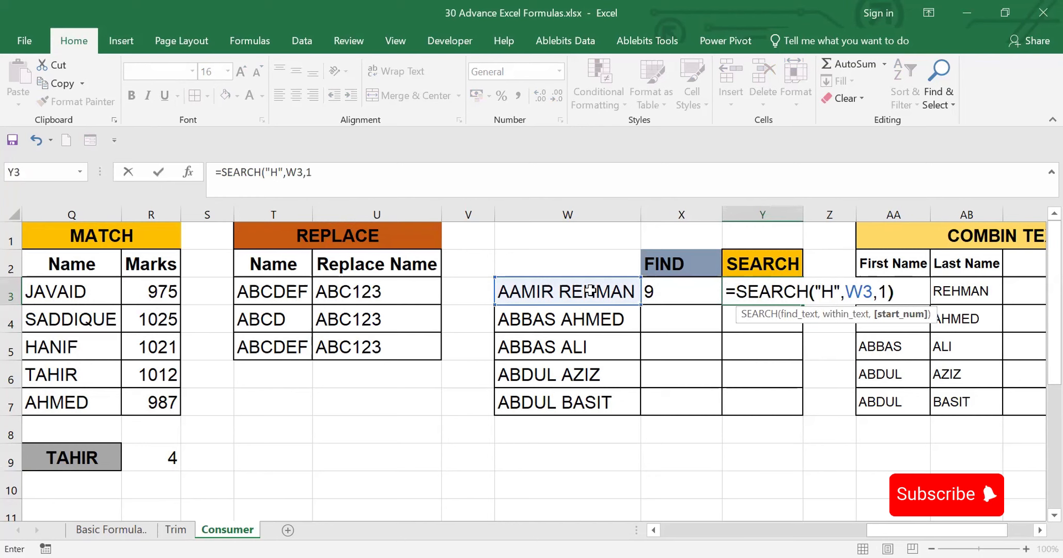
{"action": "key", "text": "Return"}
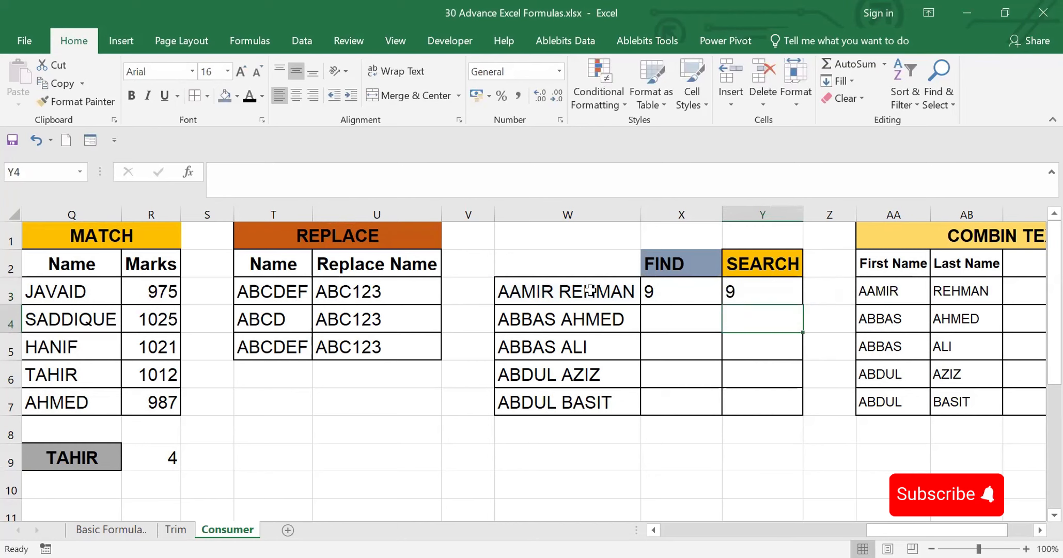
Step: Fill the FIND and SEARCH formulas from X3:Y3 down to row 7
{"action": "right_click", "coordinate": [662, 289]}
{"action": "left_click_drag", "start_coordinate": [661, 290], "coordinate": [759, 291]}
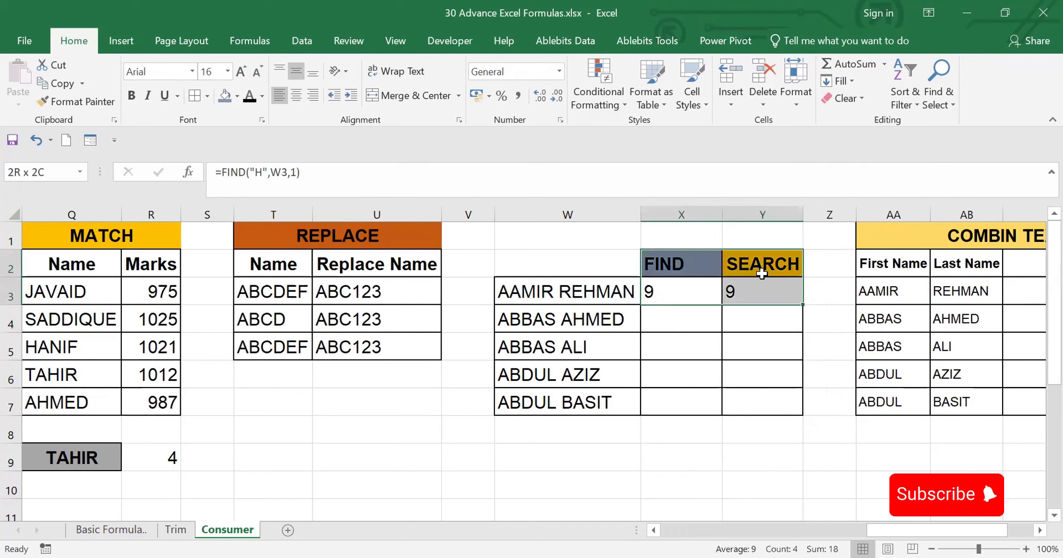
{"action": "double_click", "coordinate": [801, 305]}
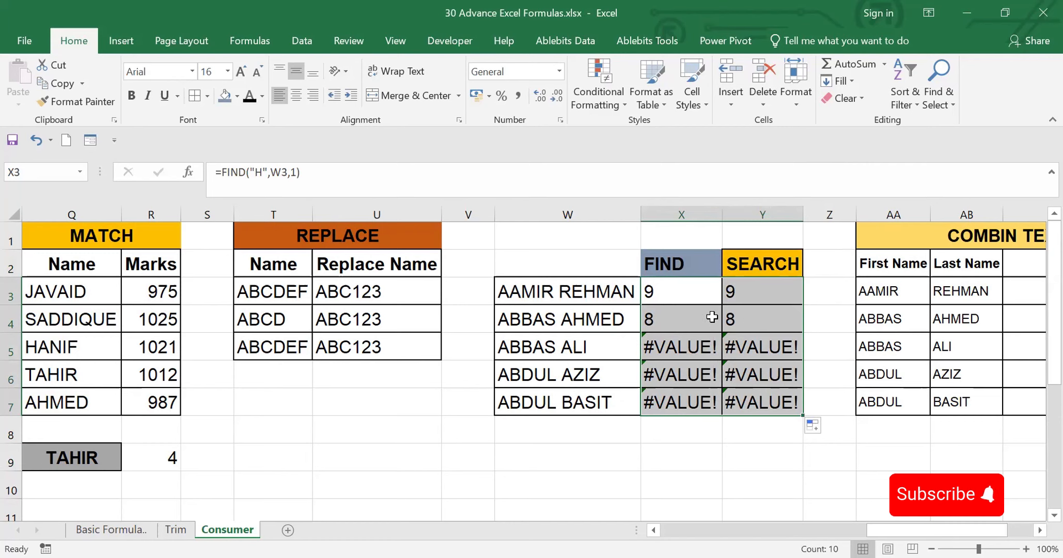
Step: Change the FIND formula in X3 to look for a lowercase h, making it =FIND("h",W3,1)
{"action": "left_click", "coordinate": [661, 288]}
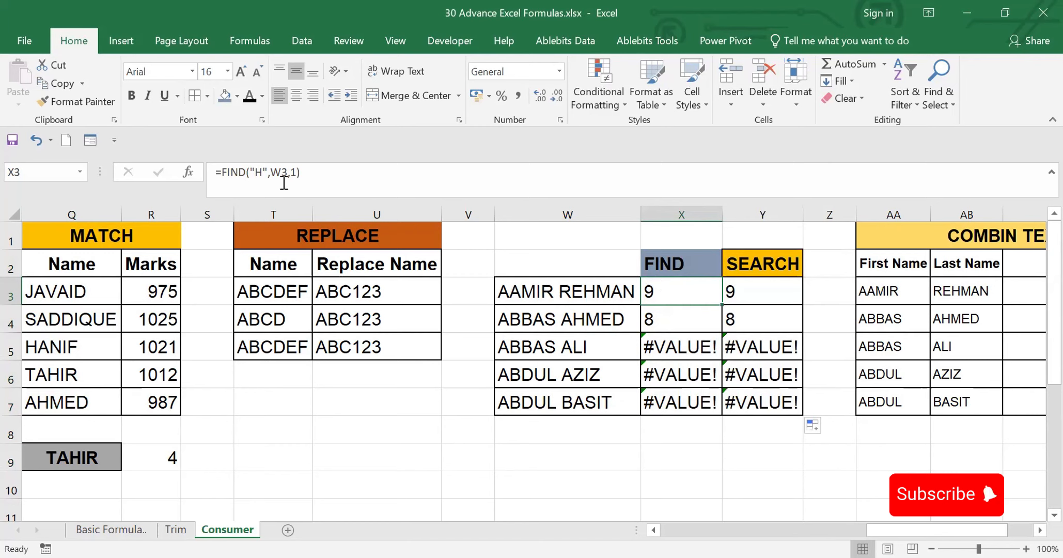
{"action": "left_click", "coordinate": [262, 172]}
{"action": "key", "text": "BackSpace"}
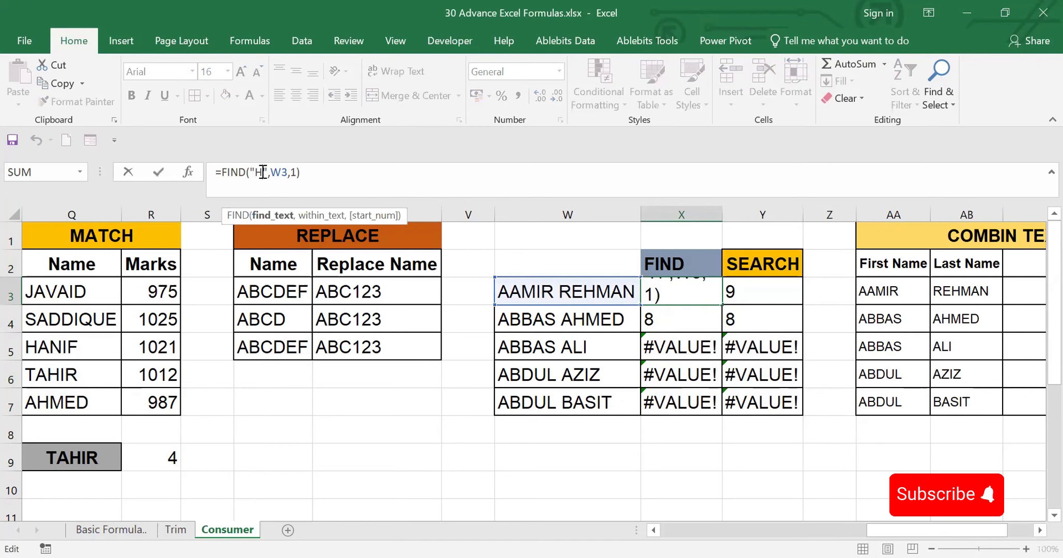
{"action": "type", "text": "h"}
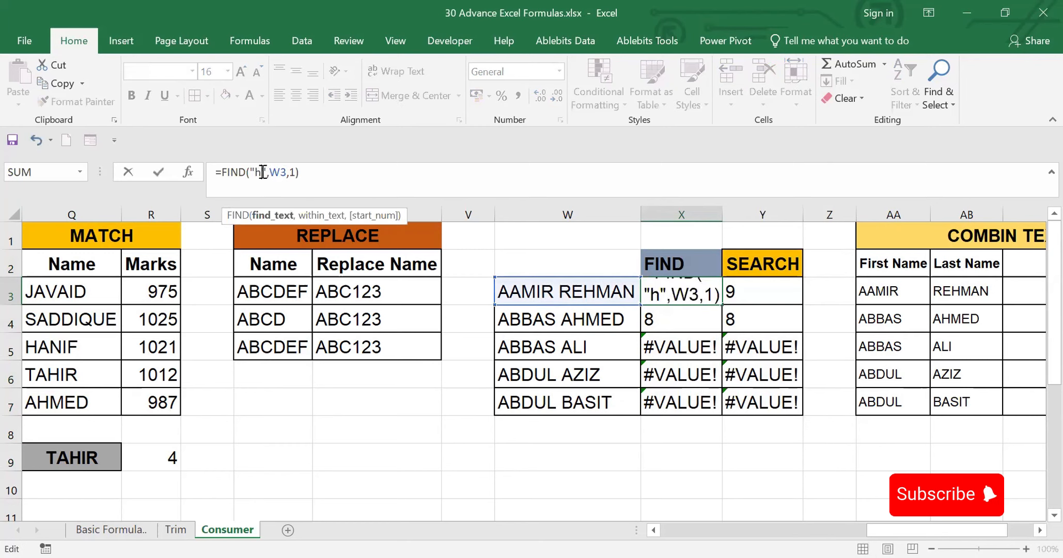
{"action": "key", "text": "Return"}
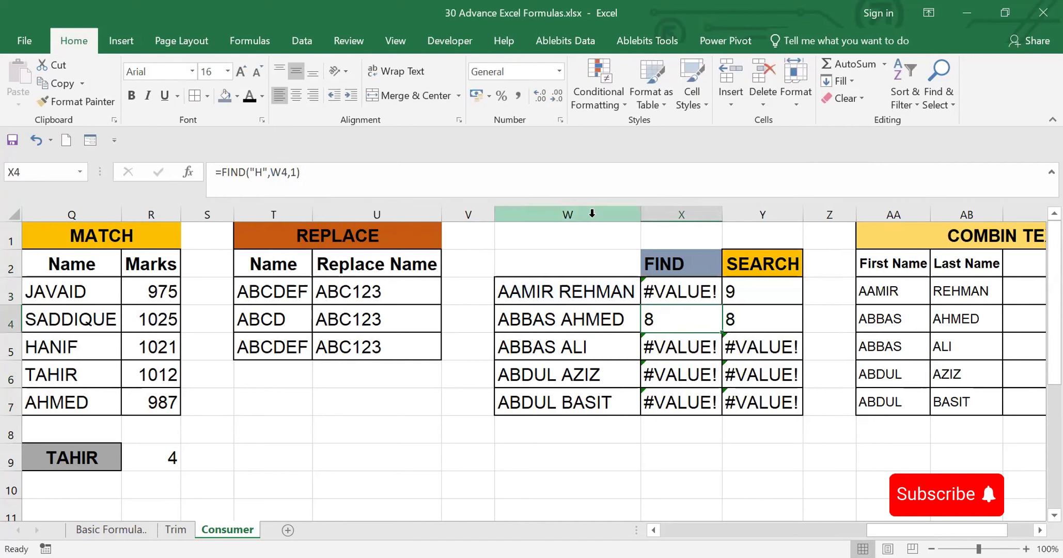
Step: Change the SEARCH formula in Y3 to look for a lowercase h, making it =SEARCH("h",W3,1)
{"action": "left_click", "coordinate": [747, 294]}
{"action": "left_click", "coordinate": [280, 176]}
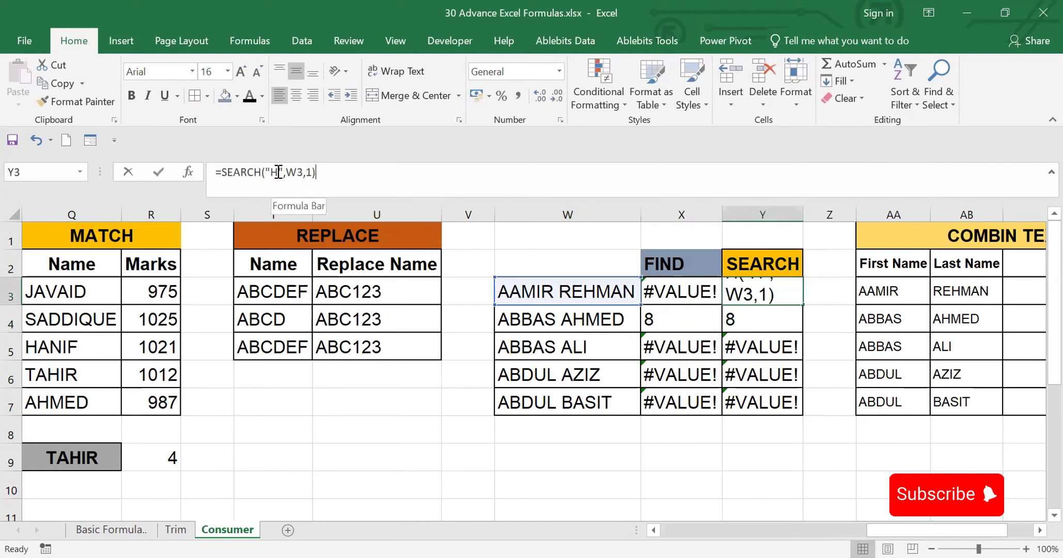
{"action": "key", "text": "BackSpace"}
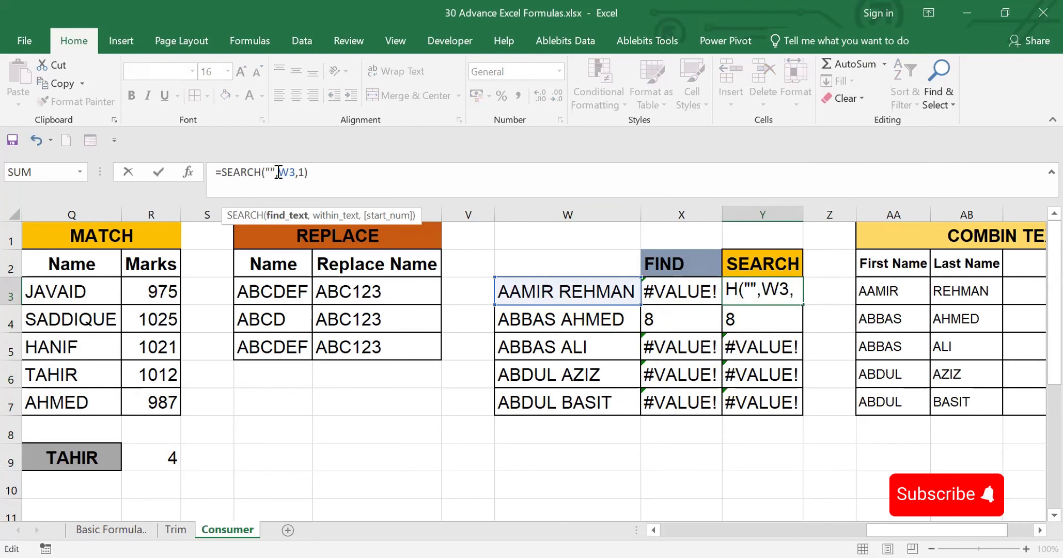
{"action": "type", "text": "h"}
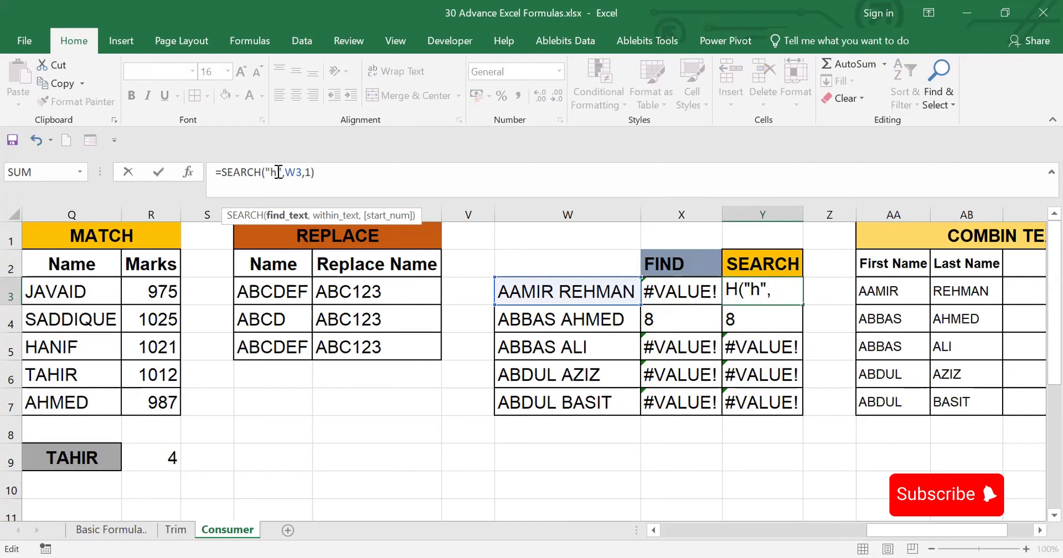
{"action": "key", "text": "Return"}
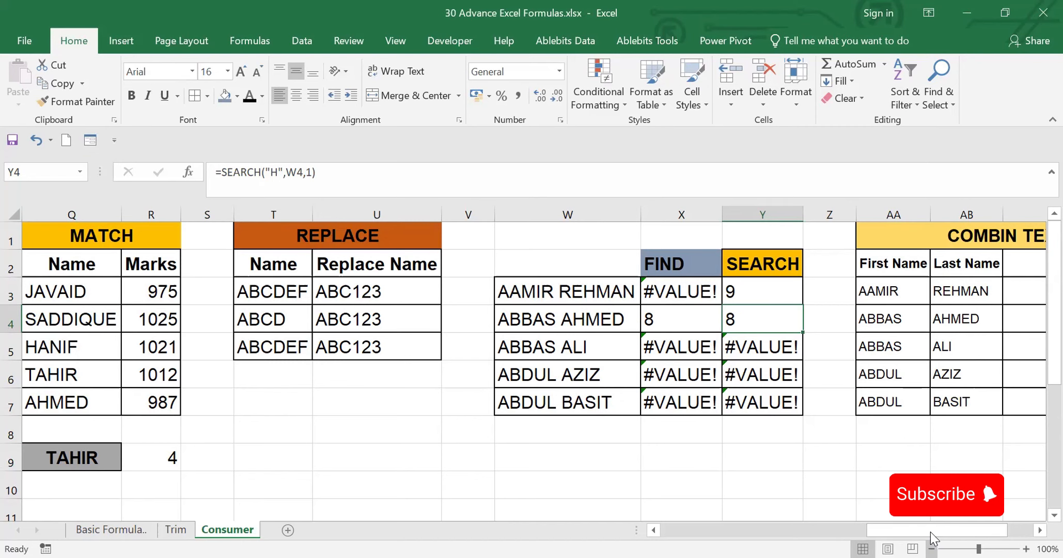
Step: Join the first and last names with a space using =AA3&" "&AB3 in AC3, and fill the formula down the Name column
{"action": "left_click", "coordinate": [1039, 530]}
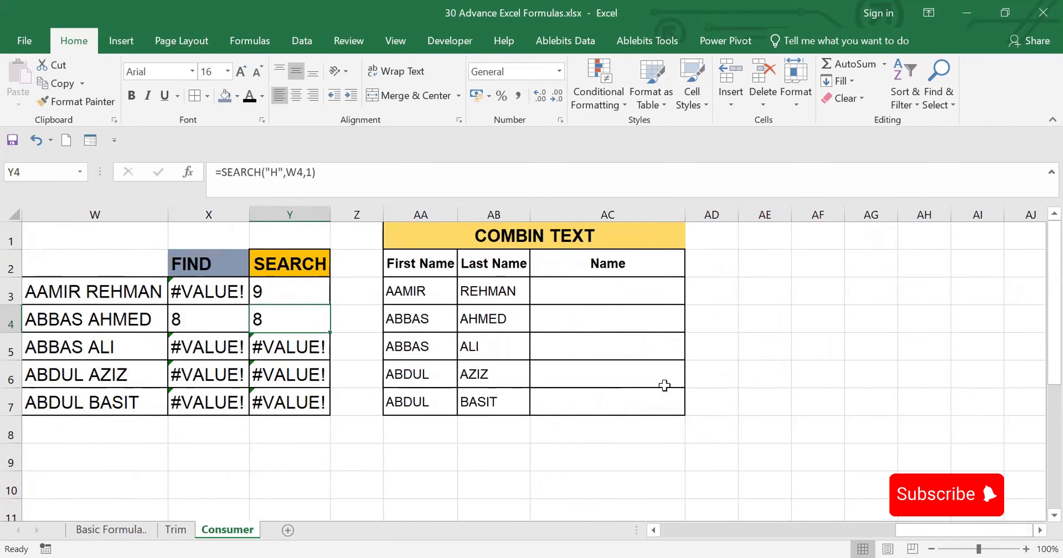
{"action": "left_click", "coordinate": [582, 298]}
{"action": "type", "text": "="}
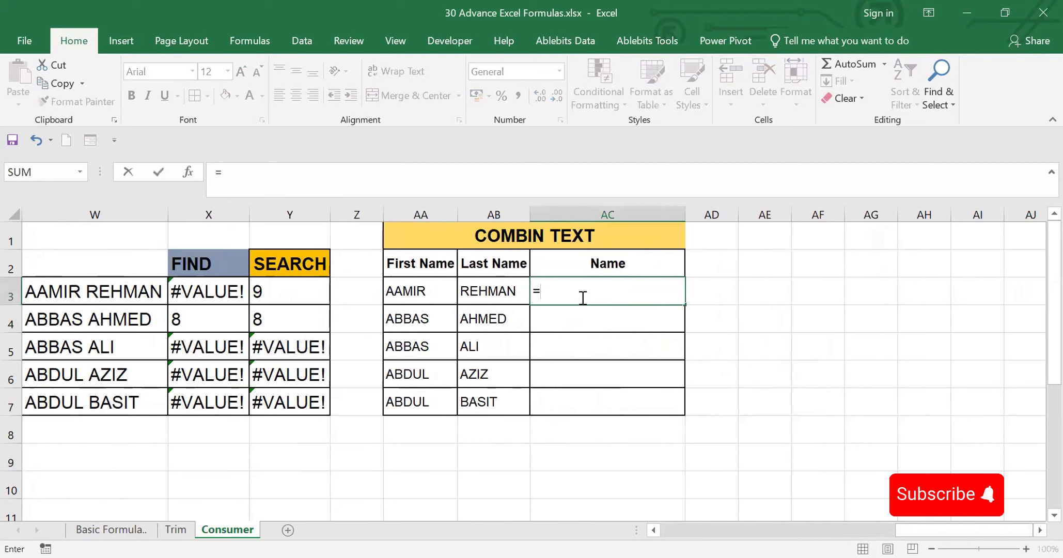
{"action": "left_click", "coordinate": [407, 290]}
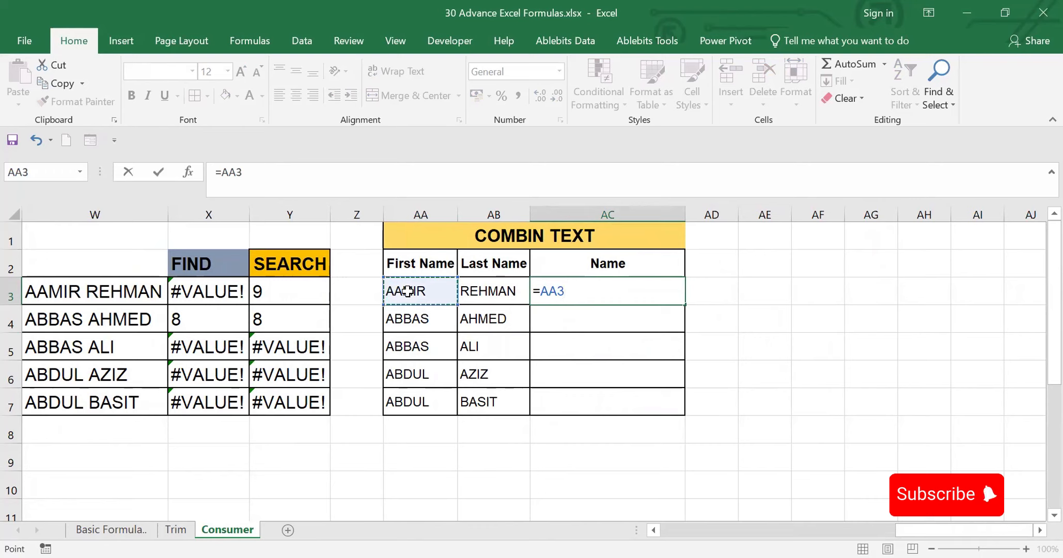
{"action": "type", "text": "&"}
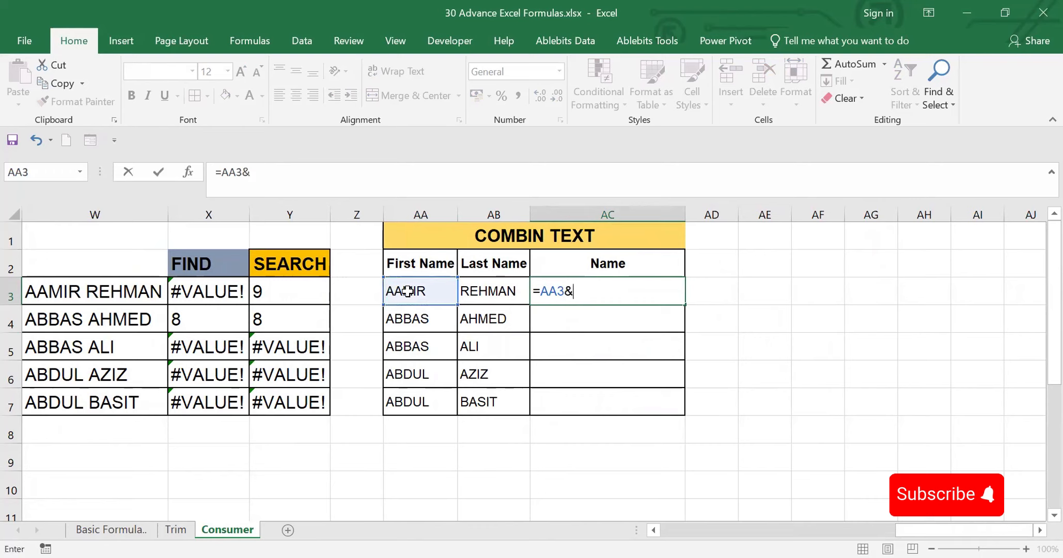
{"action": "type", "text": "\" \""}
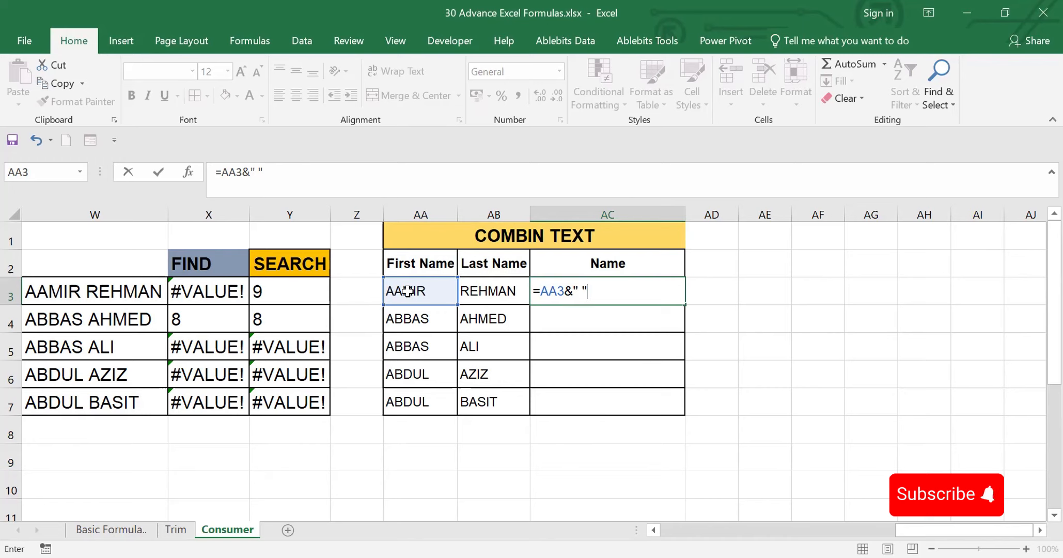
{"action": "type", "text": "&"}
{"action": "left_click", "coordinate": [495, 295]}
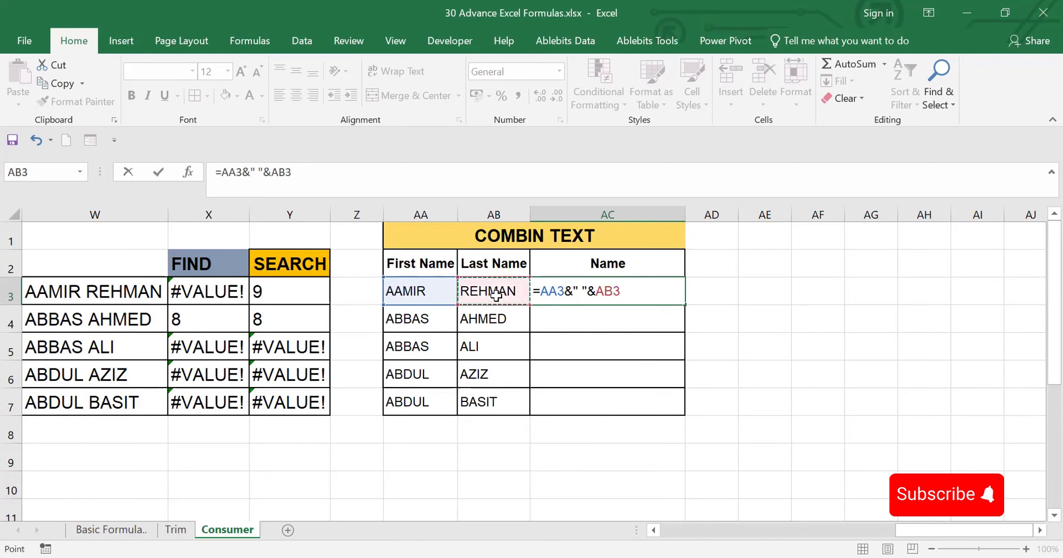
{"action": "key", "text": "ctrl+Return"}
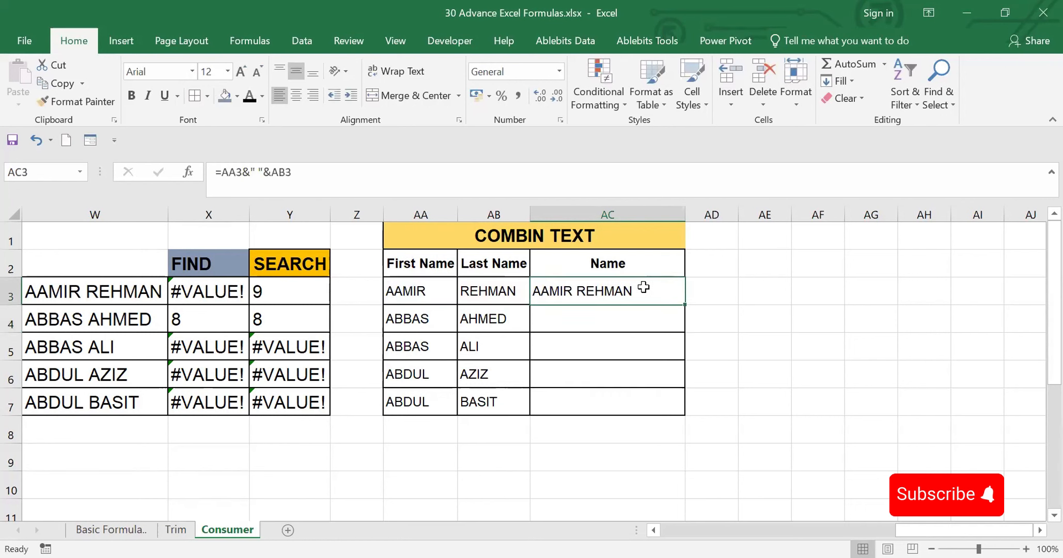
{"action": "double_click", "coordinate": [682, 304]}
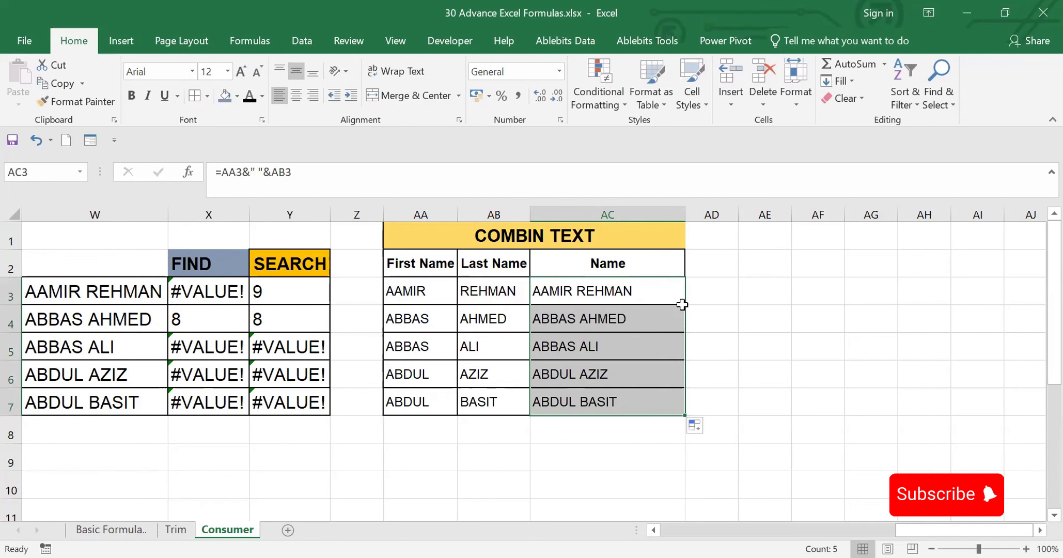